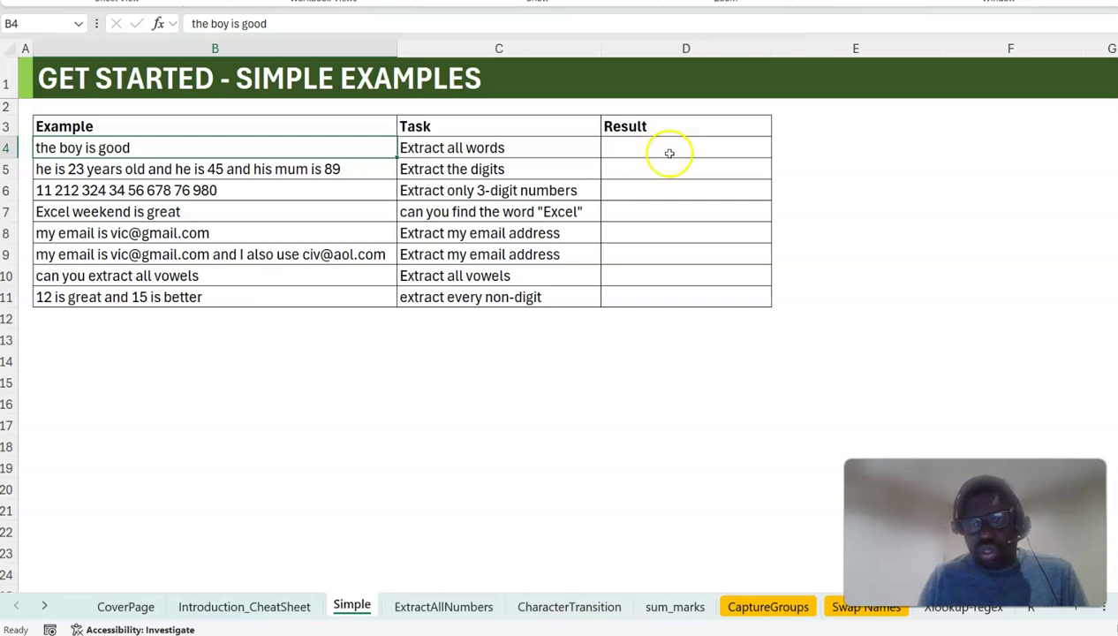
left_click(547, 150)
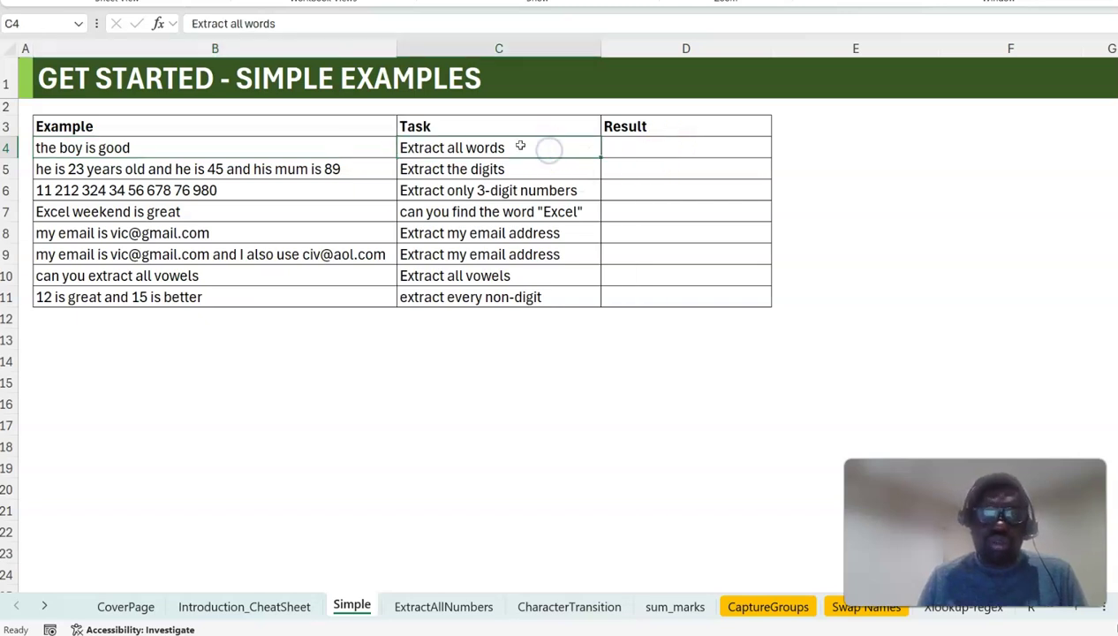
left_click(268, 153)
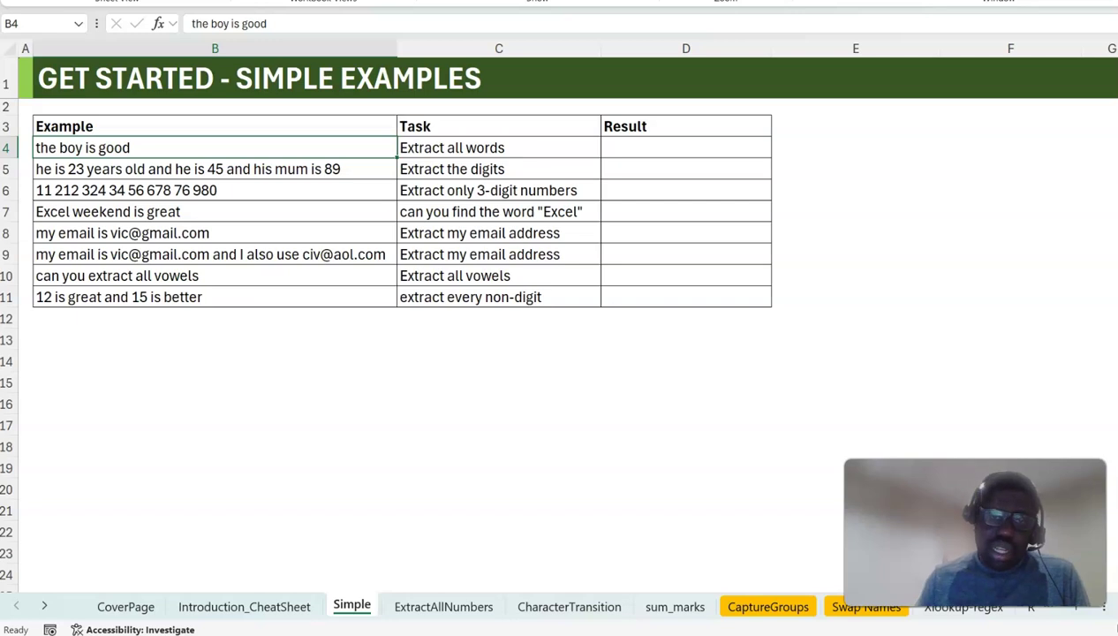
left_click(808, 148)
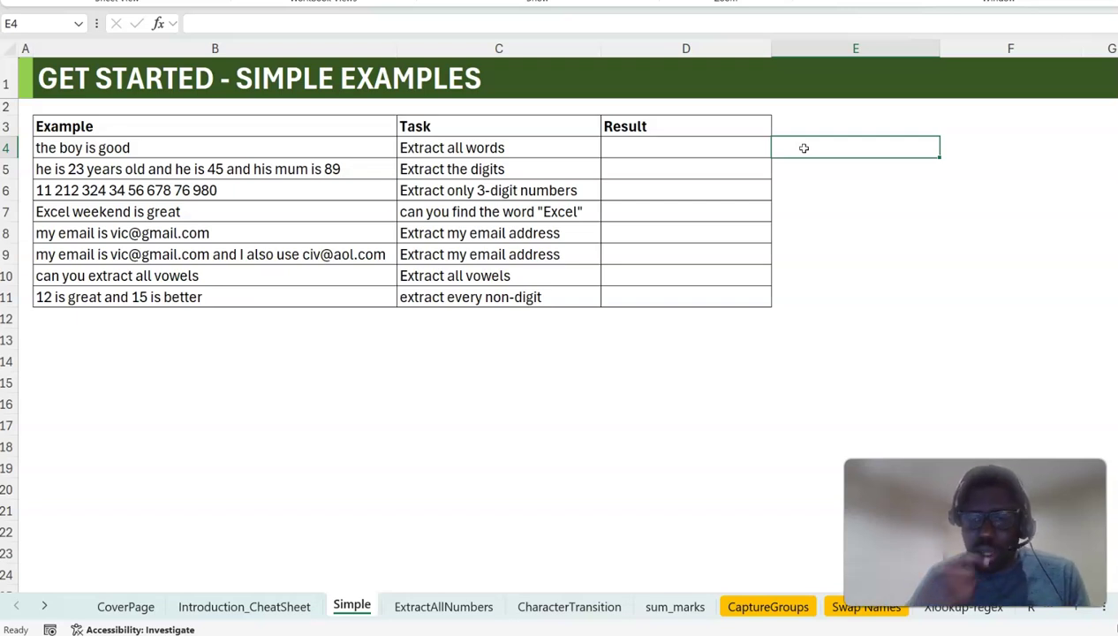
type("=rege")
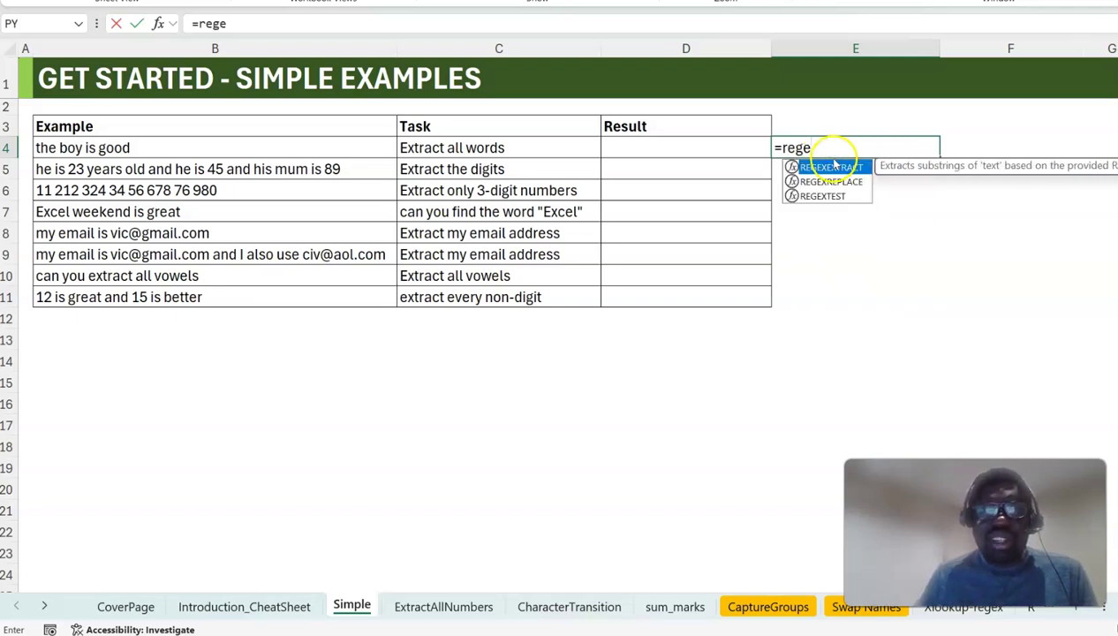
left_click(851, 196)
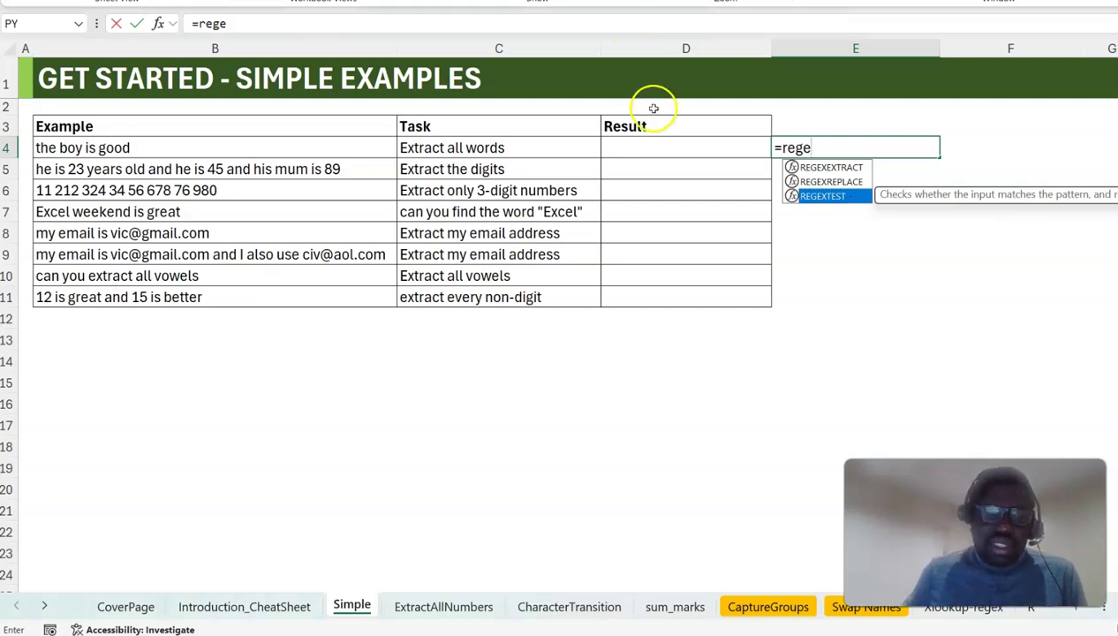
left_click(657, 147)
key("Escape")
- Enter =REGEXEXTRACT(B4,"\w") in the Result cell D4 for the "Extract all words" task
left_click(657, 147)
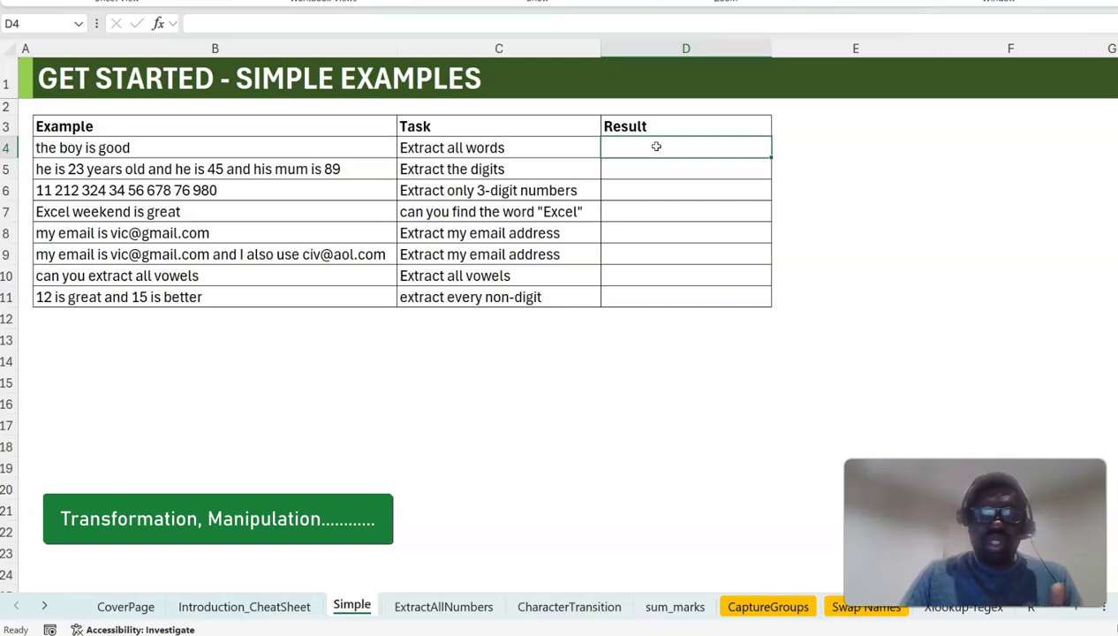
type("=regex")
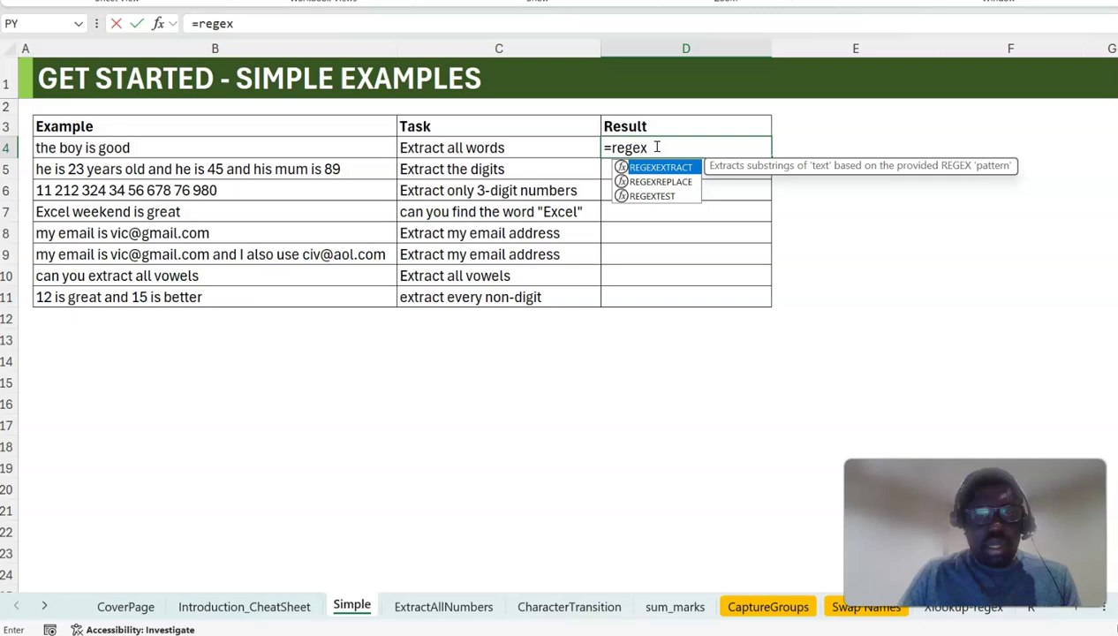
key("Tab")
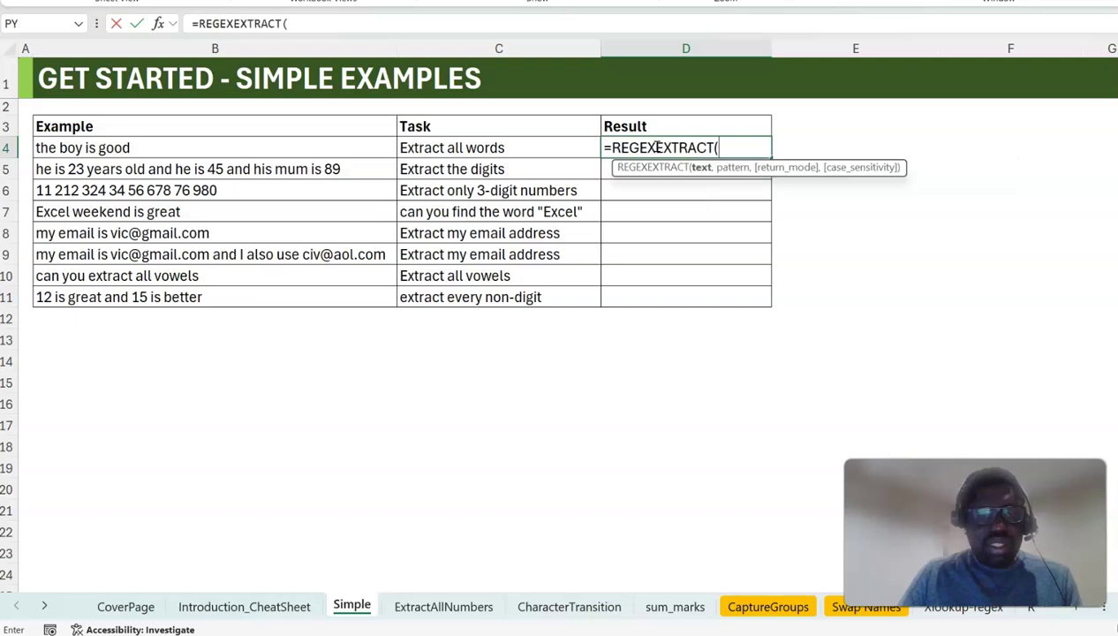
key("Left")
key("Left")
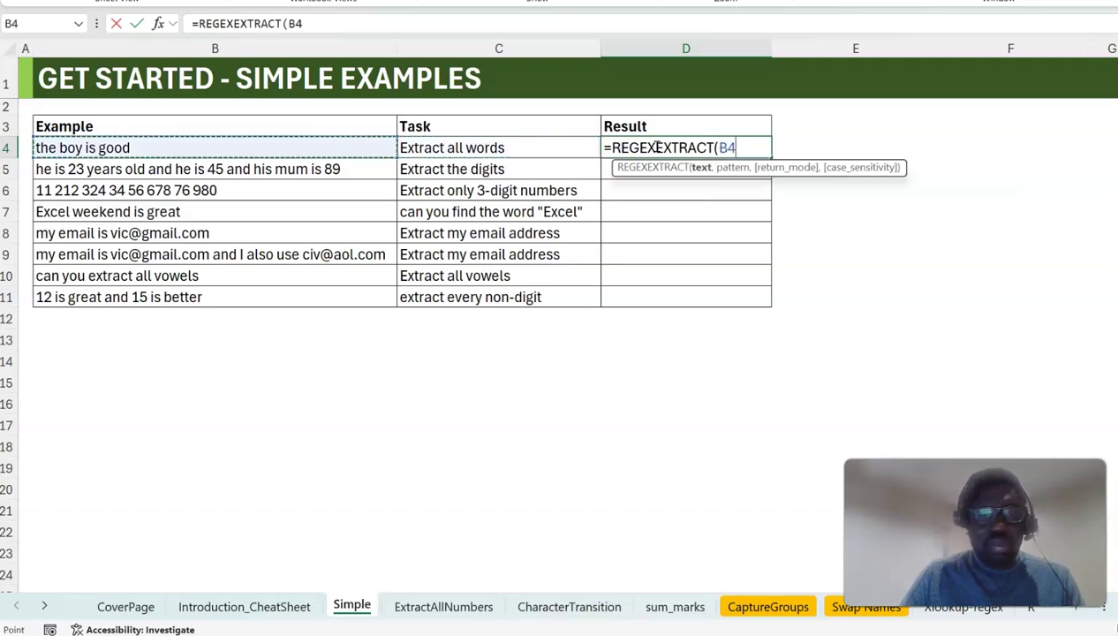
type(",")
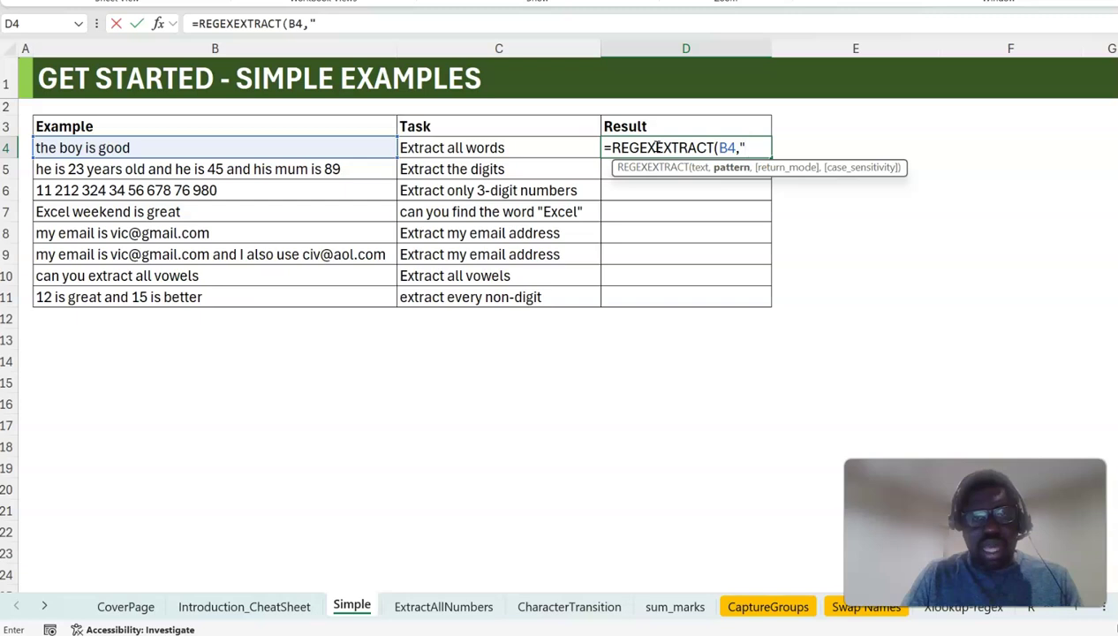
type("\\w")
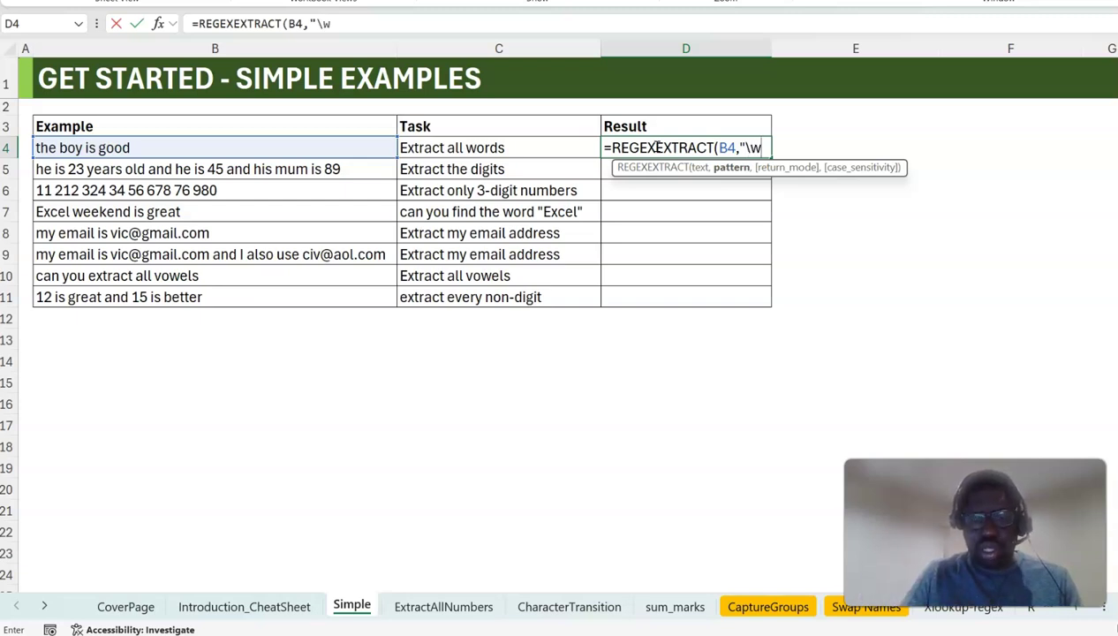
type("\"")
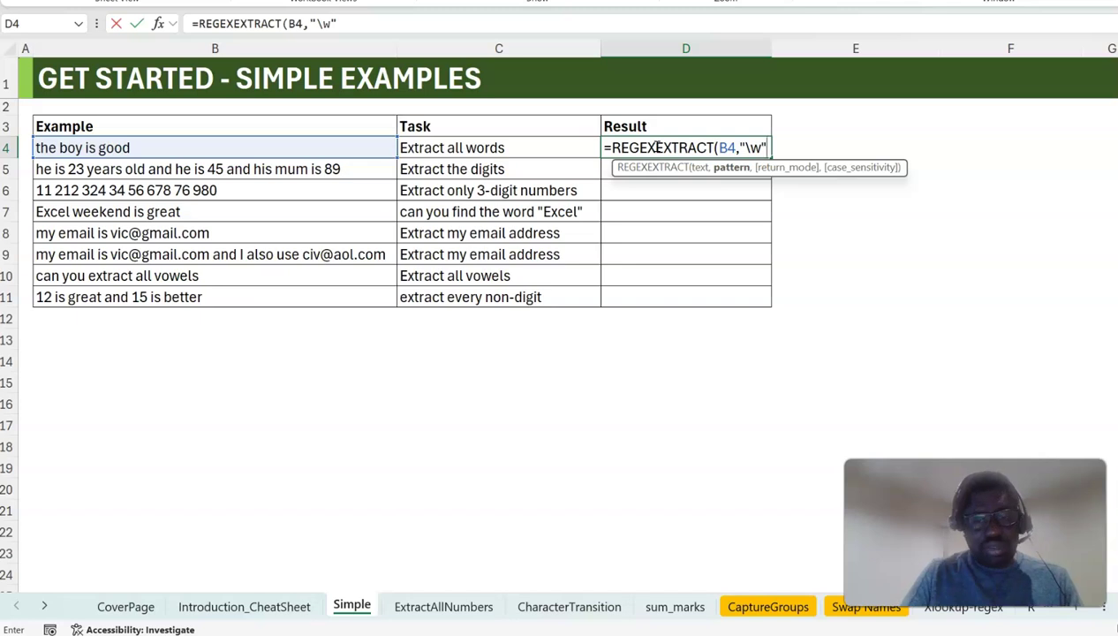
type(")")
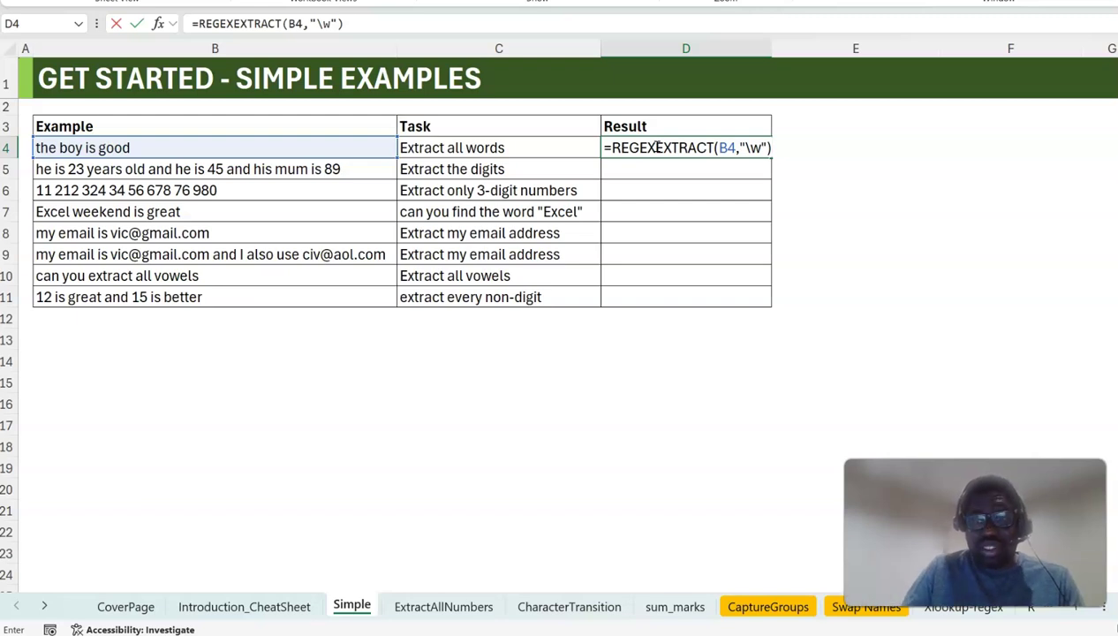
key("ctrl+Return")
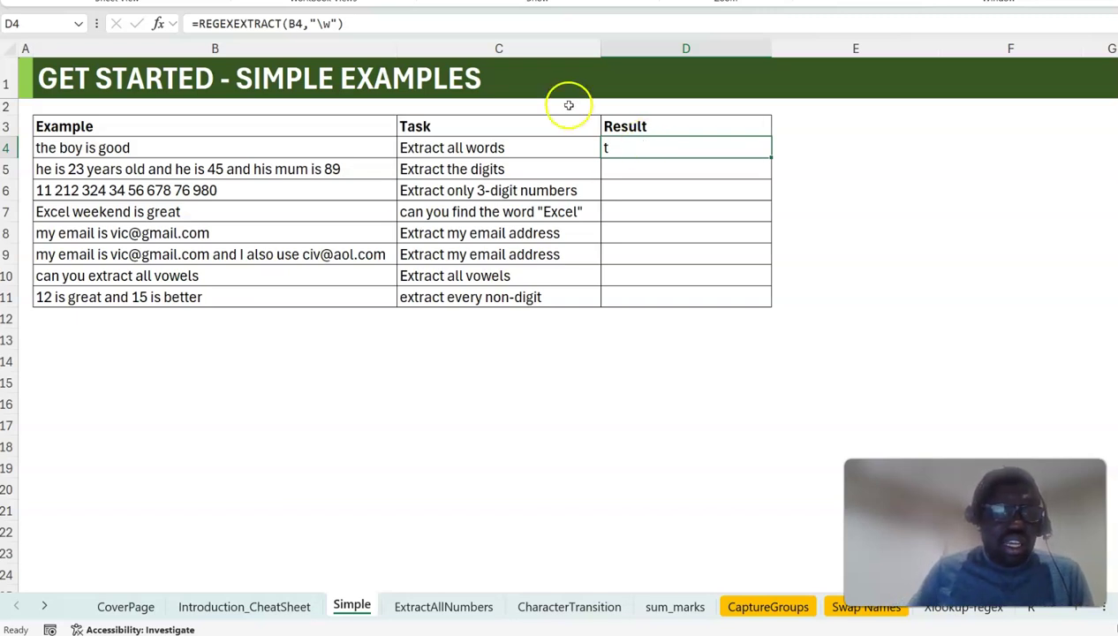
- Change the pattern in D4's REGEXEXTRACT formula to "\w+" to match a whole word
left_click(328, 23)
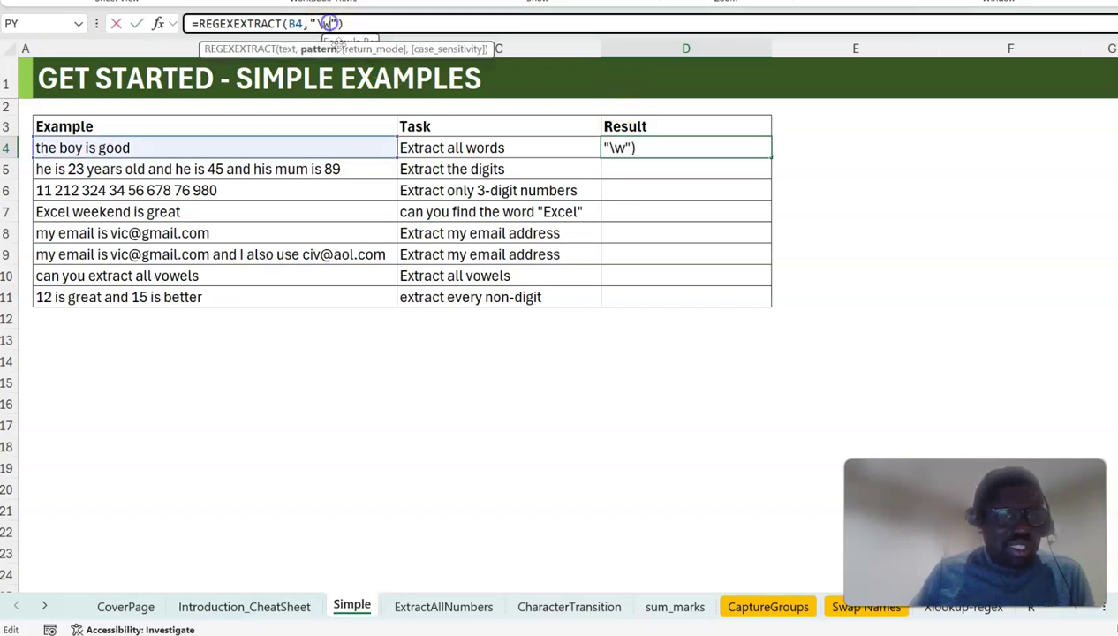
type("+")
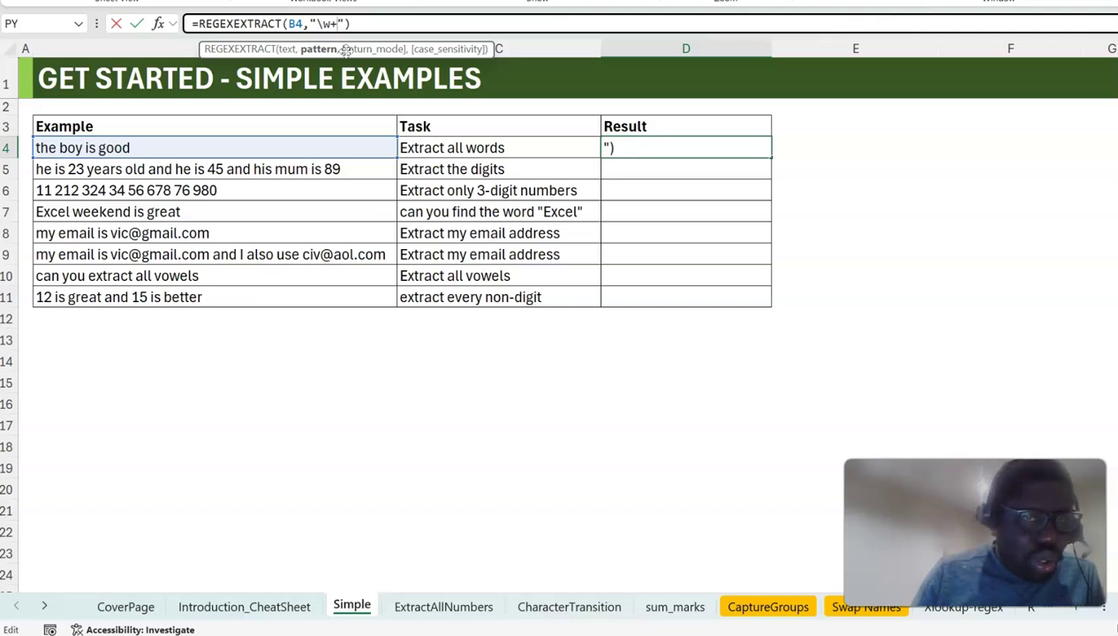
key("ctrl+Return")
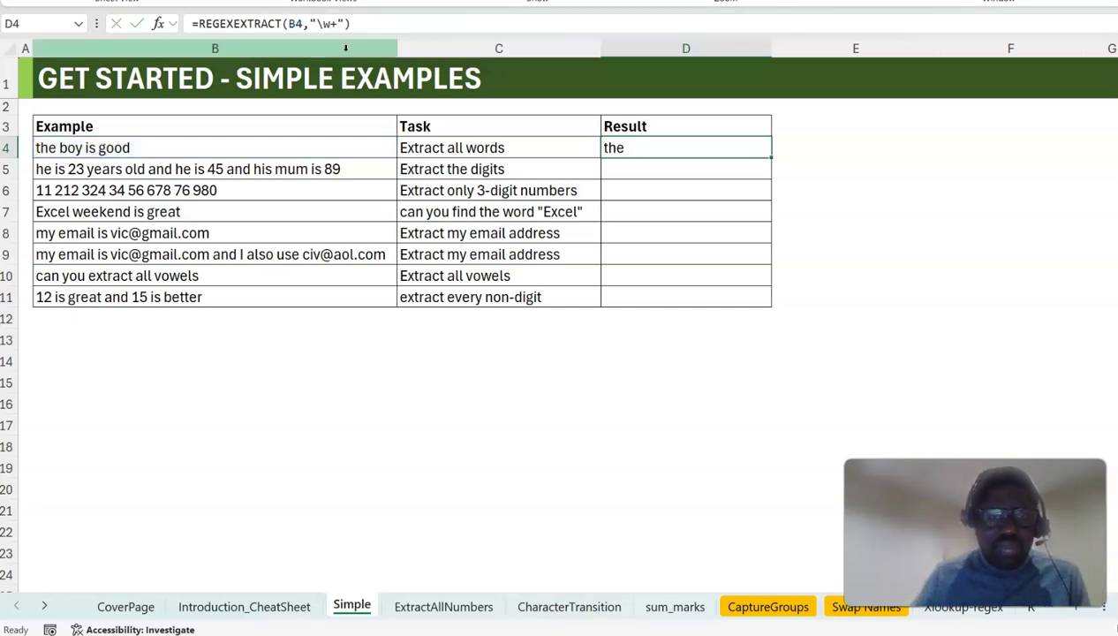
- Add the return mode argument 1 (All matches) to D4's formula, making it =REGEXEXTRACT(B4,"\w+",1)
double_click(664, 149)
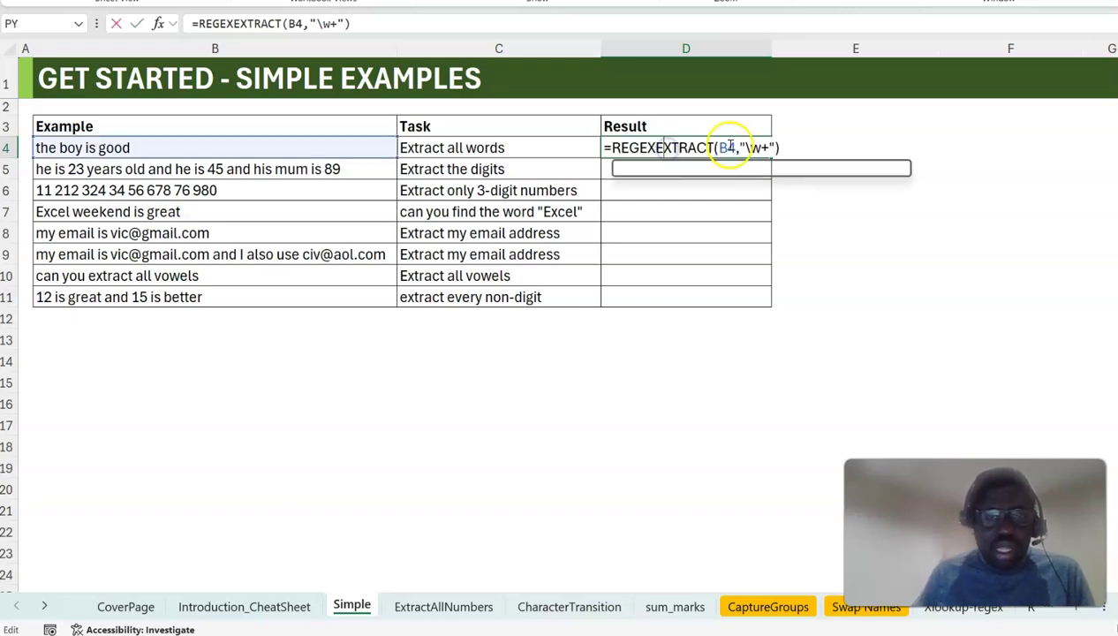
key("Left")
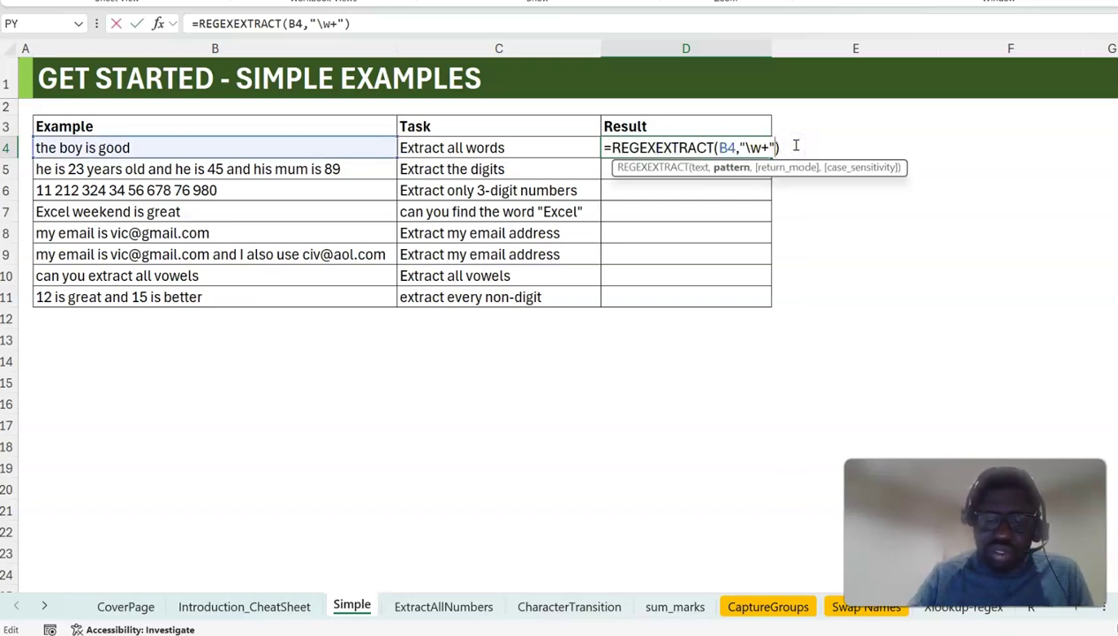
type(",")
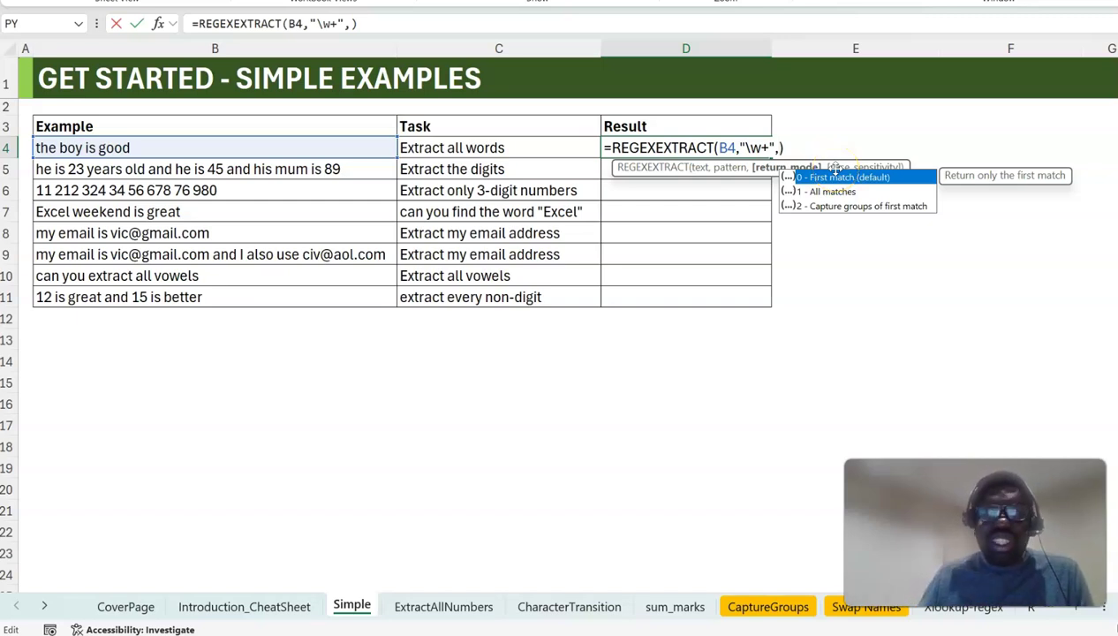
key("Down")
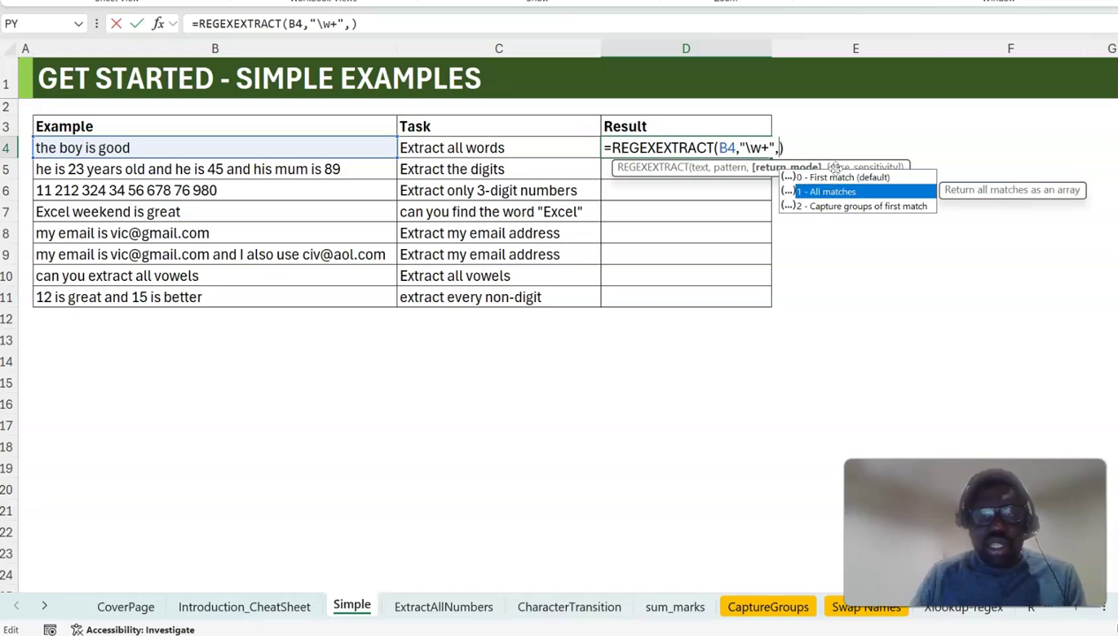
key("Tab")
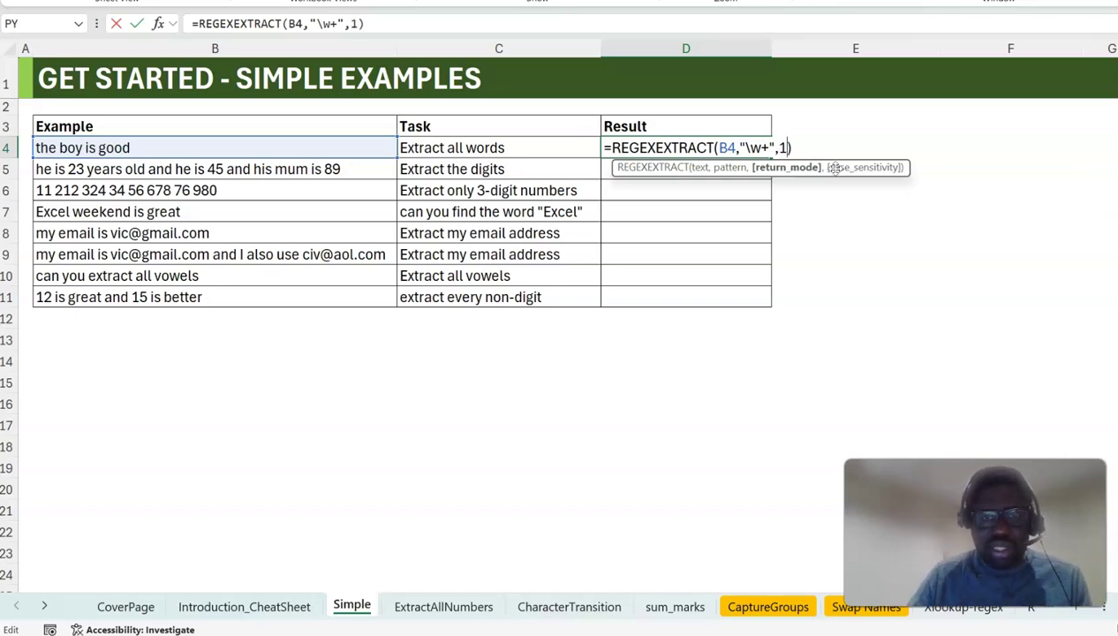
key("ctrl+Return")
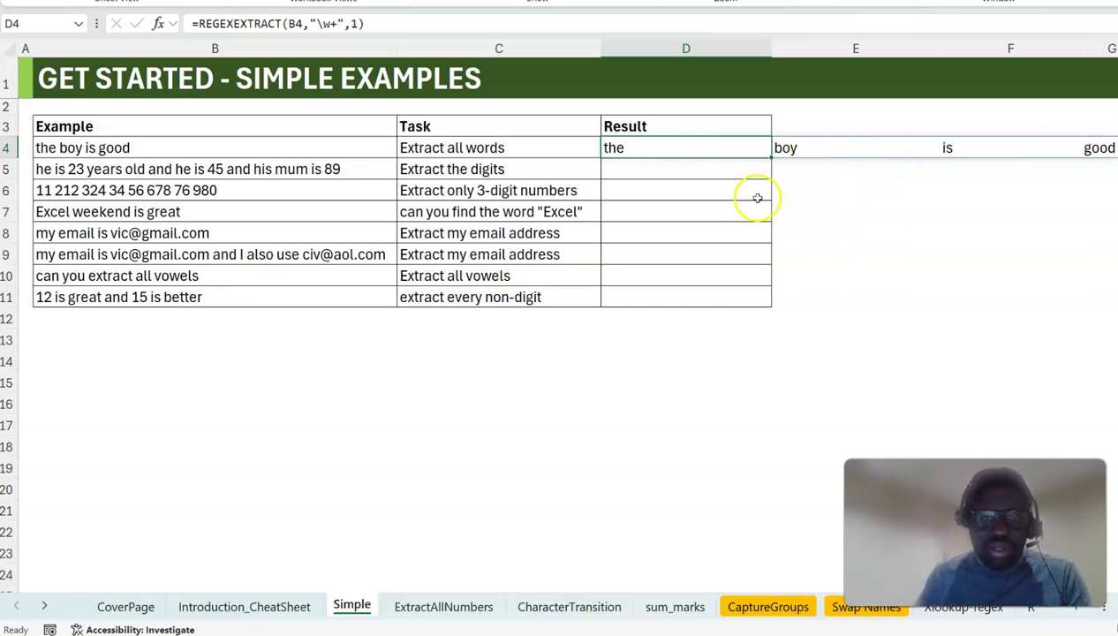
- Enter =REGEXEXTRACT(B5,"[0-9]") in the Result cell D5 for the "Extract the digits" task
left_click(710, 171)
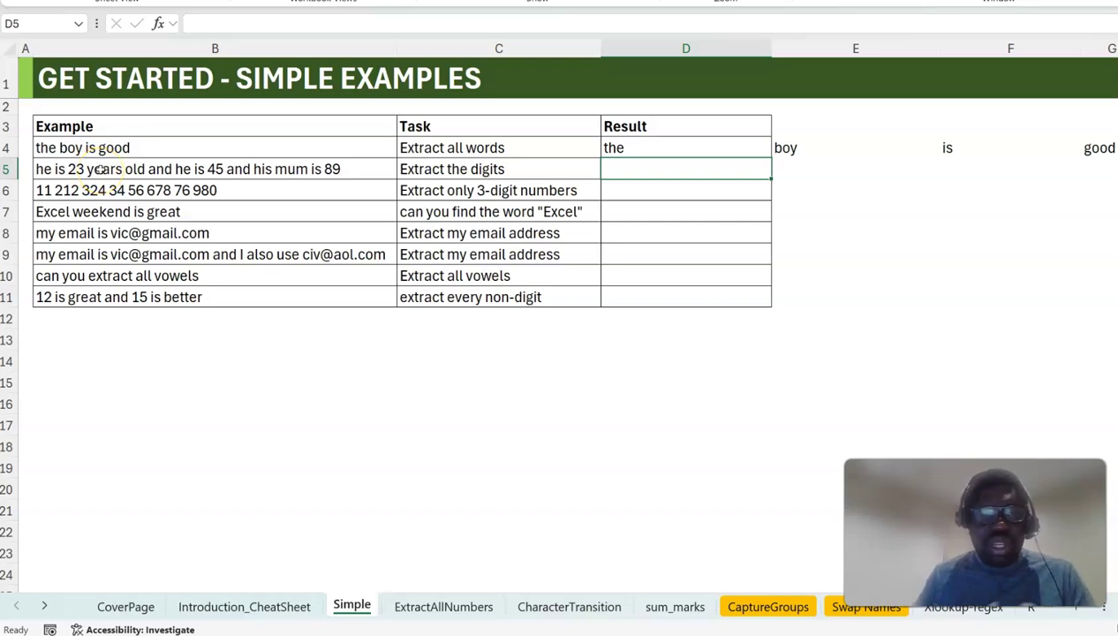
type("=regexe")
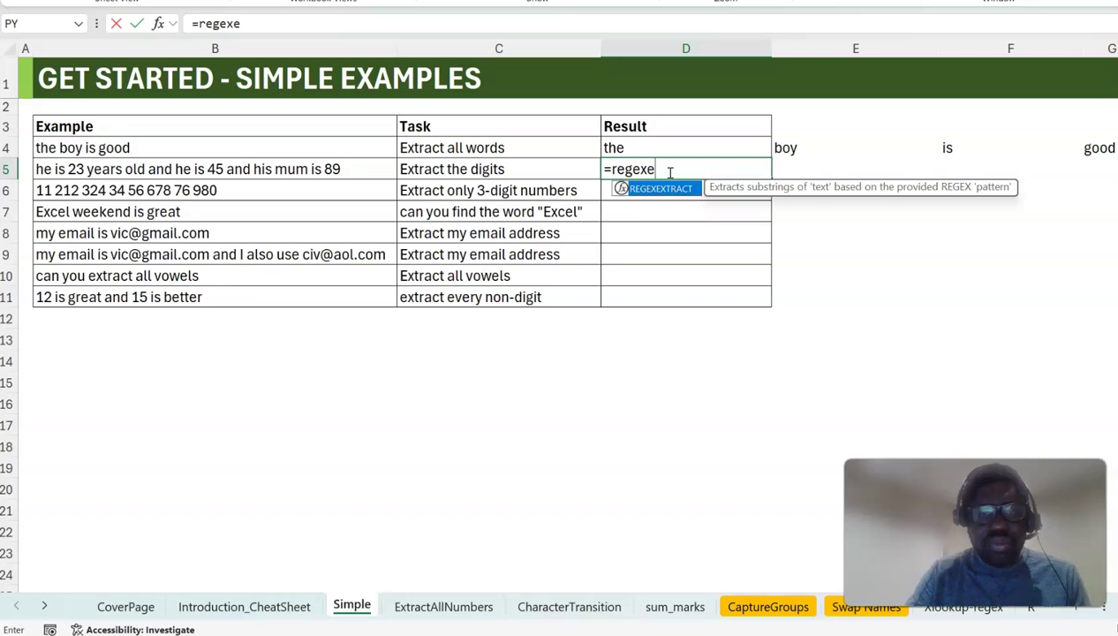
key("Tab")
left_click(202, 169)
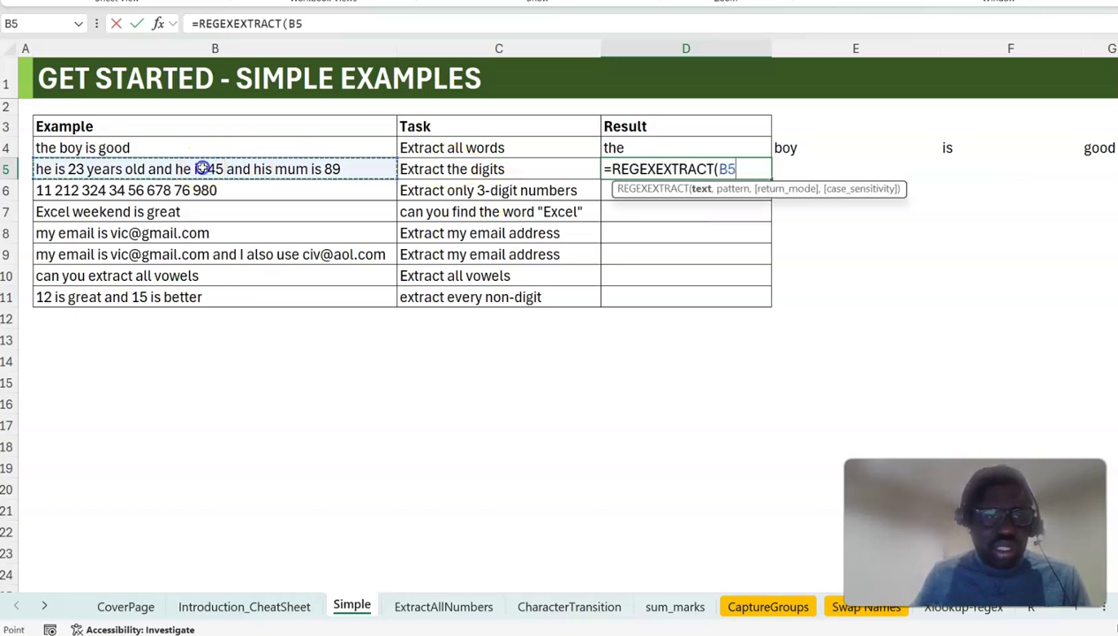
type(",")
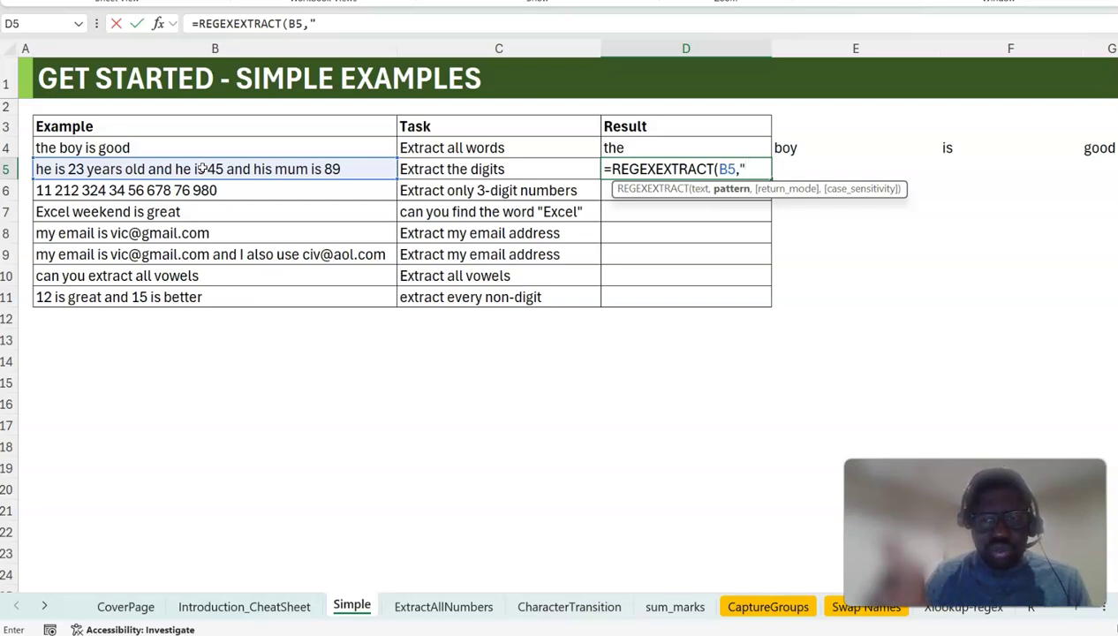
type("\"[")
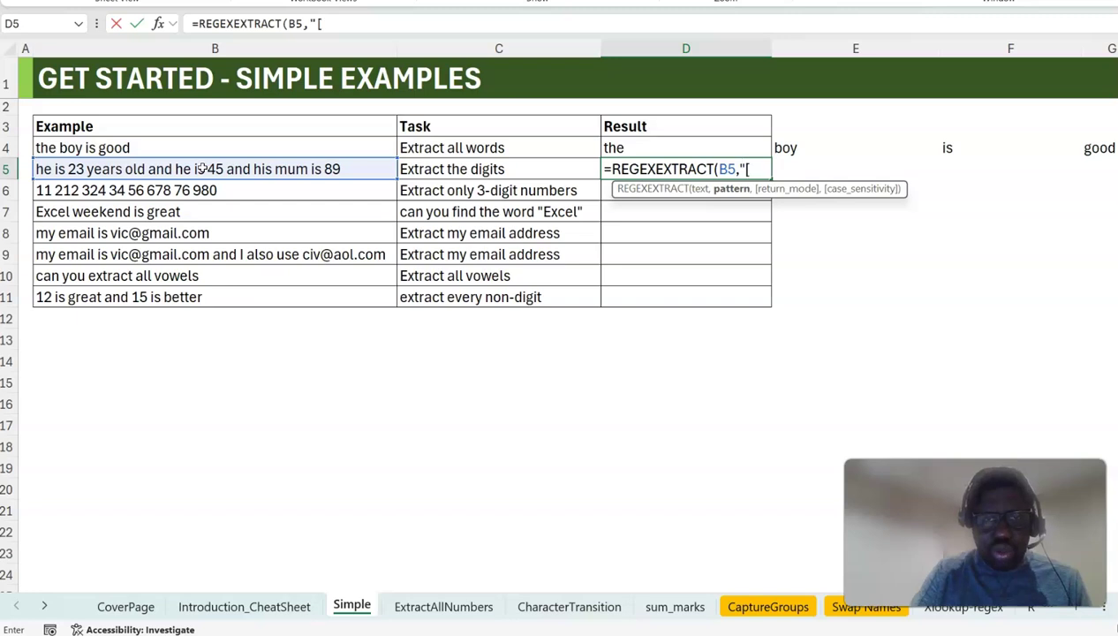
type("0-9]")
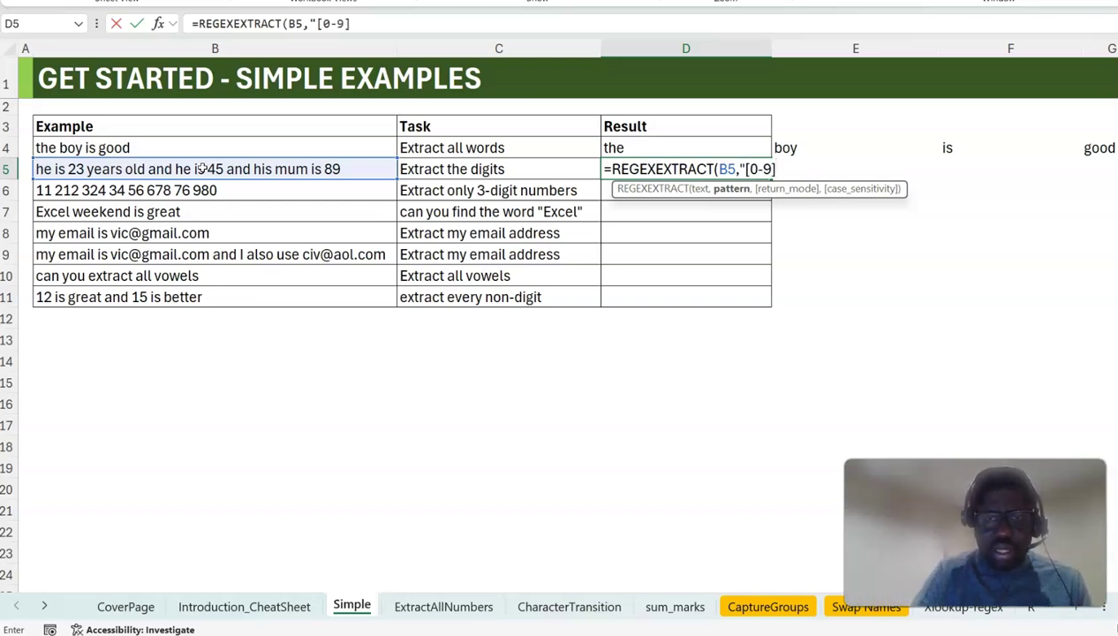
type("\")")
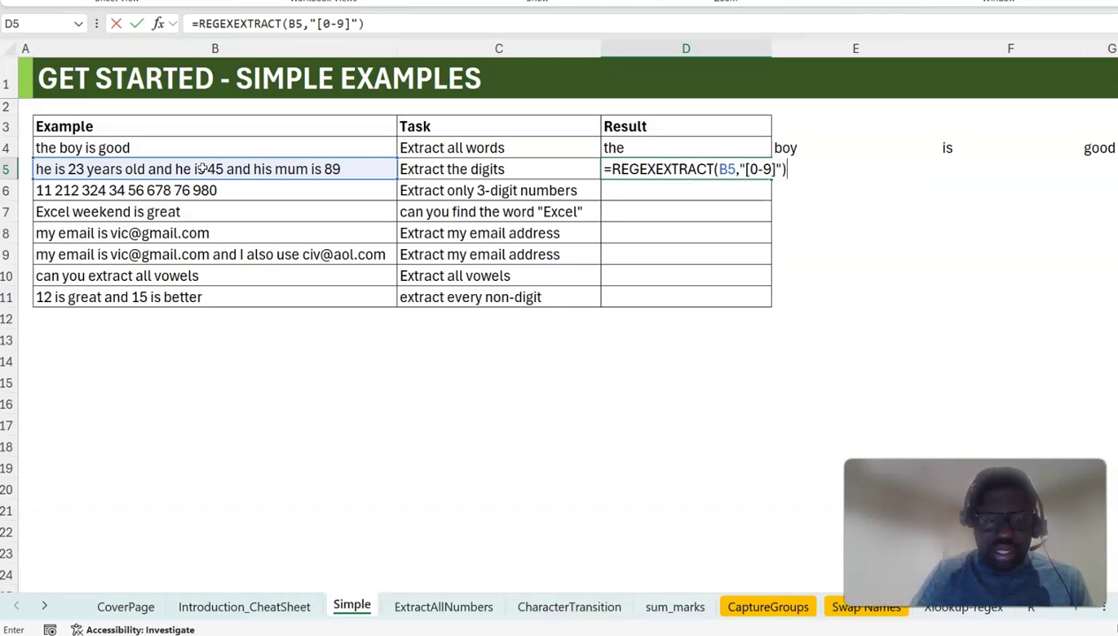
key("ctrl+Return")
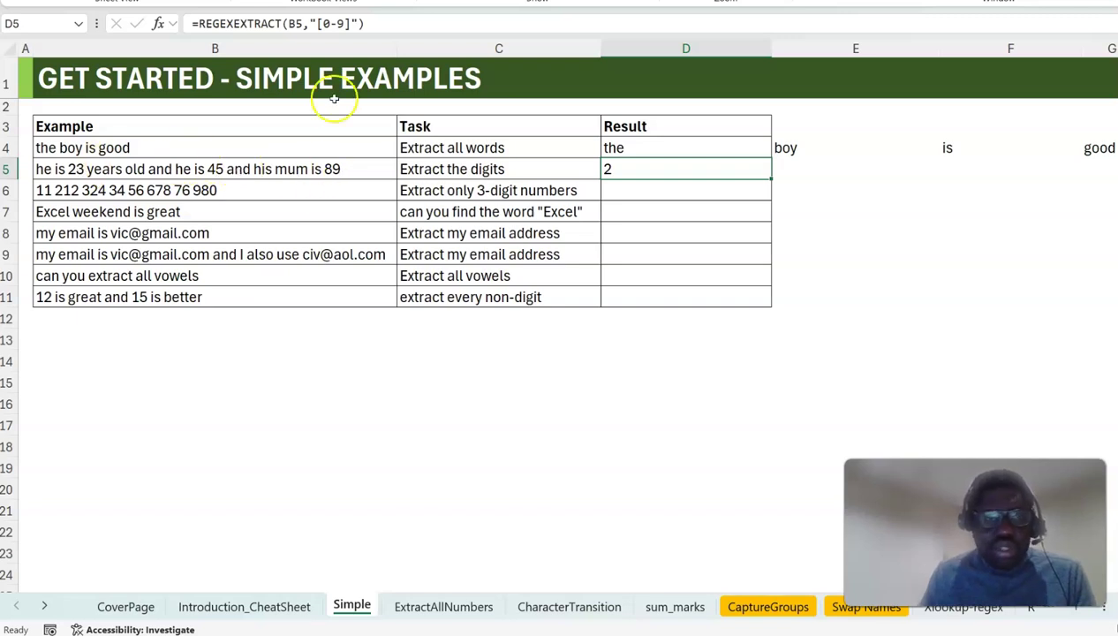
- Change the pattern in D5's REGEXEXTRACT formula to "[0-9]+" to match consecutive digits
left_click(349, 25)
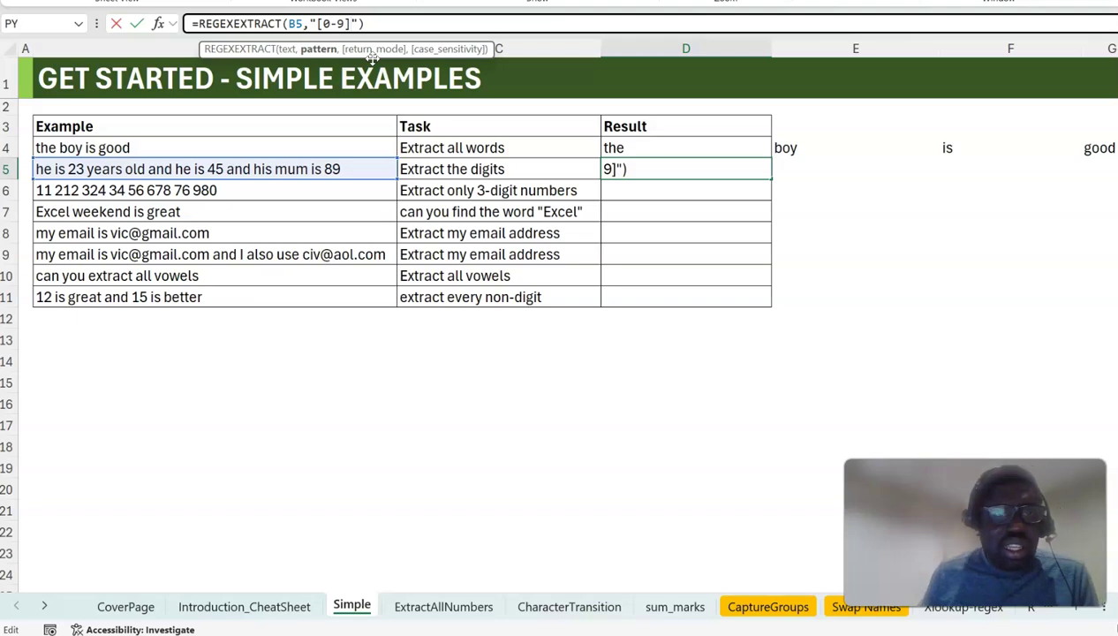
type("+")
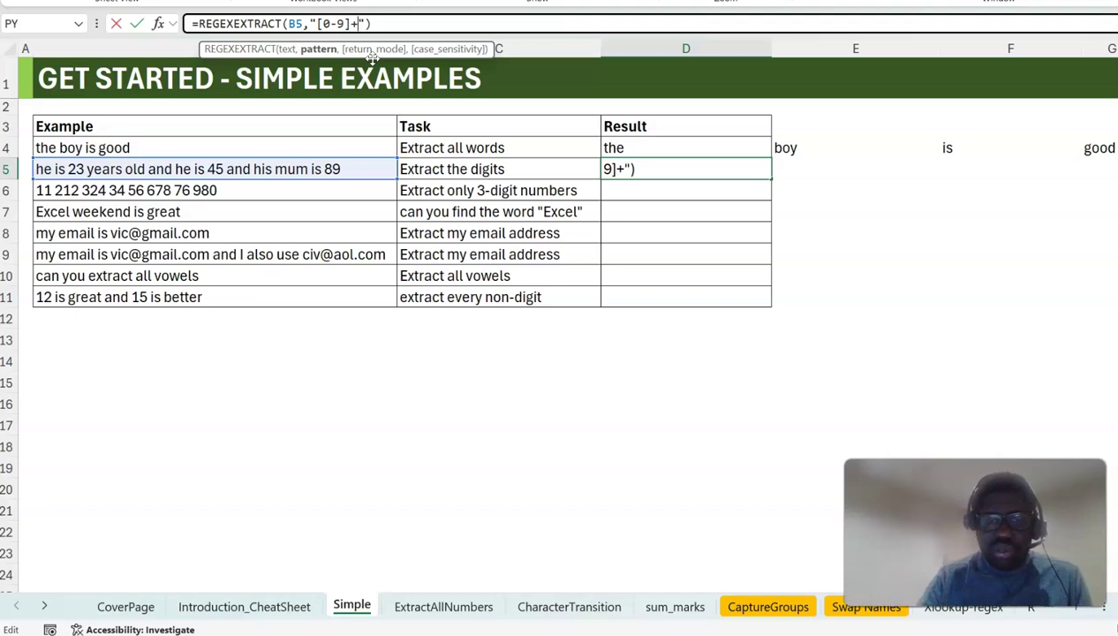
key("ctrl+Return")
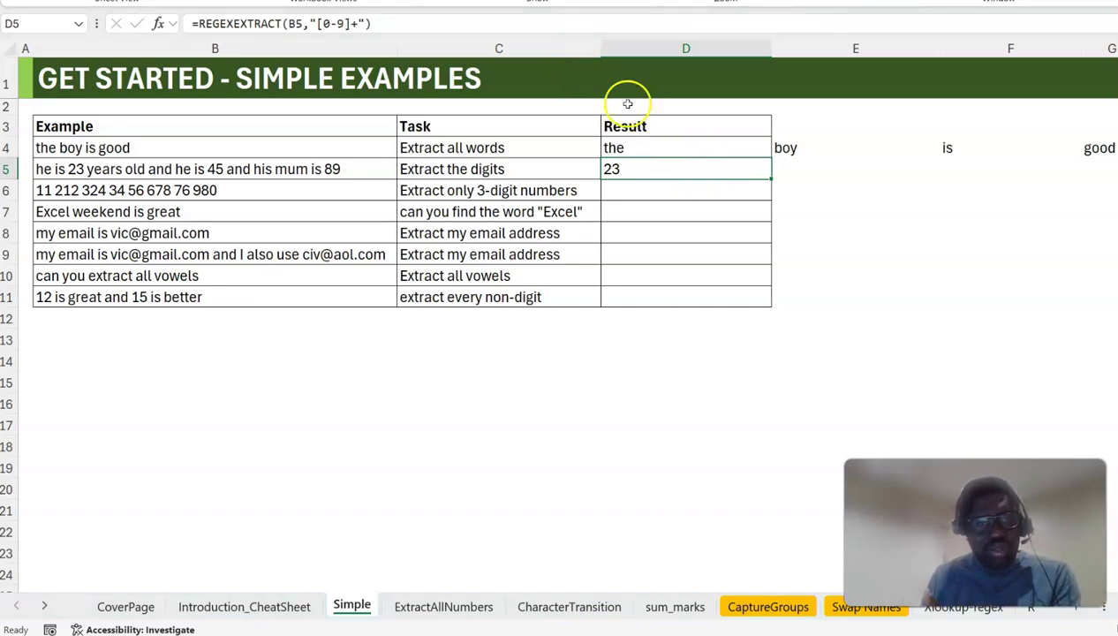
- Add the return mode argument 1 (All matches) to D5's formula, making it =REGEXEXTRACT(B5,"[0-9]+",1)
double_click(746, 171)
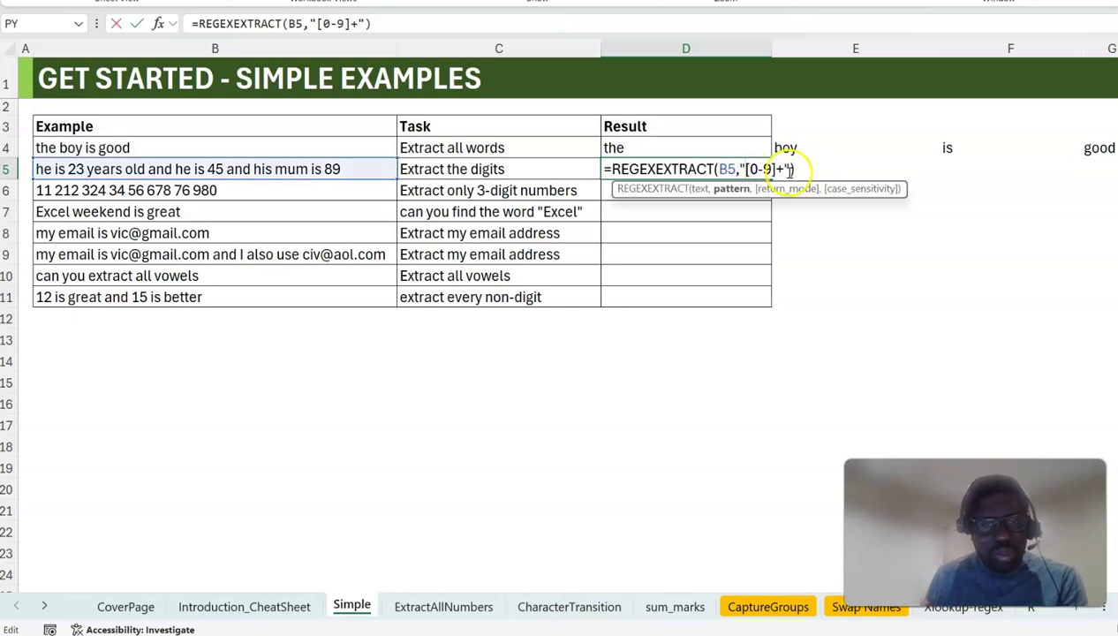
type(",")
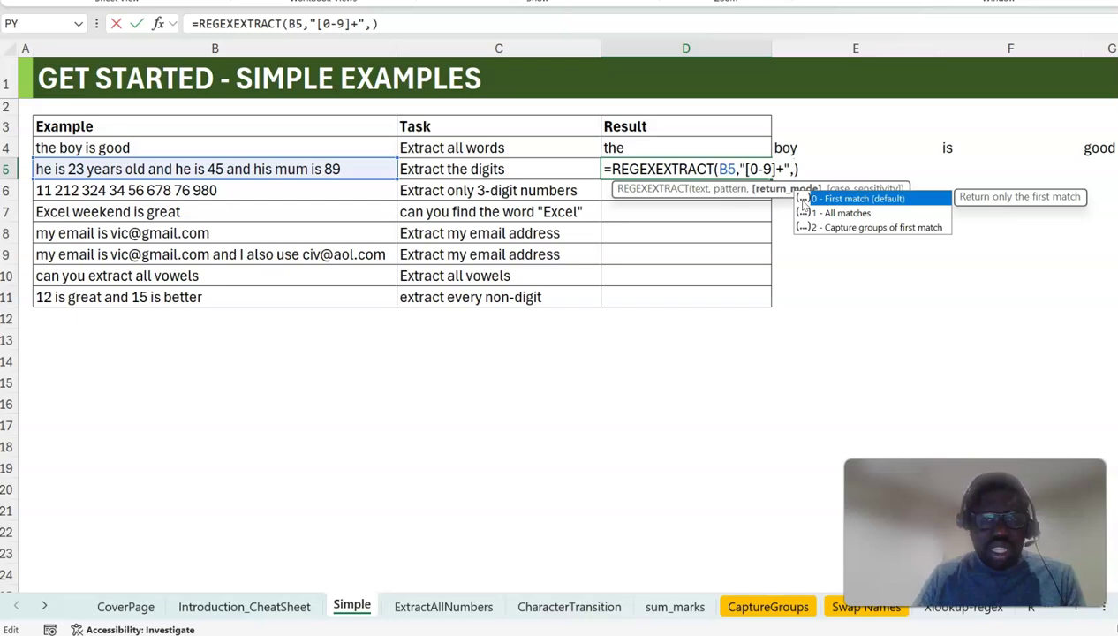
type("1")
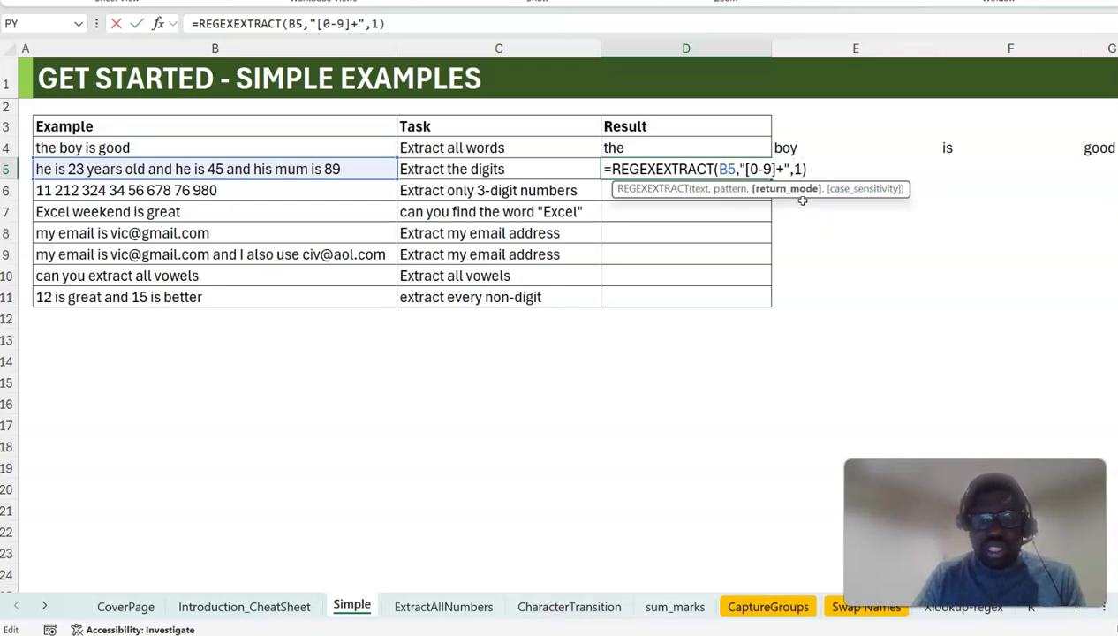
key("ctrl+Return")
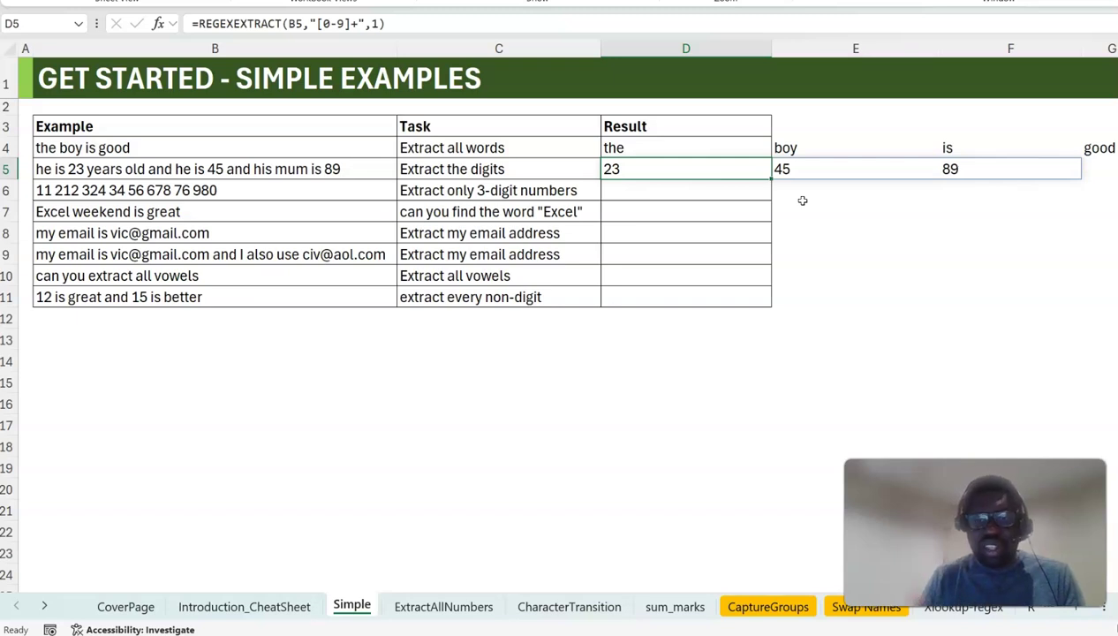
- Wrap D5's REGEXEXTRACT formula in ARRAYTOTEXT so all the extracted digits are combined in a single cell
left_click(198, 24)
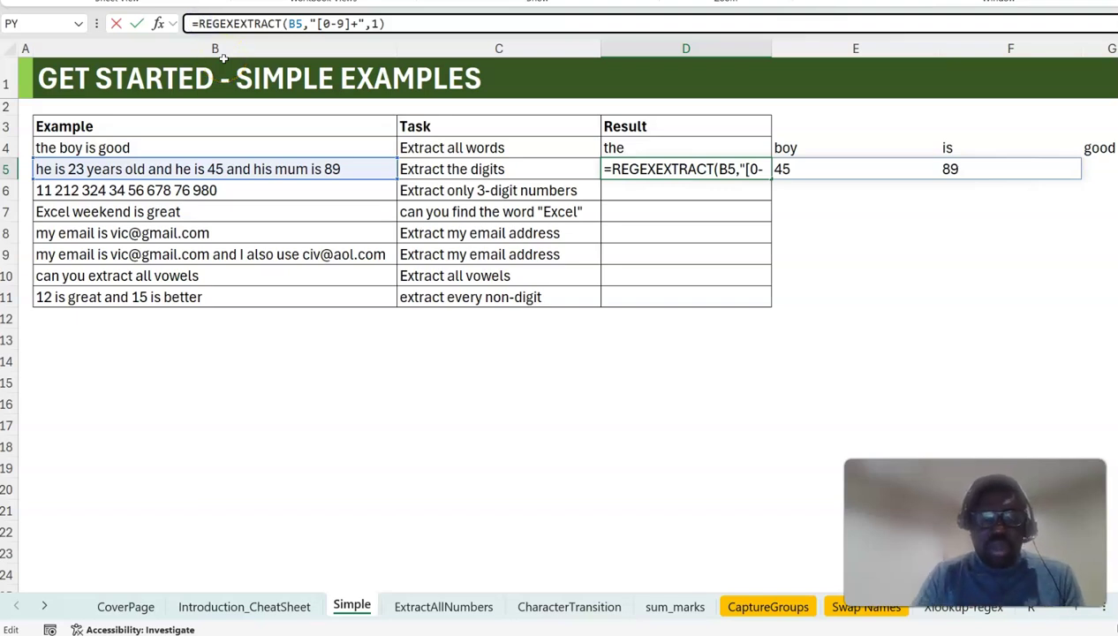
type("arrayt")
key("Tab")
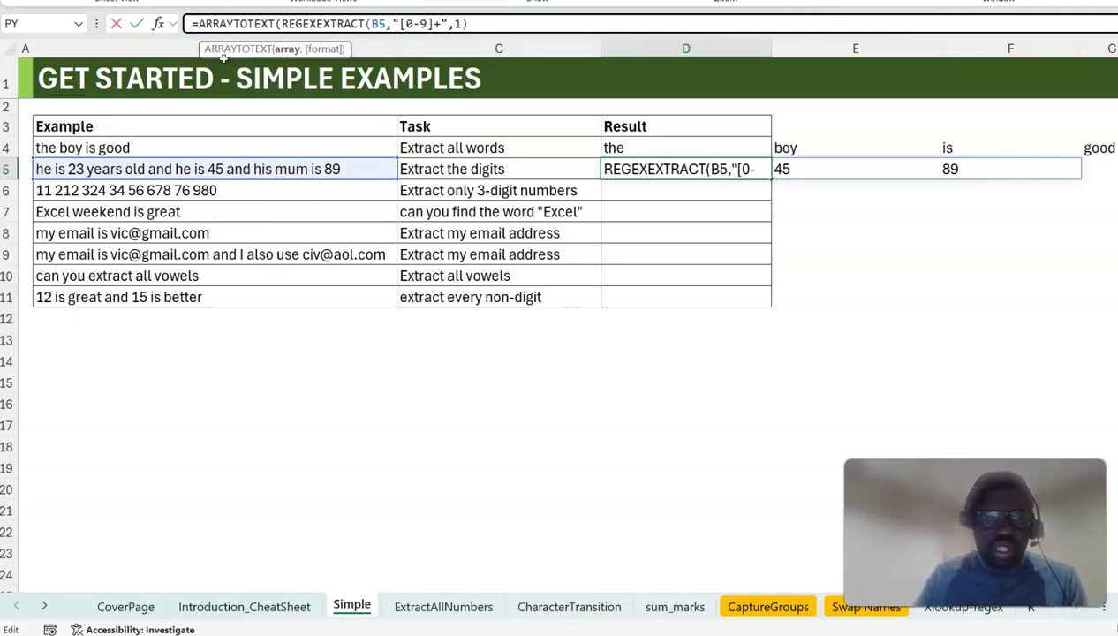
left_click(531, 24)
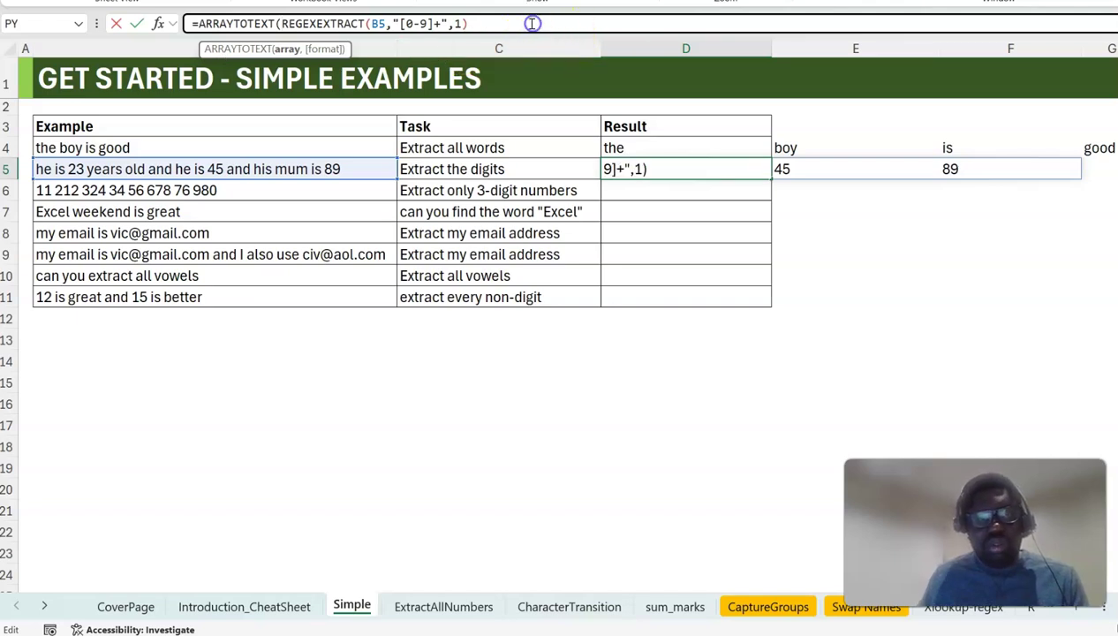
type(")")
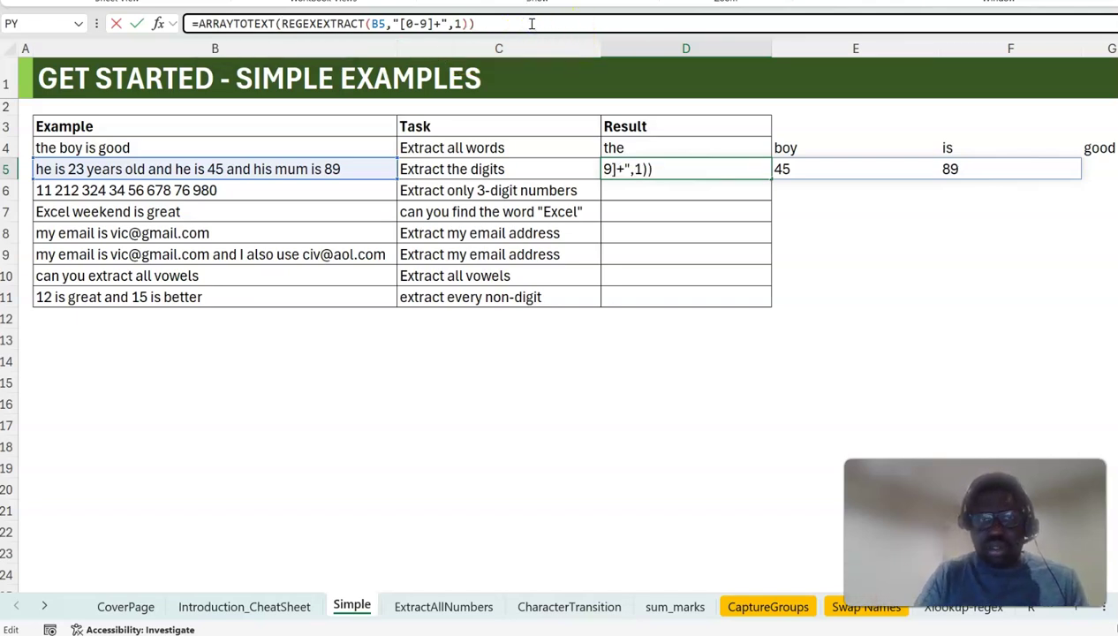
key("Return")
left_click(623, 176)
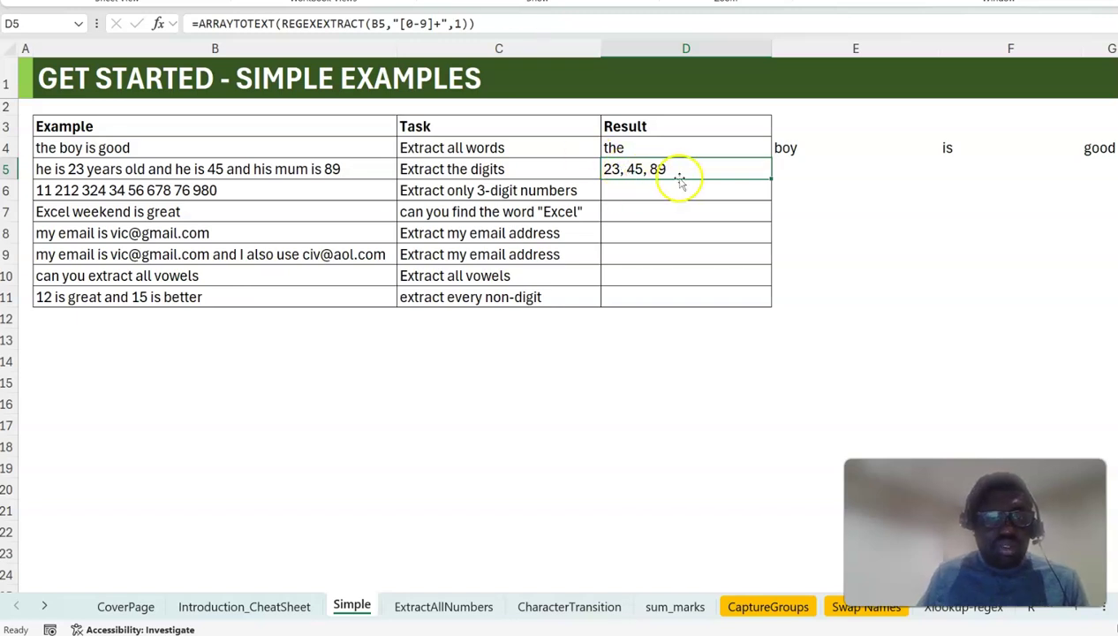
- Append " in 2025" to the end of the example text in B5
double_click(372, 172)
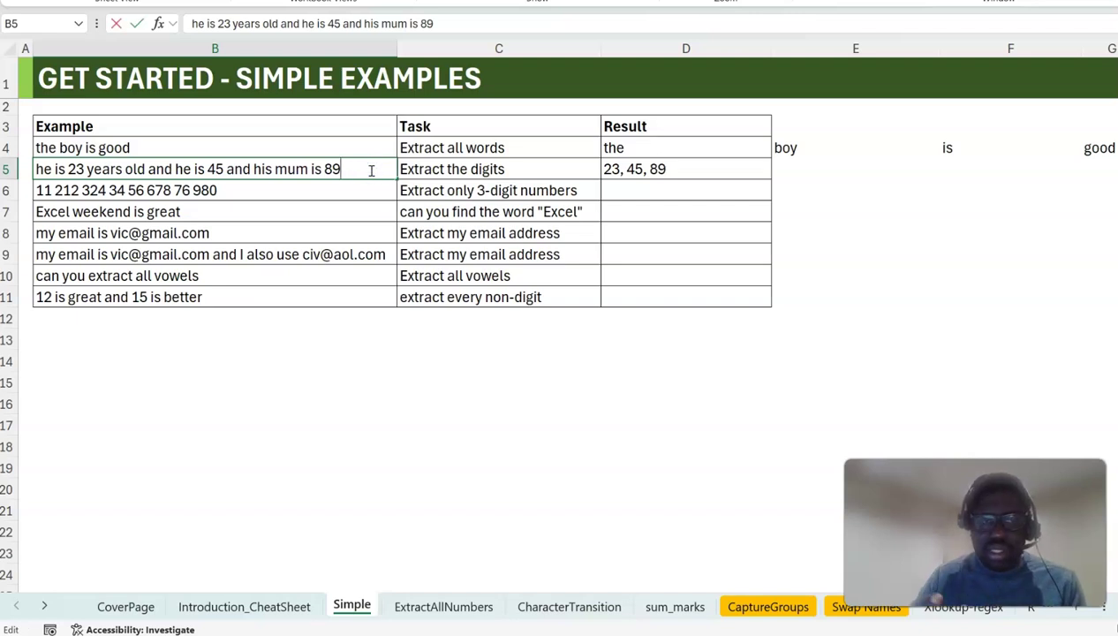
type("in 2025")
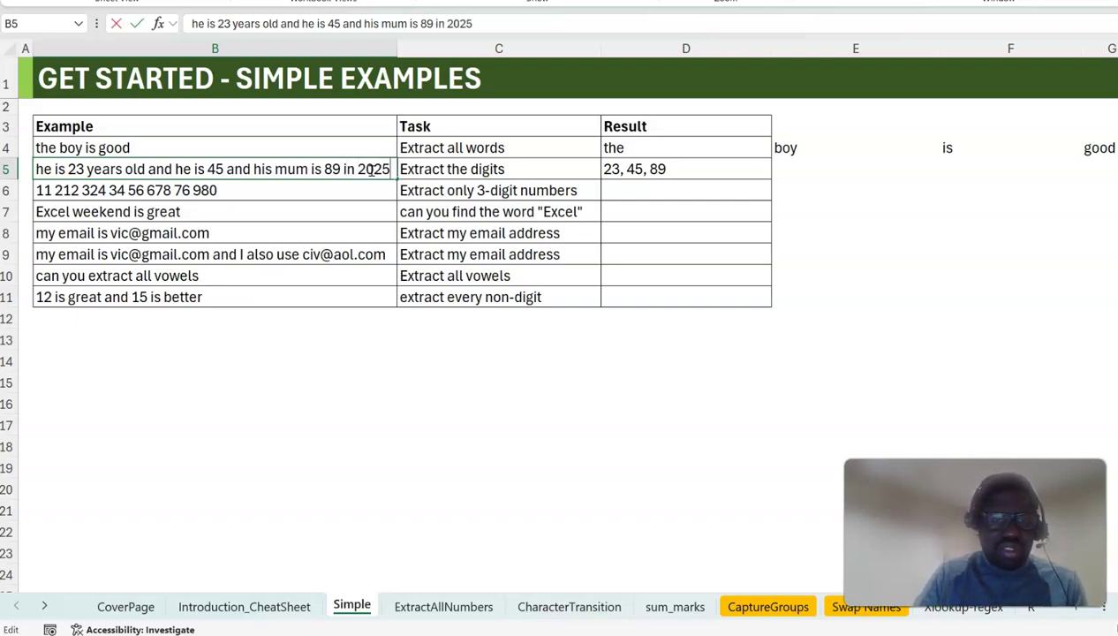
key("Return")
left_click(372, 171)
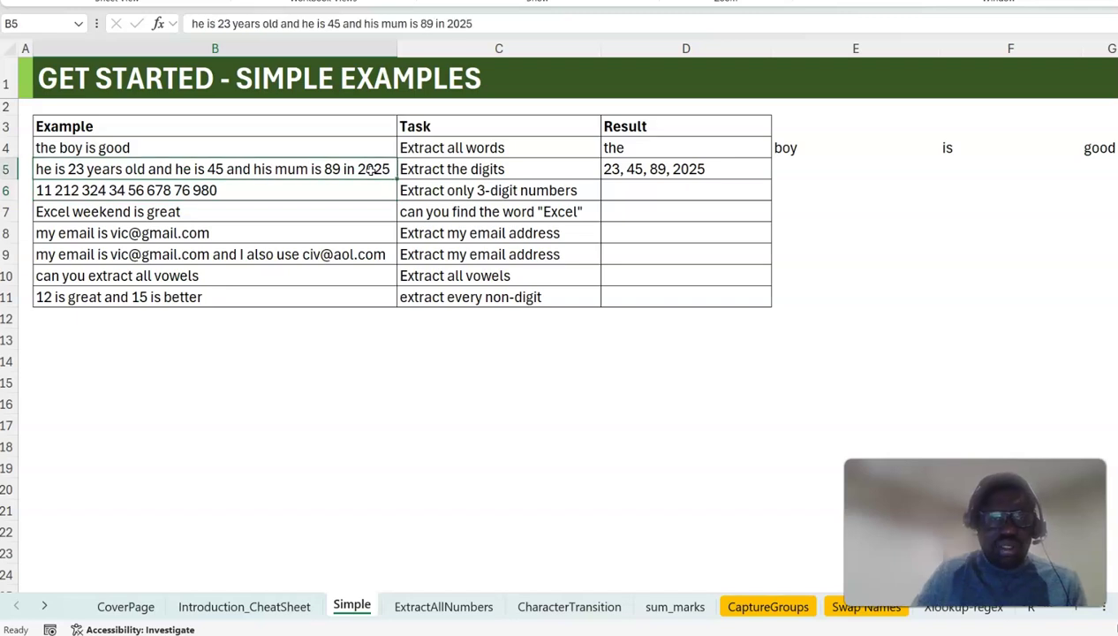
- Replace the [0-9] character class in D5's formula with \d, making the pattern "\d+"
left_click(725, 169)
double_click(725, 169)
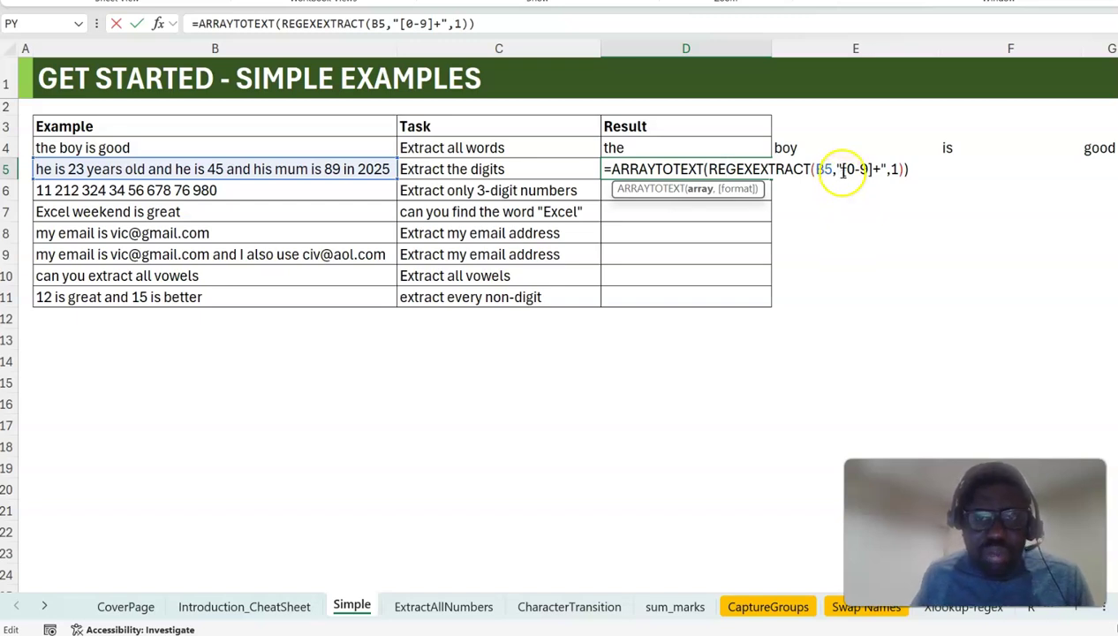
left_click_drag(843, 170, 874, 177)
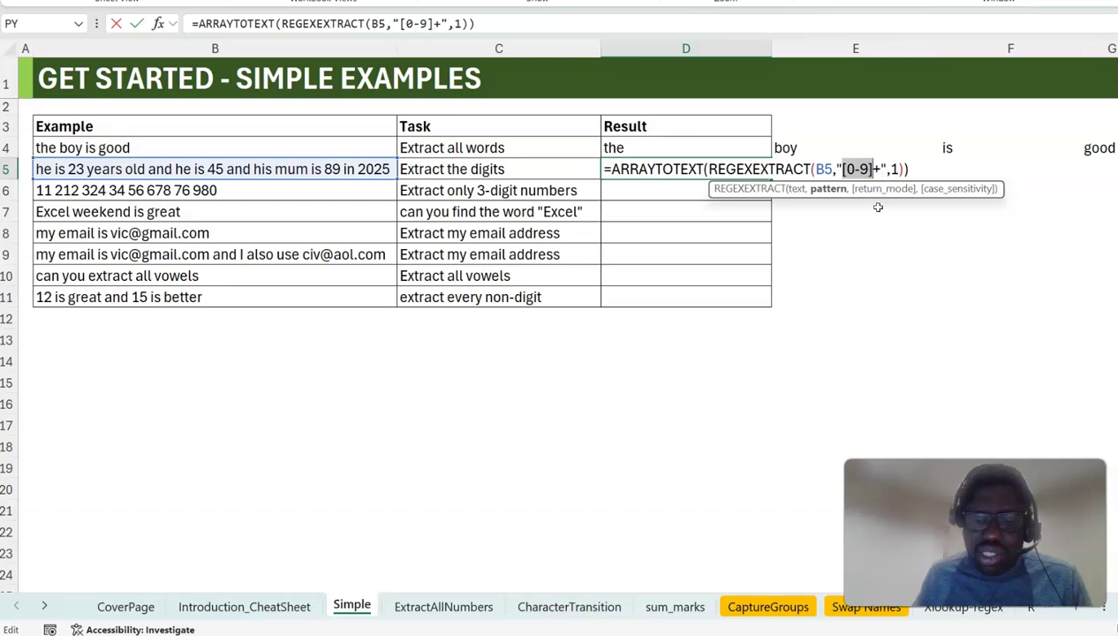
type("\\d")
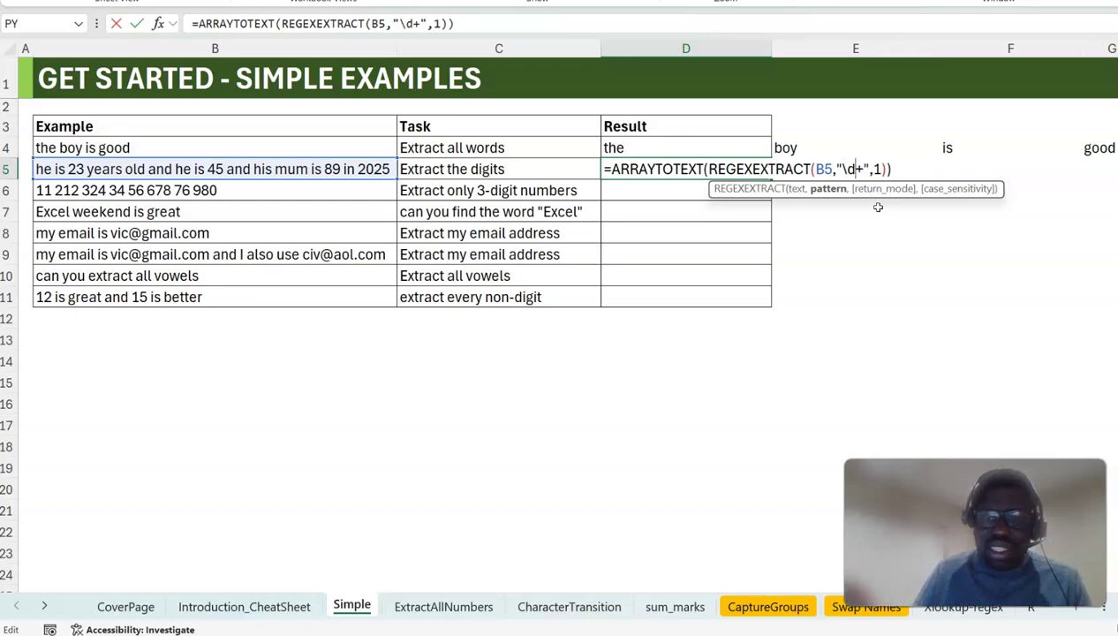
key("ctrl+Return")
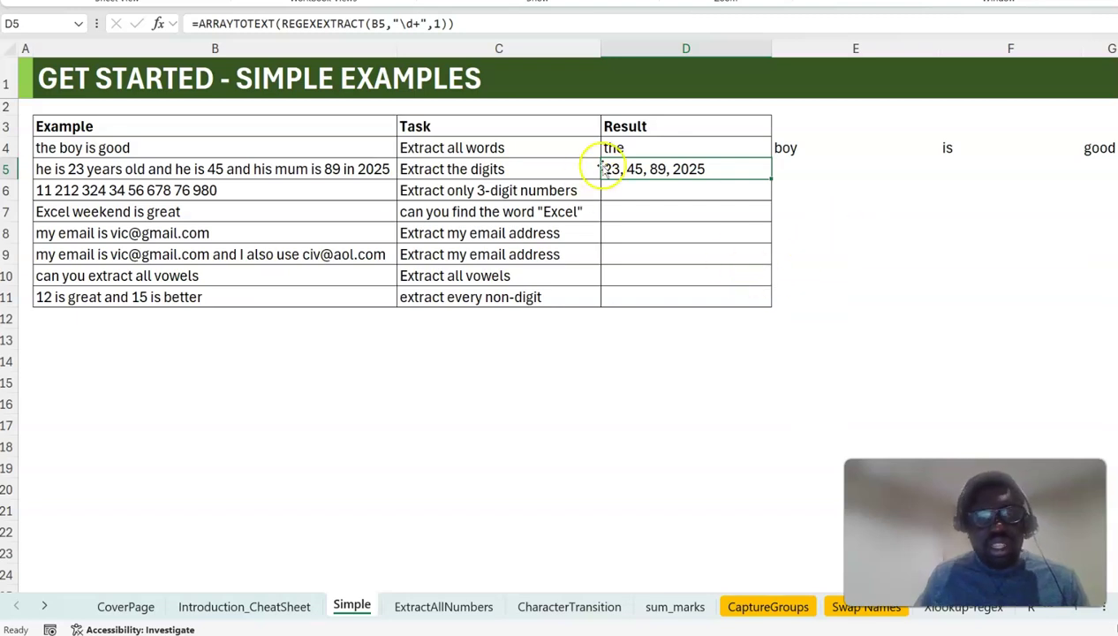
- Enter =REGEXEXTRACT(B6,"\d+",1) in the Result cell D6 for the "Extract only 3-digit numbers" task
left_click(639, 189)
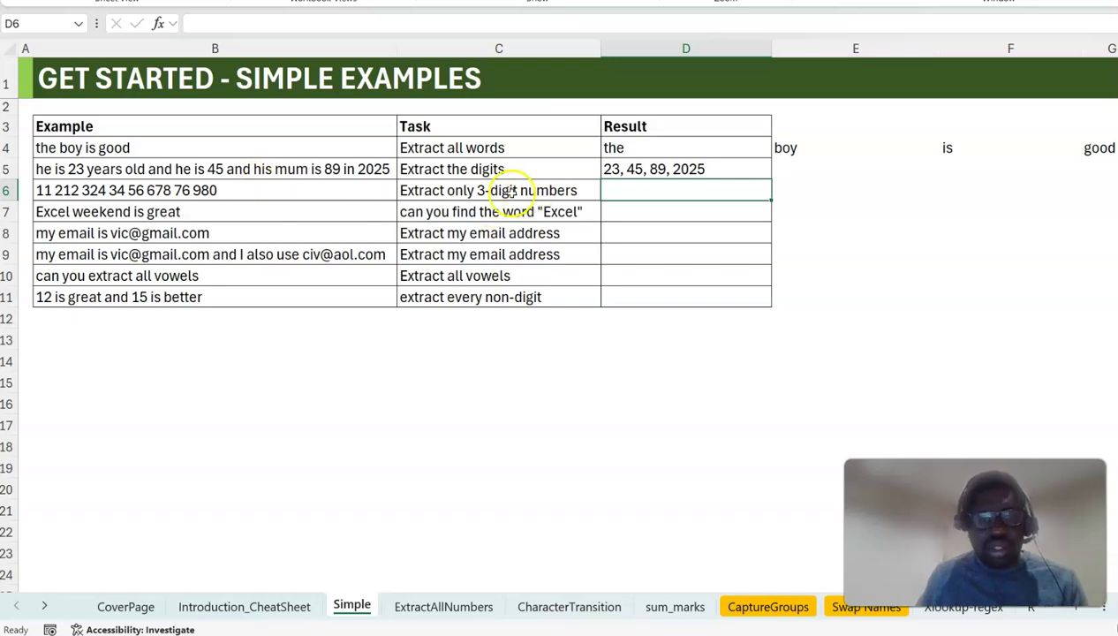
type("=regex")
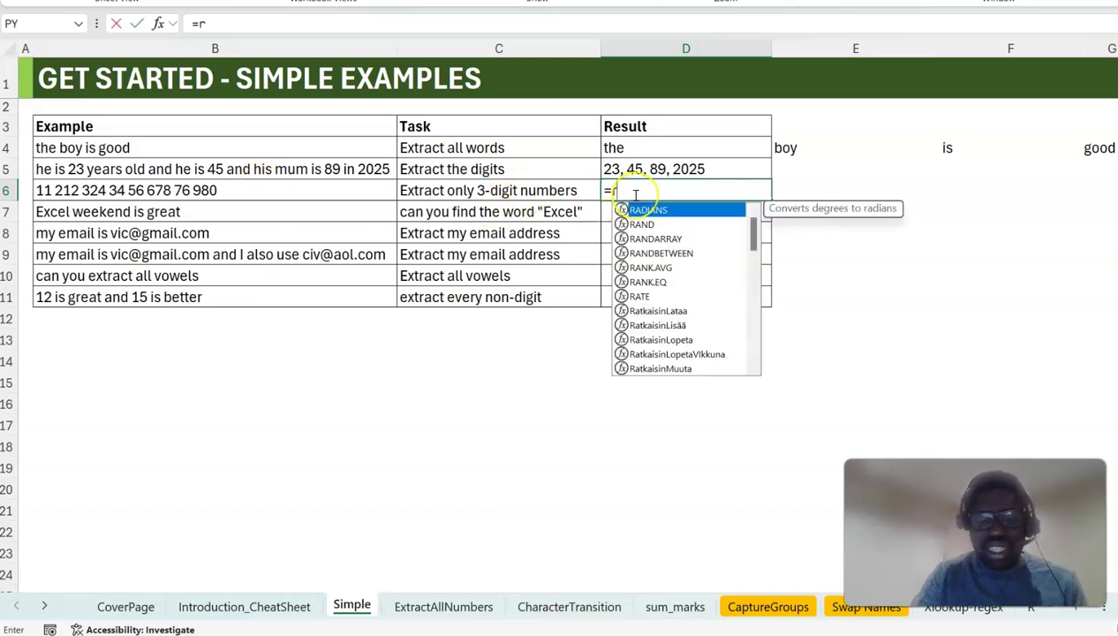
key("Tab")
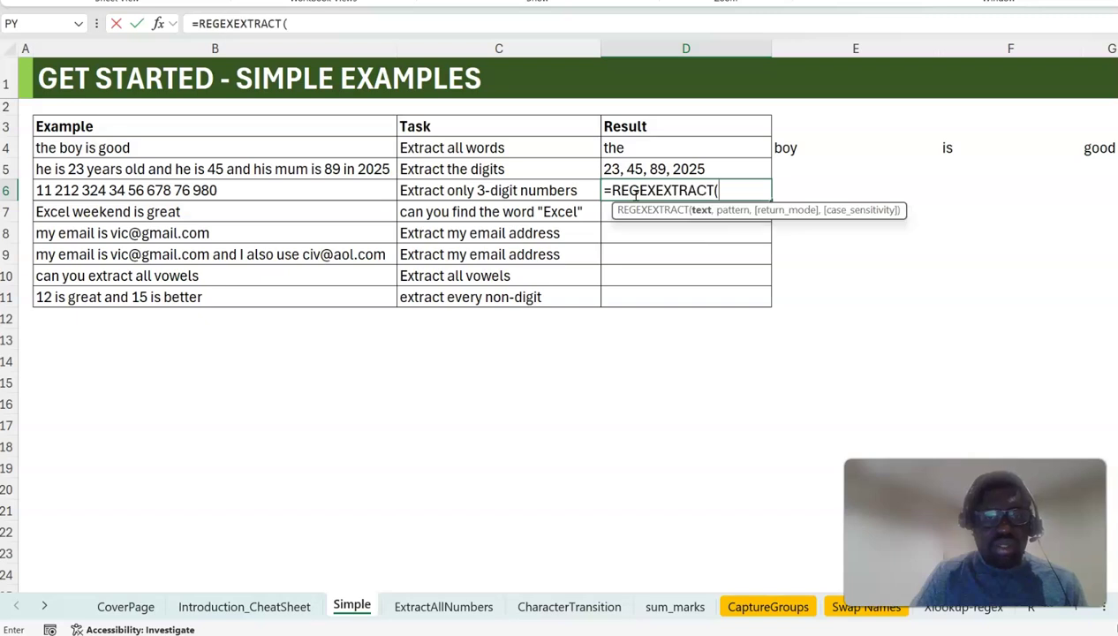
key("Left")
key("Left")
type(",\"\\d")
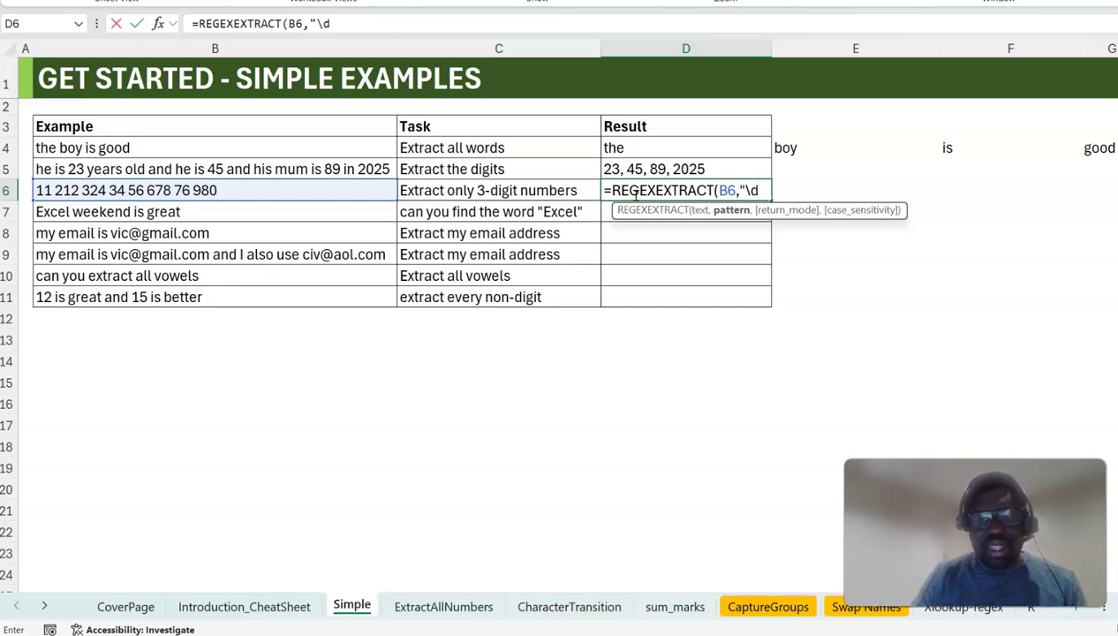
type("+")
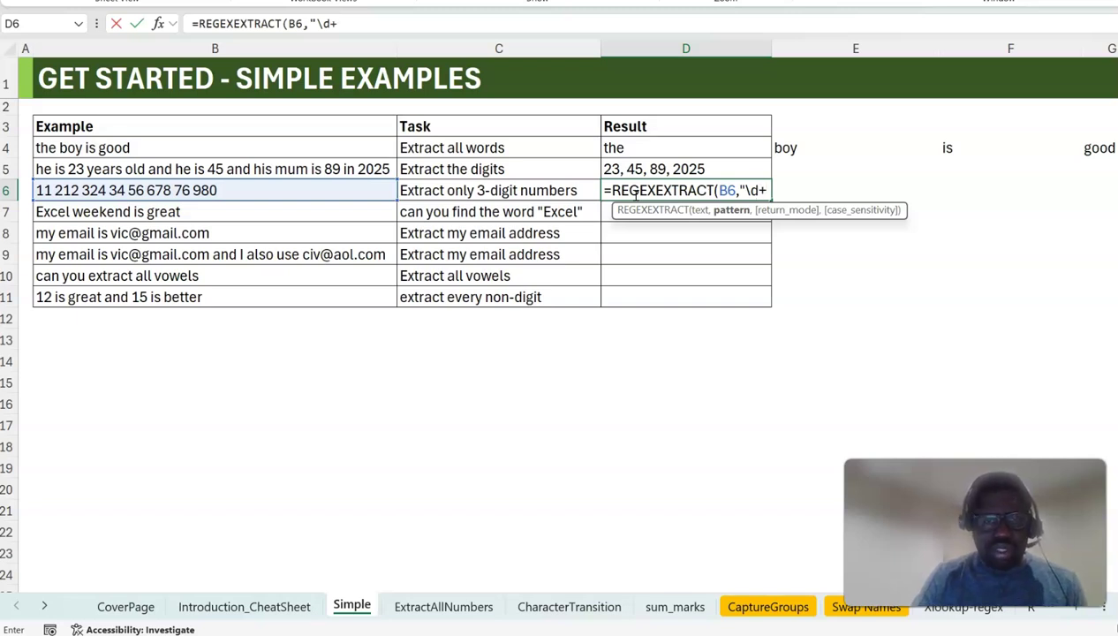
type("\"")
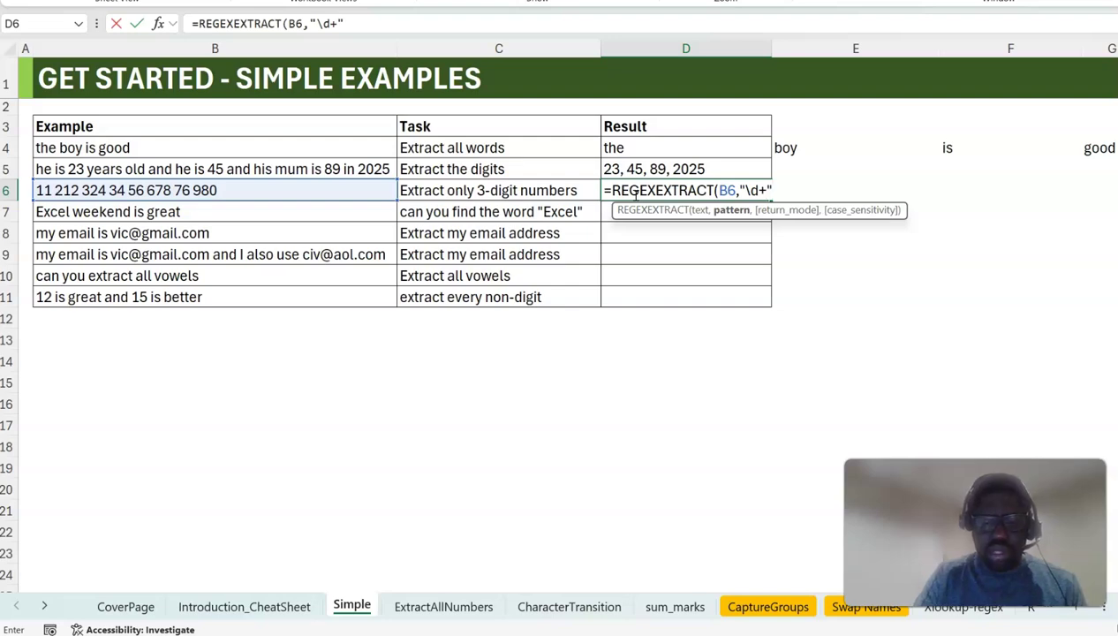
type(",1)")
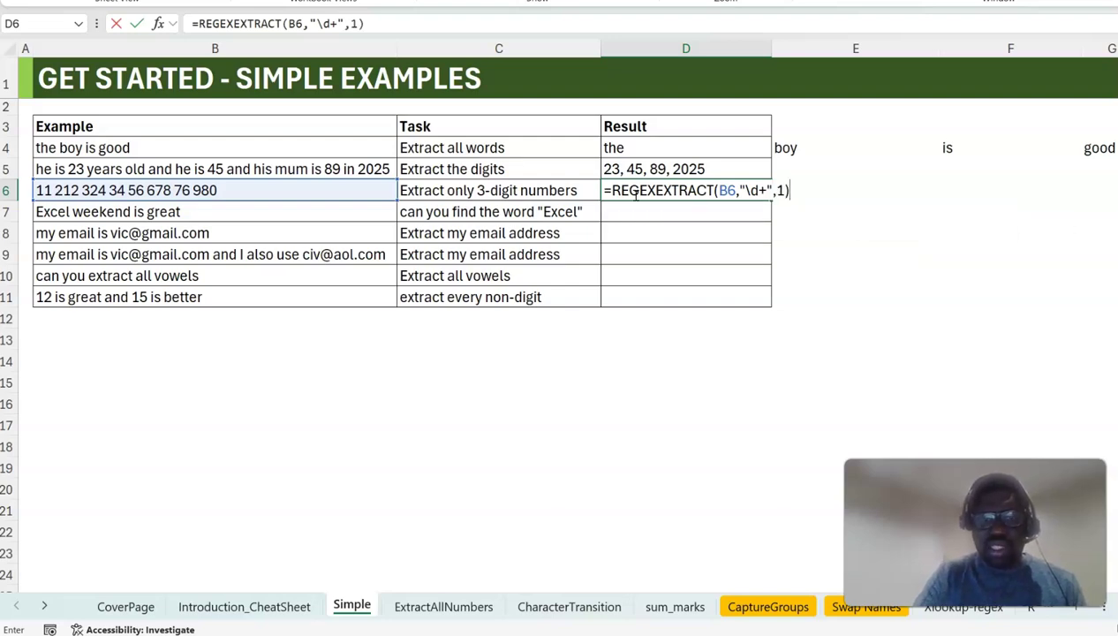
key("ctrl+Return")
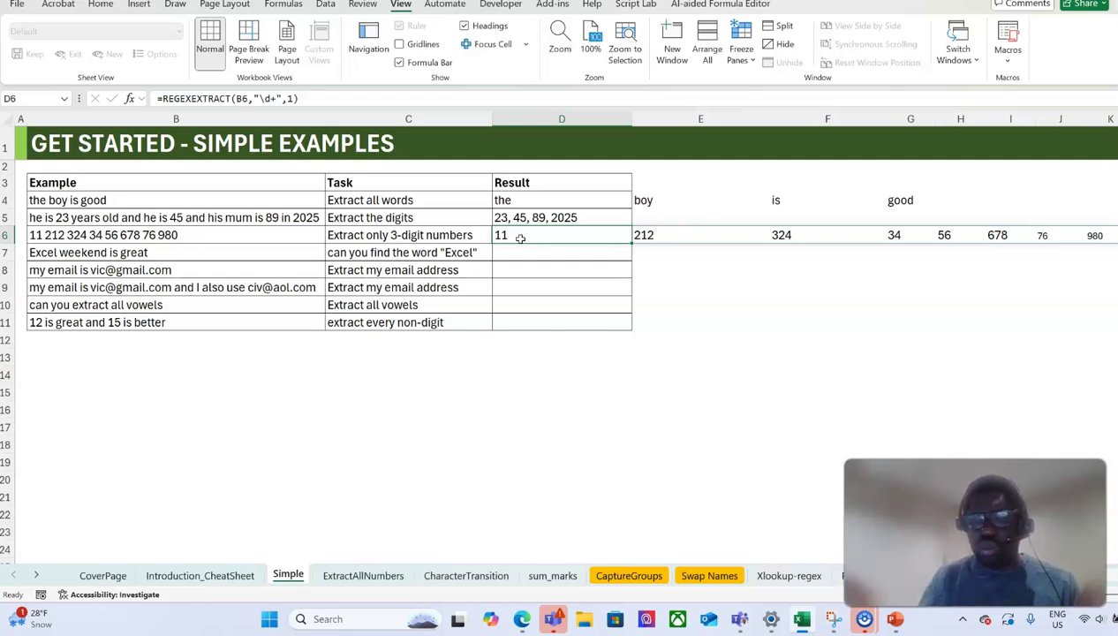
- Change the pattern in D6's formula to "\d{3}" to match exactly three digits
left_click(503, 244)
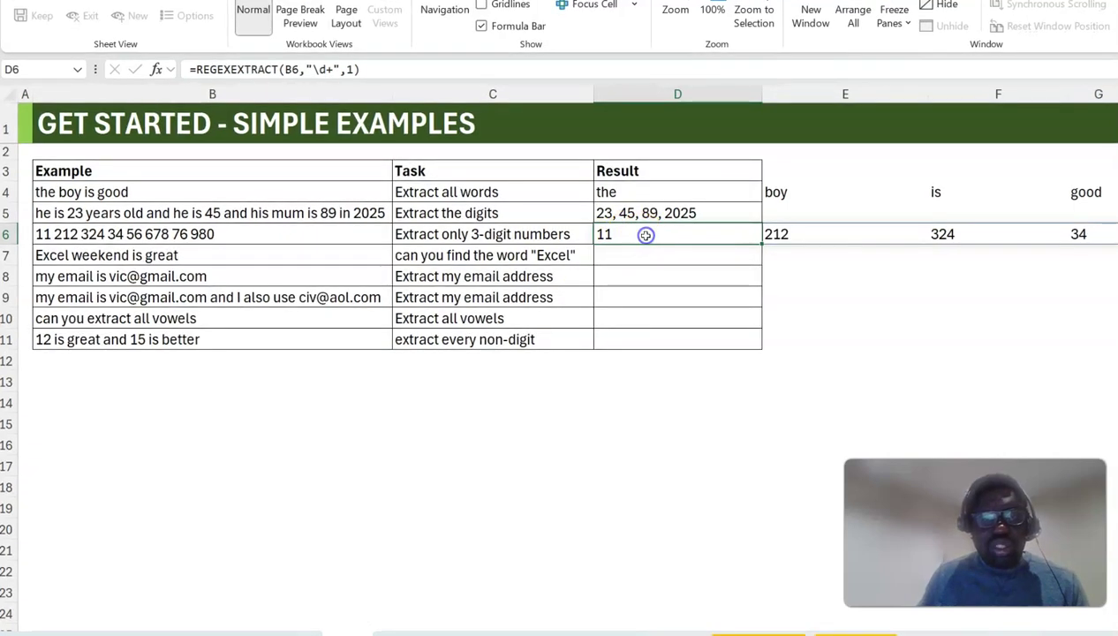
double_click(649, 234)
left_click(752, 233)
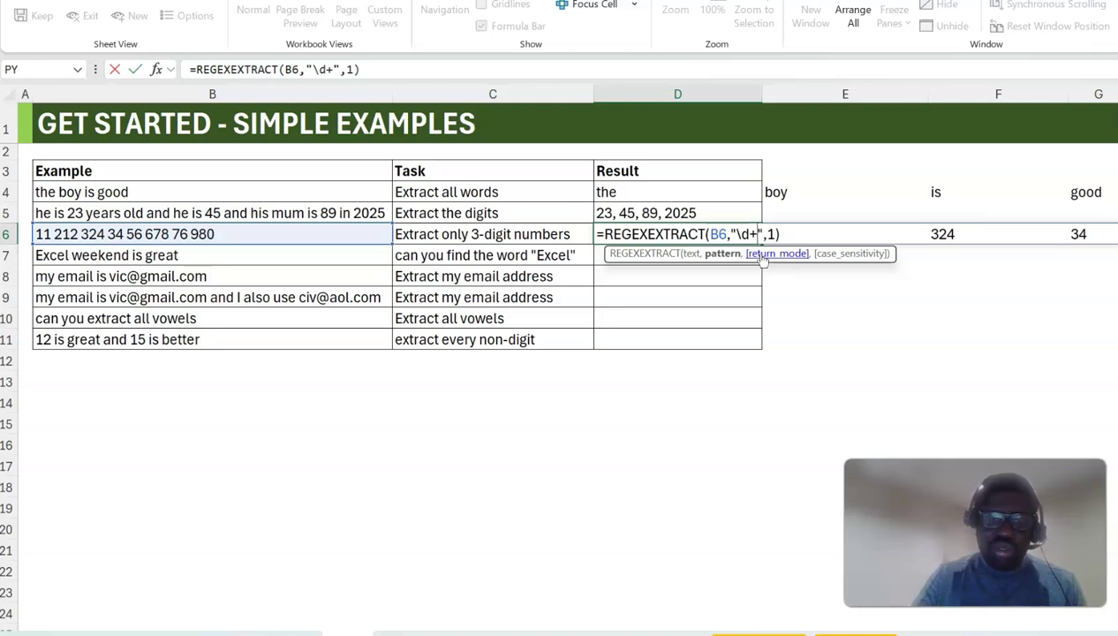
key("BackSpace")
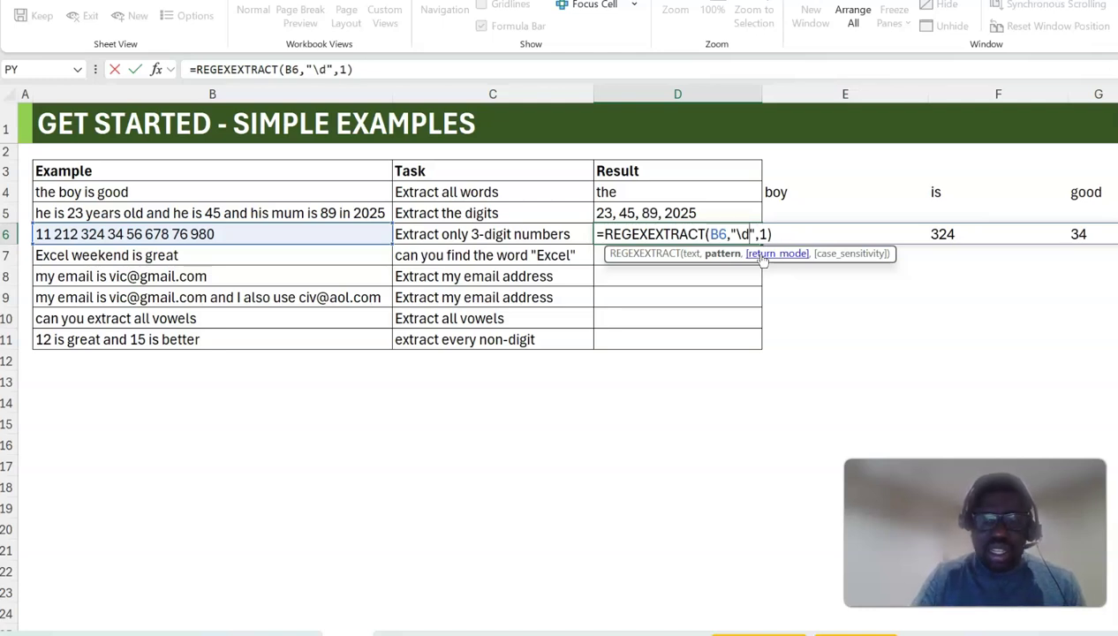
type("{")
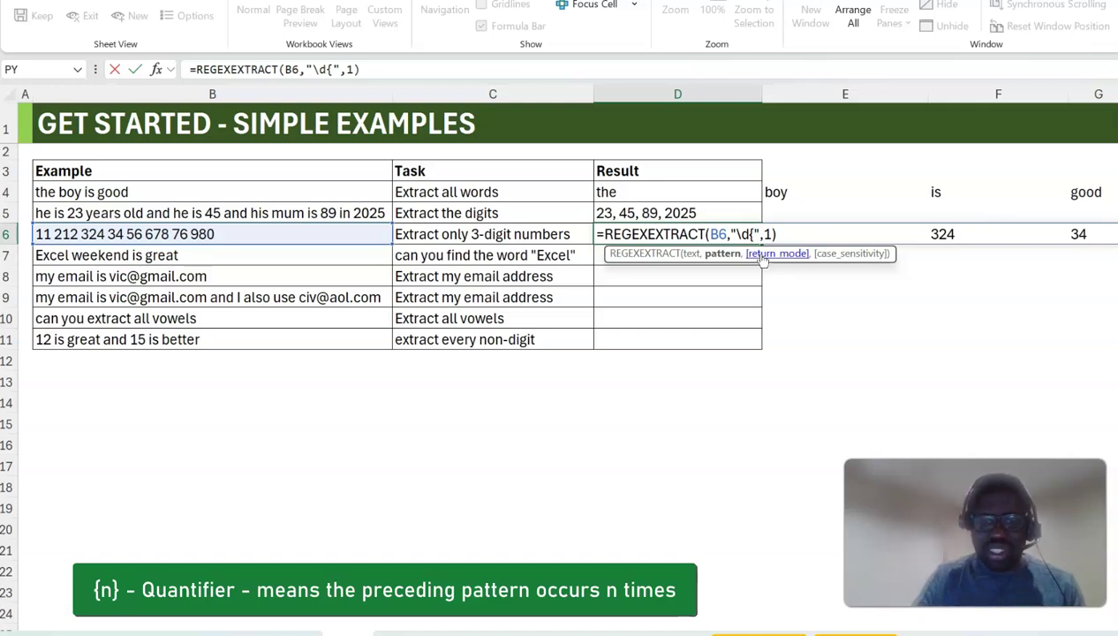
type("3}")
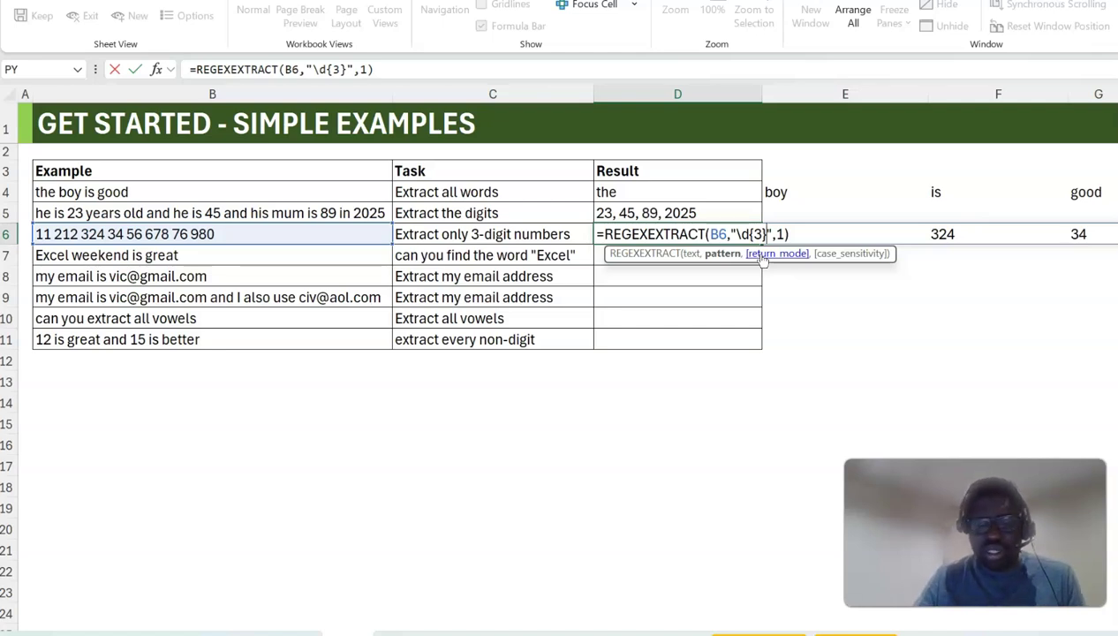
key("ctrl+Return")
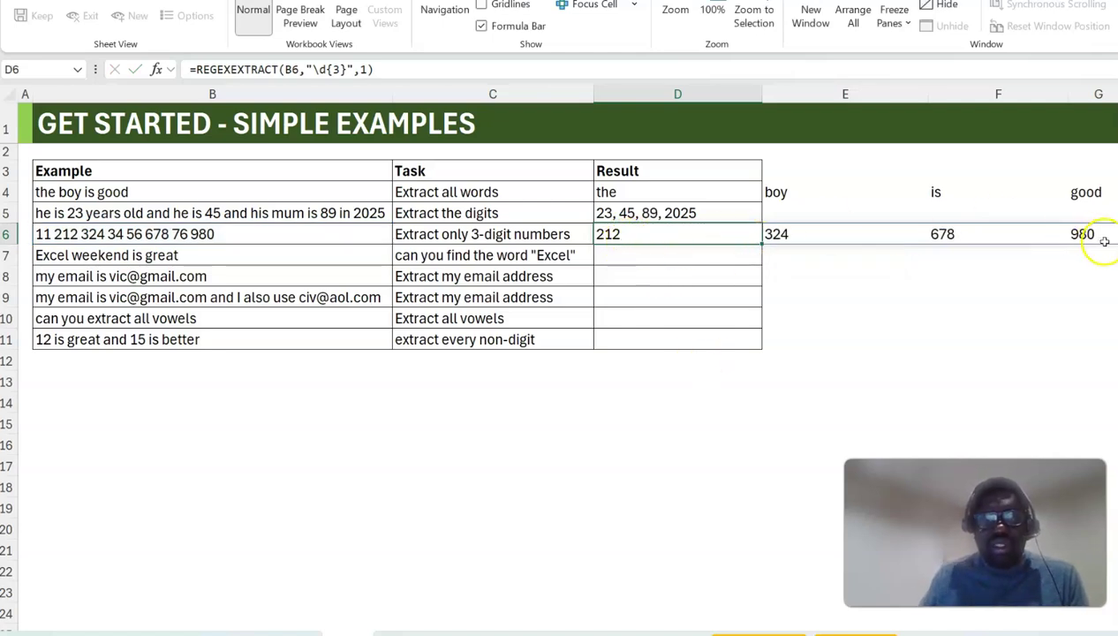
- Wrap D6's formula in ARRAYTOTEXT, making it =ARRAYTOTEXT(REGEXEXTRACT(B6,"\d{3}",1)), and move on to D7
left_click(194, 70)
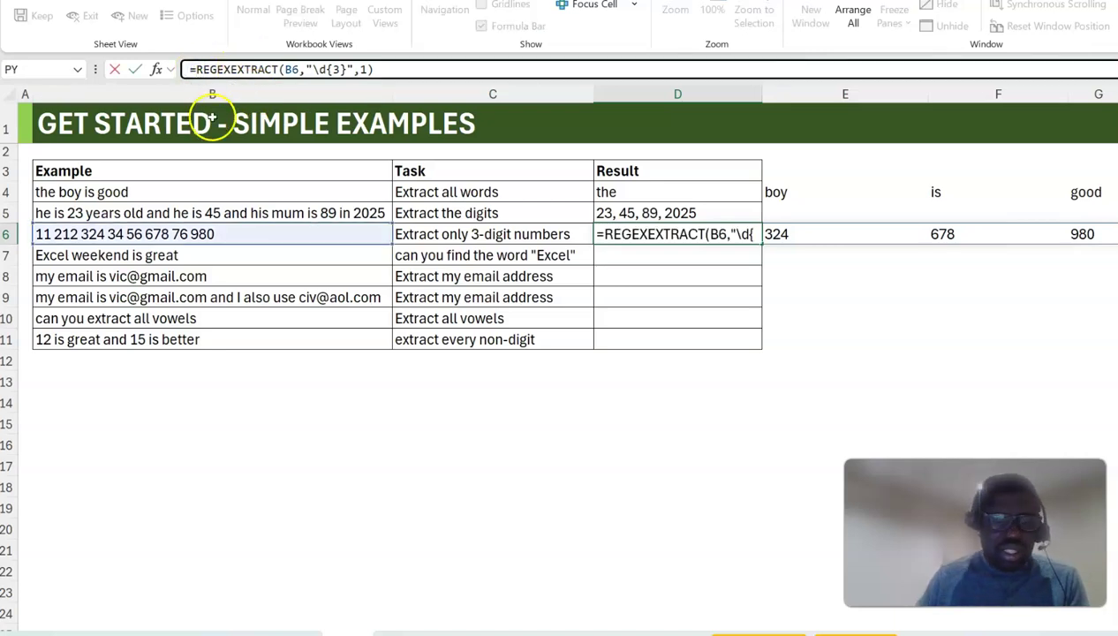
type("arr")
key("Tab")
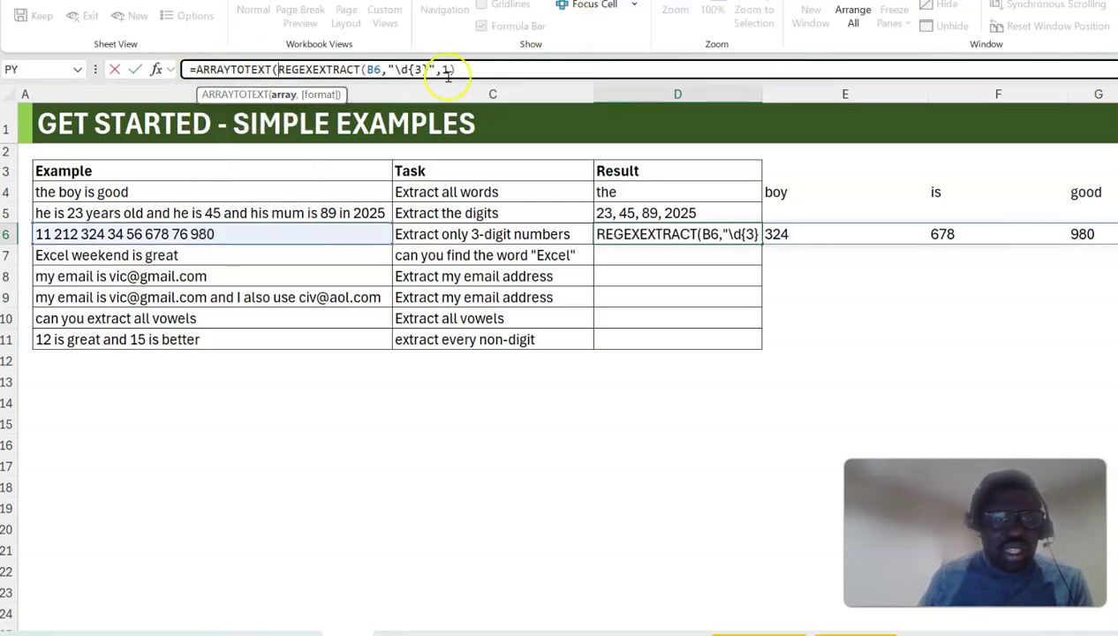
left_click(478, 70)
type(")")
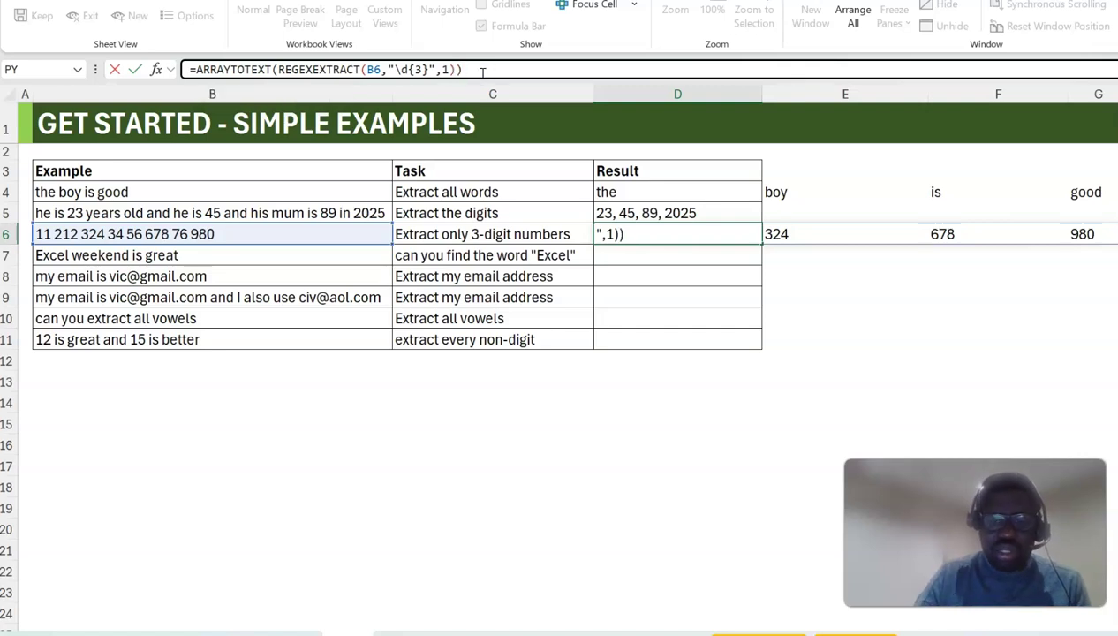
key("Return")
key("Up")
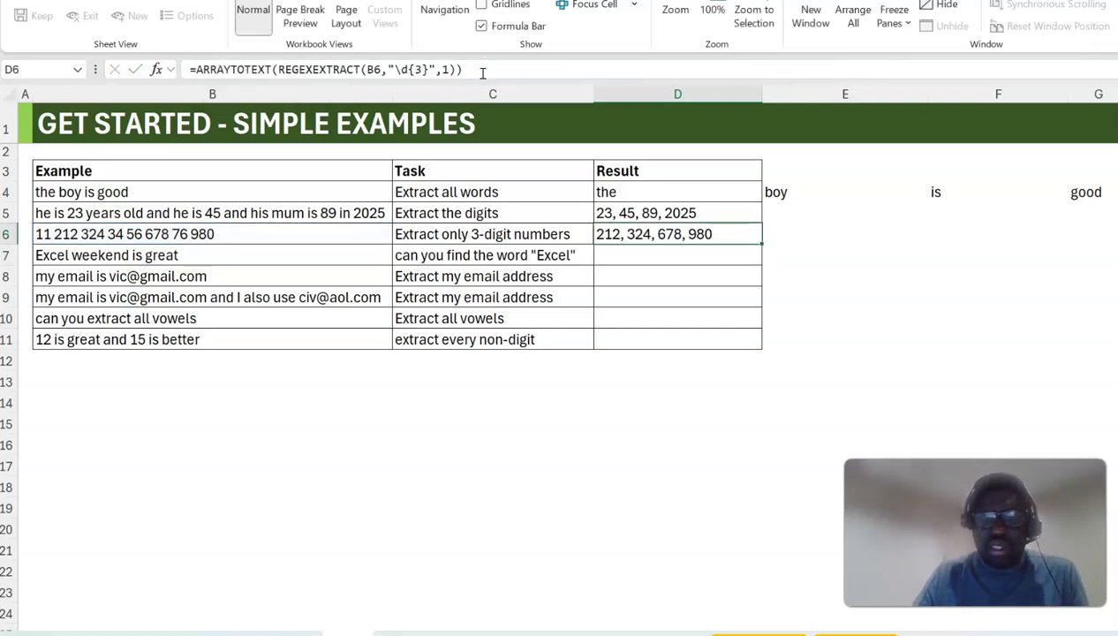
key("Down")
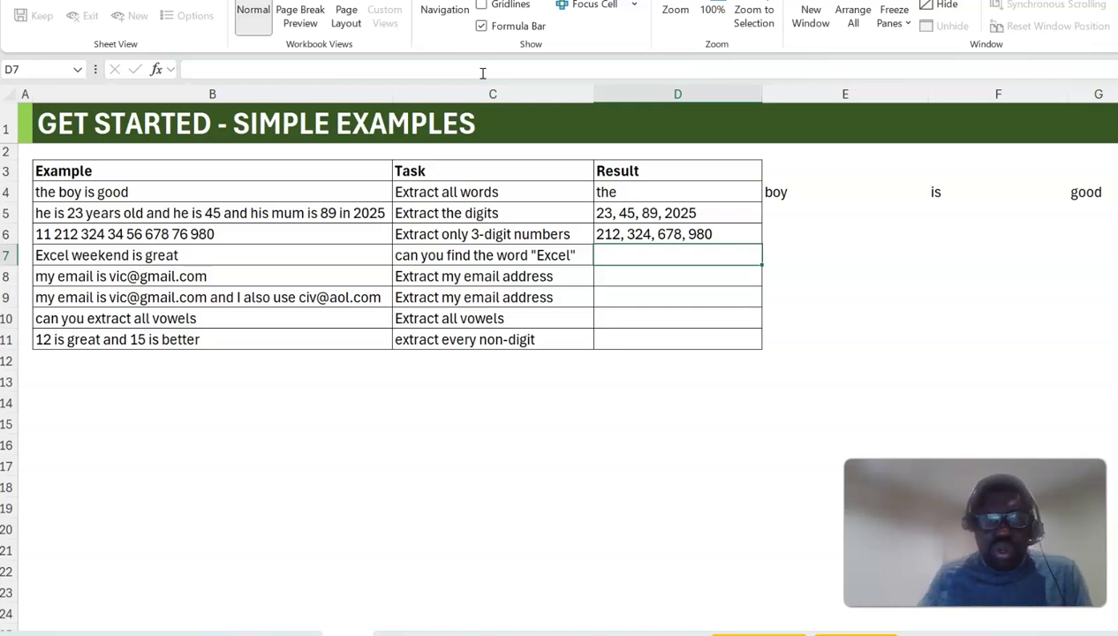
- Enter =REGEXTEST(B7,"excel") in the Result cell D7 for the task of finding the word "Excel"
left_click(530, 251)
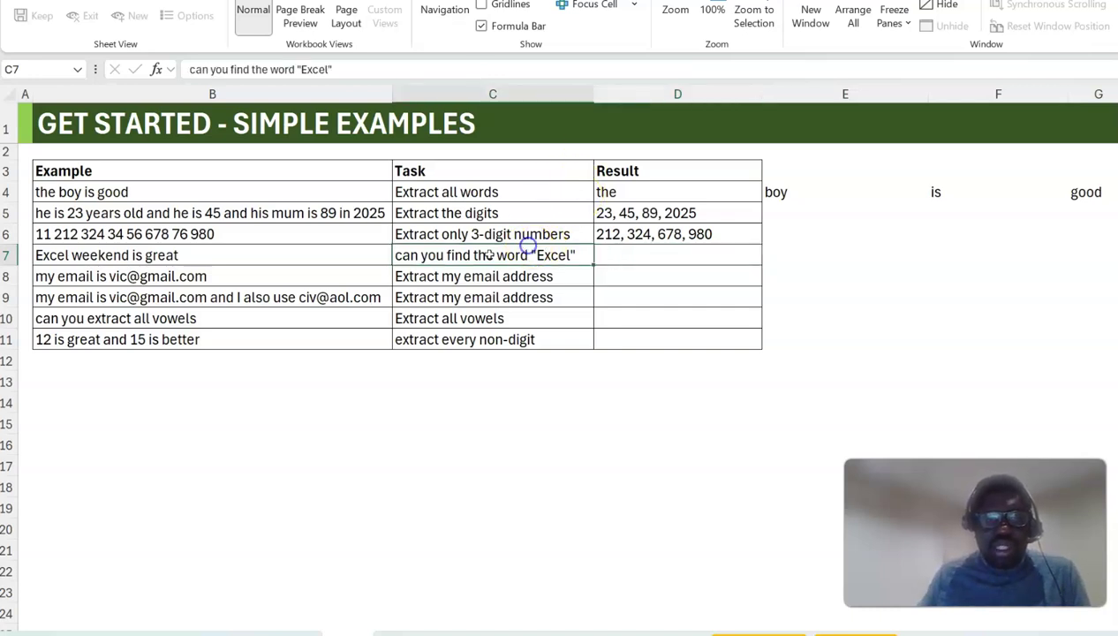
left_click(128, 255)
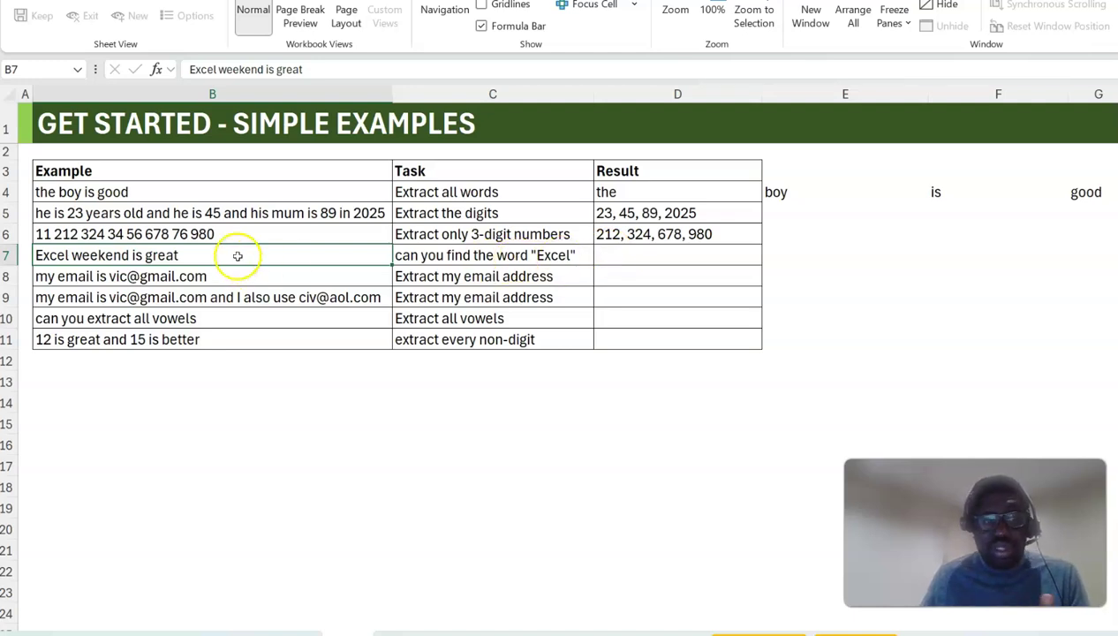
left_click(637, 253)
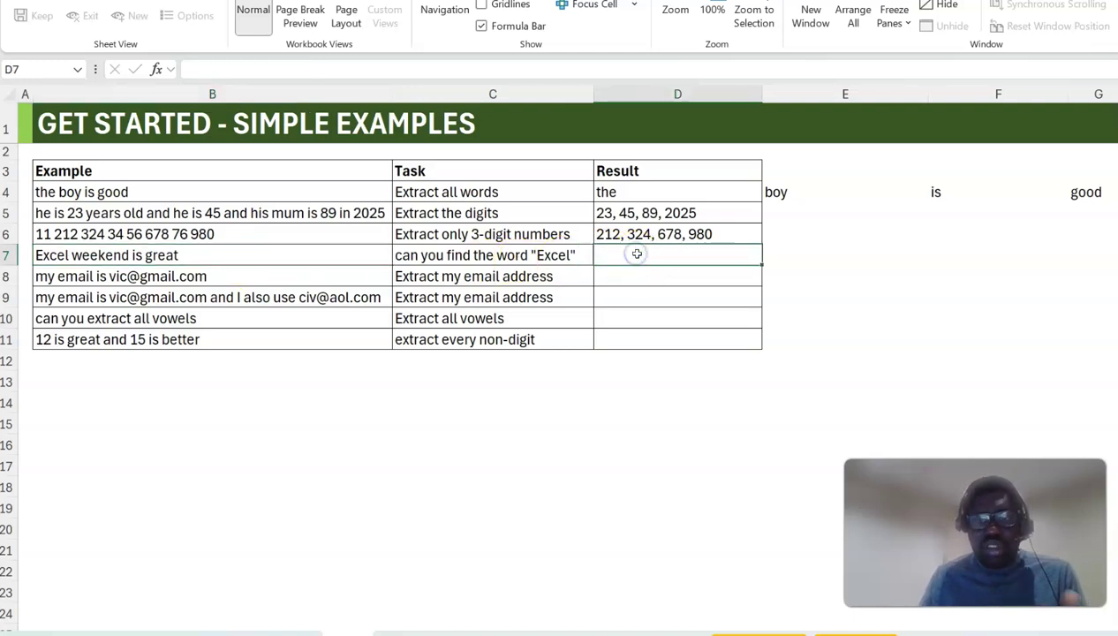
type("=regex")
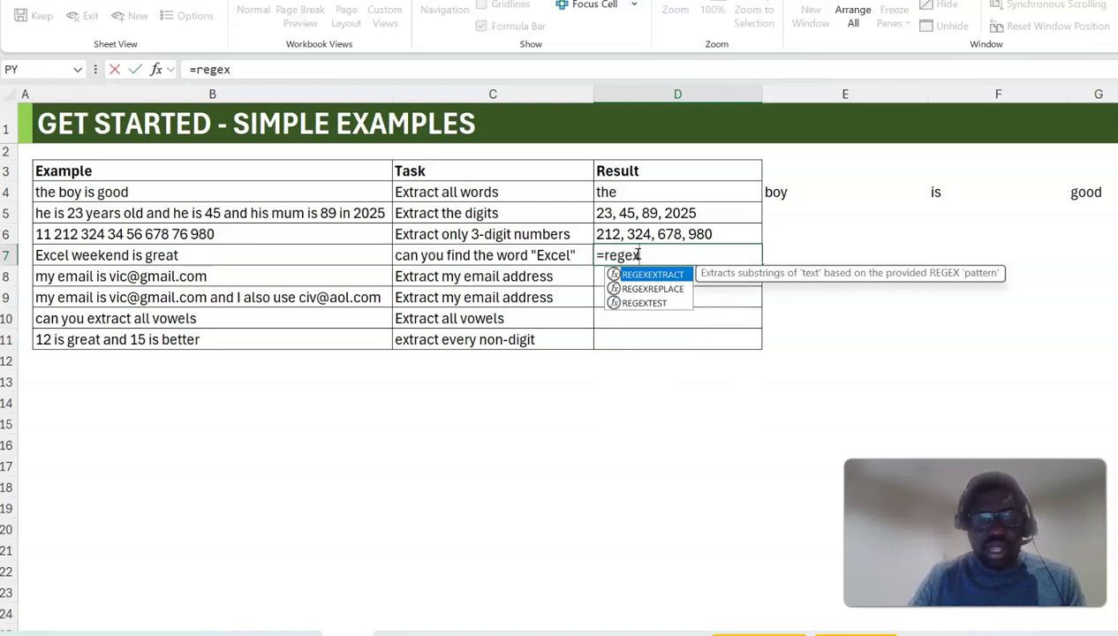
key("Down")
key("Down")
key("Tab")
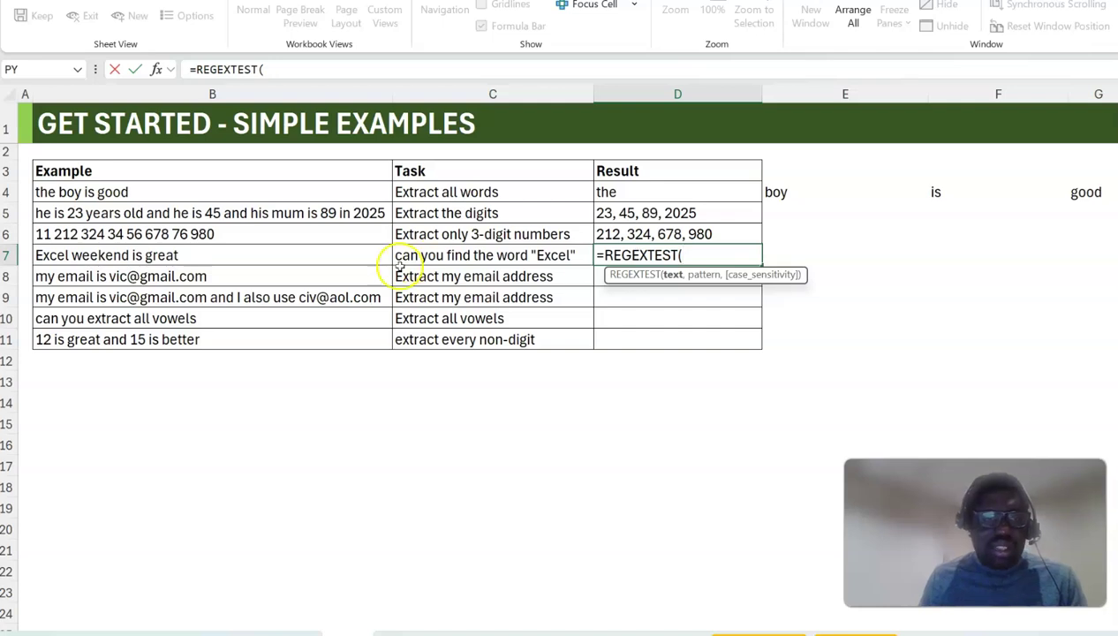
left_click(246, 257)
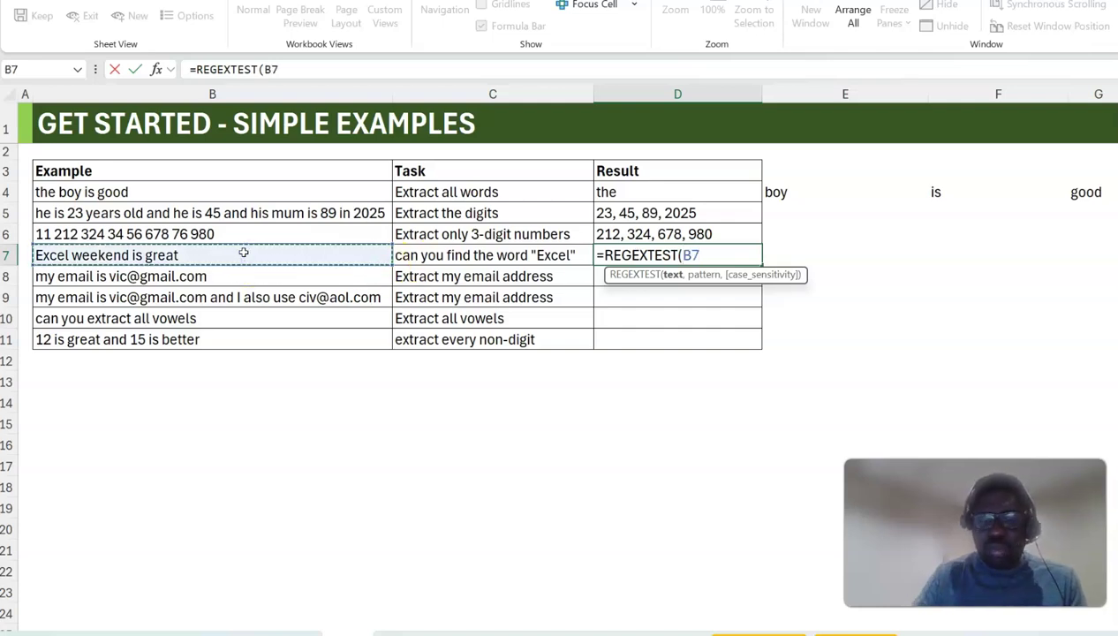
type(",\"")
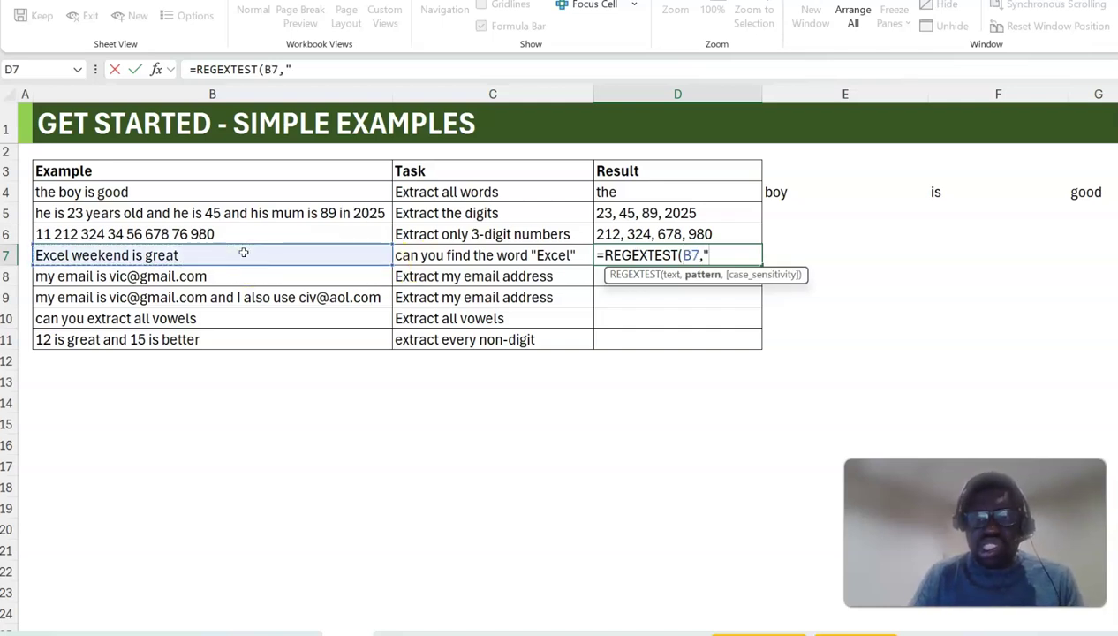
type("exc")
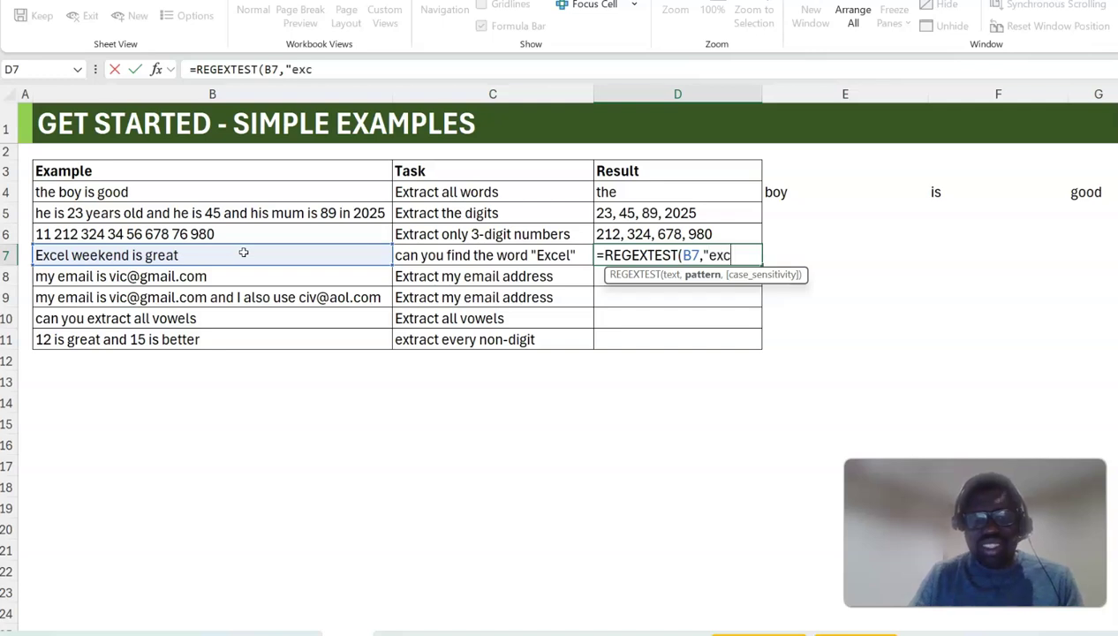
type("el\"")
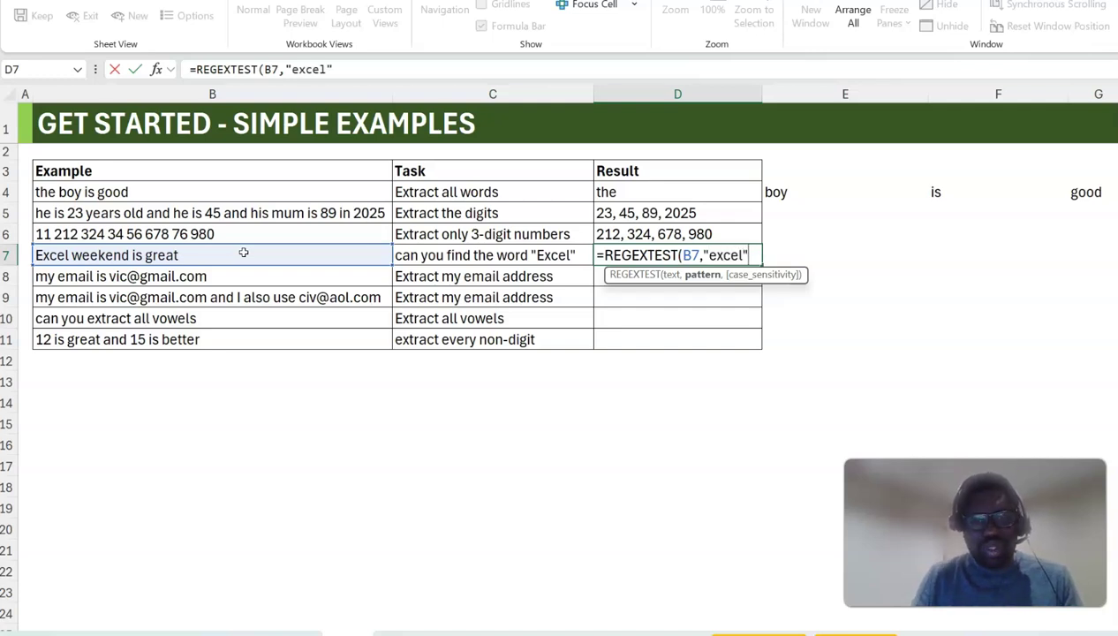
type(")")
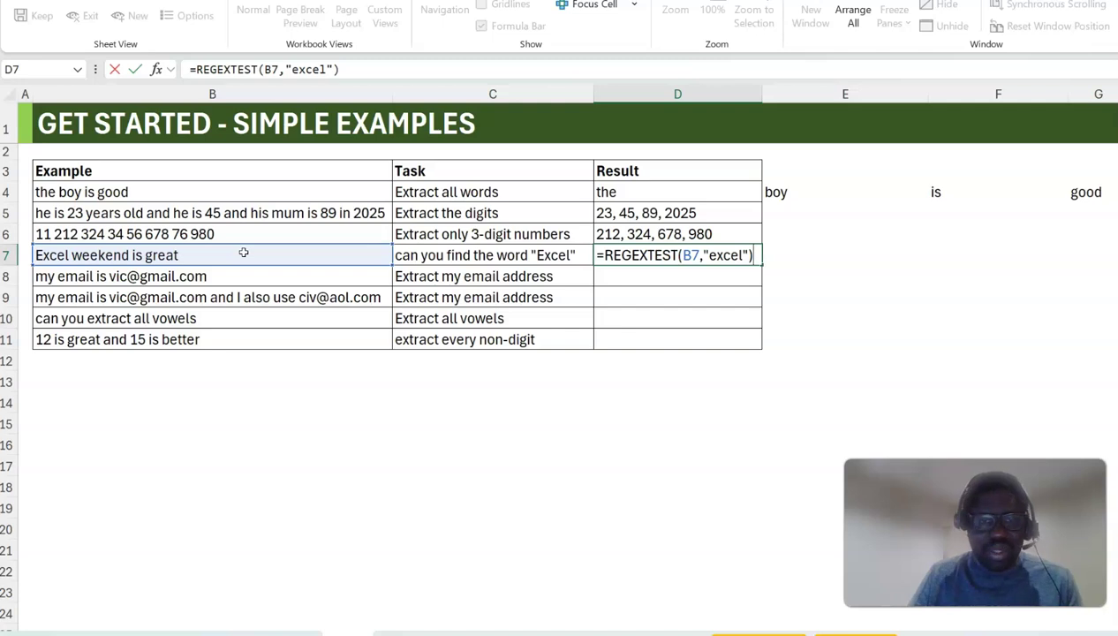
key("ctrl+Return")
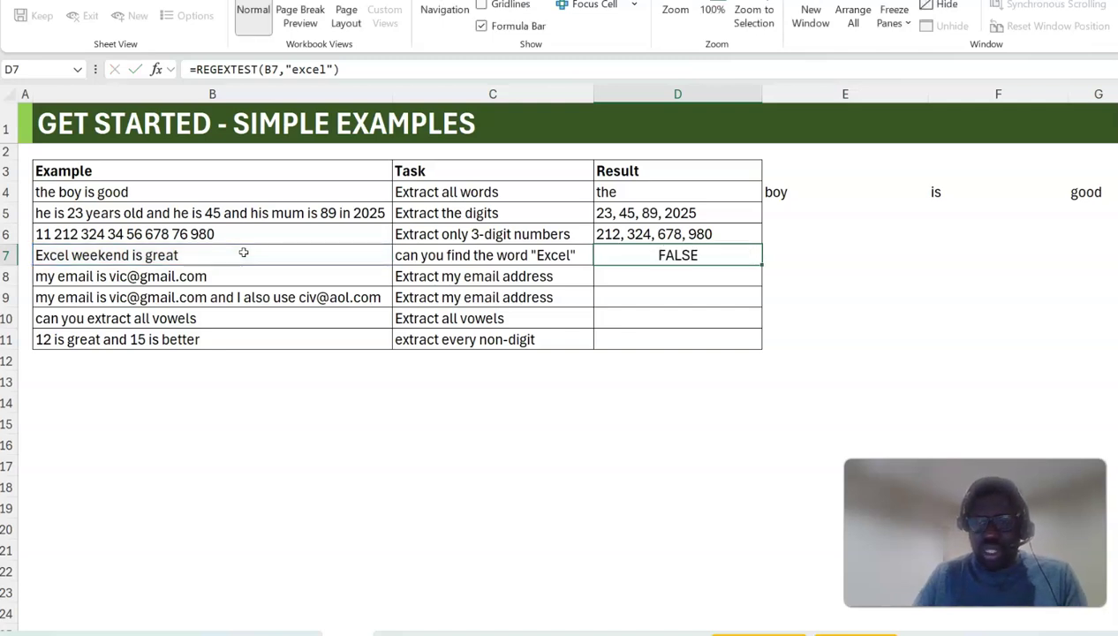
- Try the capitalized pattern "Excel" in D7's REGEXTEST formula, and undo that change
left_click(163, 256)
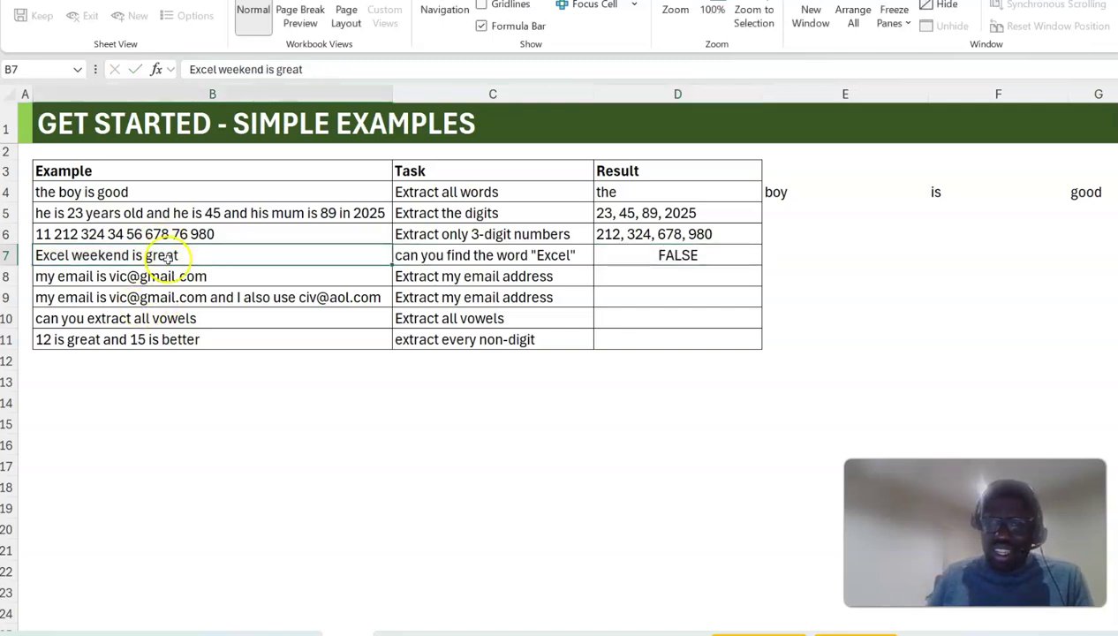
left_click(641, 258)
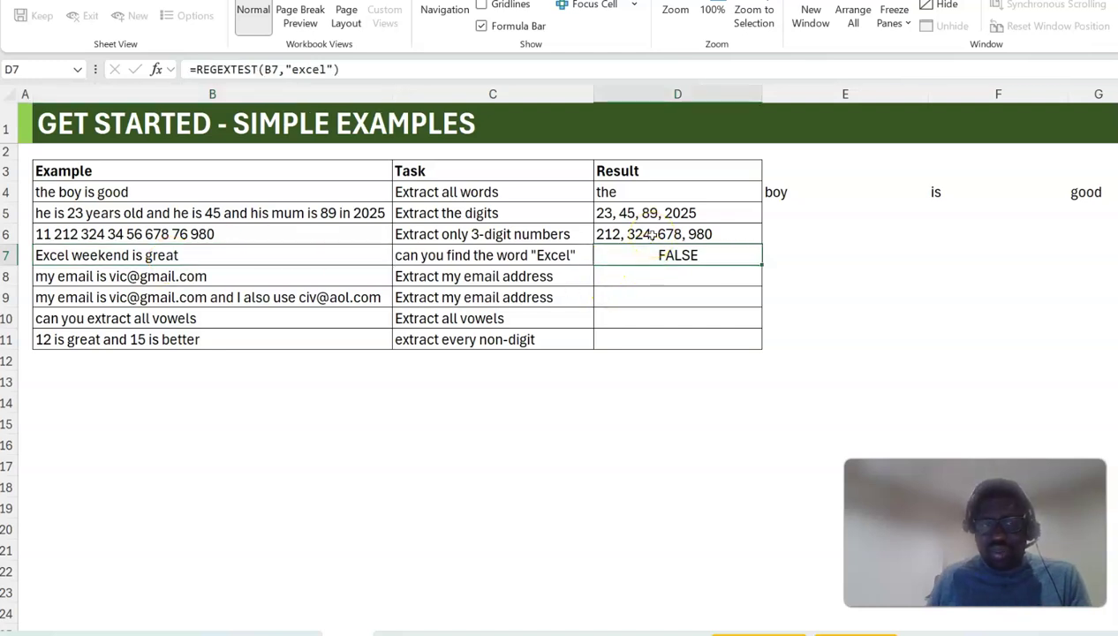
double_click(716, 257)
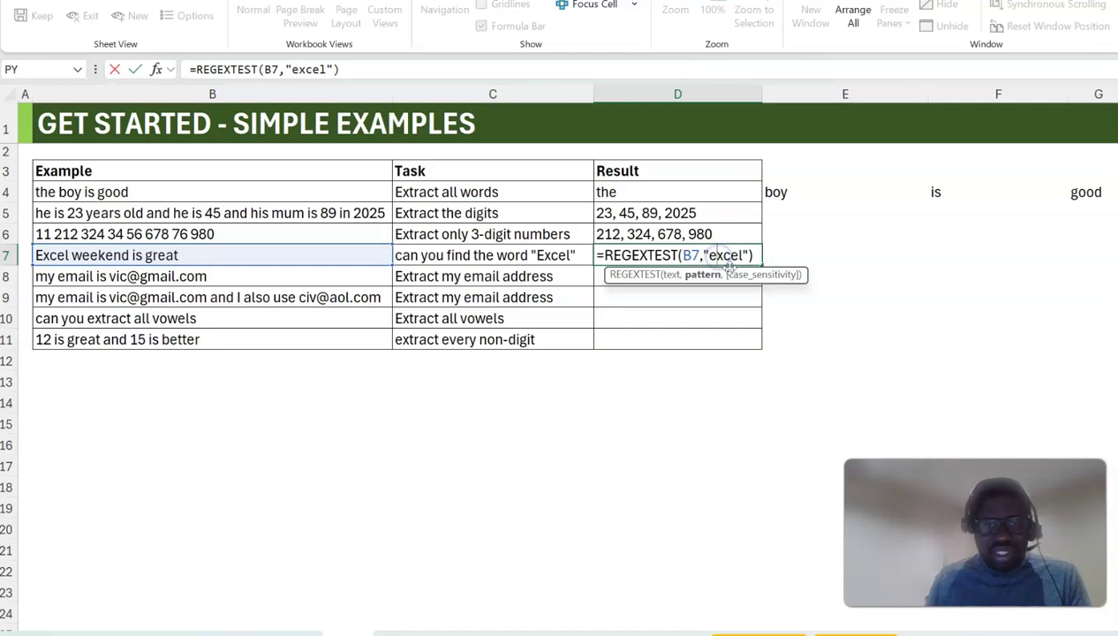
left_click(715, 255)
key("BackSpace")
type("E")
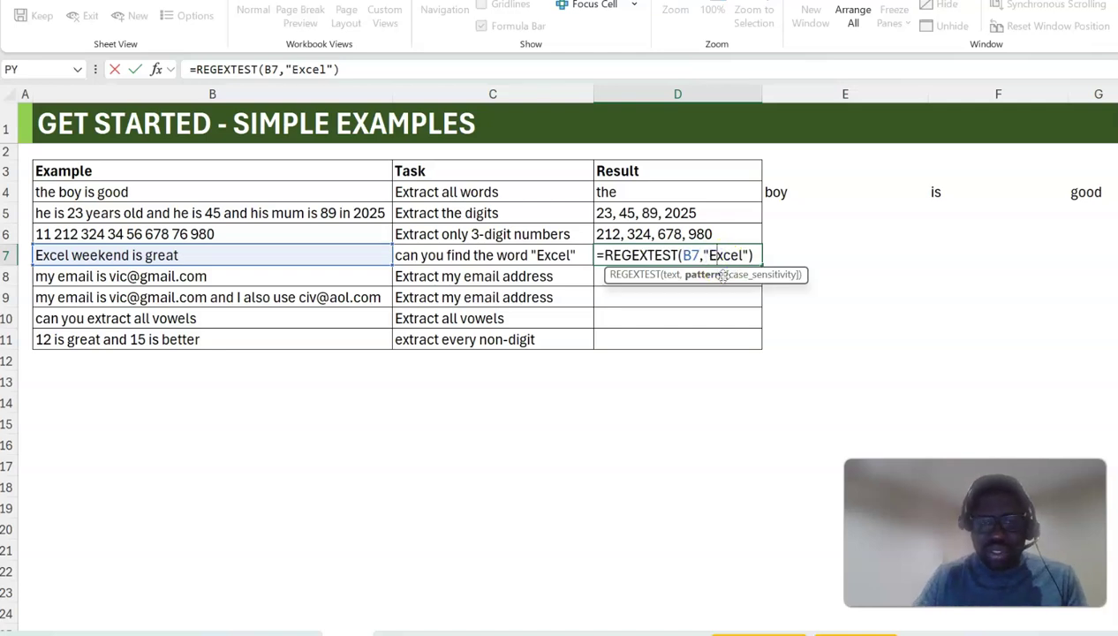
key("ctrl+Return")
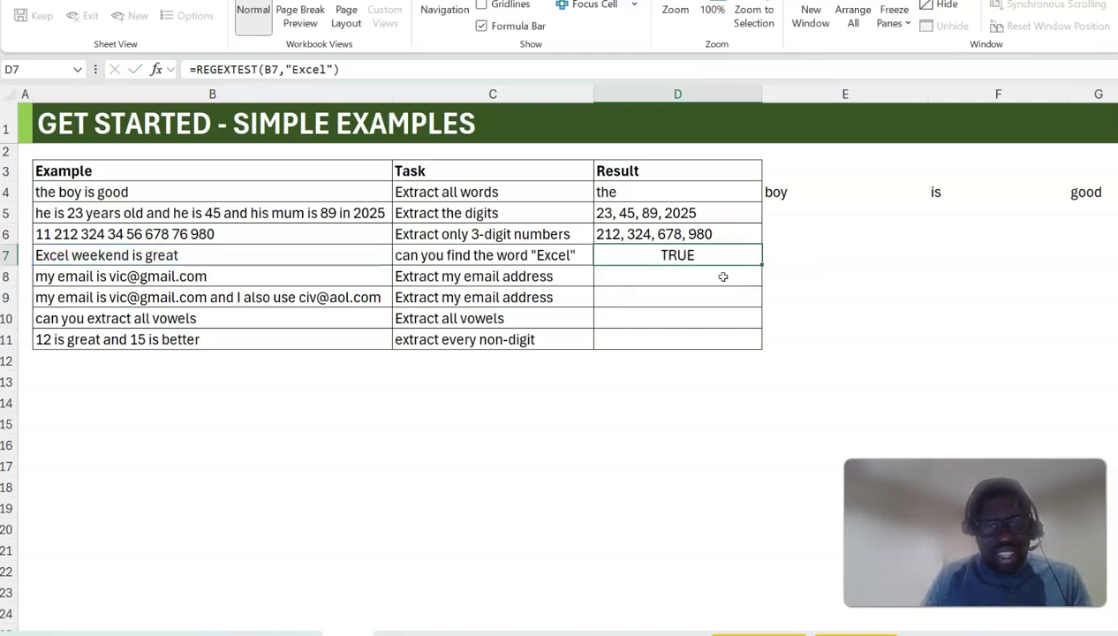
key("ctrl+z")
- Add the case-insensitive match argument 1 to D7's formula, making it =REGEXTEST(B7,"excel",1)
left_click(678, 255)
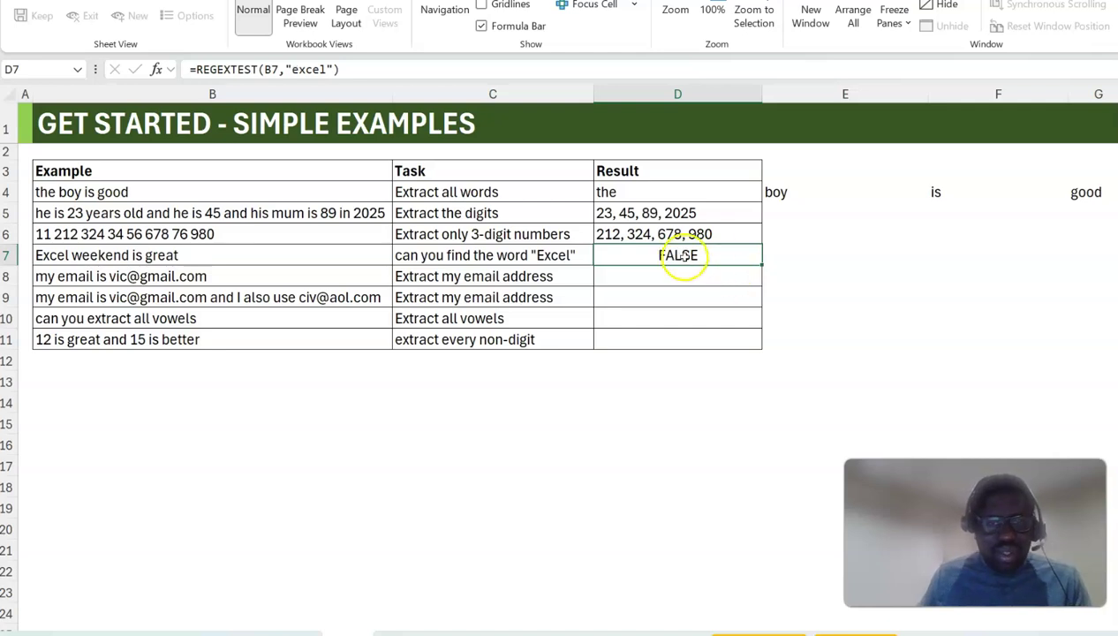
double_click(718, 255)
left_click(746, 254)
type(",")
key("BackSpace")
key("Right")
type(",")
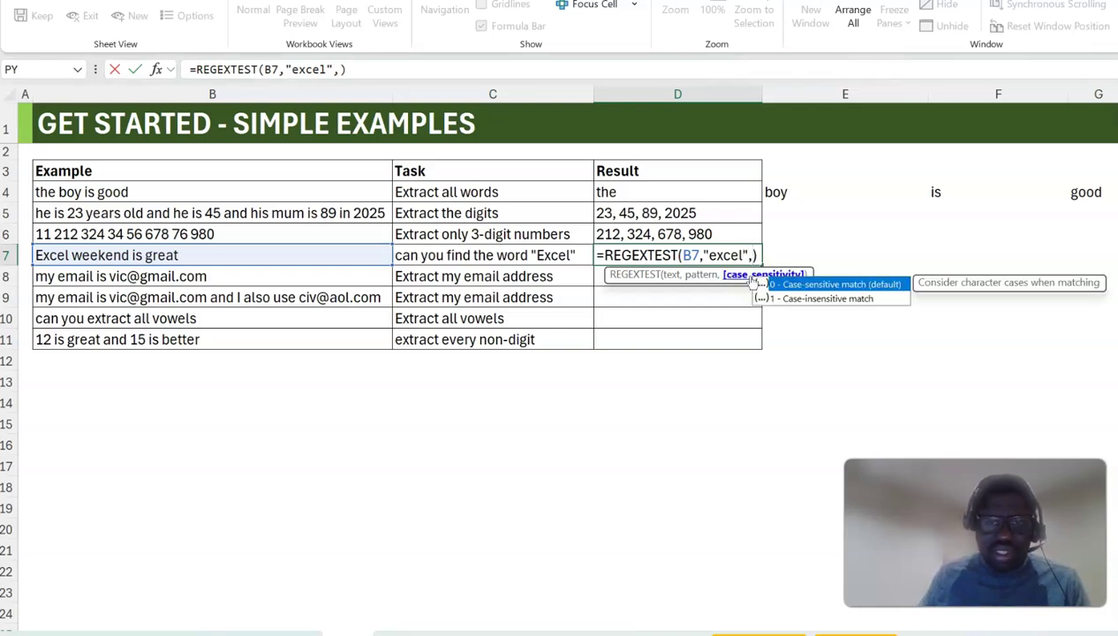
key("Down")
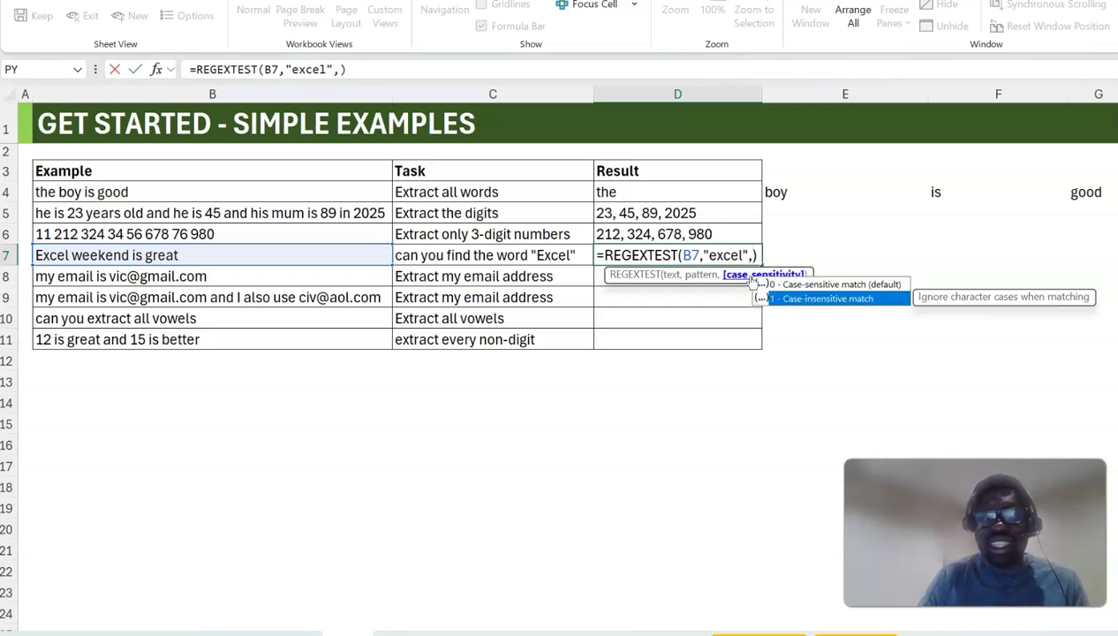
key("Tab")
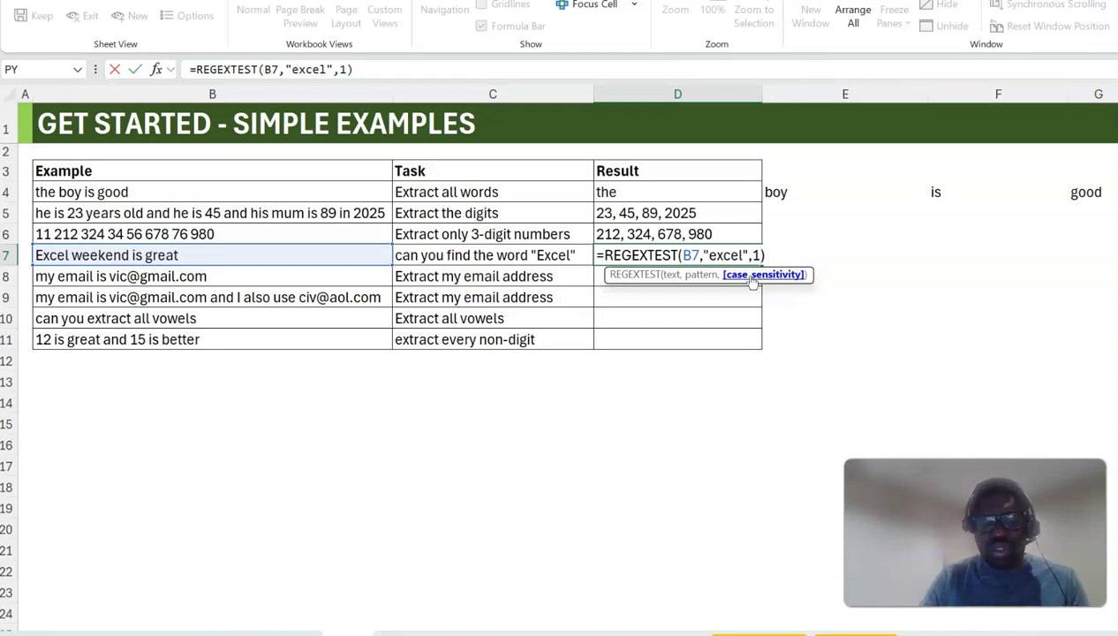
key("ctrl+Return")
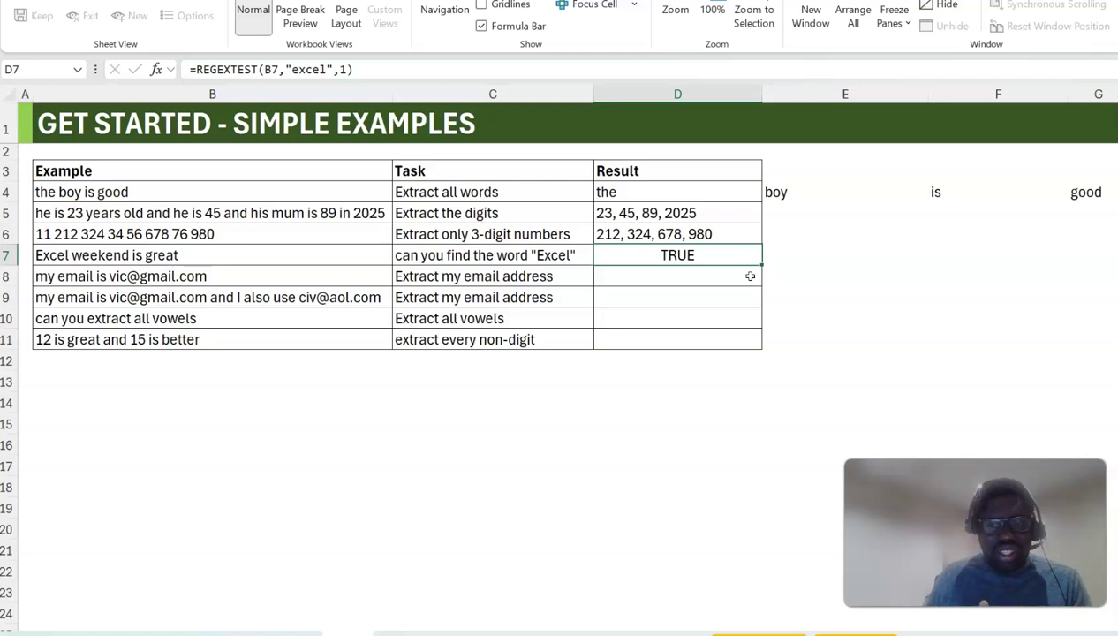
- Start a REGEXEXTRACT formula on B8 in D8, opening the pattern with [a-z]+@ for the email's username part
left_click(666, 275)
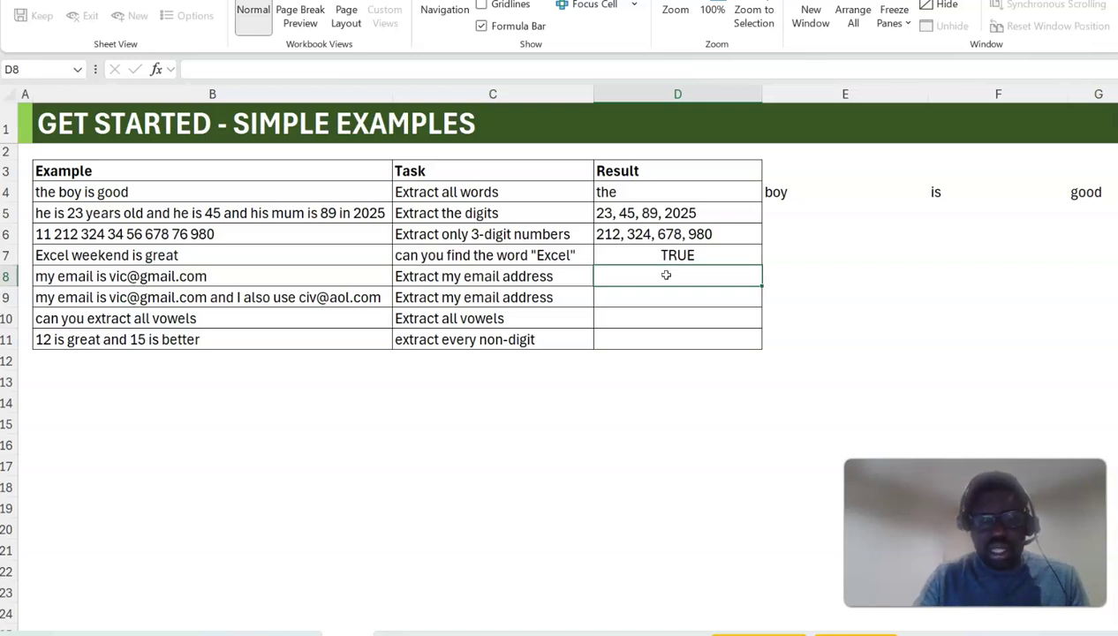
type("=regextr")
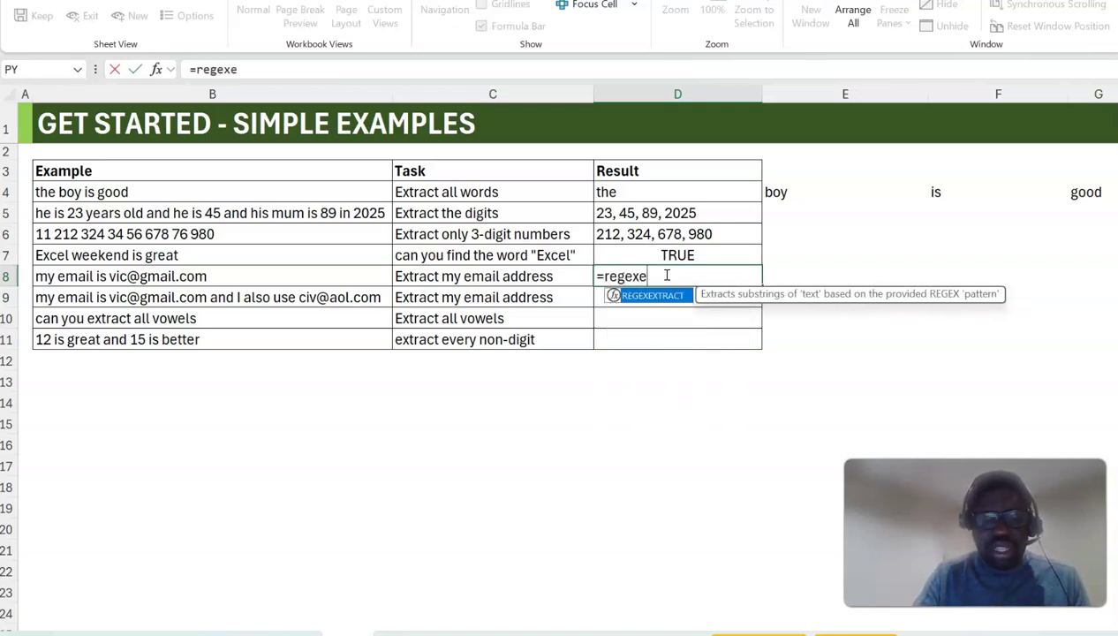
key("Tab")
key("Left")
key("Left")
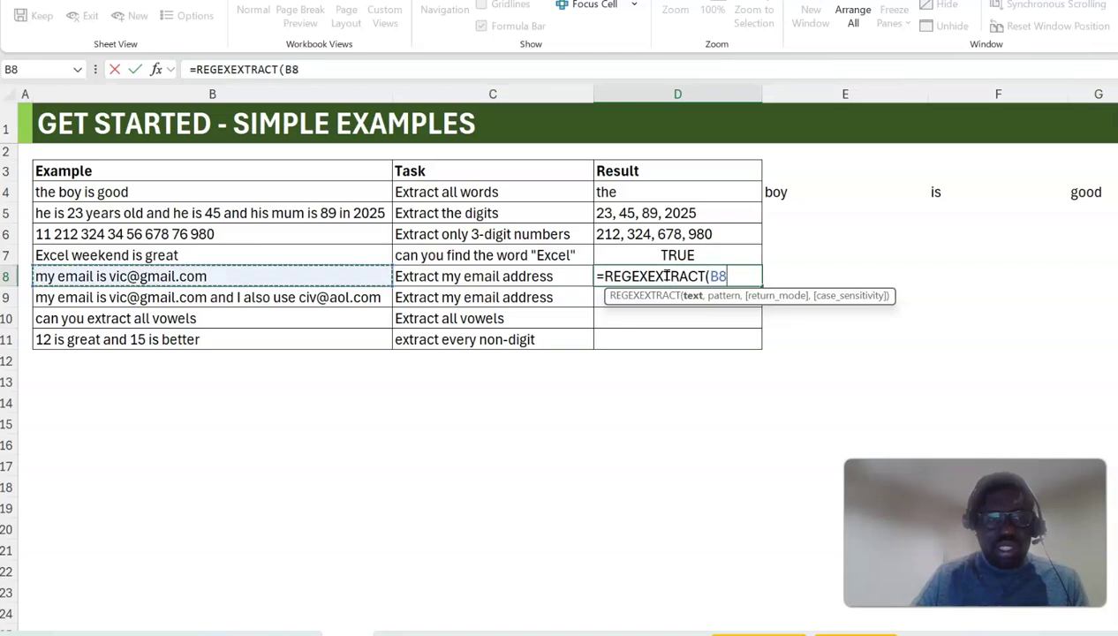
type(",\"")
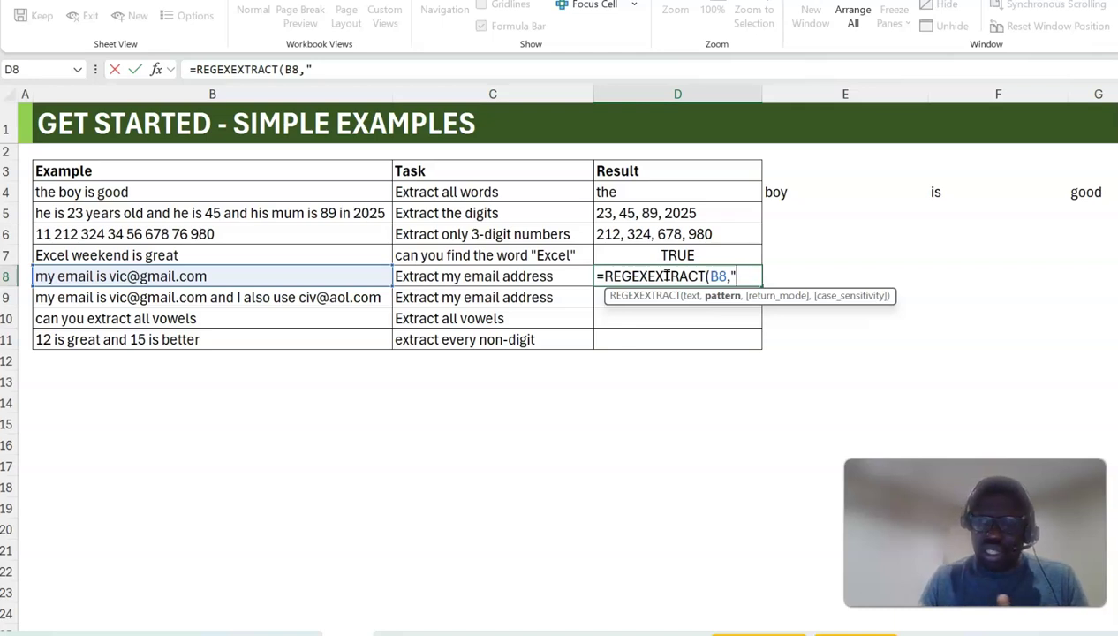
type("[a-")
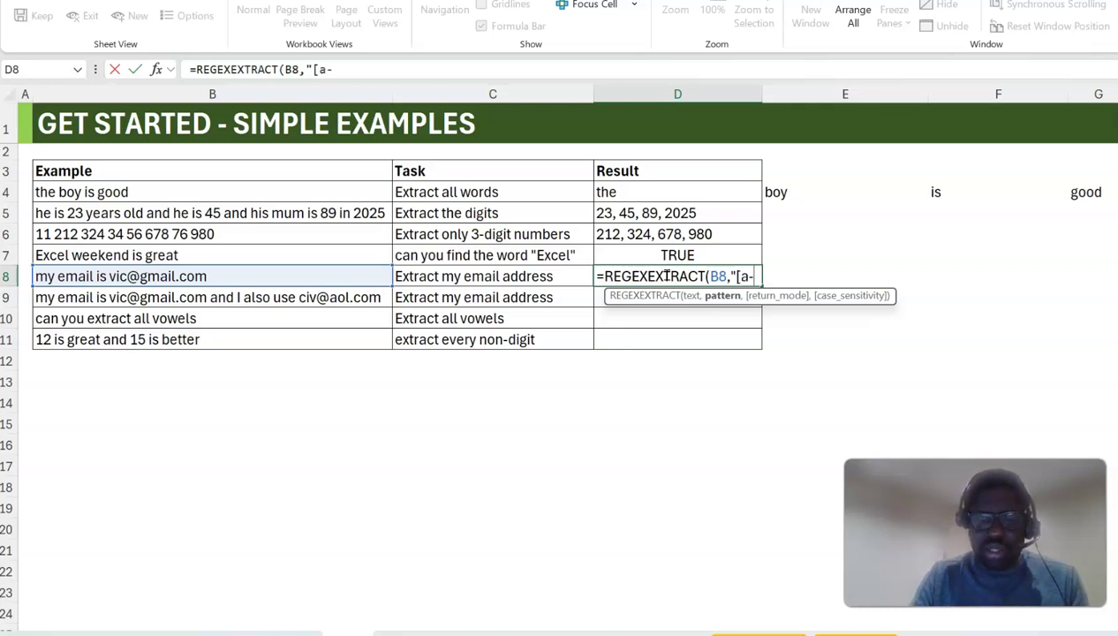
type("z]")
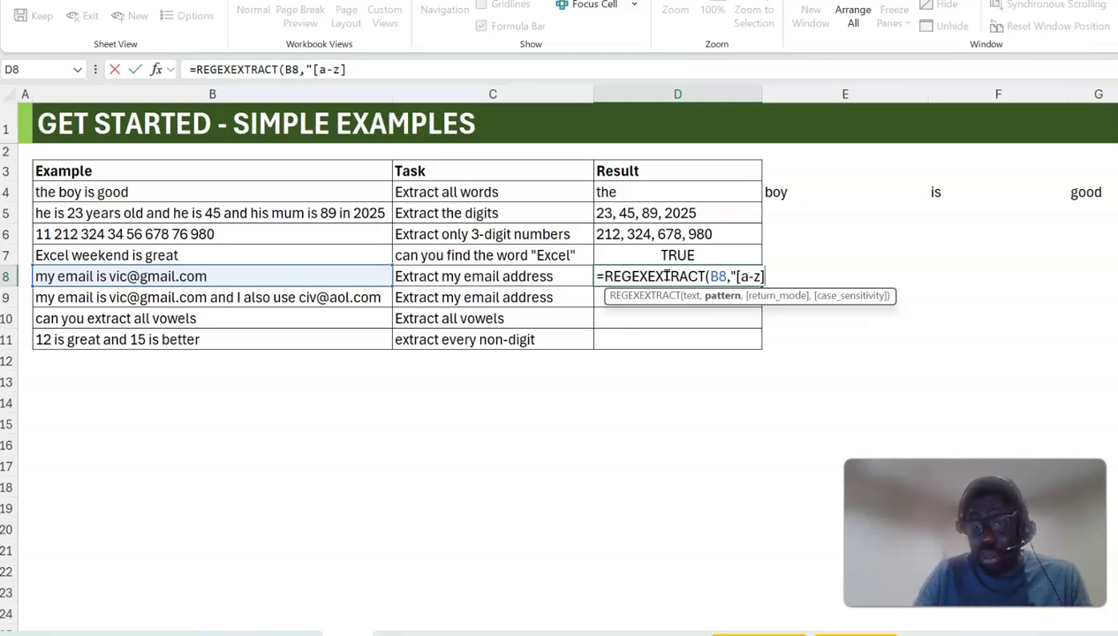
type("+")
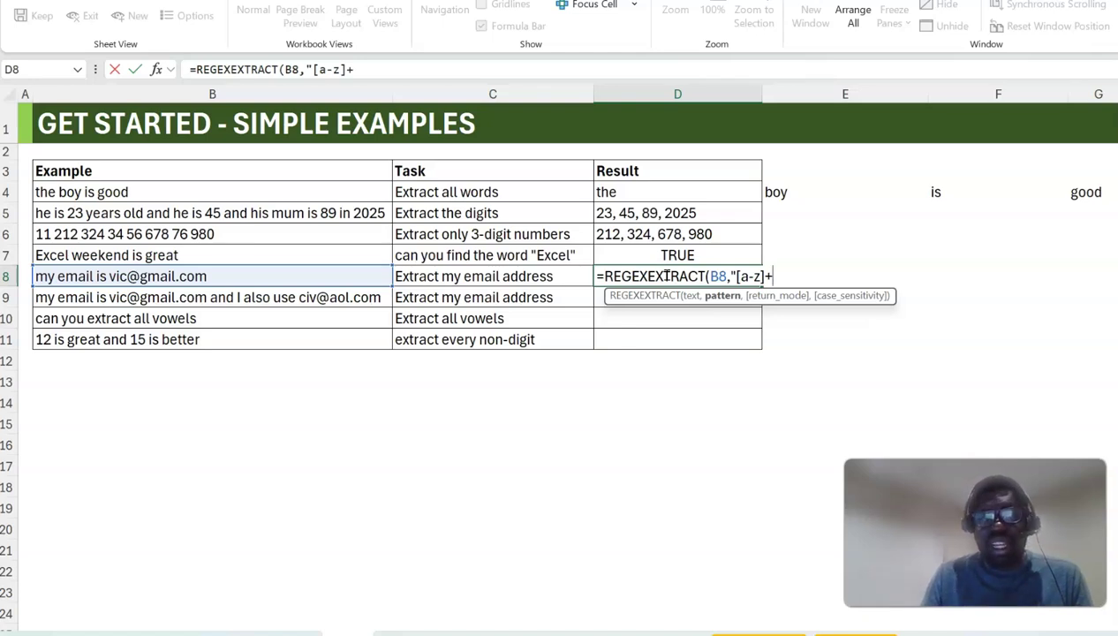
type("@")
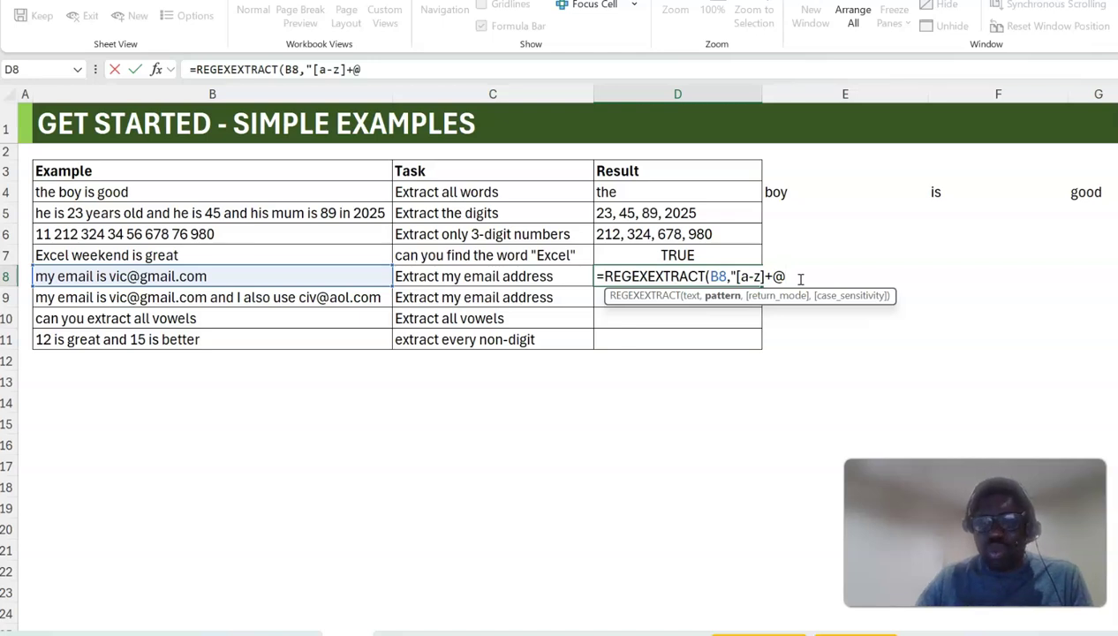
- Complete D8's pattern with [a-z]{2,}.com for the domain and enter the formula =REGEXEXTRACT(B8,"[a-z]+@[a-z]{2,}.com")
type("[a-z]")
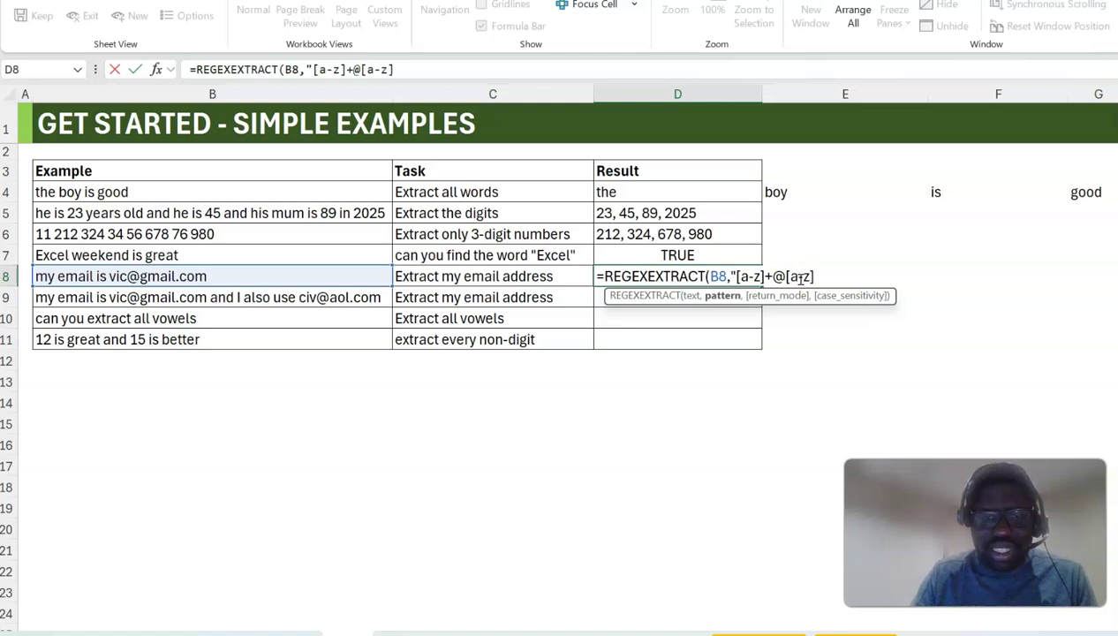
type("{2}")
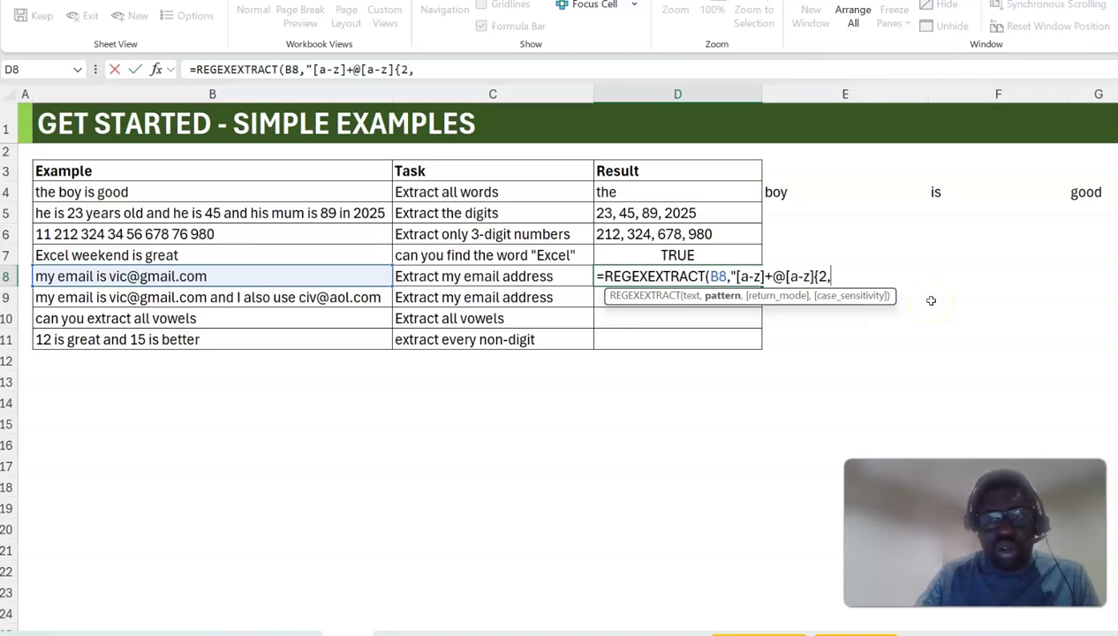
type("}")
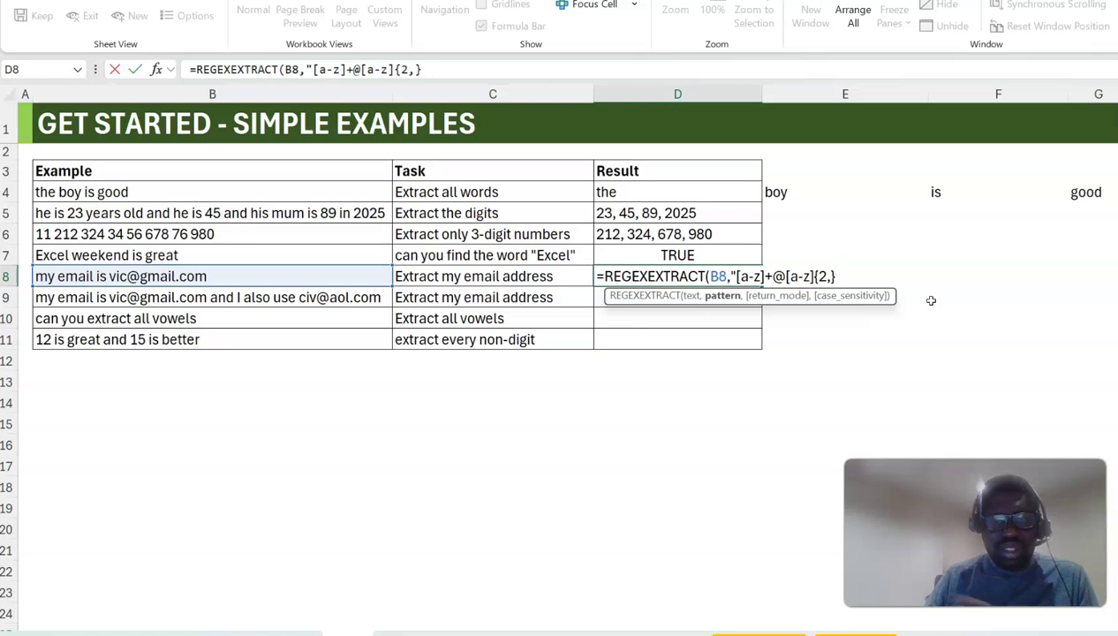
type(".com")
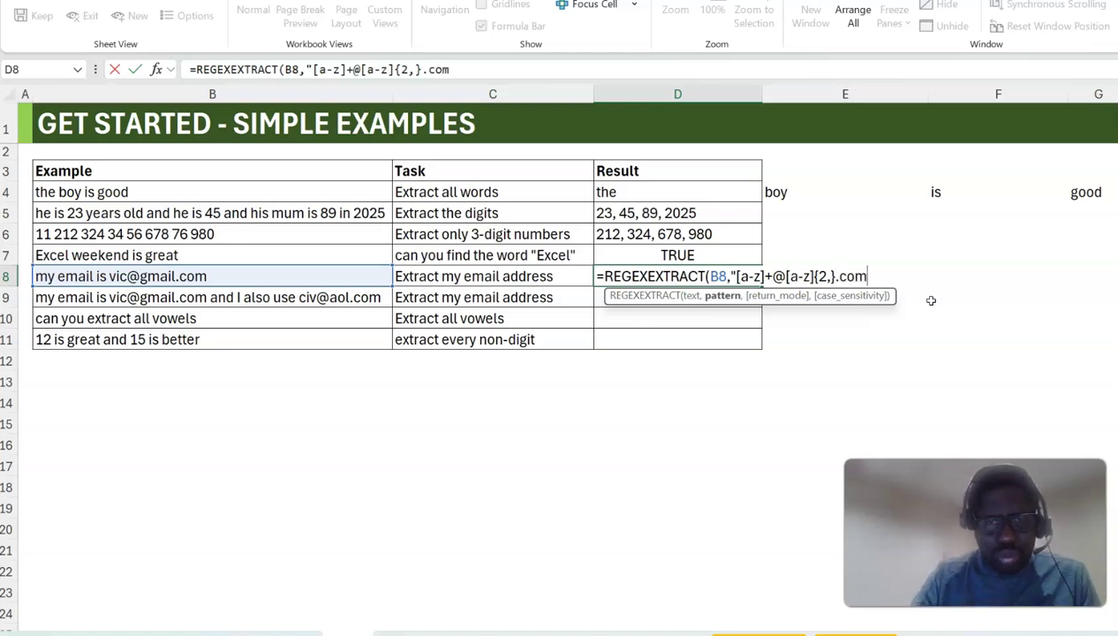
type("\"")
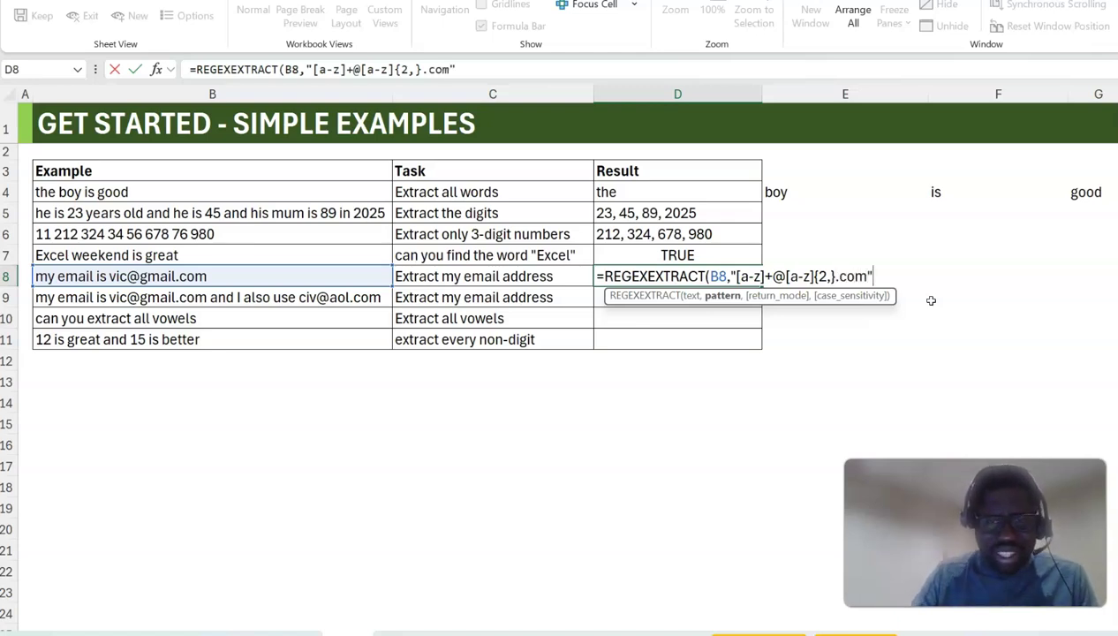
type(")")
key("Return")
key("Up")
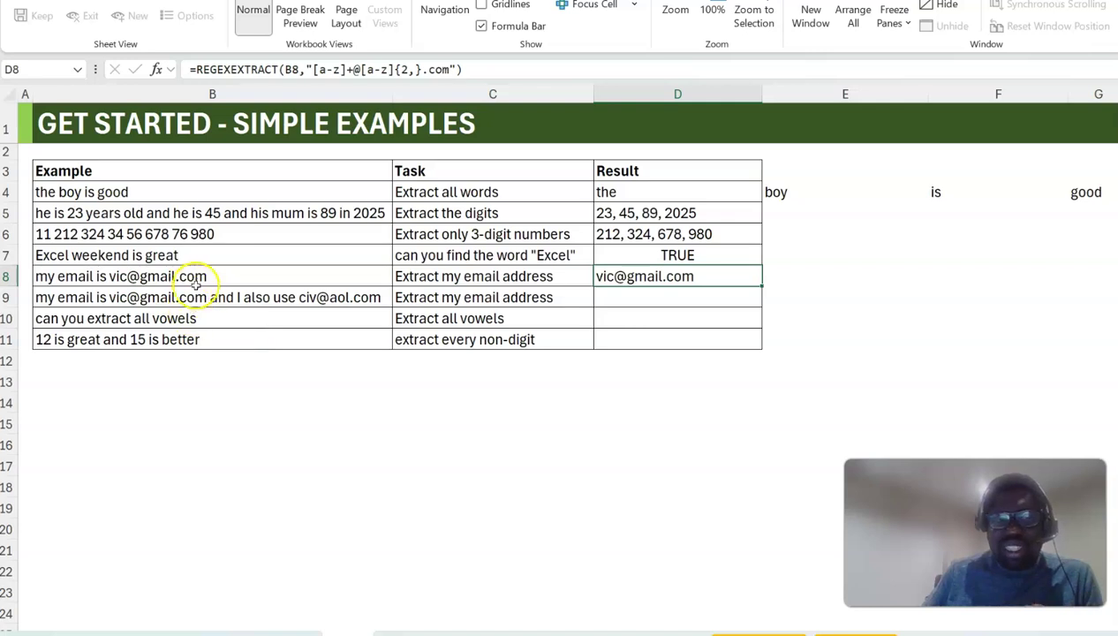
- Copy the REGEXEXTRACT email formula from D8 into D9
key("ctrl+c")
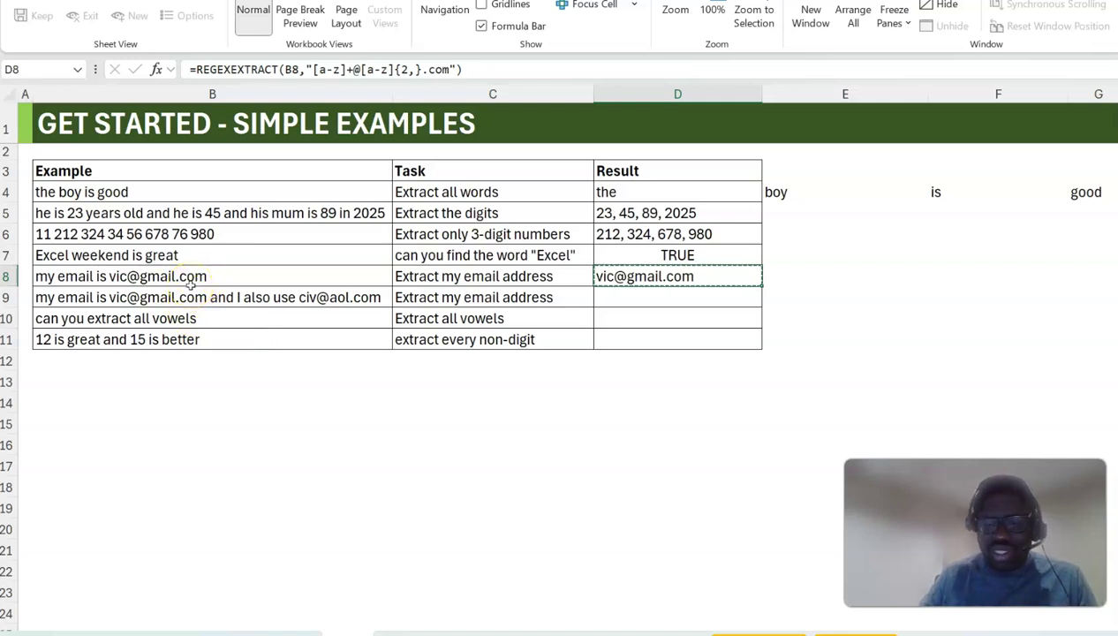
key("Down")
key("ctrl+v")
key("Escape")
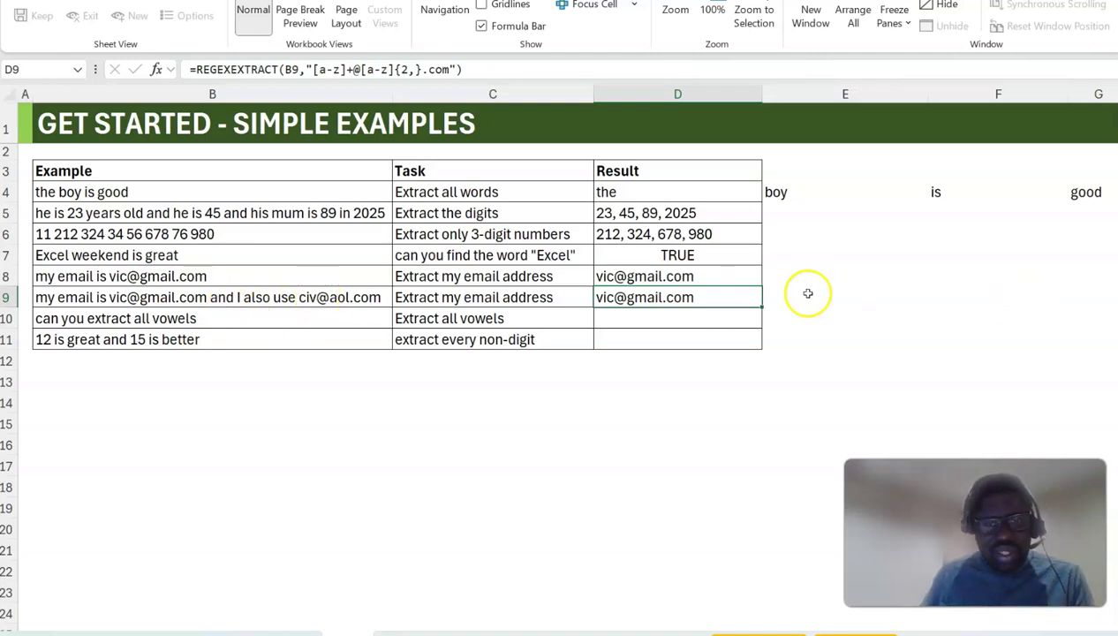
- Add the return mode 1 (All matches) to D9's formula, making it =REGEXEXTRACT(B9,"[a-z]+@[a-z]{2,}.com",1)
double_click(738, 297)
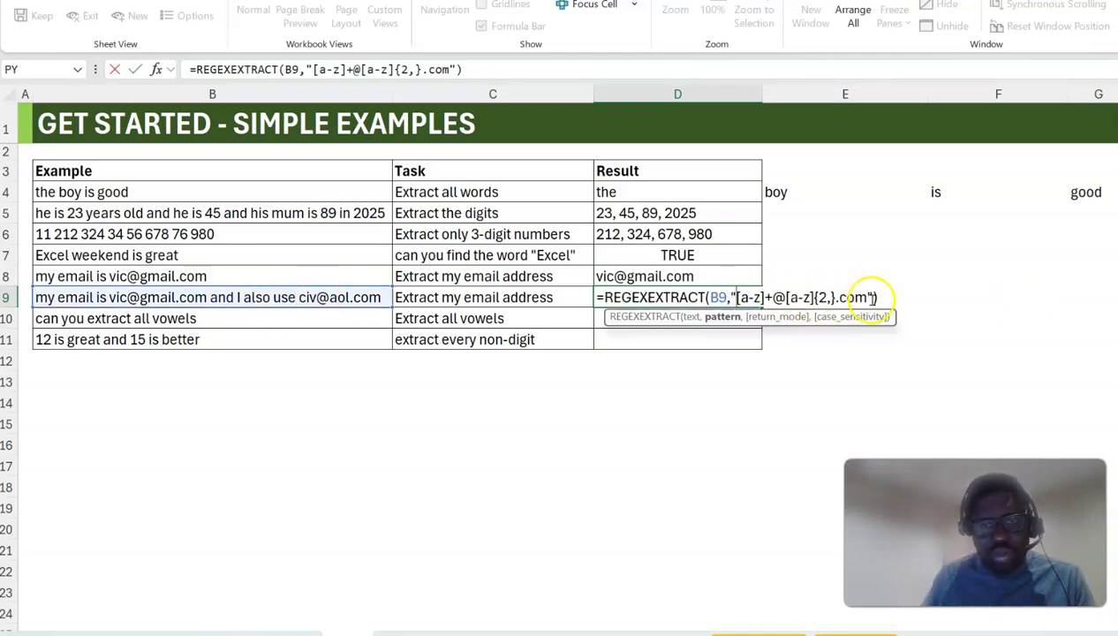
type(",1")
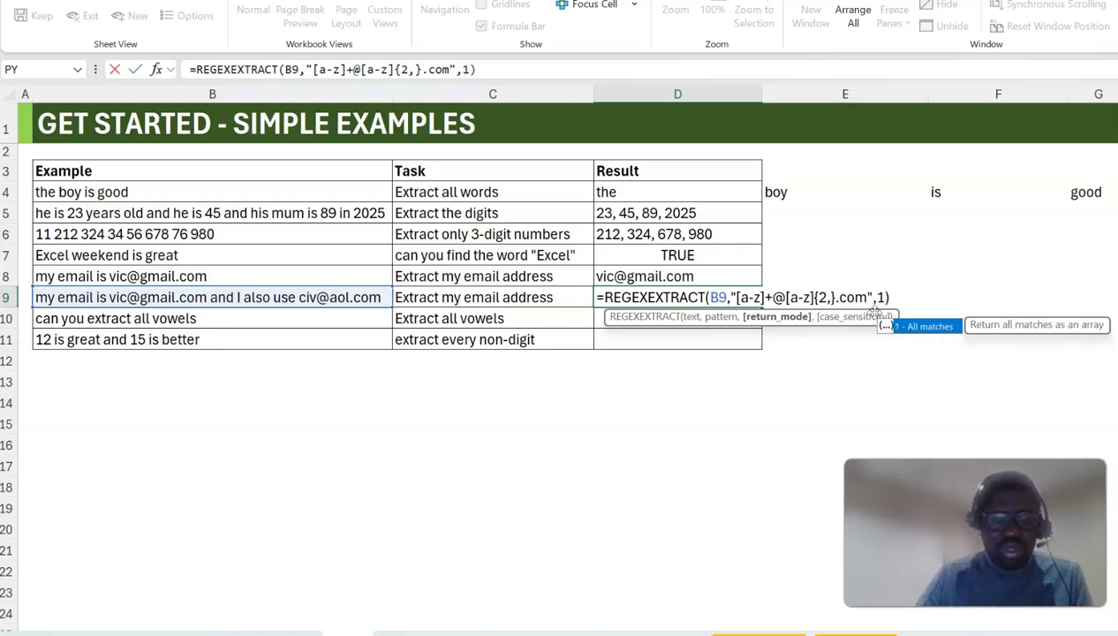
key("ctrl+Return")
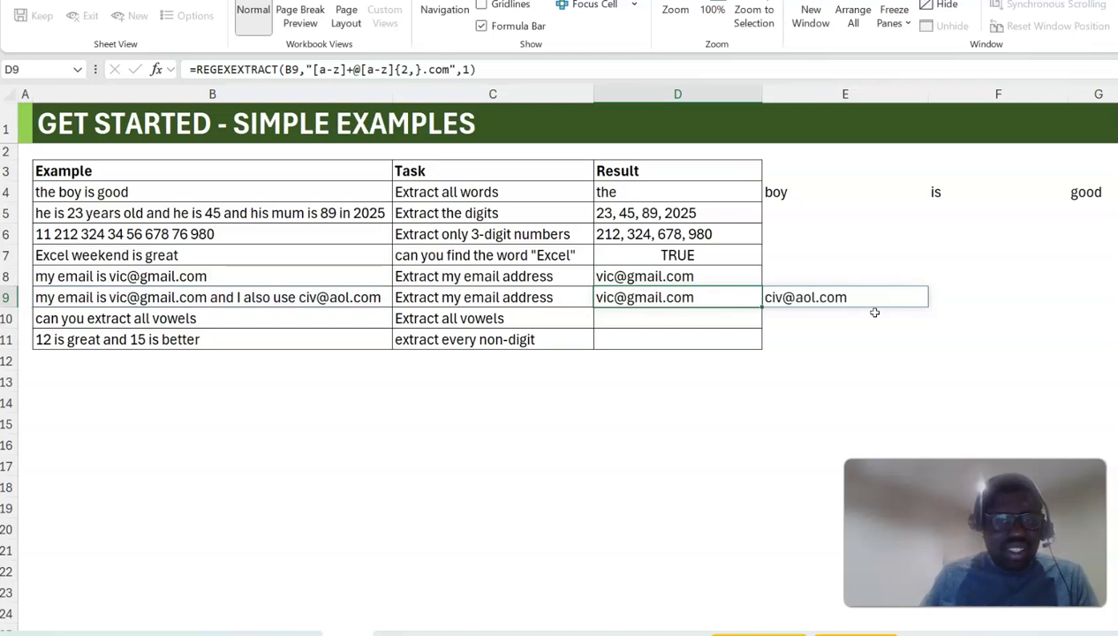
- Enter =REGEXEXTRACT(B10,"[aeiou]",1) in D10 to extract every vowel from the example text
left_click(686, 320)
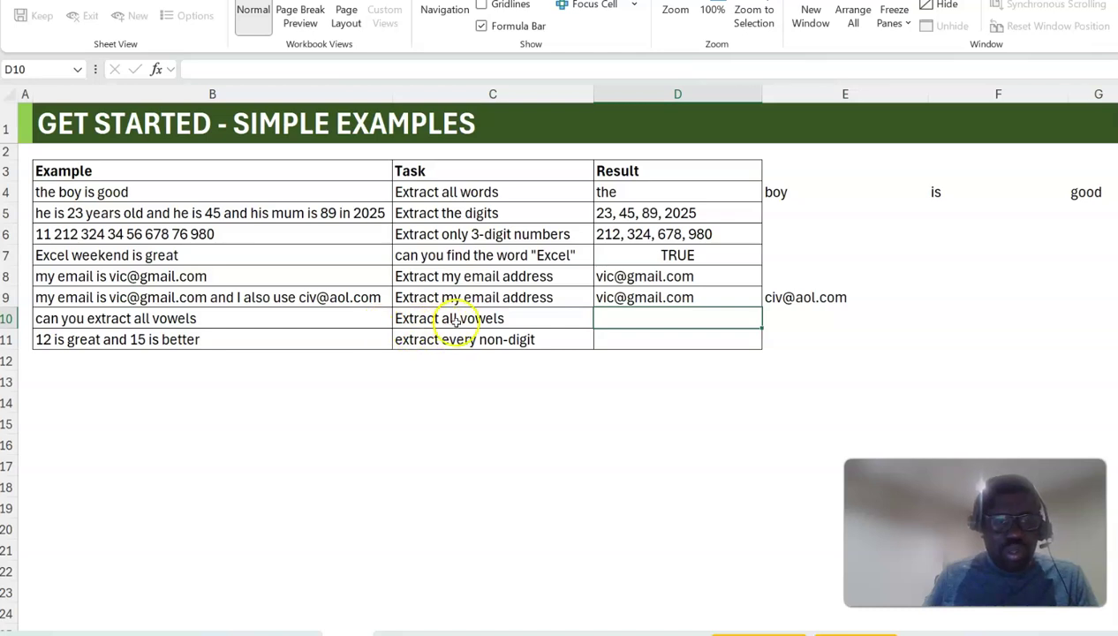
left_click(236, 320)
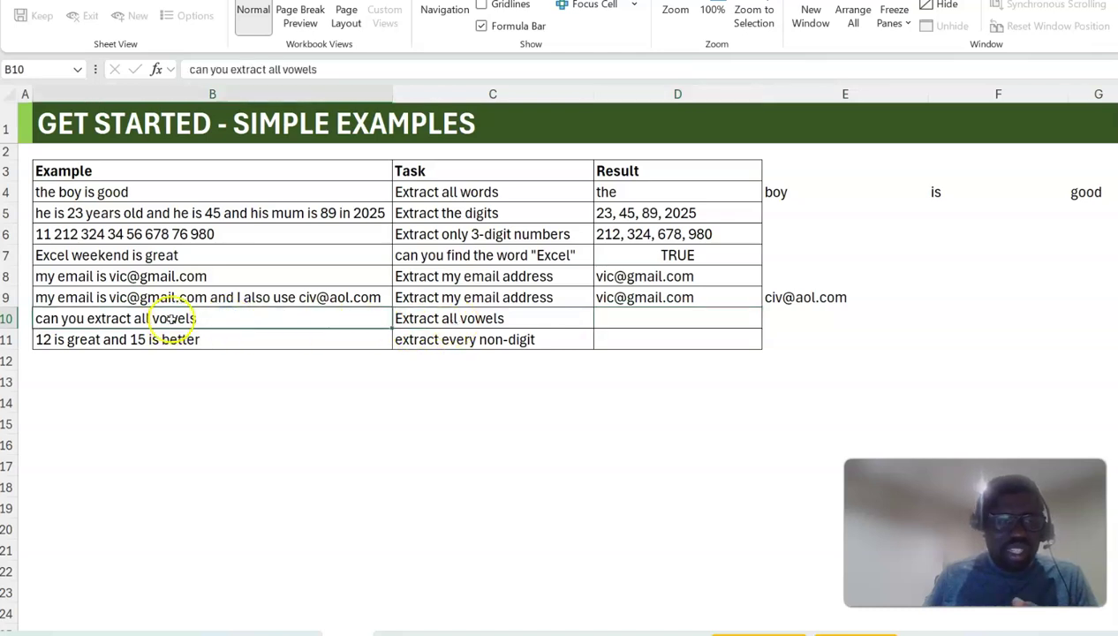
left_click(629, 316)
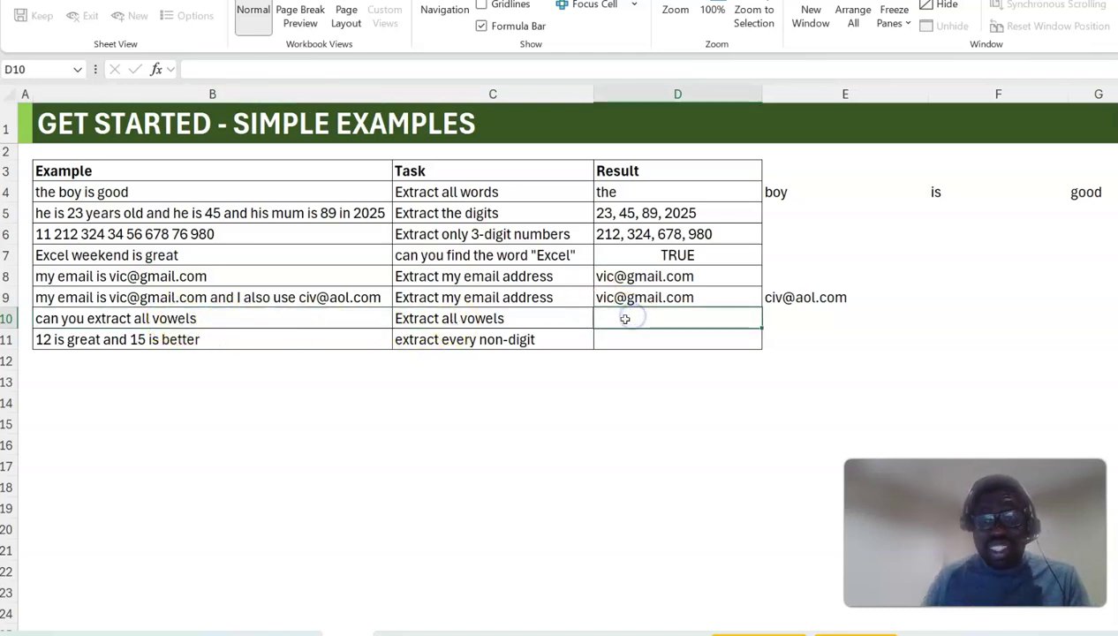
type("=rege")
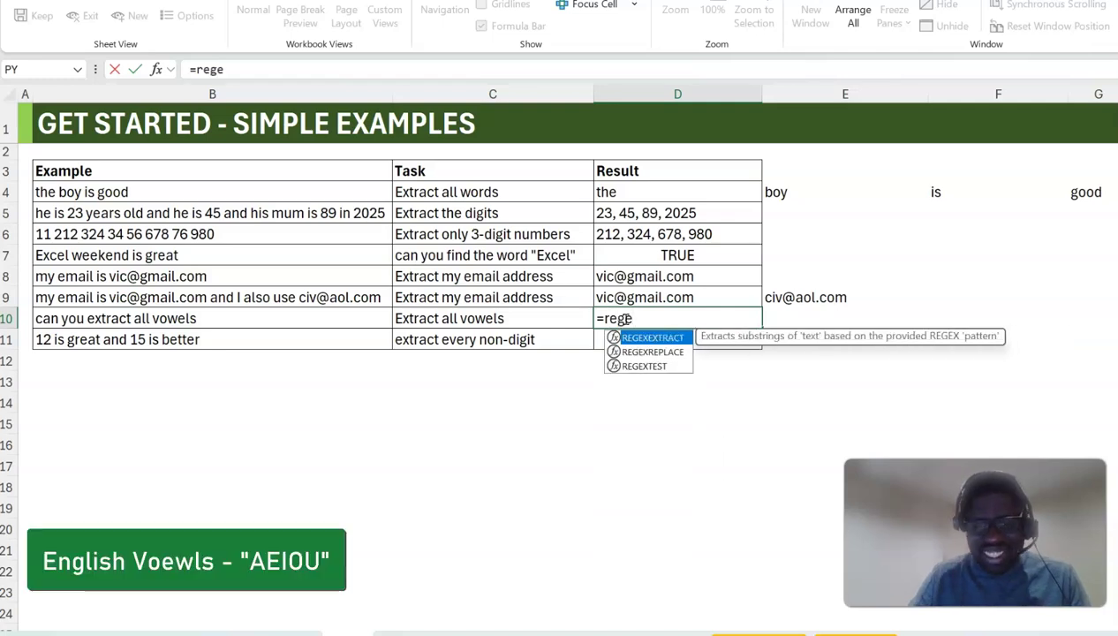
key("Tab")
key("Left")
key("Left")
type(",\"[aeiou]")
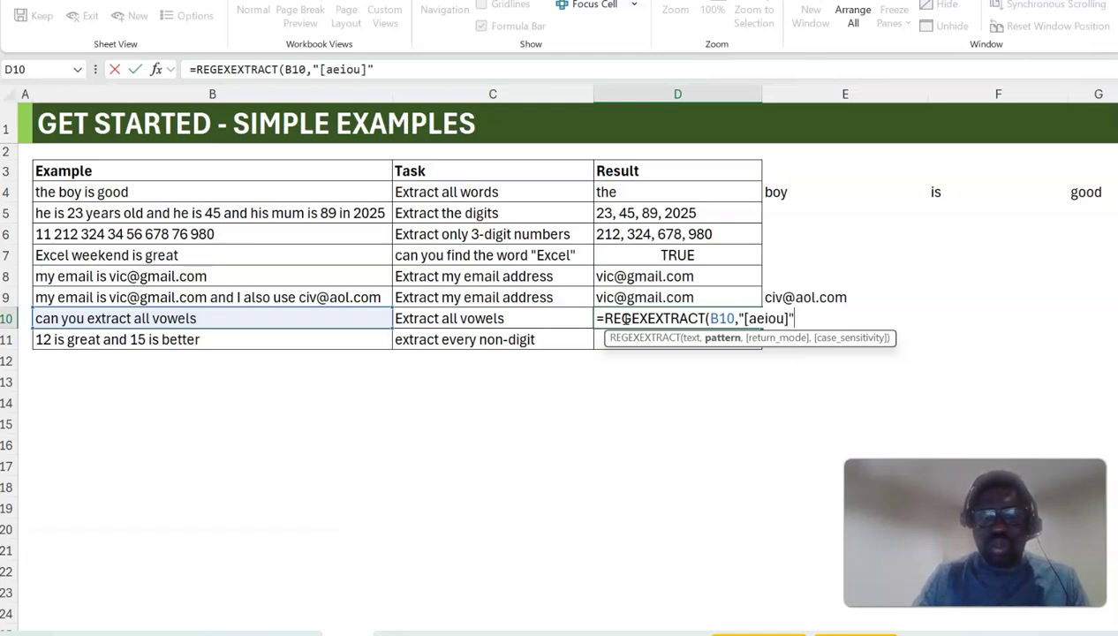
type("\",1")
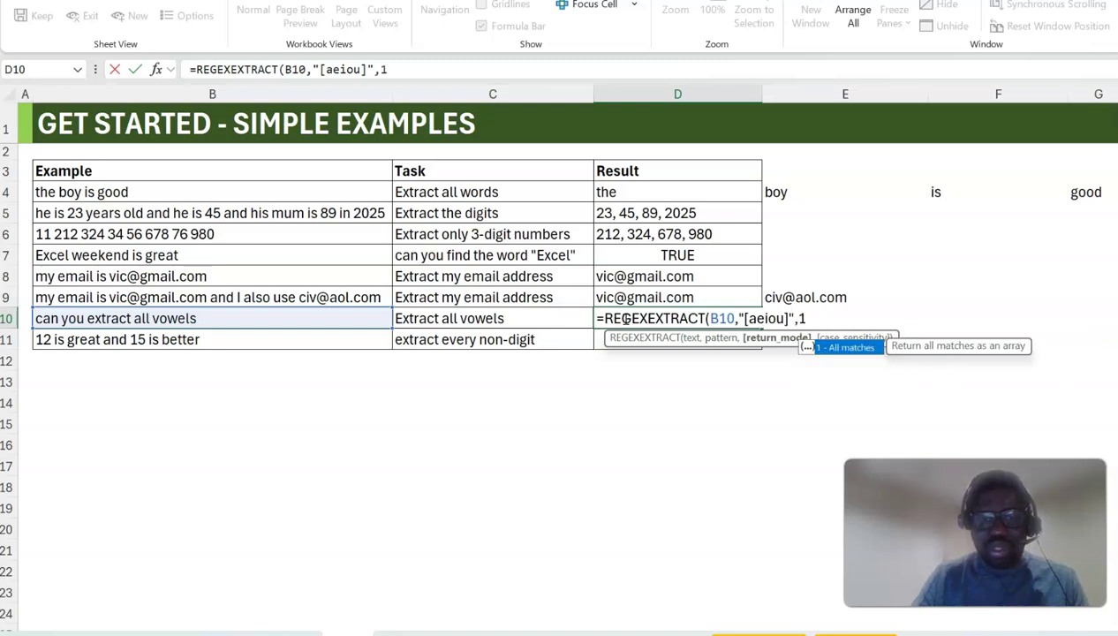
type(")")
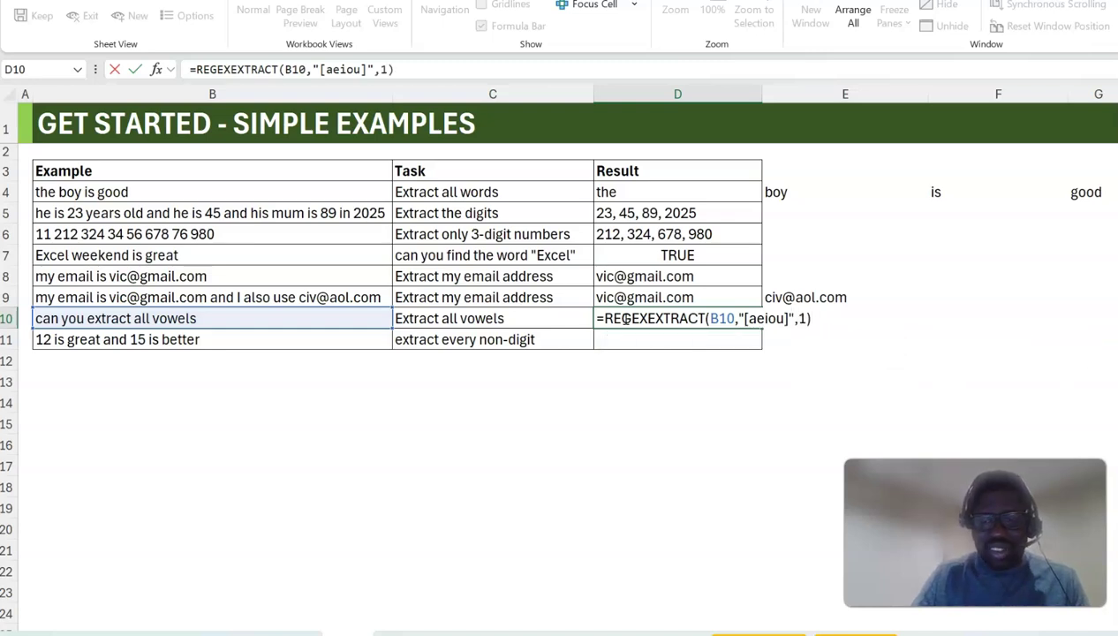
key("Return")
- Wrap D10's formula in CONCAT to join the vowels in one cell, making it =CONCAT(REGEXEXTRACT(B10,"[aeiou]",1))
left_click(654, 320)
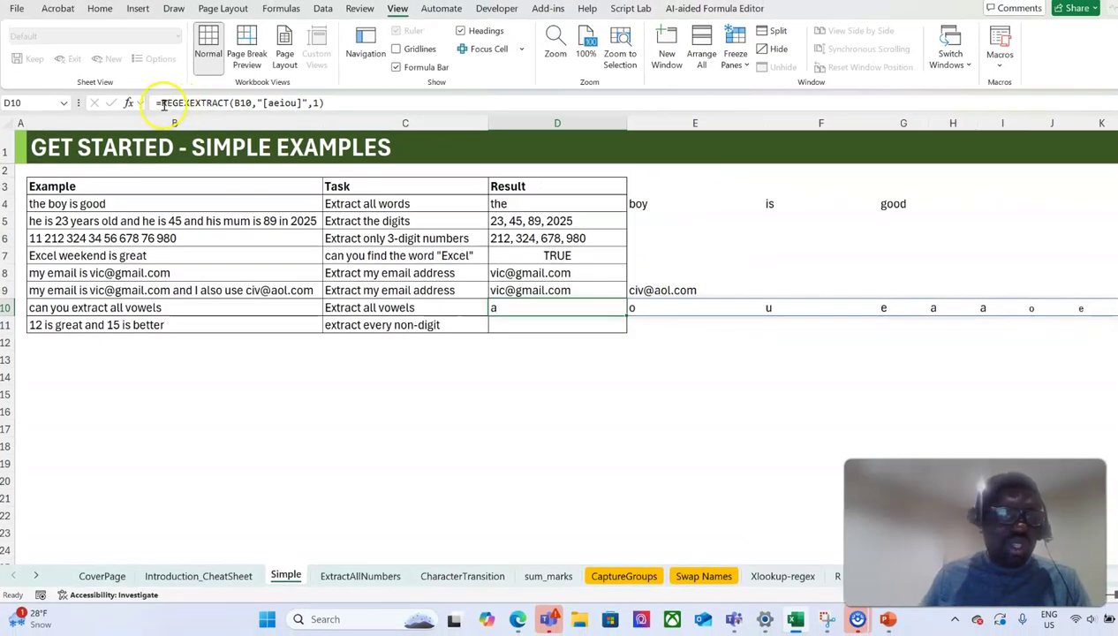
left_click(183, 83)
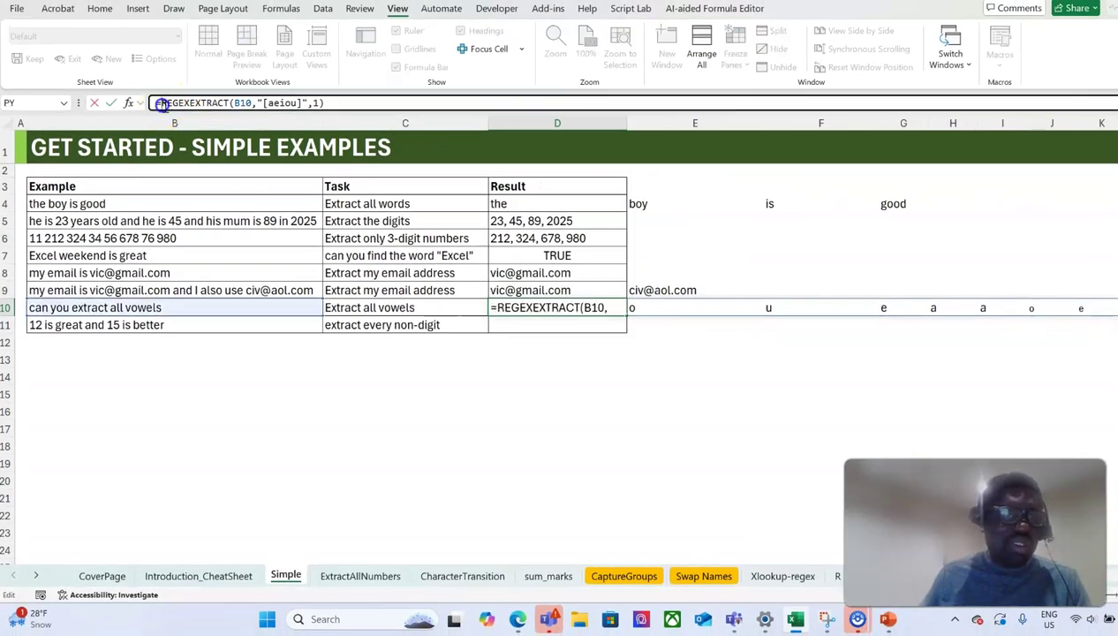
type("concat")
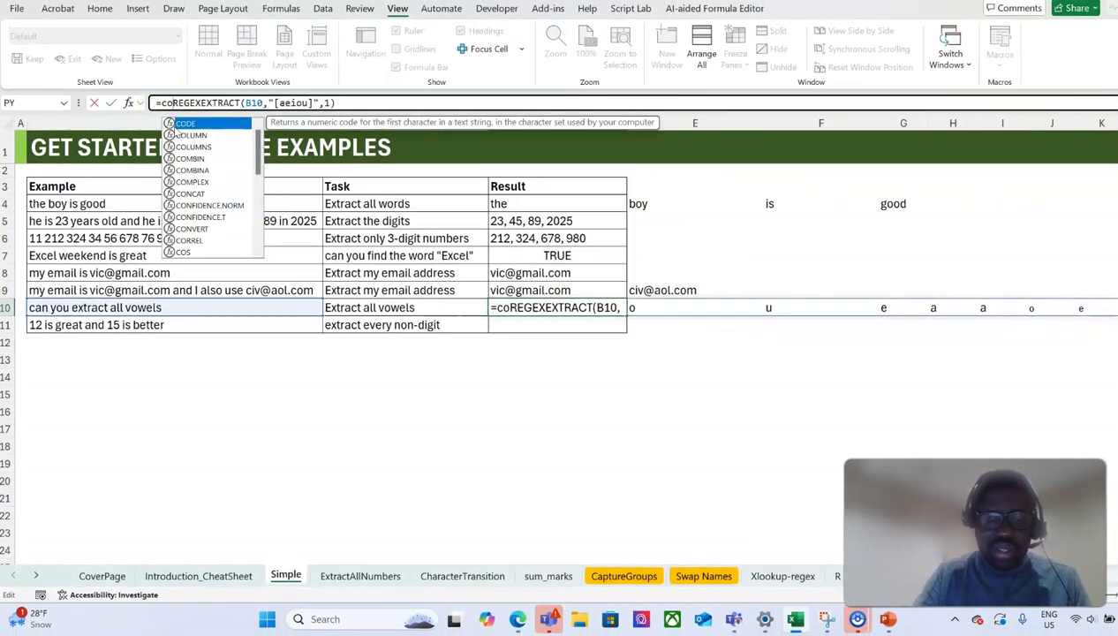
key("Tab")
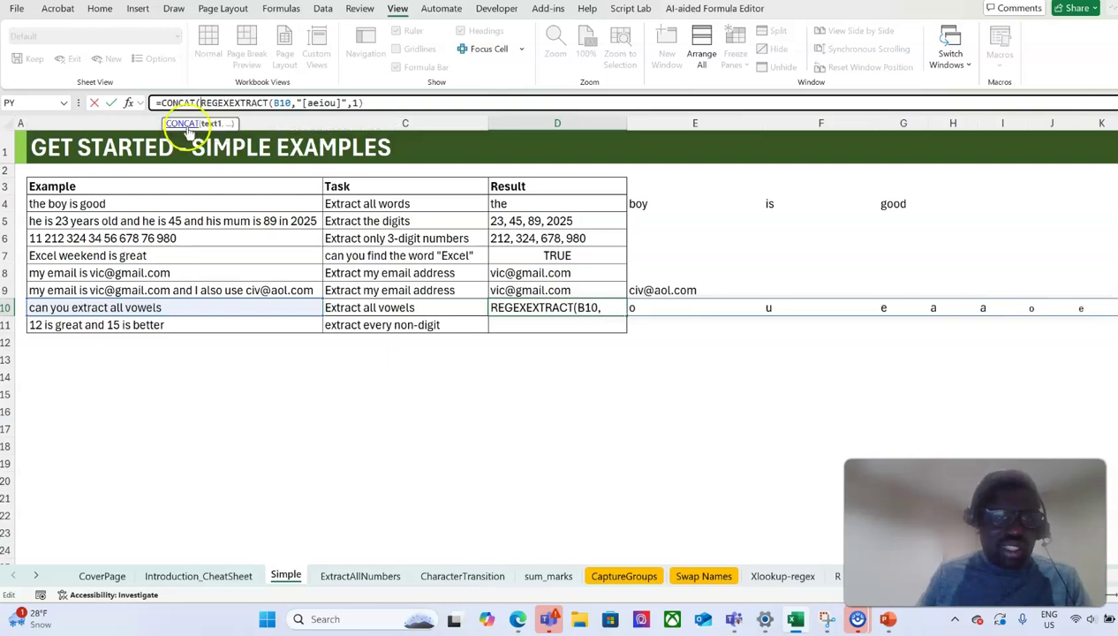
left_click(399, 103)
type(")")
key("ctrl+Return")
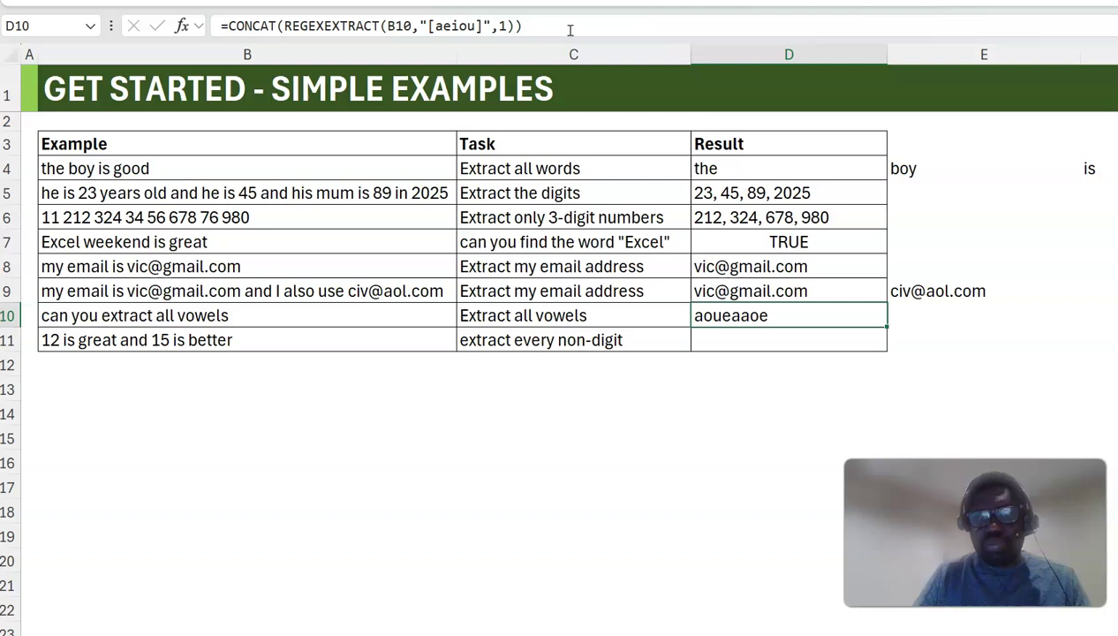
- Enter =REGEXEXTRACT(B11,"\D+",1) in D11 to extract every non-digit from the example text
key("Down")
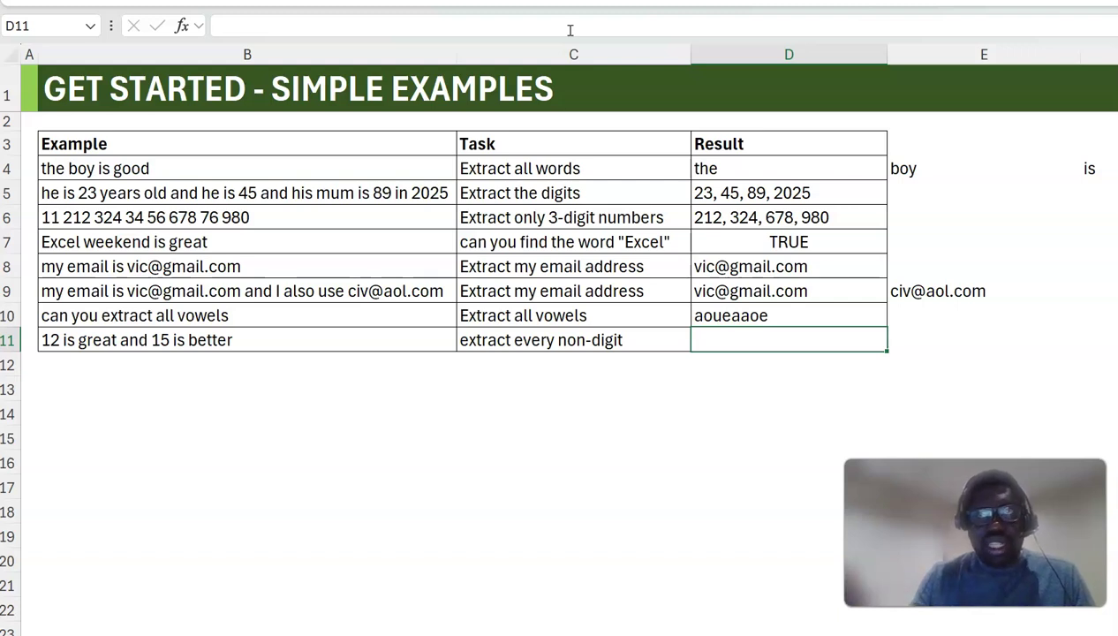
type("=rege")
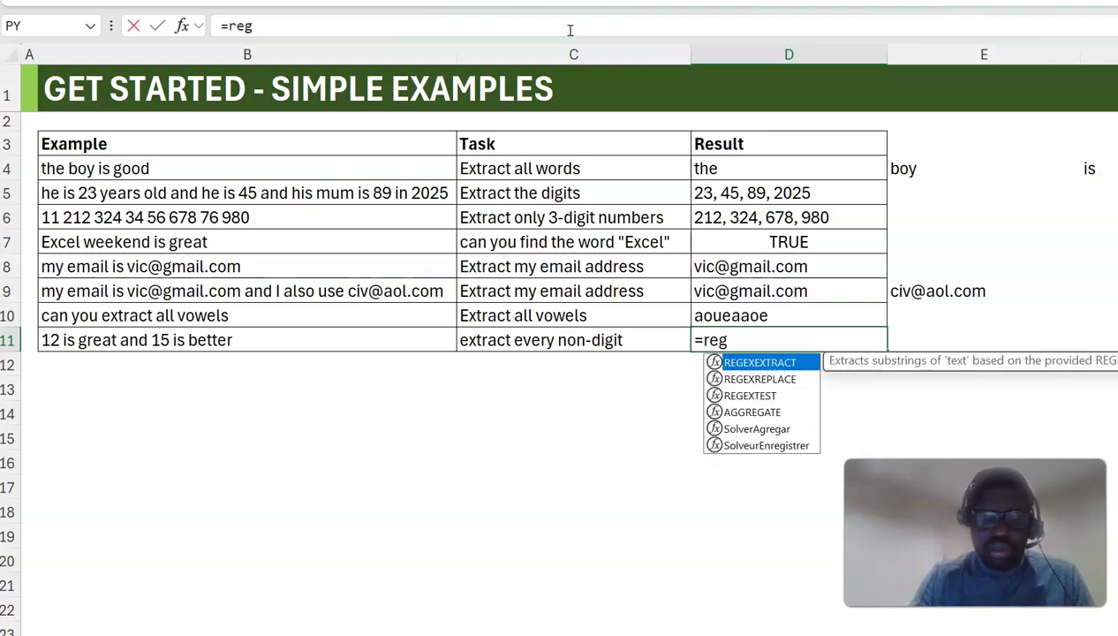
key("Tab")
key("Left")
key("Left")
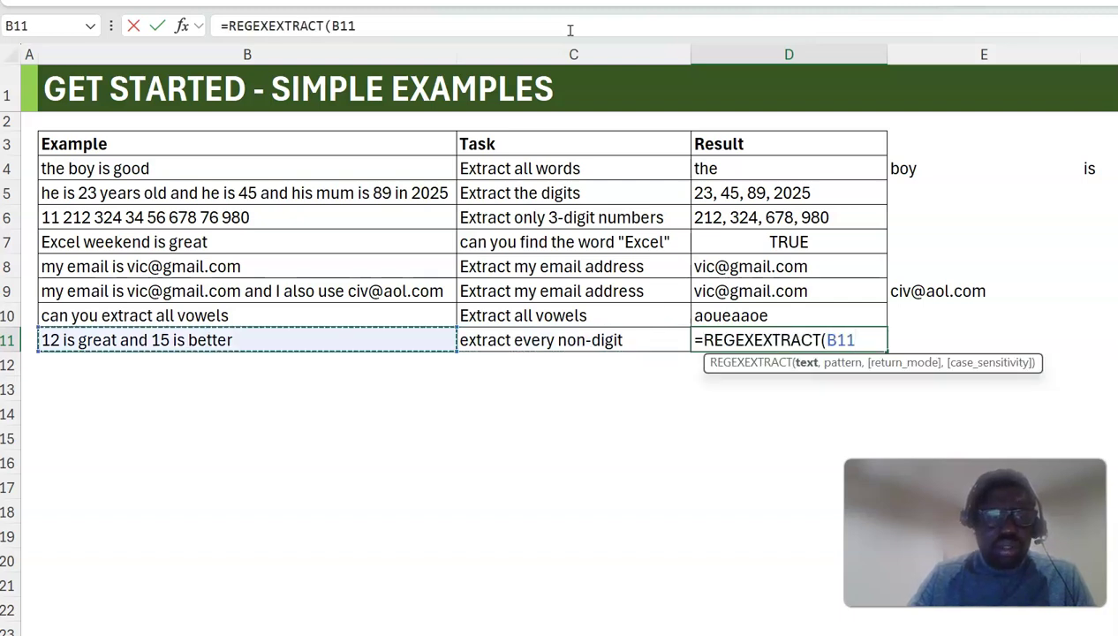
type(",\"\\")
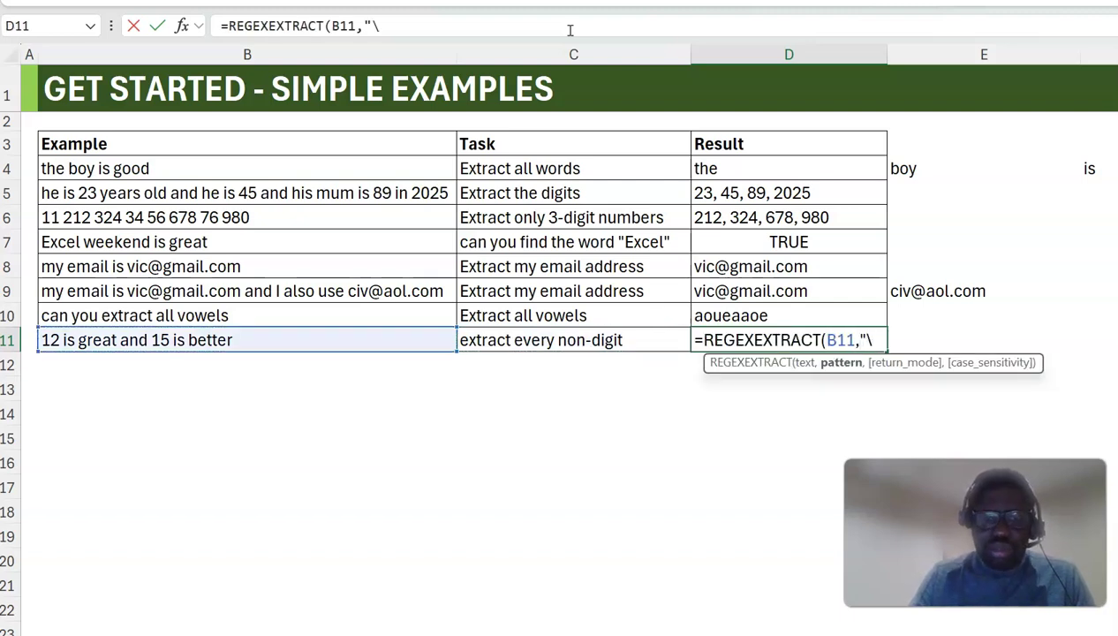
type("D+\",1")
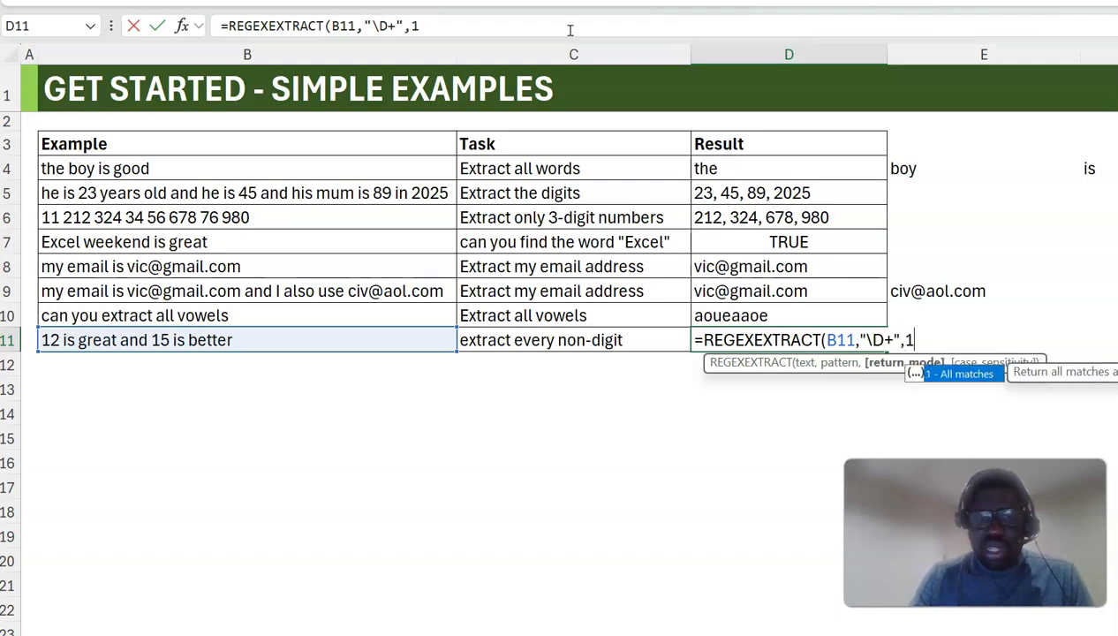
type(")")
key("Return")
key("Up")
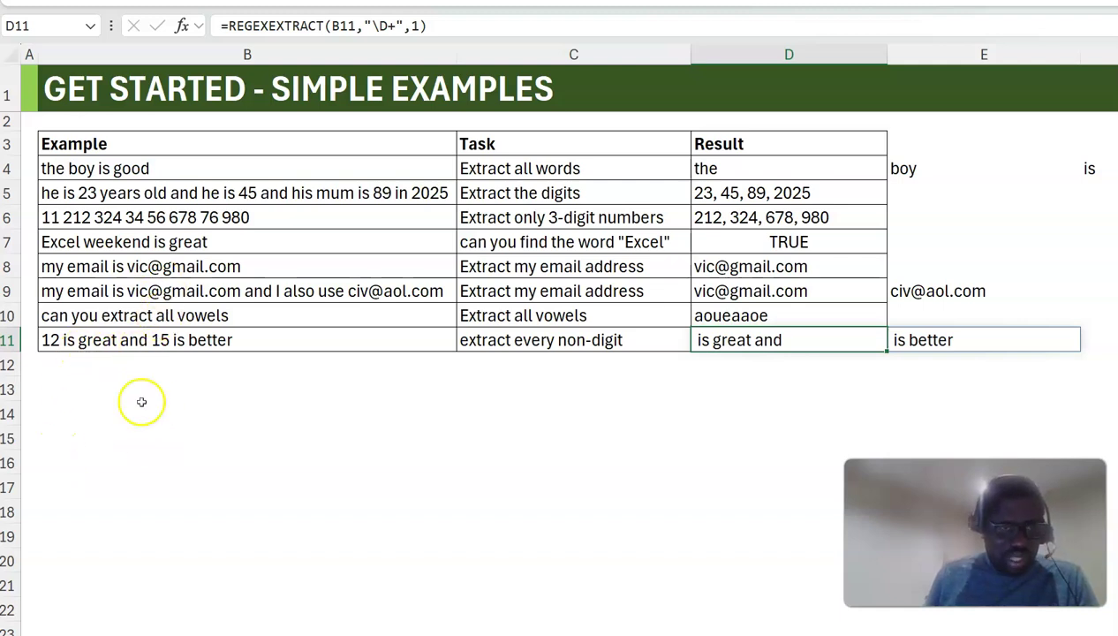
- Wrap D11's formula in CONCAT to combine the non-digit pieces, making it =CONCAT(REGEXEXTRACT(B11,"\D+",1))
left_click(971, 339)
left_click(783, 348)
left_click(916, 340)
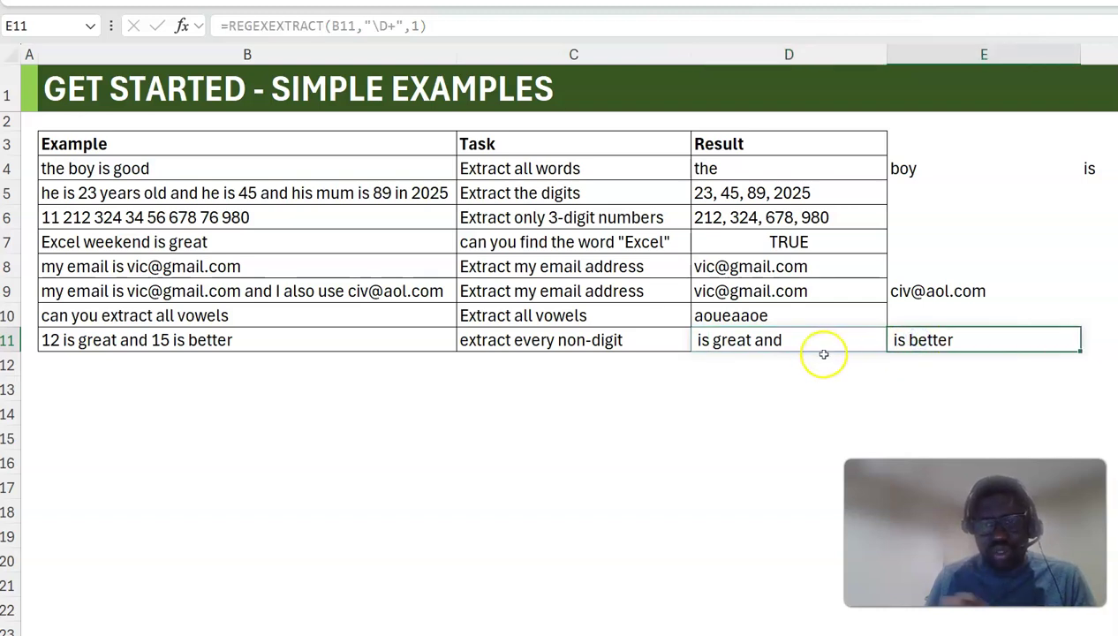
left_click(800, 345)
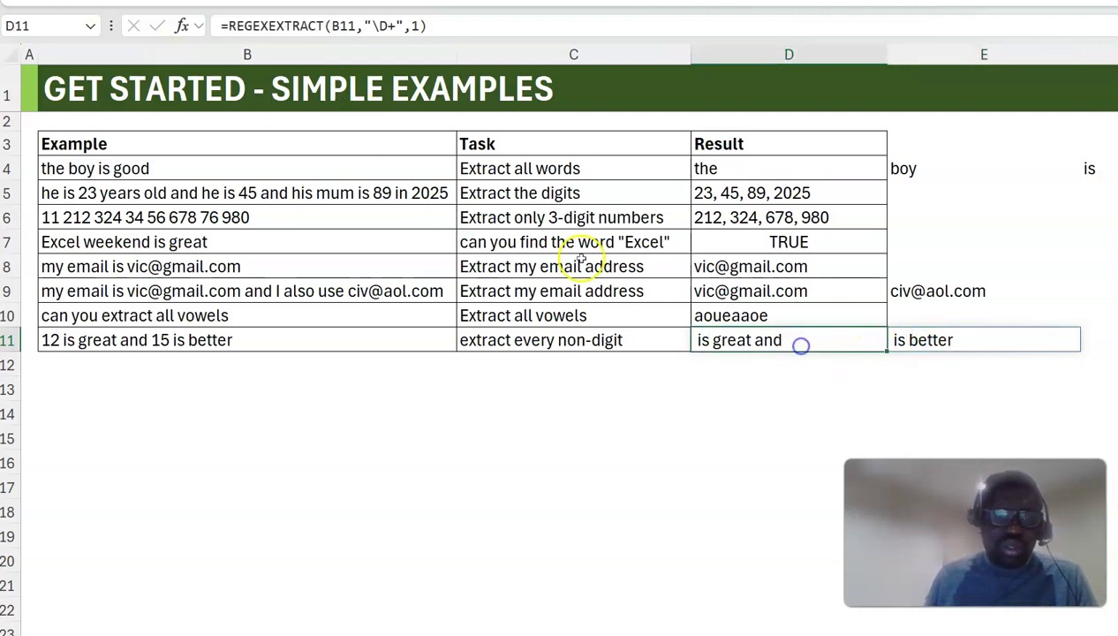
left_click(228, 26)
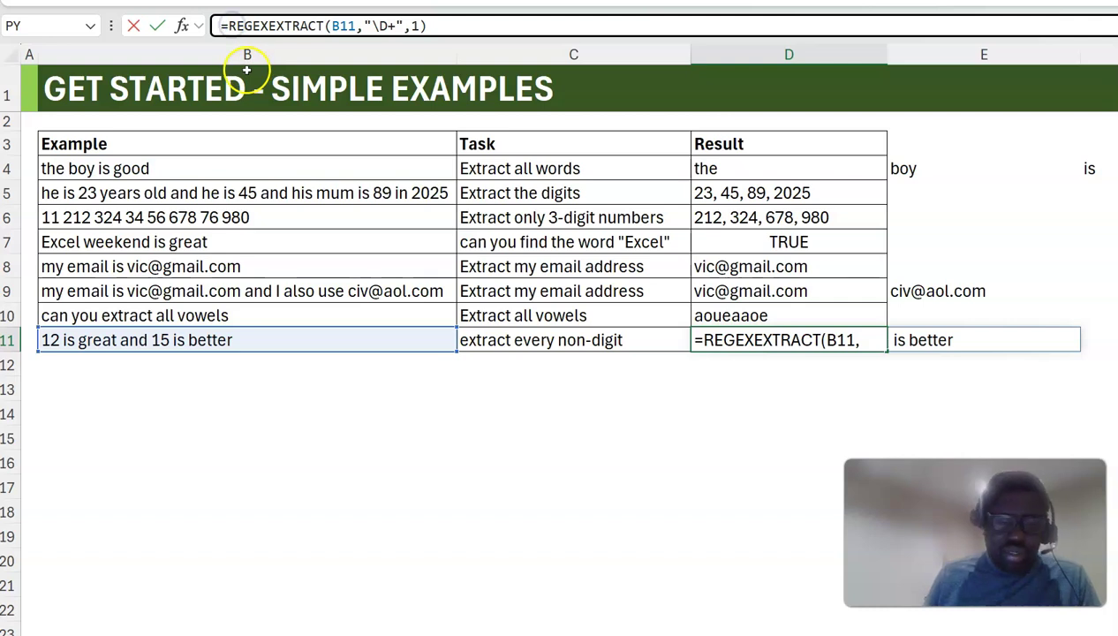
type("conc")
key("Tab")
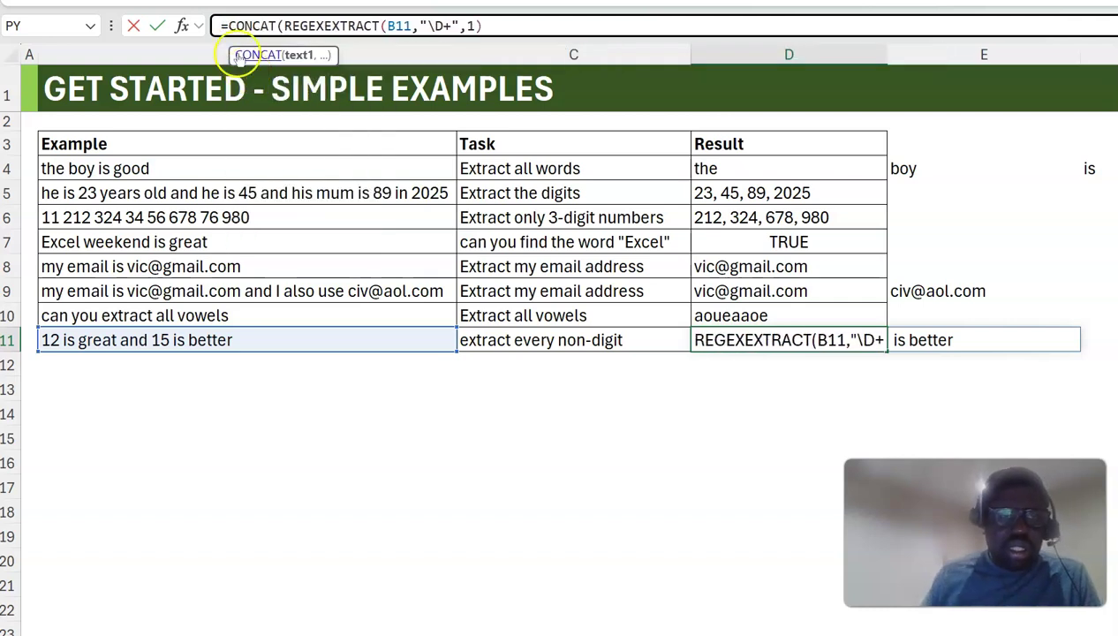
type(")")
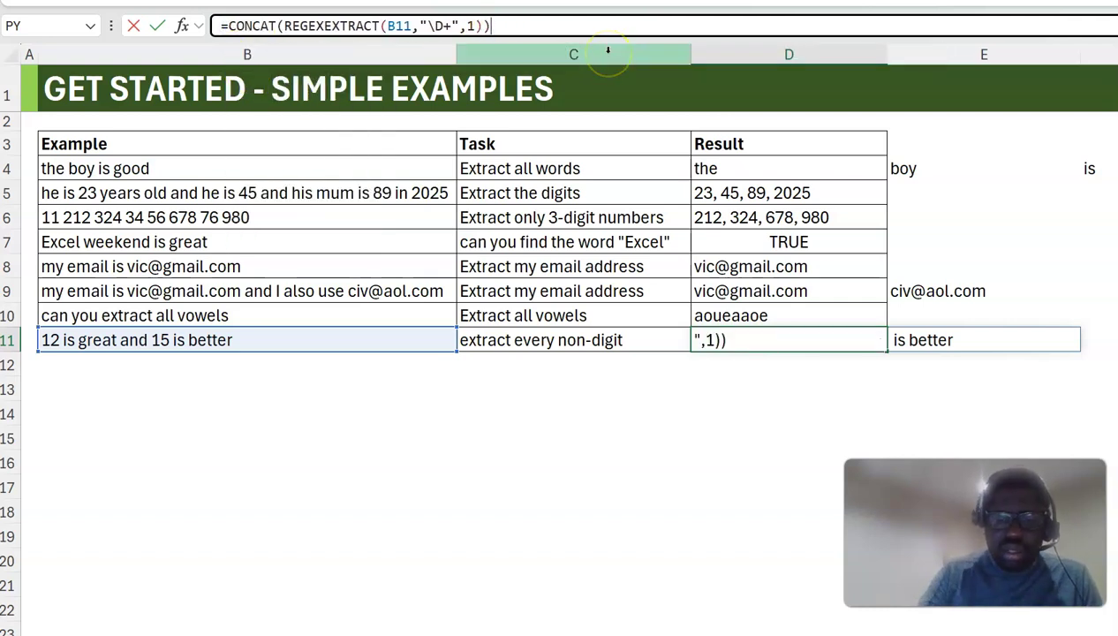
key("Return")
key("Up")
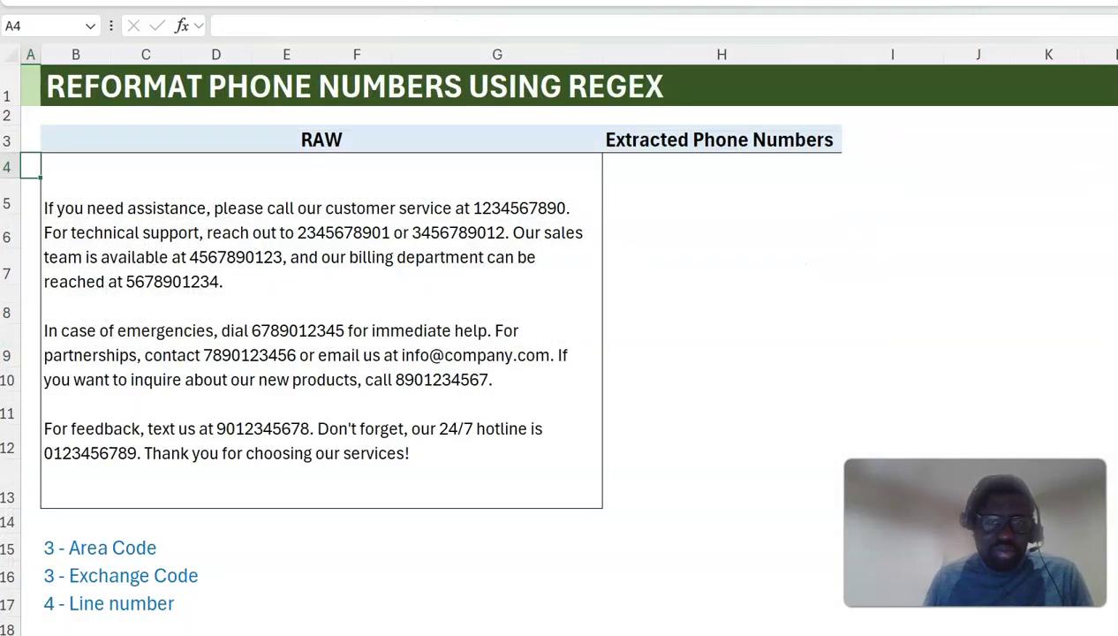
- Enter =REGEXEXTRACT(B4,"\d{10}",1) in H5 to extract every ten-digit phone number from the raw text
left_click(686, 169)
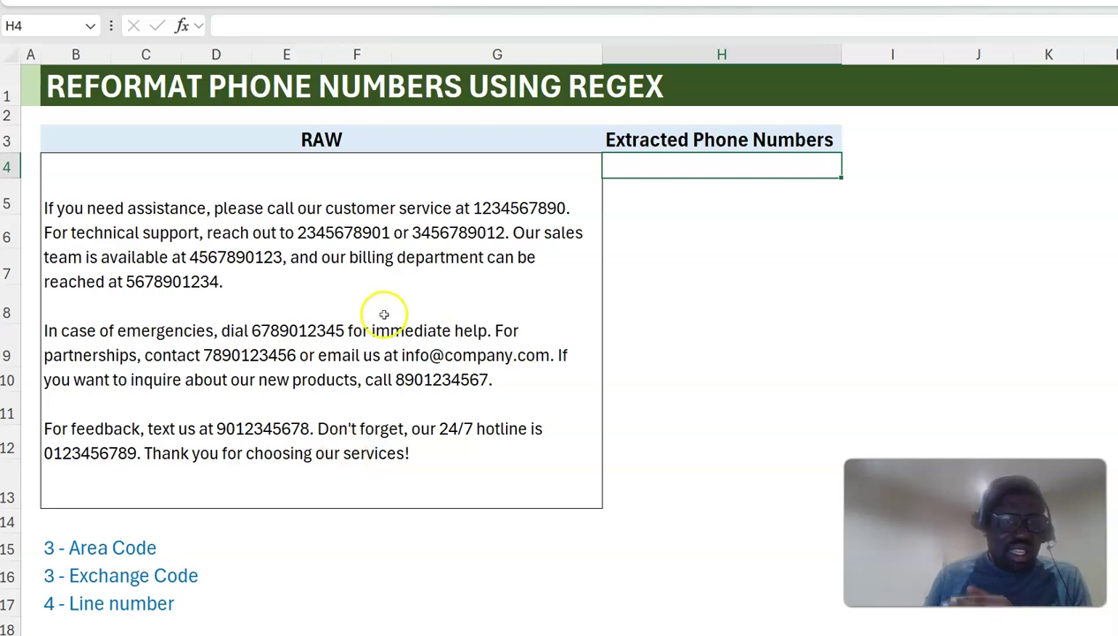
left_click(654, 197)
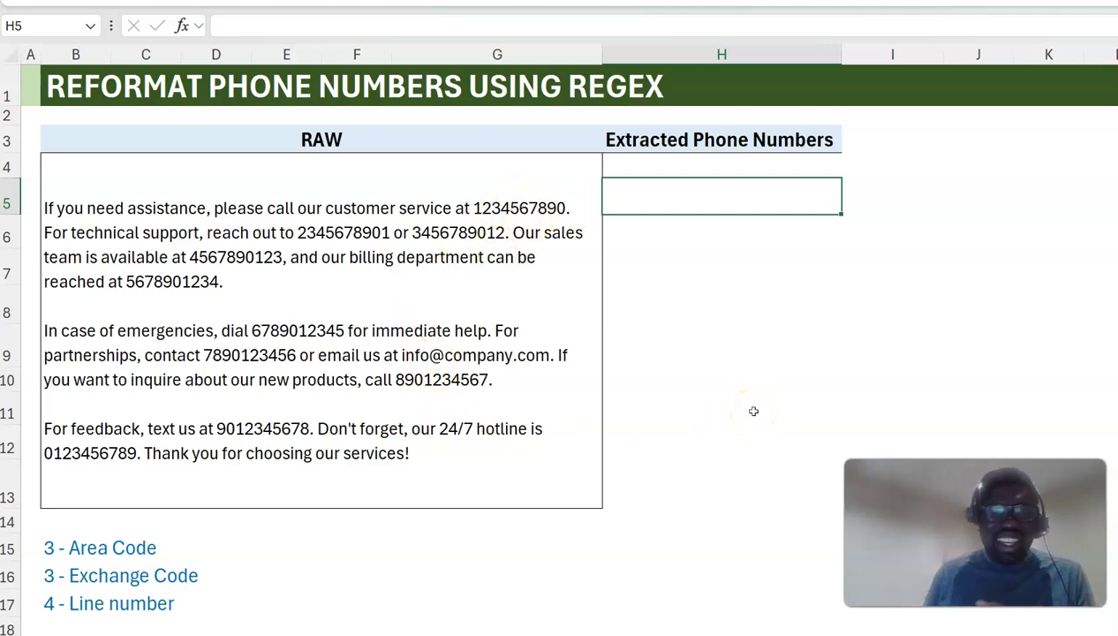
type("=regex")
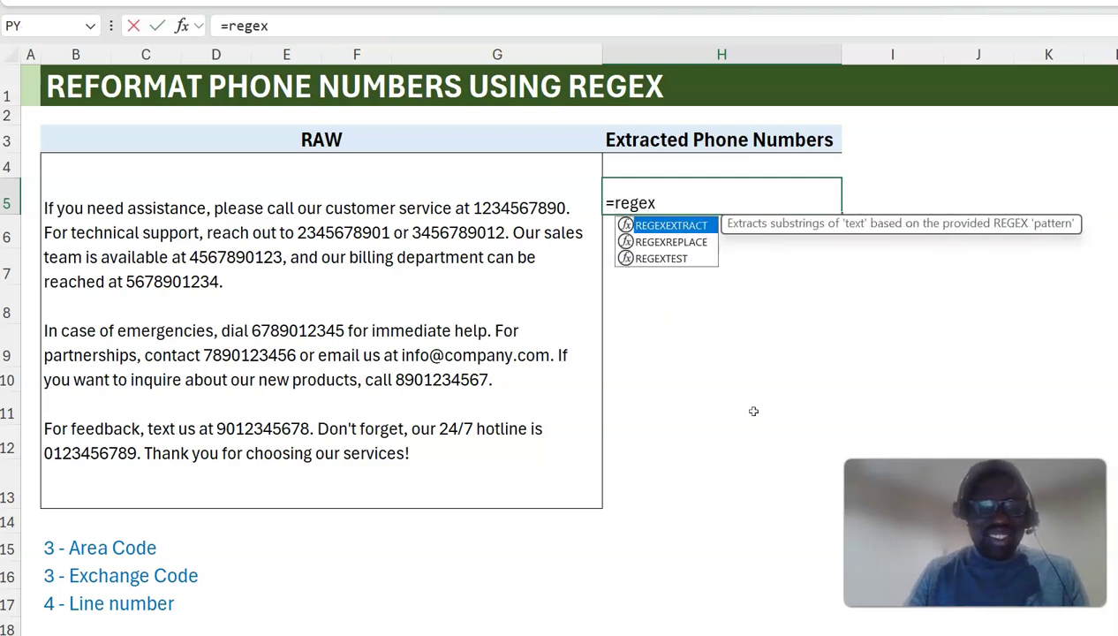
key("Tab")
key("Left")
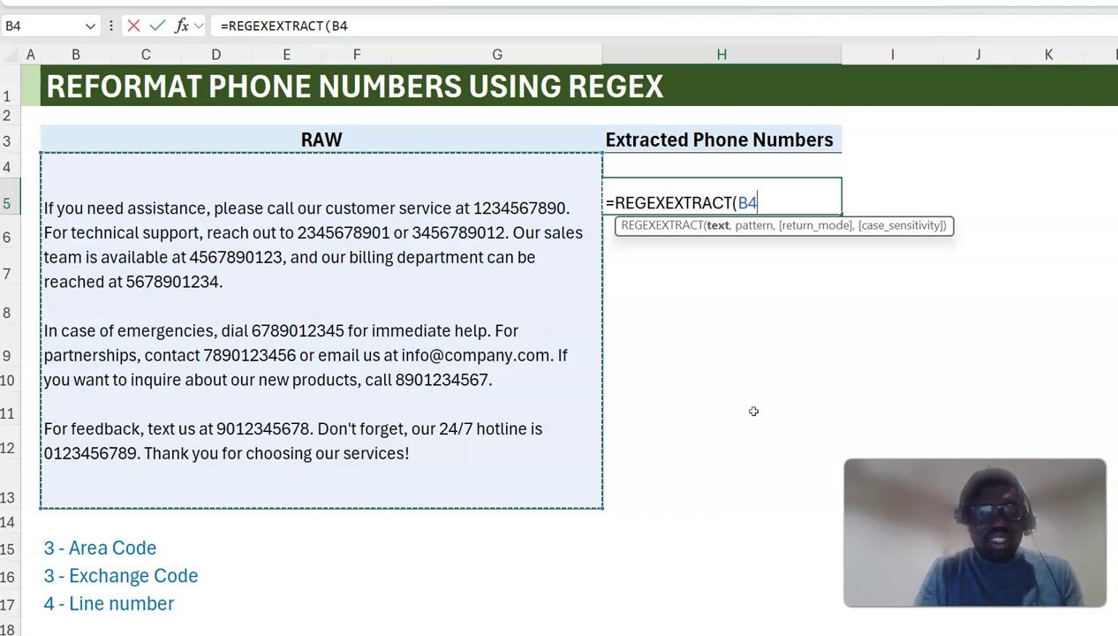
type(",")
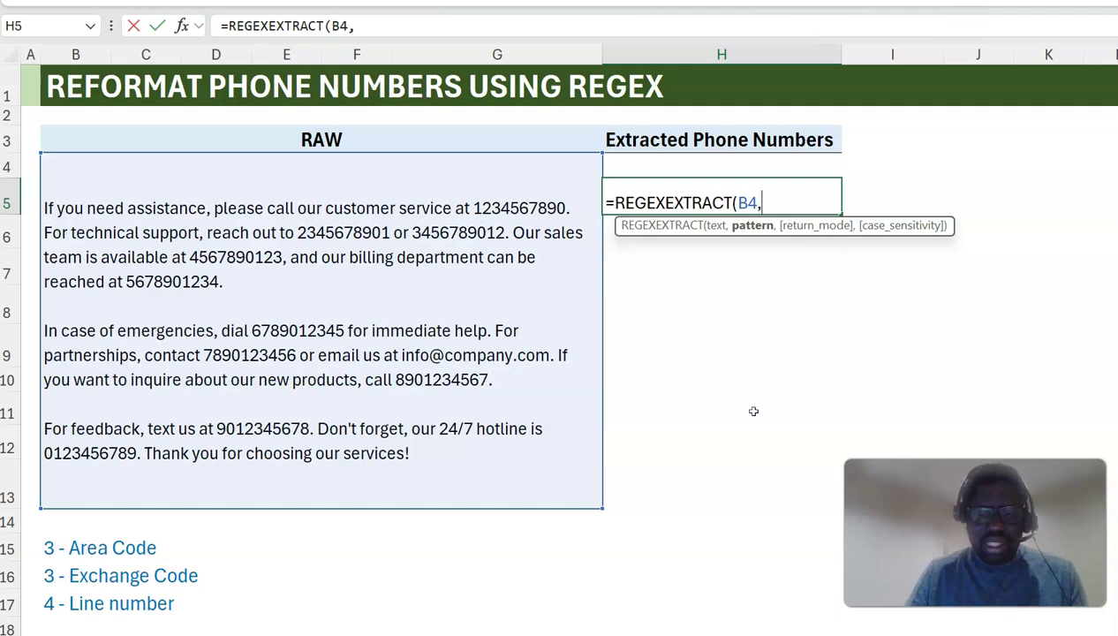
type("\"")
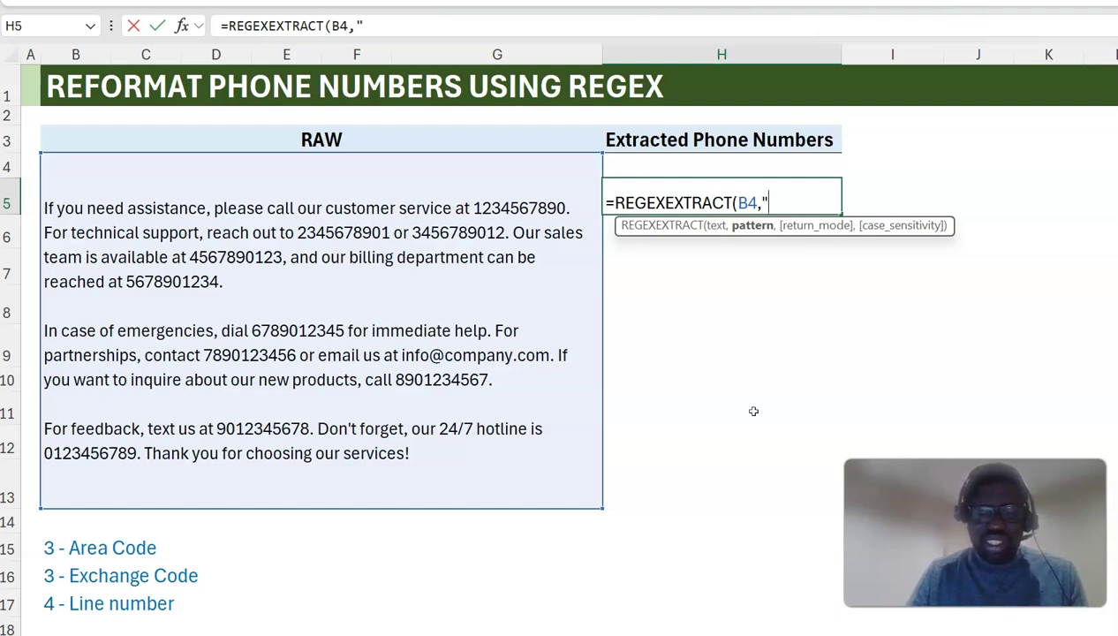
type("\\d")
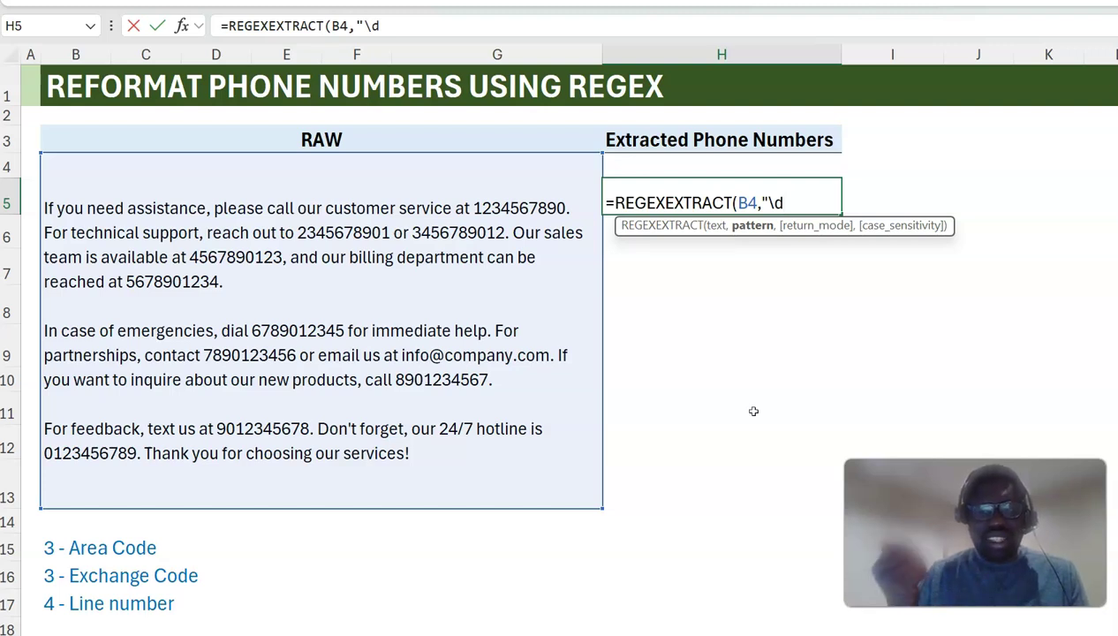
type("{")
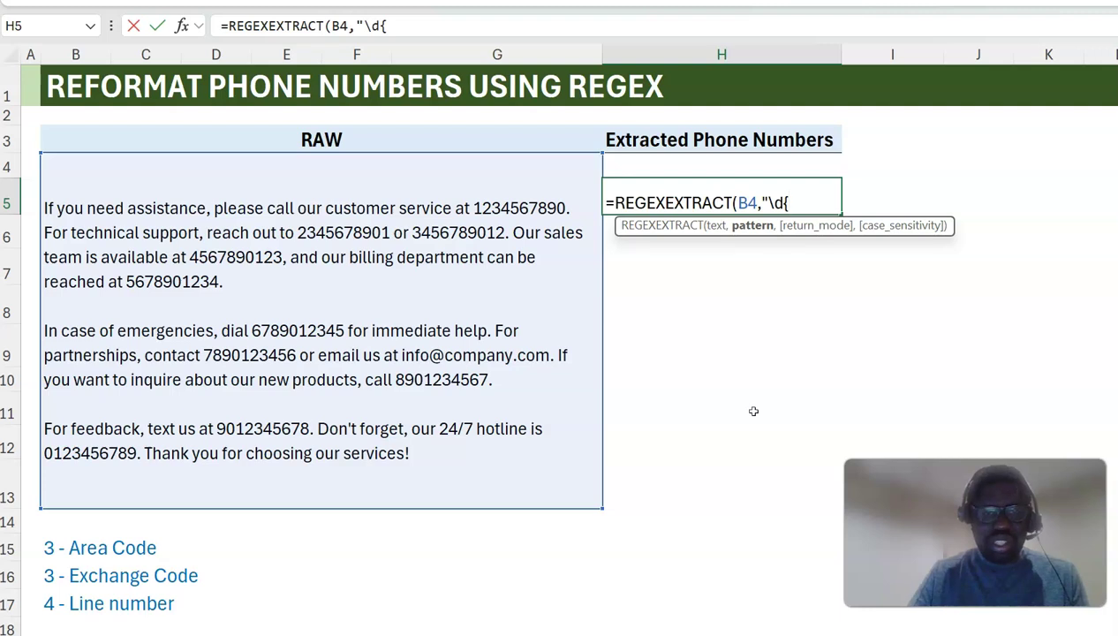
type("10}")
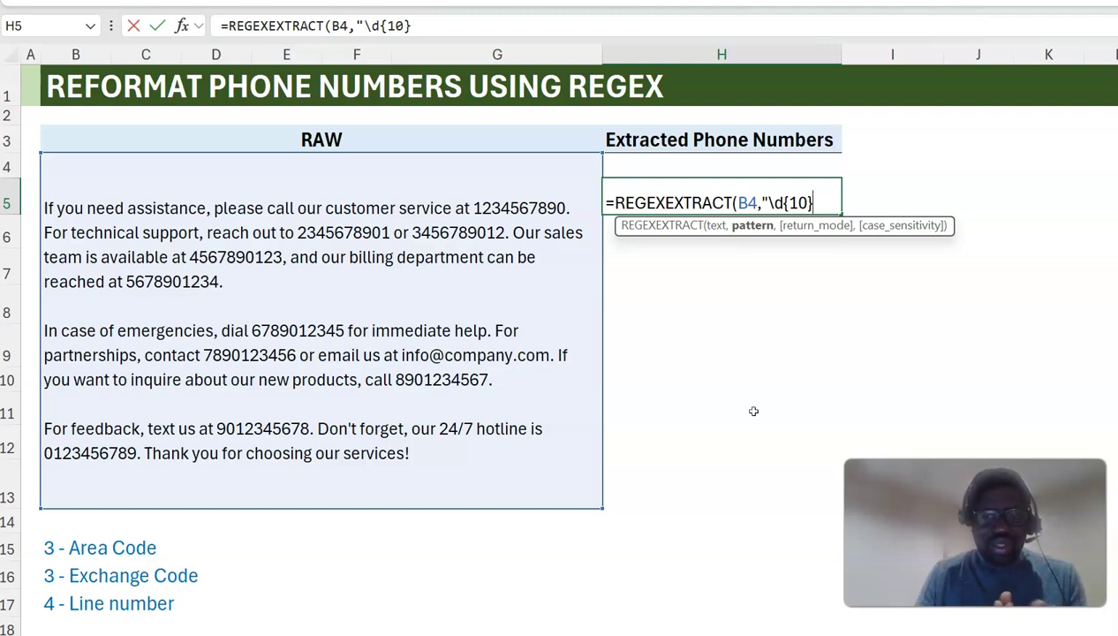
type("\"")
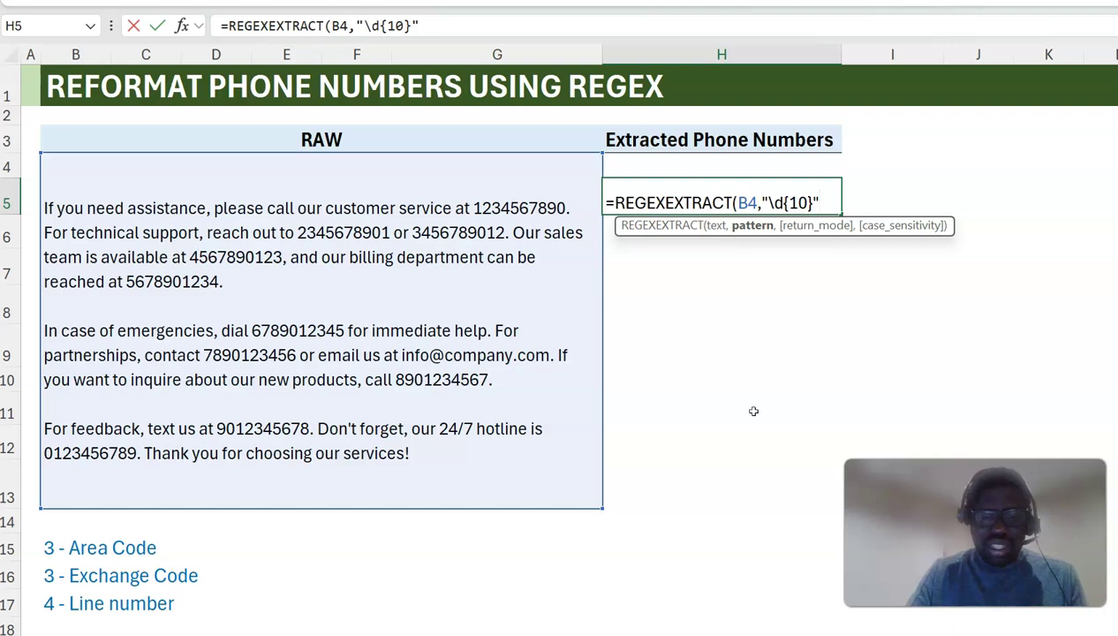
type(",1)")
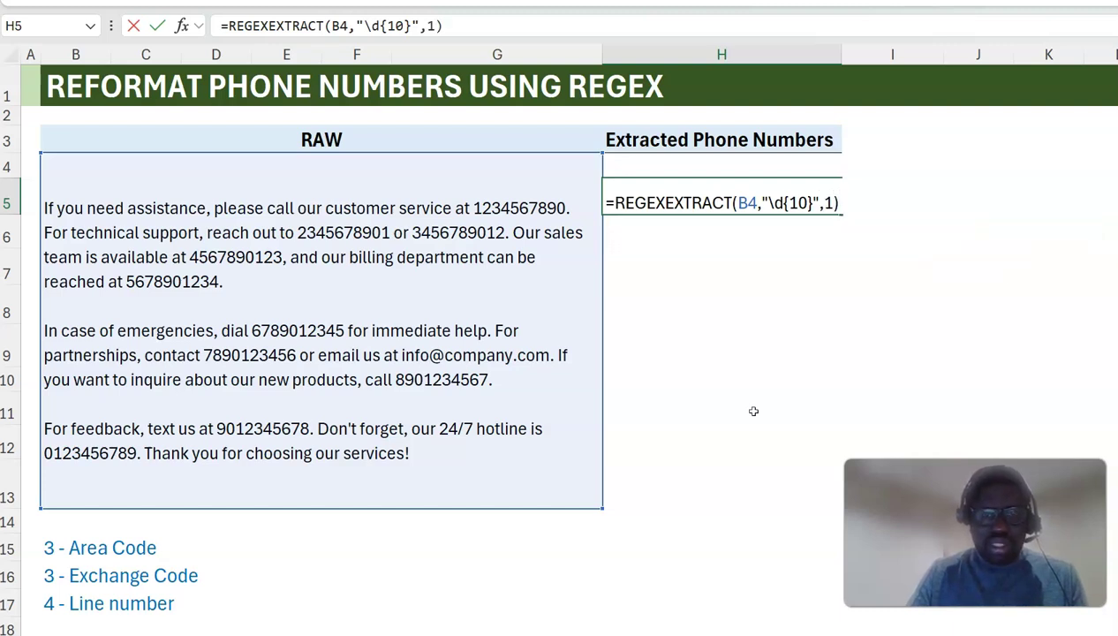
key("Return")
key("Up")
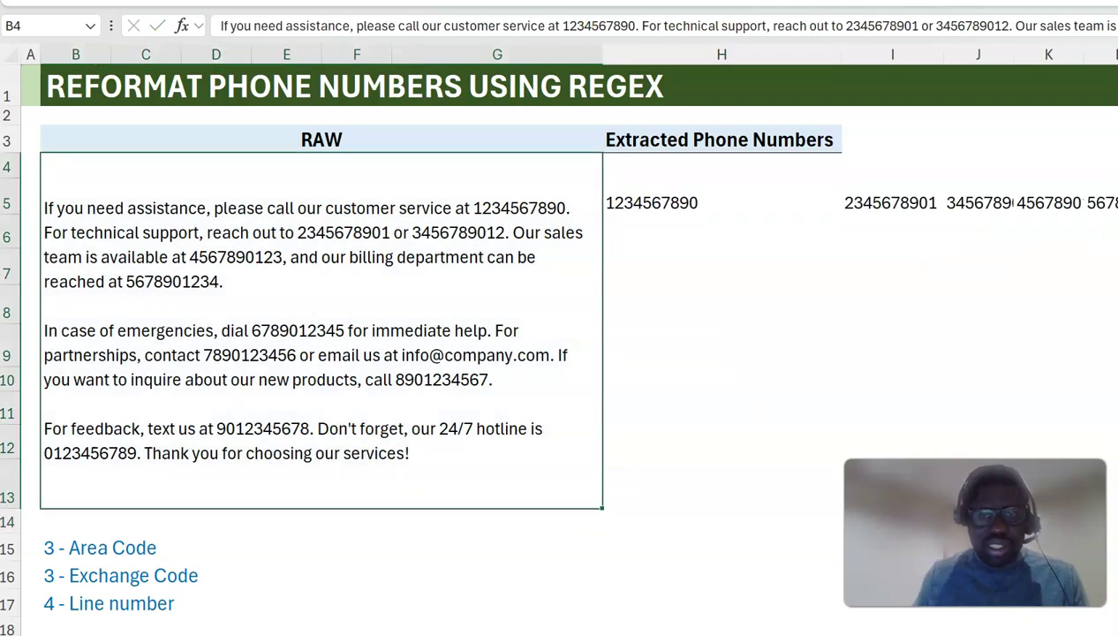
- Wrap H5's formula in TOCOL to list the phone numbers vertically, making it =TOCOL(REGEXEXTRACT(B4,"\d{10}",1))
left_click(702, 203)
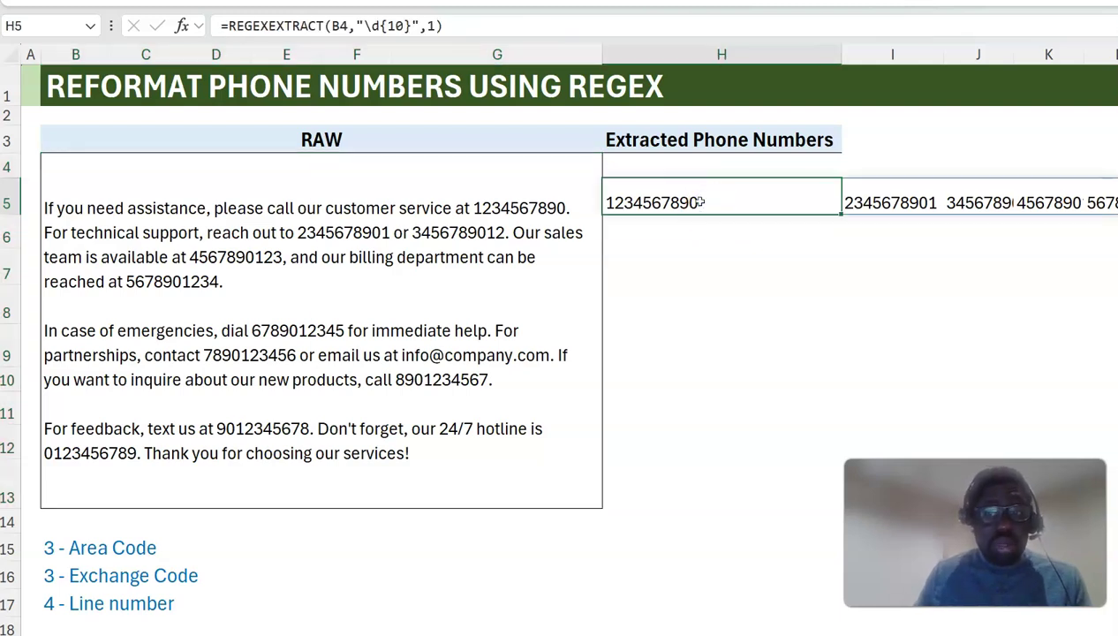
left_click(228, 26)
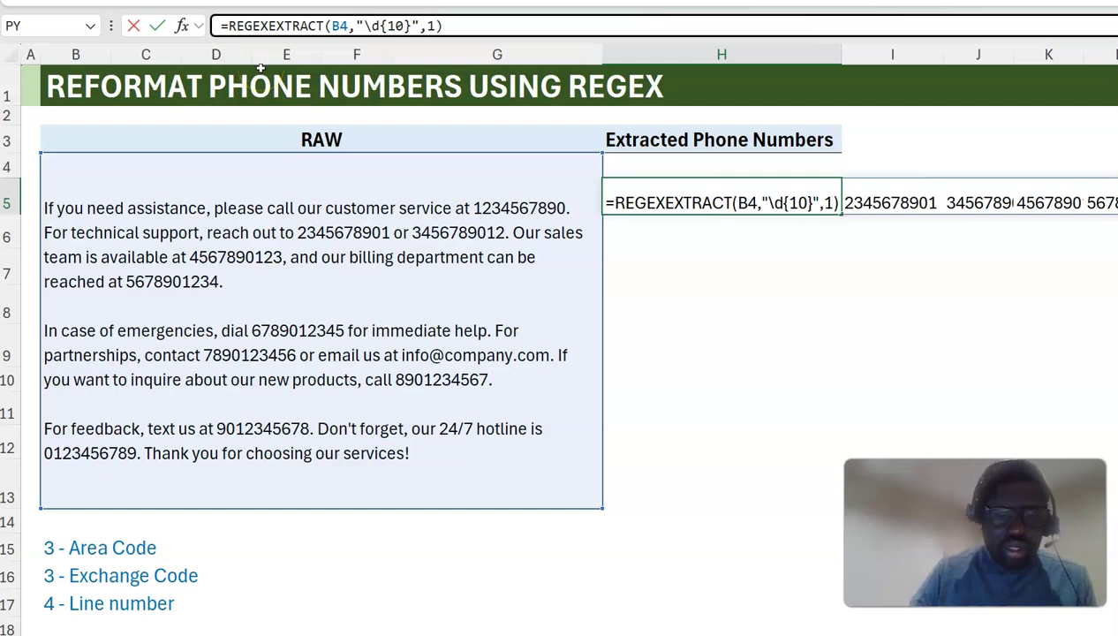
type("tocol")
key("Tab")
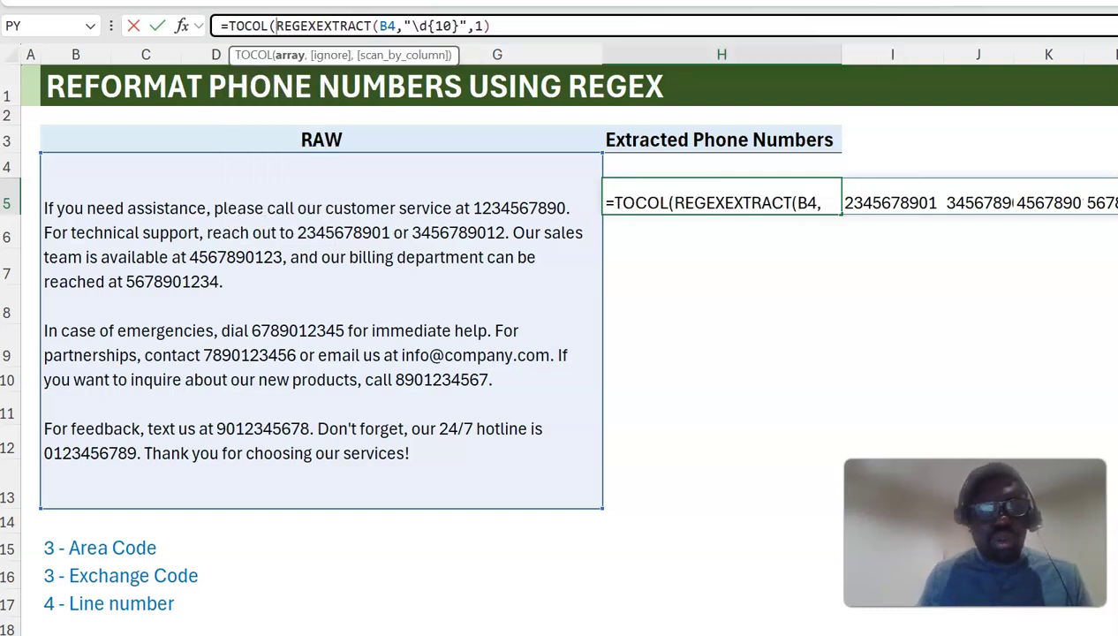
left_click(562, 26)
type(")")
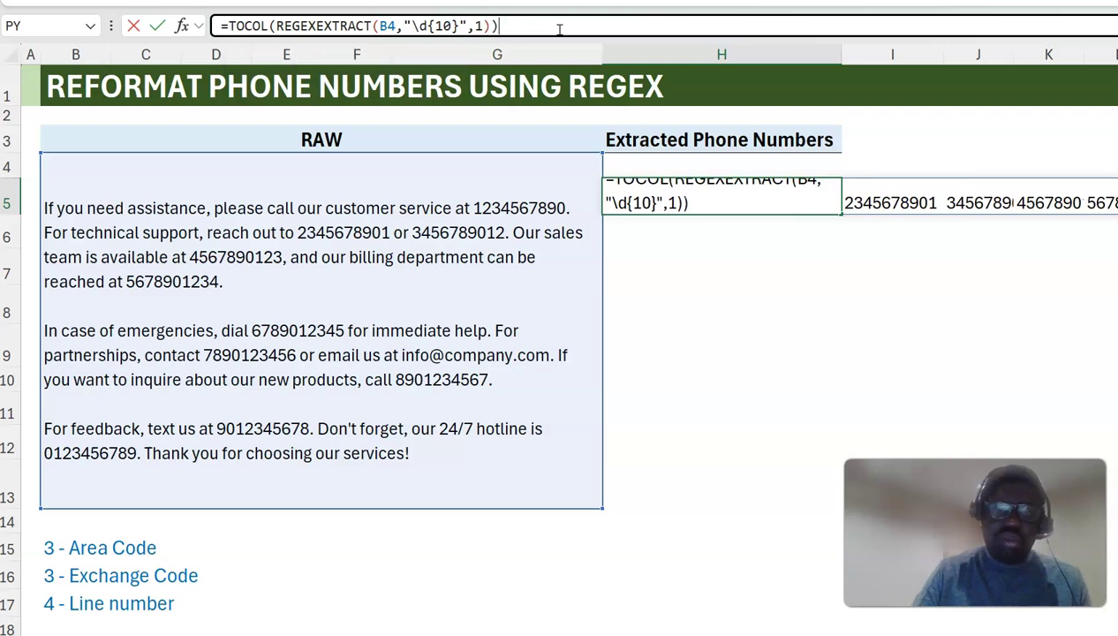
key("Return")
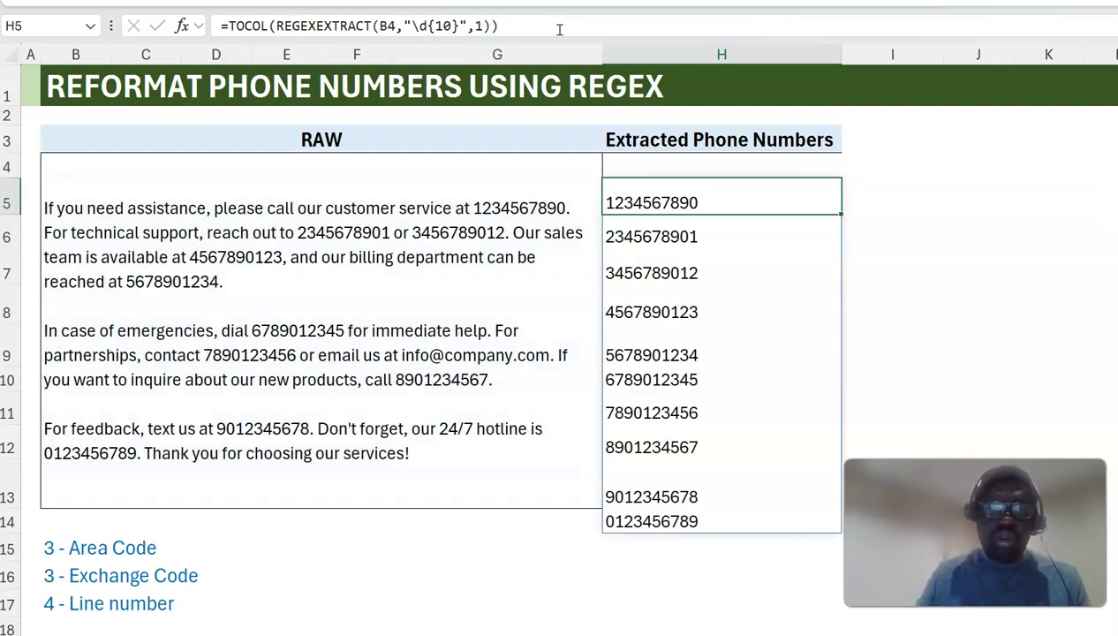
- Move the phone number formula from H5 up to H4 and match H5's font formatting to H4
key("ctrl+x")
key("Up")
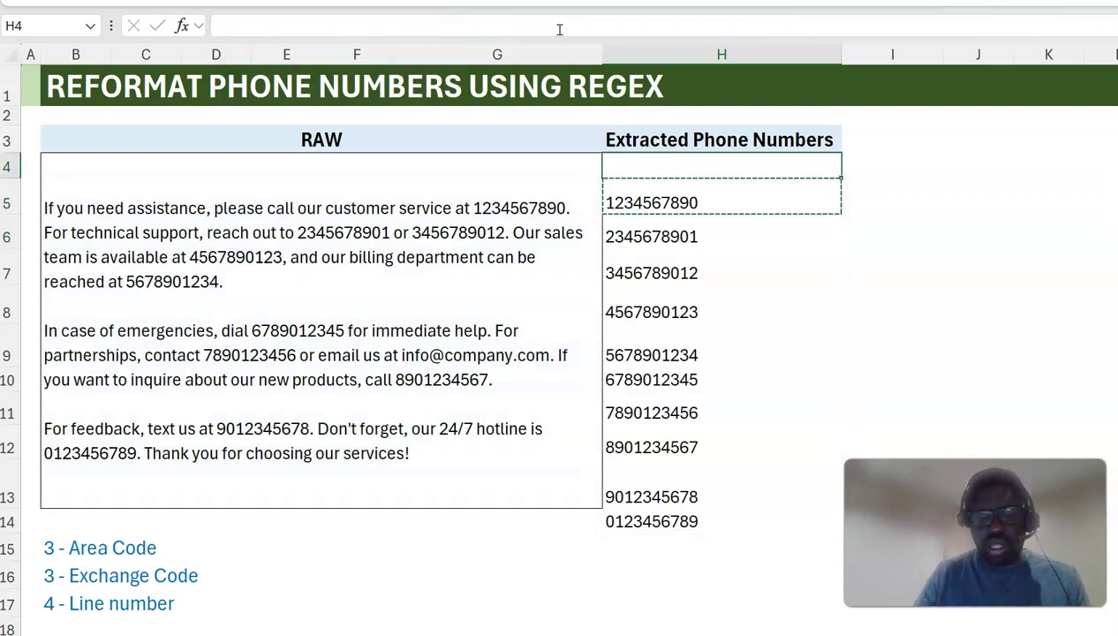
key("ctrl+v")
key("Down")
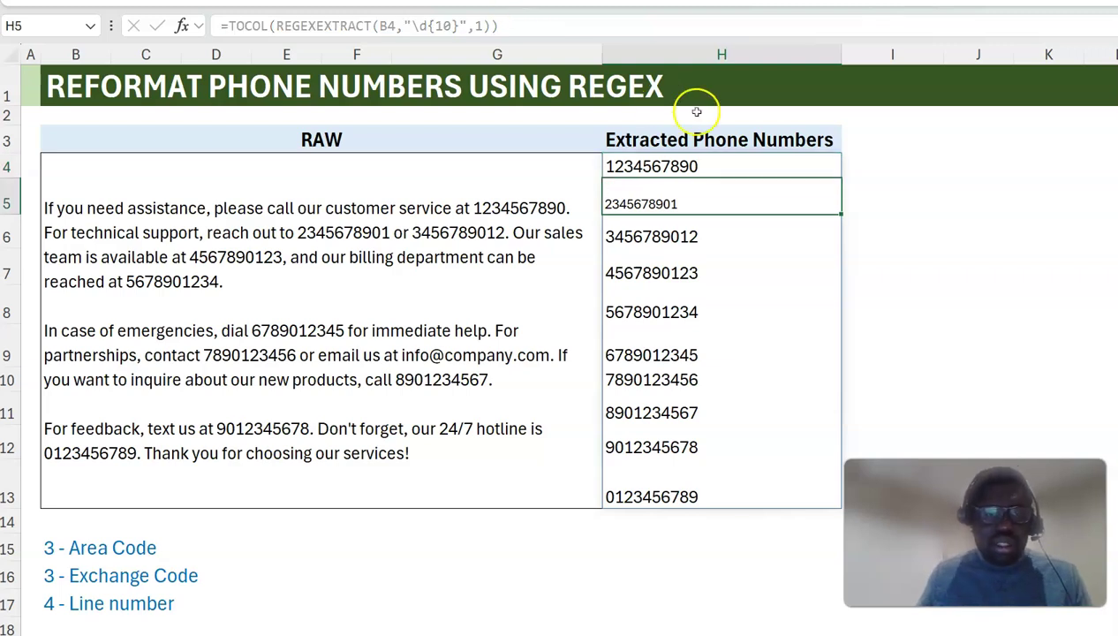
left_click(679, 166)
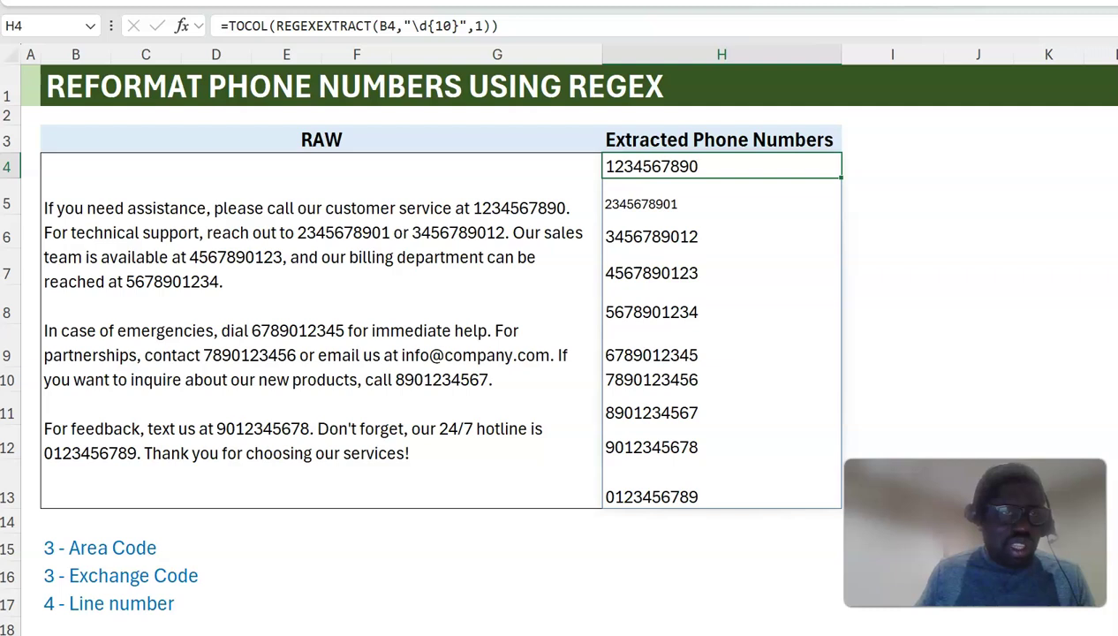
left_click(638, 204)
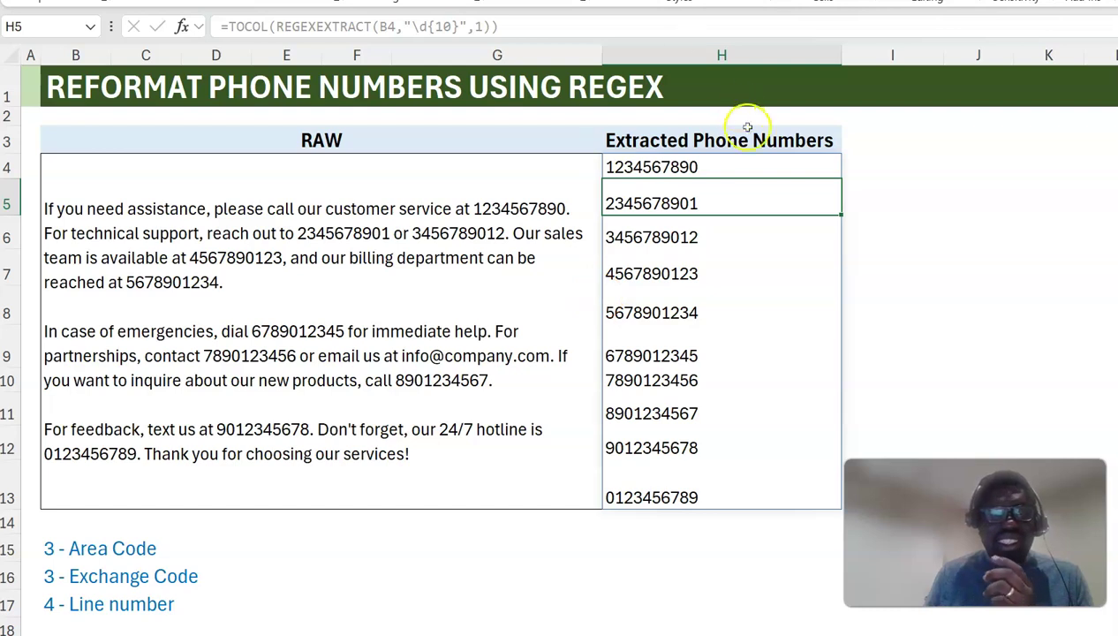
left_click(697, 163)
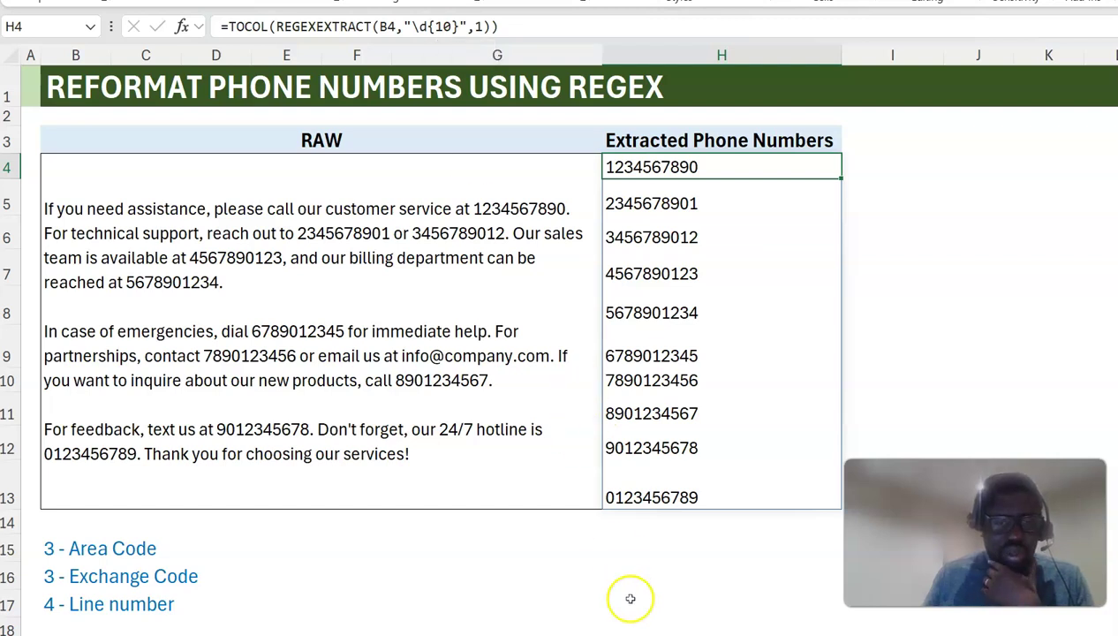
- On the Split by Character Transition sheet, enter =REGEXEXTRACT(B4,"[A-Z][a-z]+",1) in C4 to split the first joined name
key("ctrl+Page_Down")
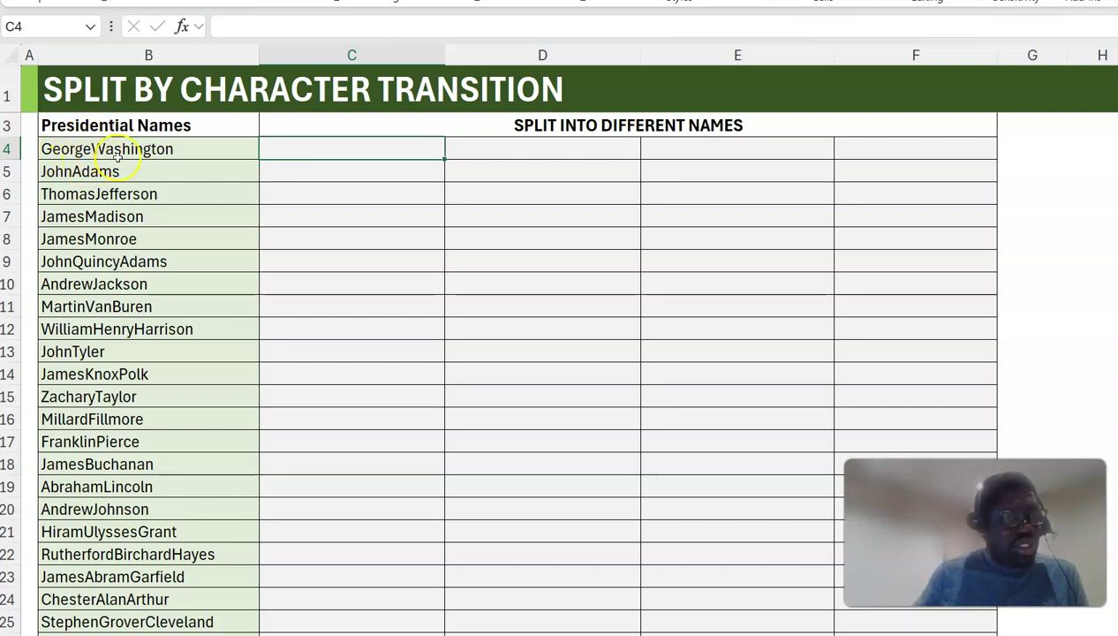
left_click(95, 556)
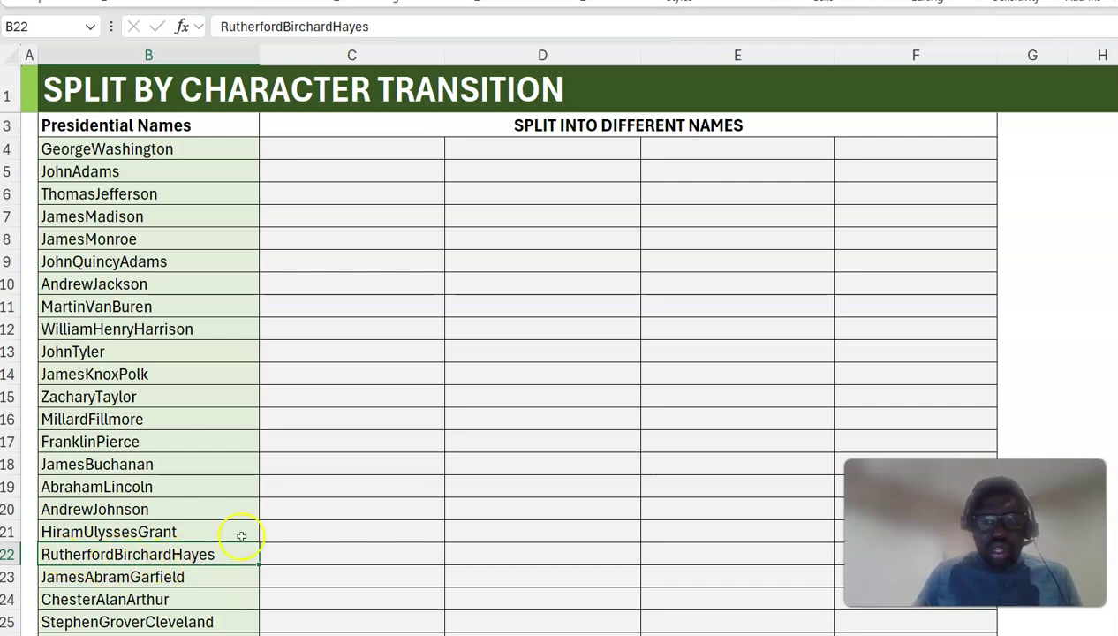
left_click(356, 150)
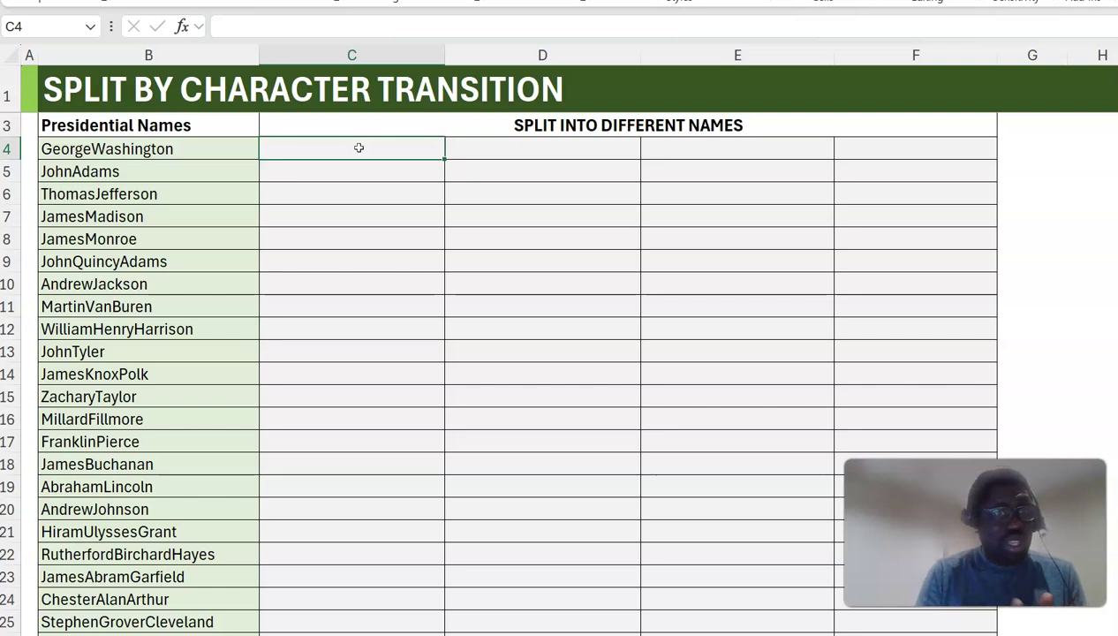
type("=")
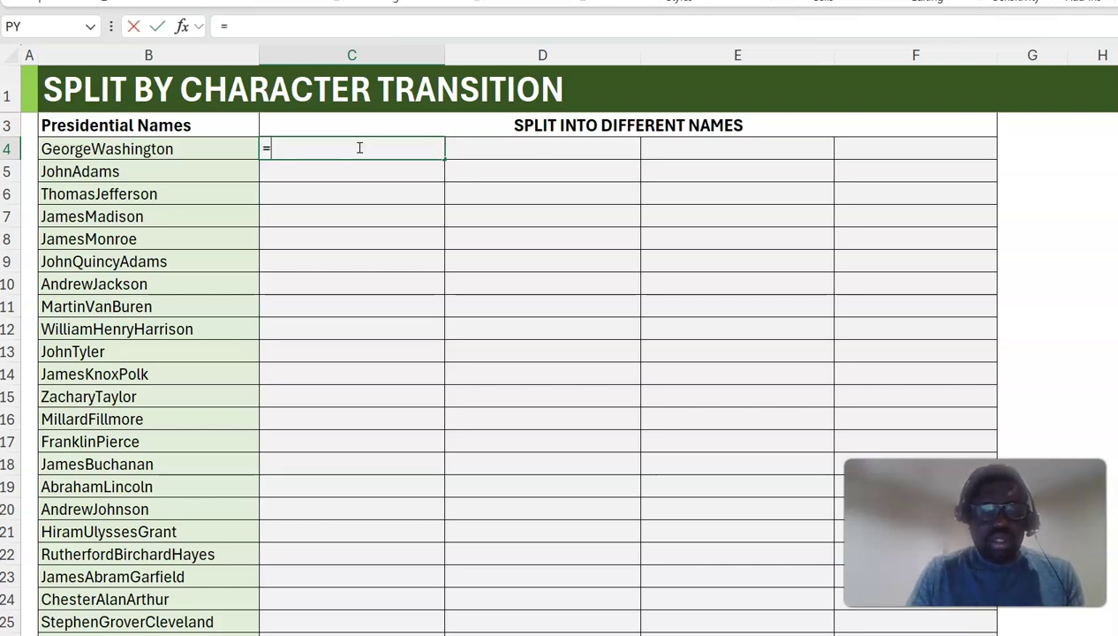
type("regexe")
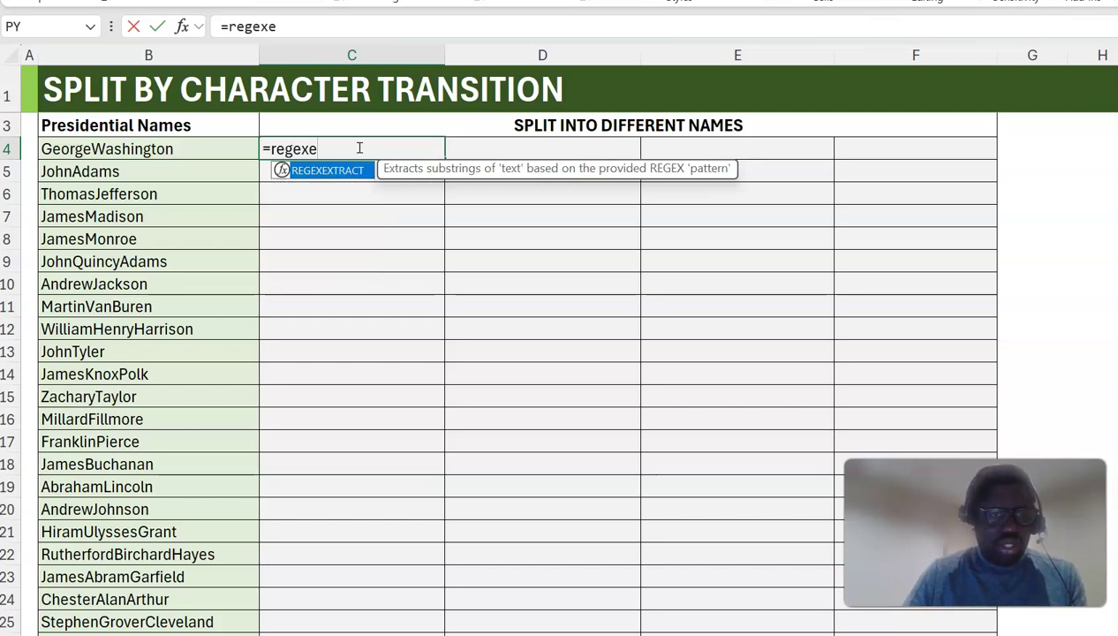
key("Tab")
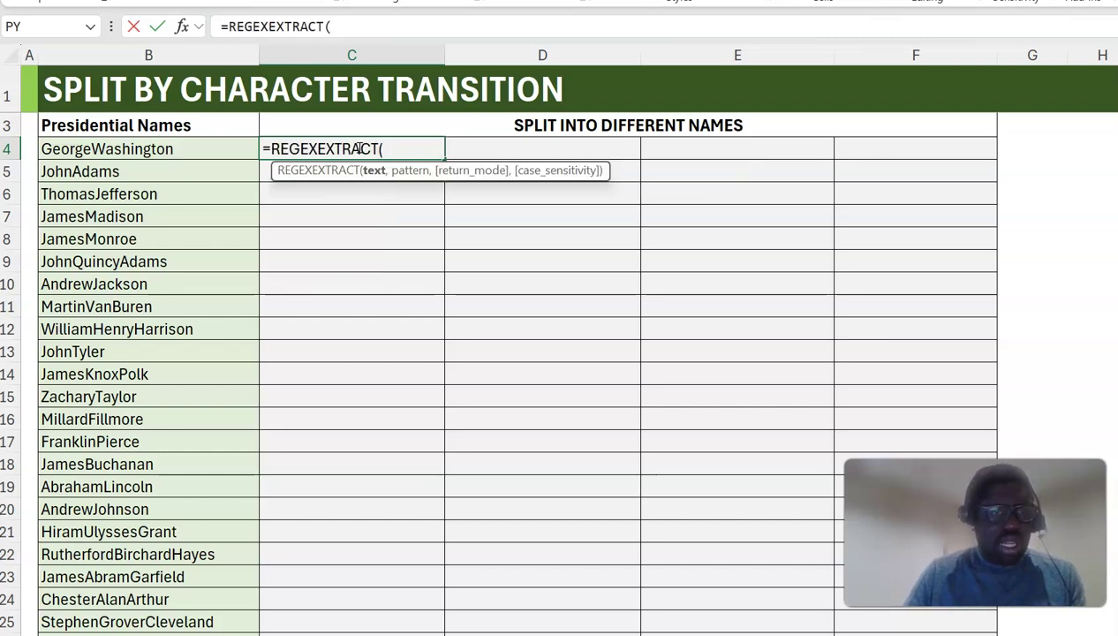
key("Left")
type(",")
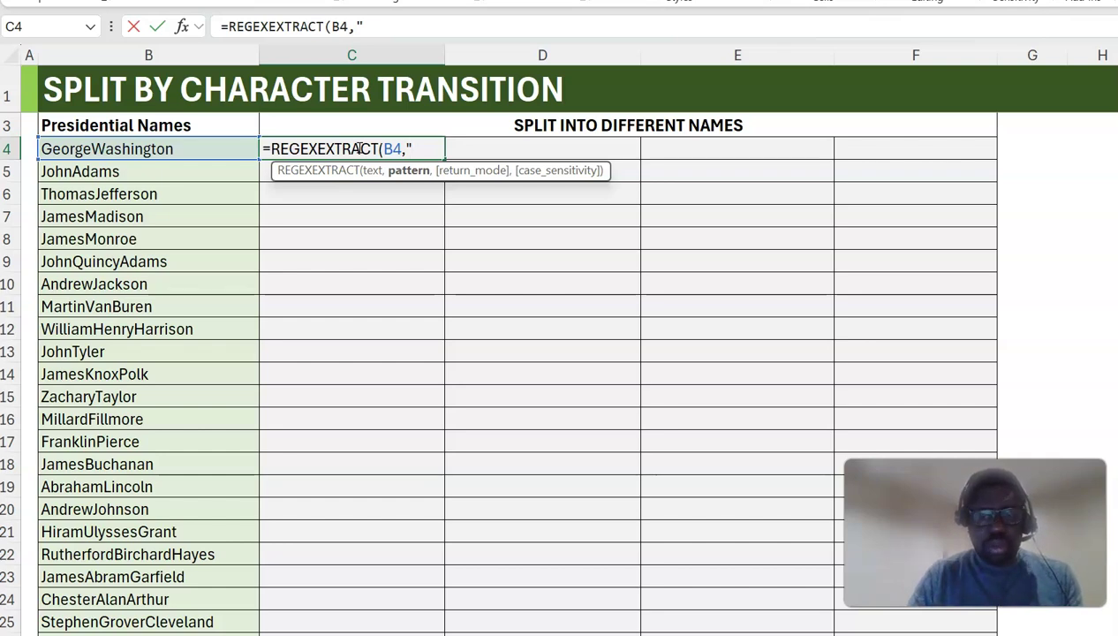
type("[A-Z")
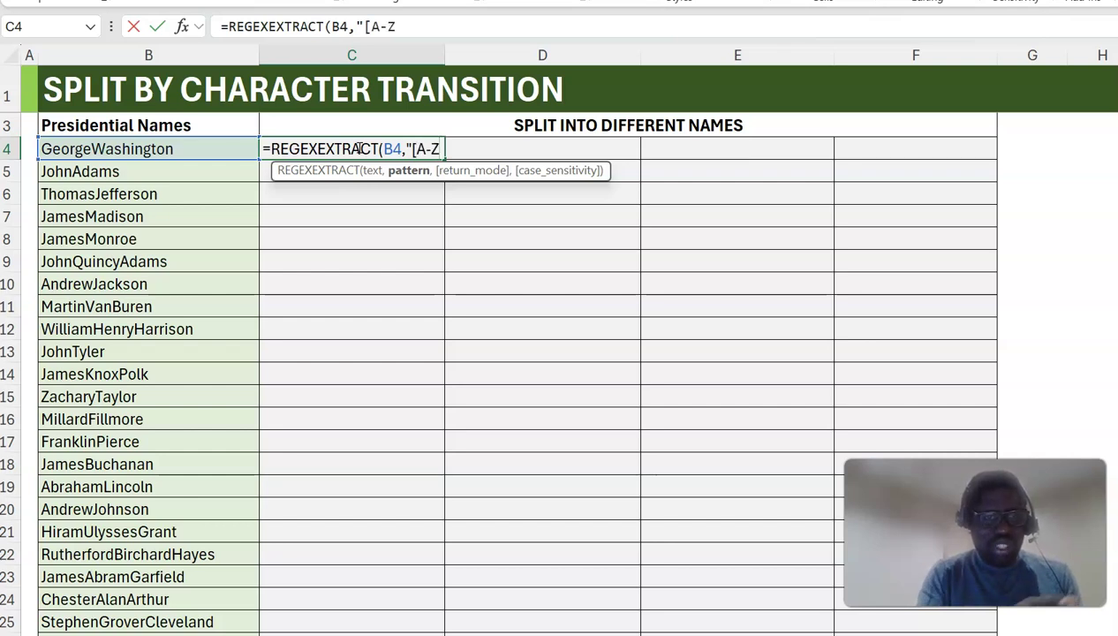
type("]")
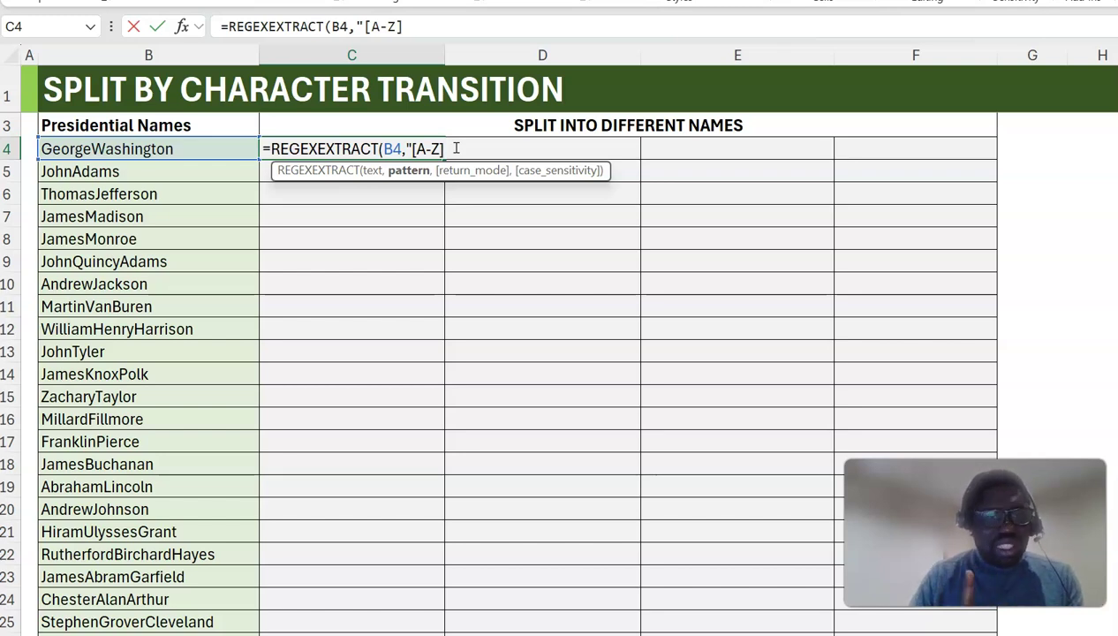
type("[")
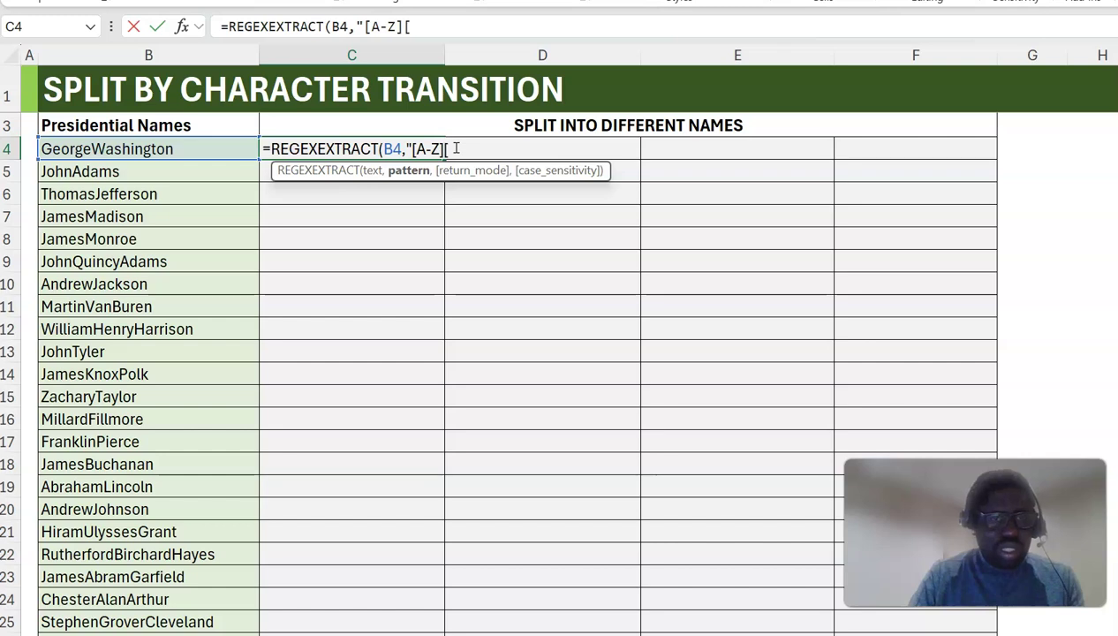
type("a-z")
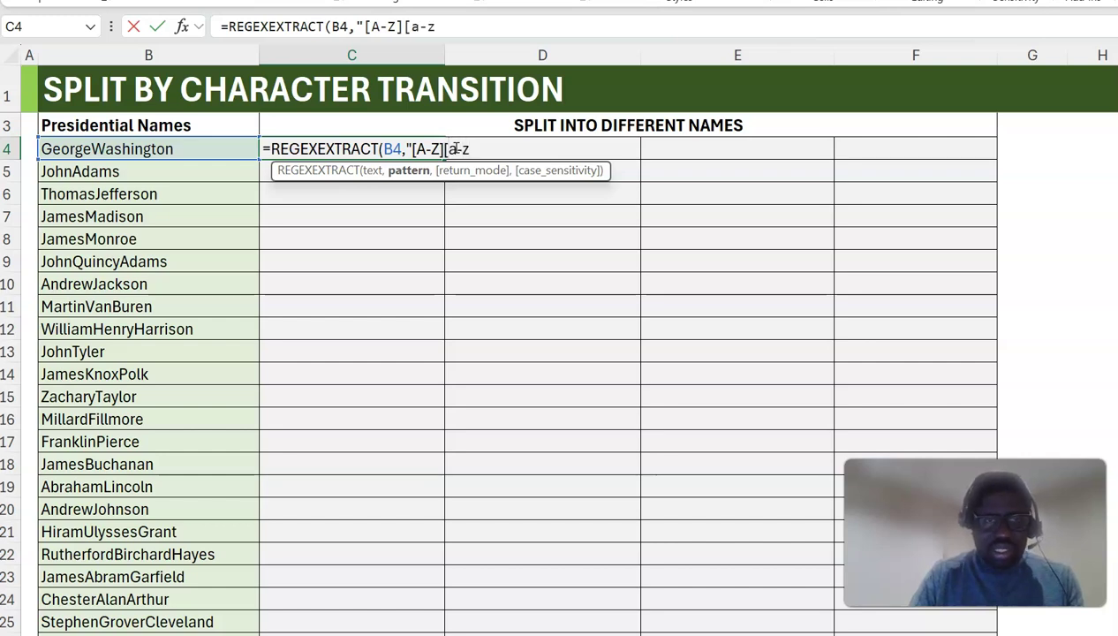
type("]+")
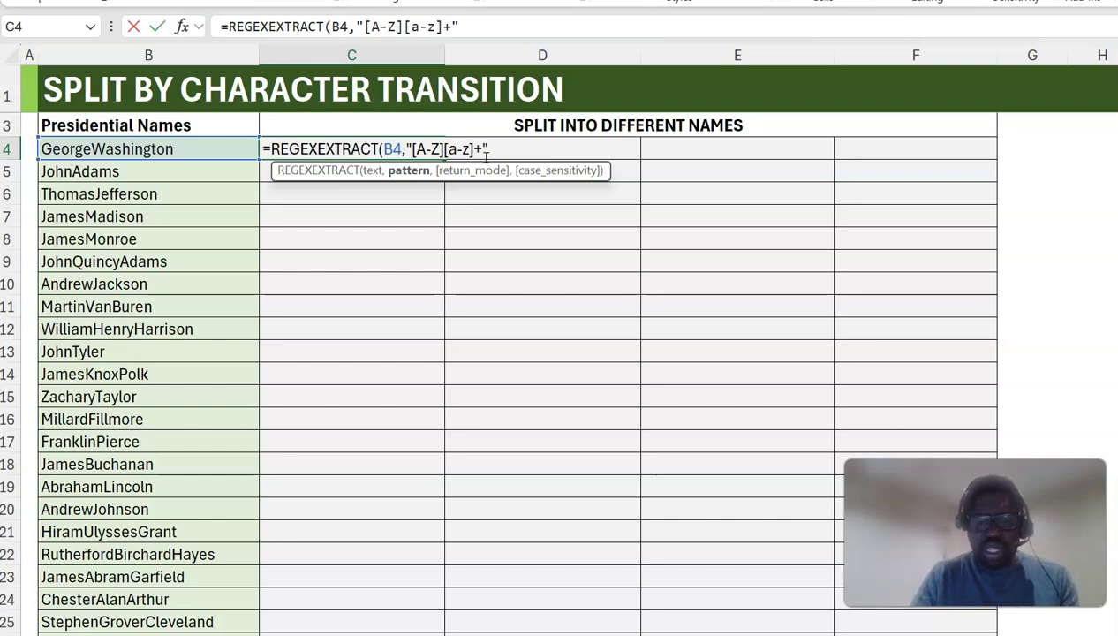
type(",")
type("1)")
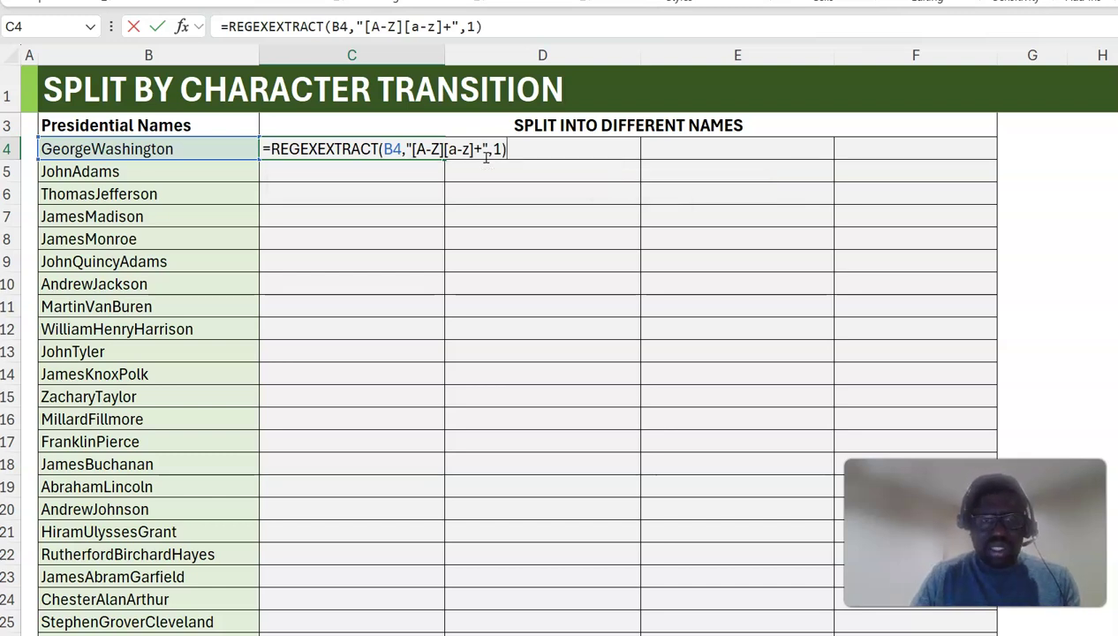
key("Return")
key("Up")
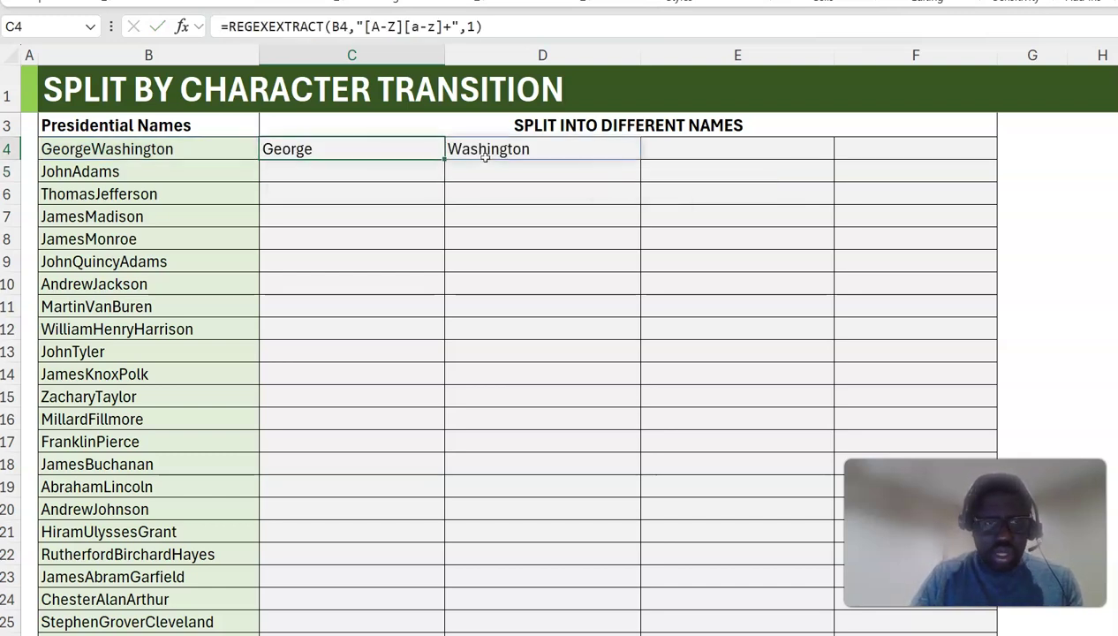
- Fill the C4 name-splitting formula down to C48, covering the whole list of presidential names
key("Left")
key("ctrl+Down")
key("Right")
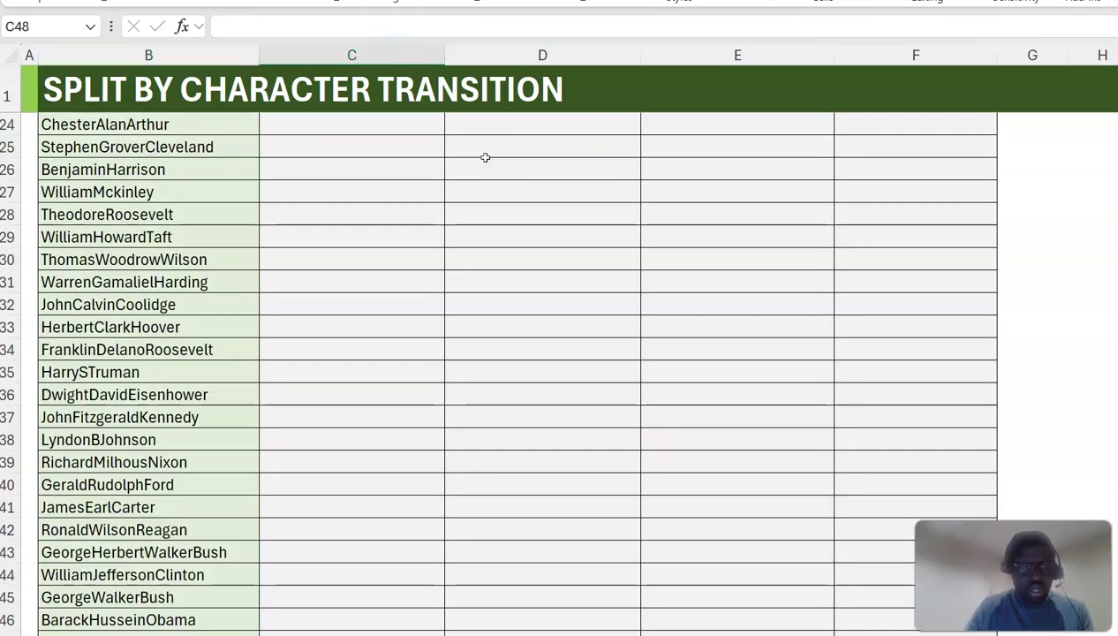
key("ctrl+shift+Up")
key("shift+Down")
key("ctrl+d")
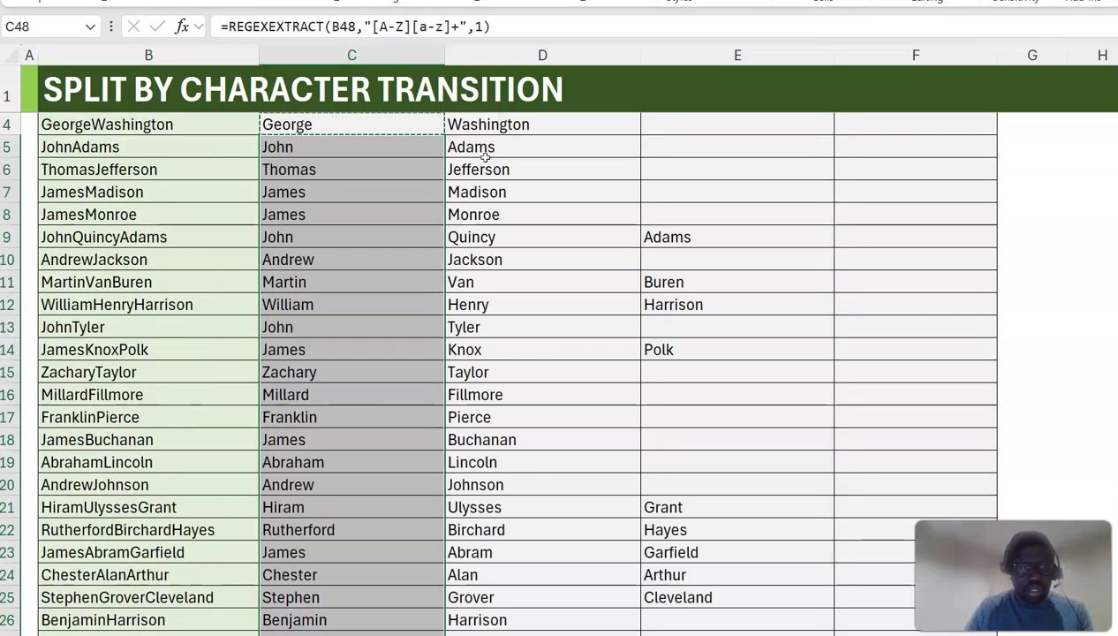
key("Up")
key("Up")
key("ctrl+Up")
key("ctrl+Up")
key("Down")
key("ctrl+c")
key("Down")
key("ctrl+Down")
key("Down")
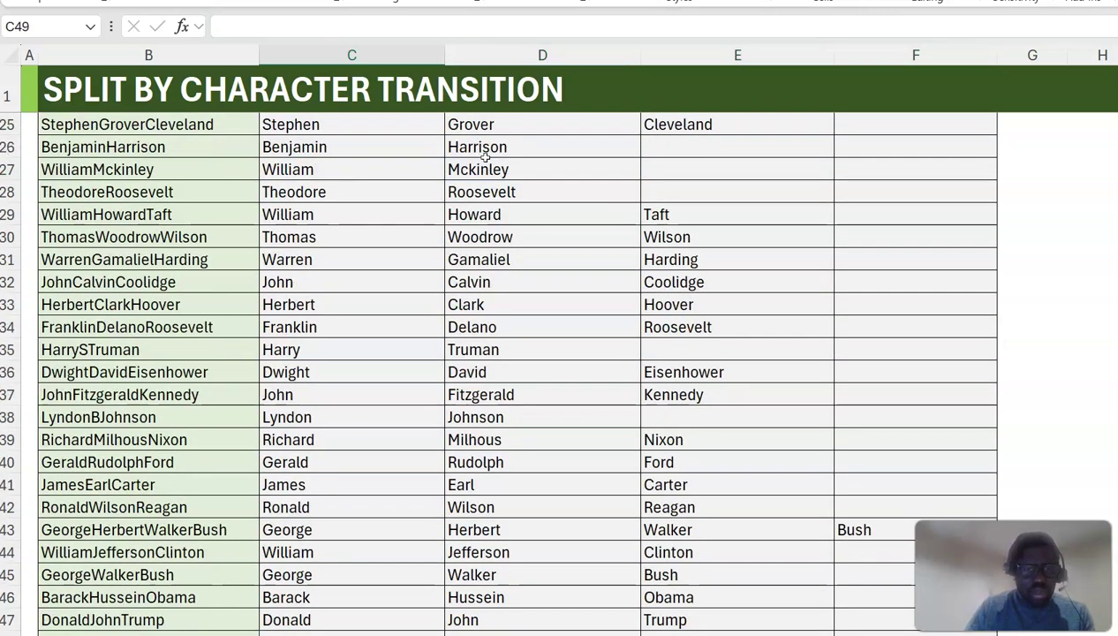
- Compare the joined names in rows 43 and 38 with their split parts, checking how the middle initial is handled
left_click(194, 530)
left_click(332, 531)
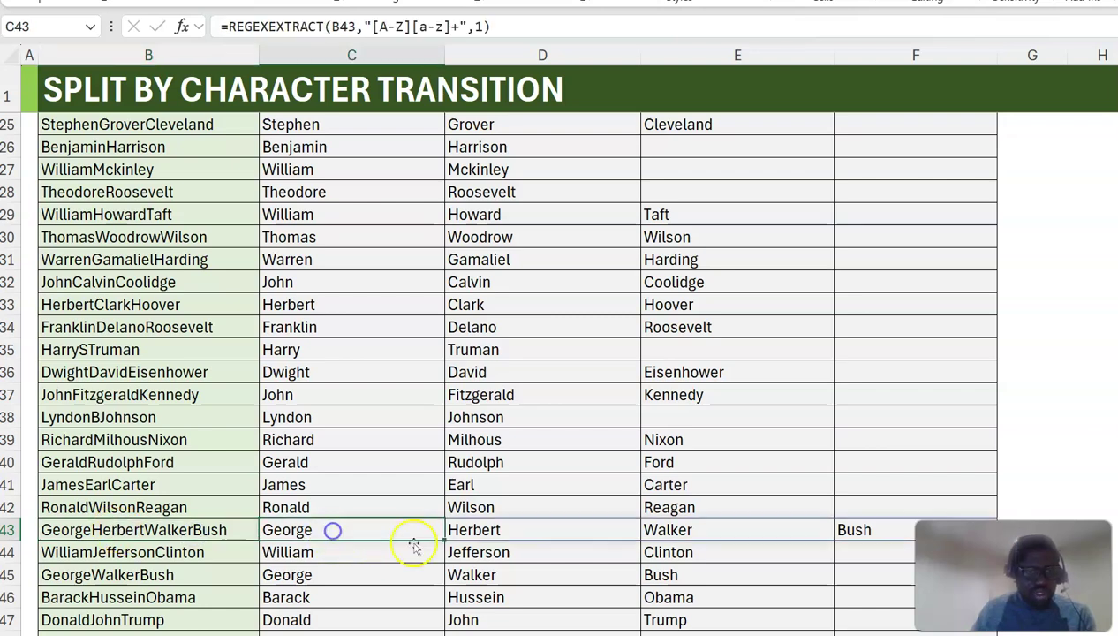
left_click(489, 535)
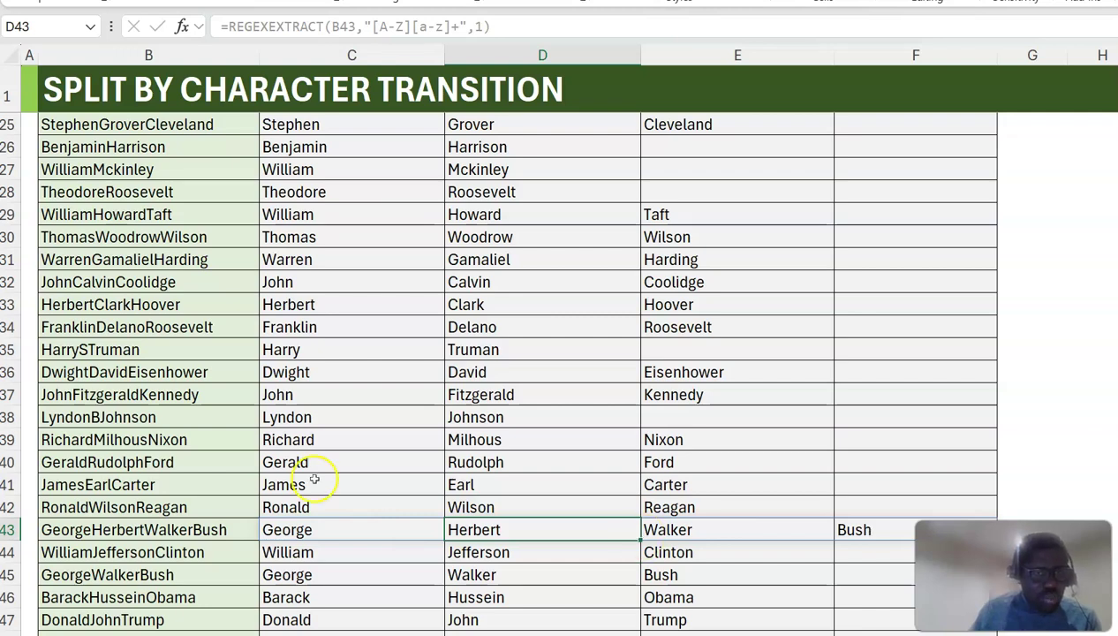
left_click(148, 417)
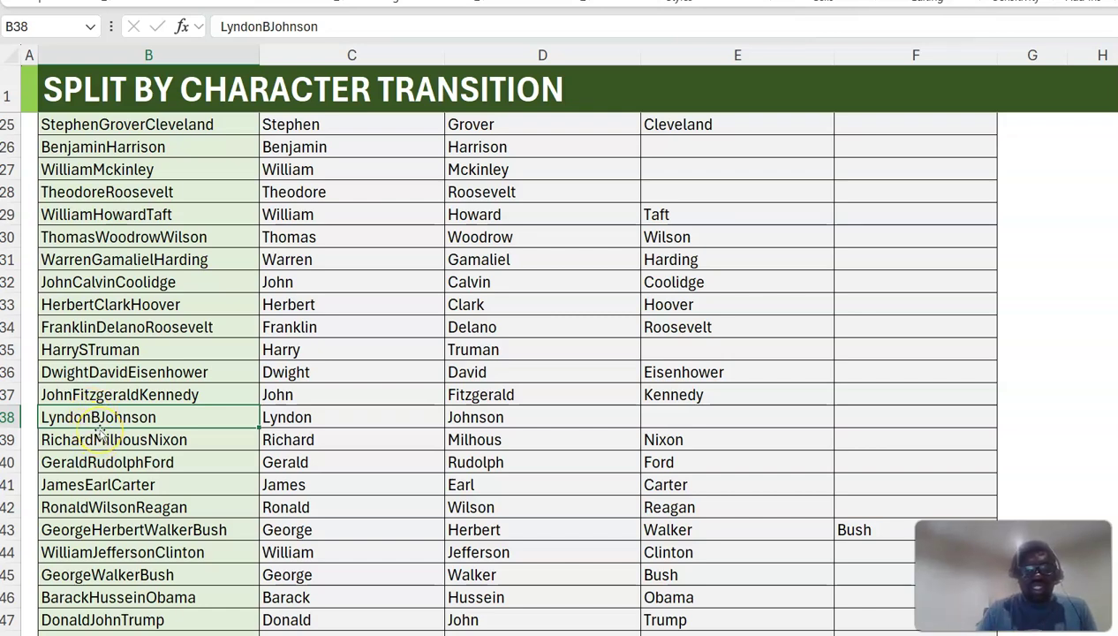
left_click(357, 417)
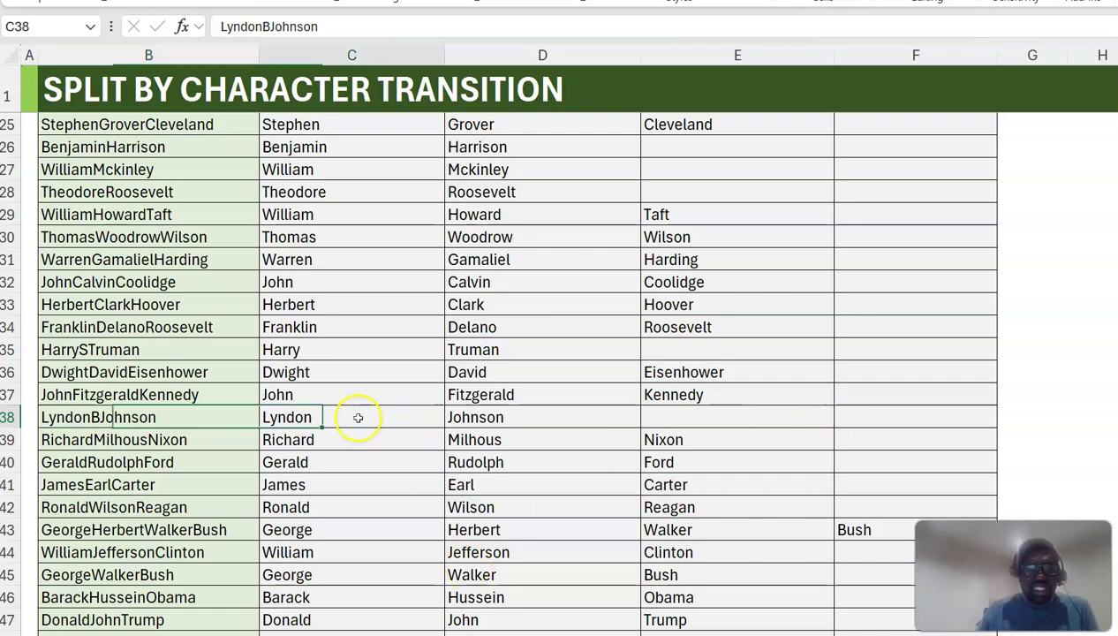
left_click(481, 417)
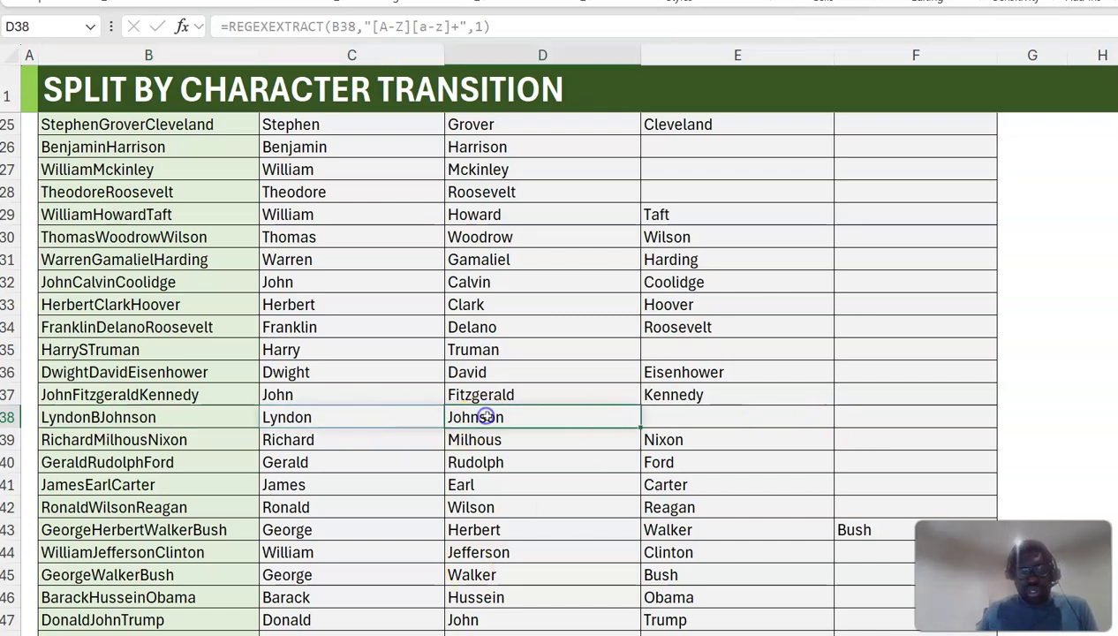
left_click(384, 420)
left_click(463, 419)
left_click(671, 421)
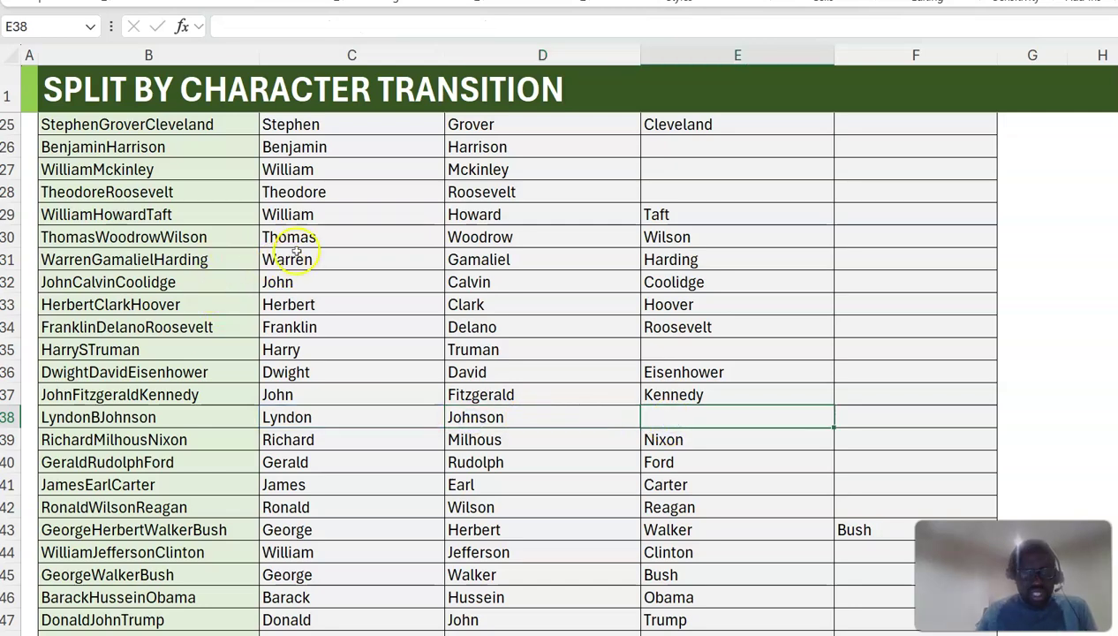
- Replace the + quantifier with * in C4's formula, making it =REGEXEXTRACT(B4,"[A-Z][a-z]*",1)
scroll(312, 249, "up", 8)
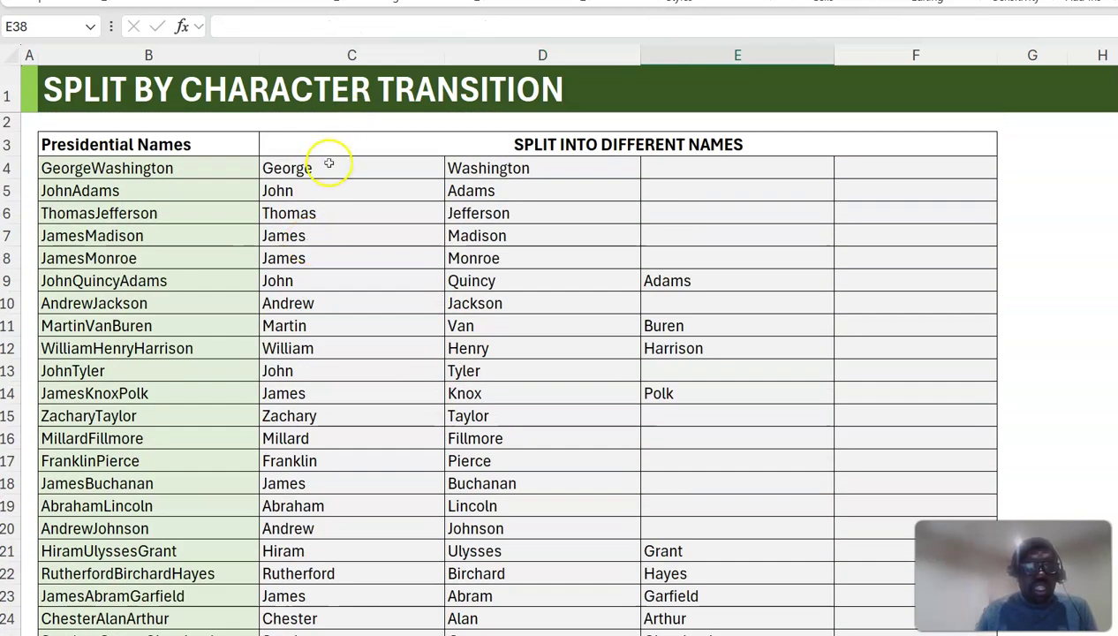
left_click(331, 166)
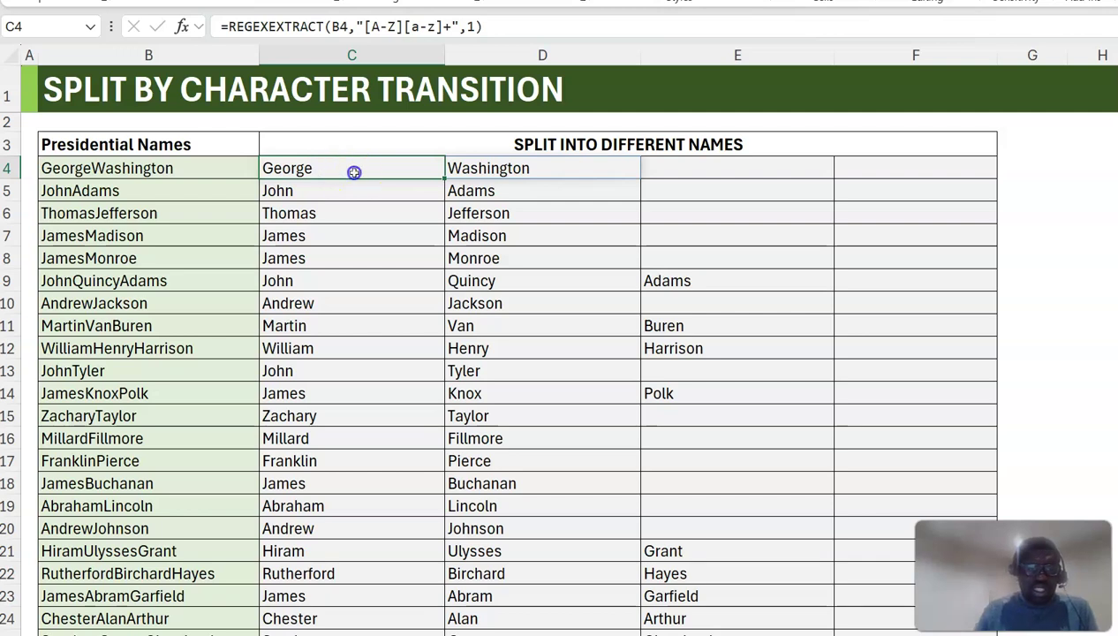
double_click(352, 170)
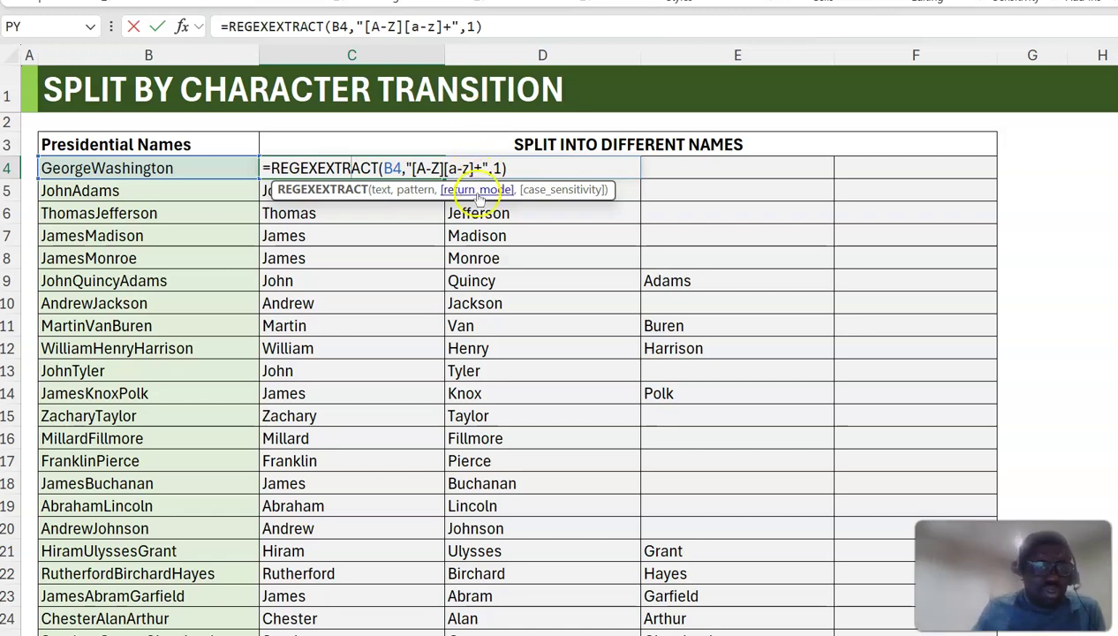
left_click(480, 167)
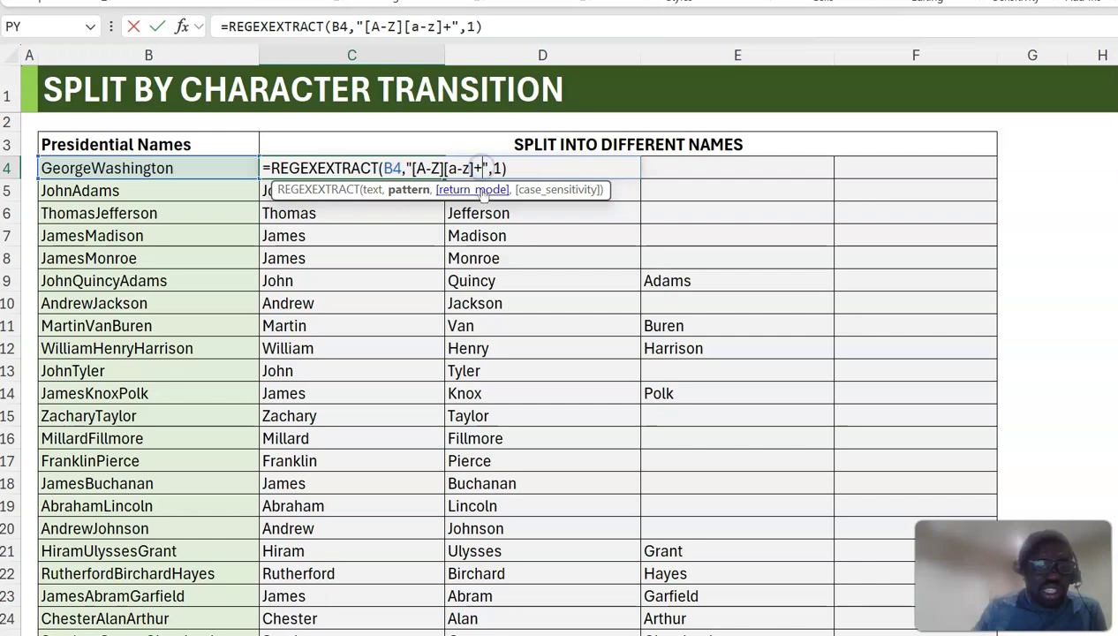
key("BackSpace")
type("*")
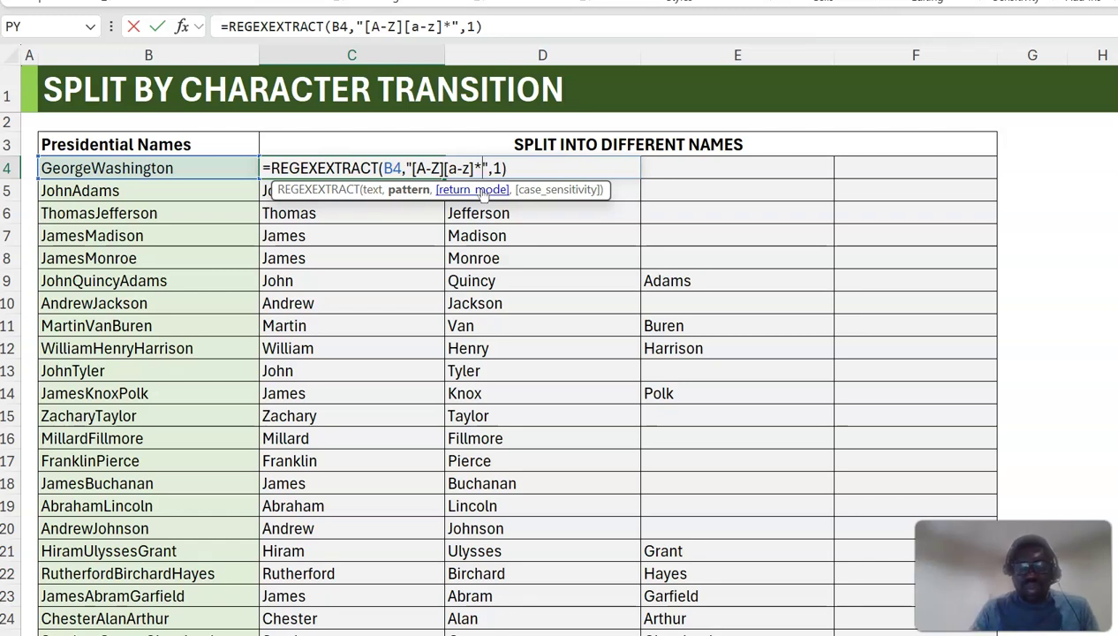
key("ctrl+Return")
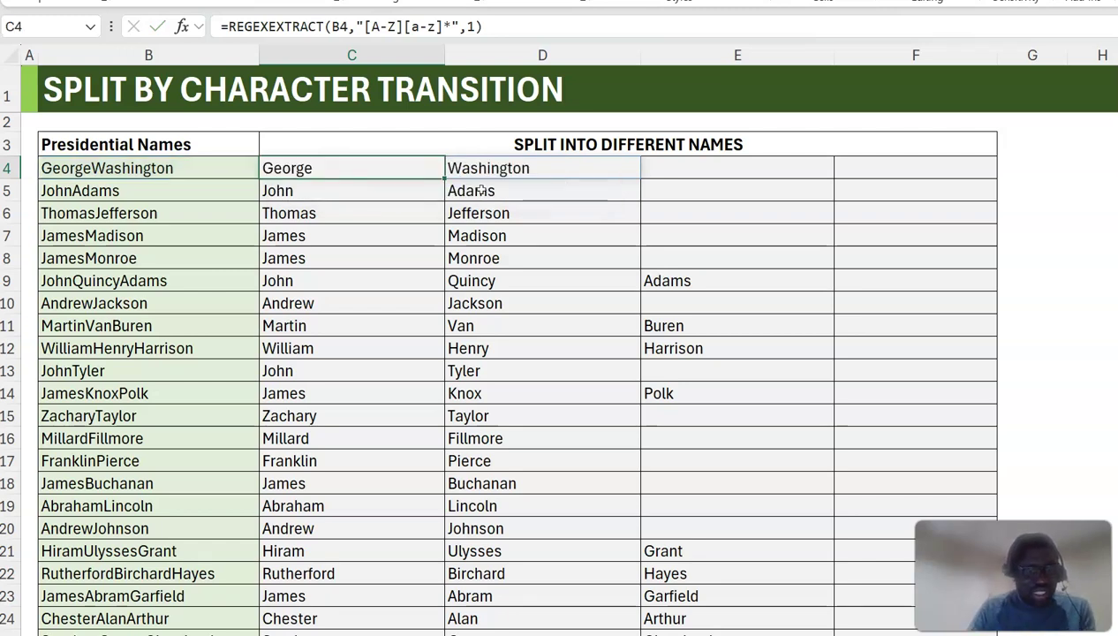
- Copy the revised C4 formula down over the existing formulas for the rest of the name list
key("Down")
key("ctrl+shift+Down")
key("ctrl+d")
key("Down")
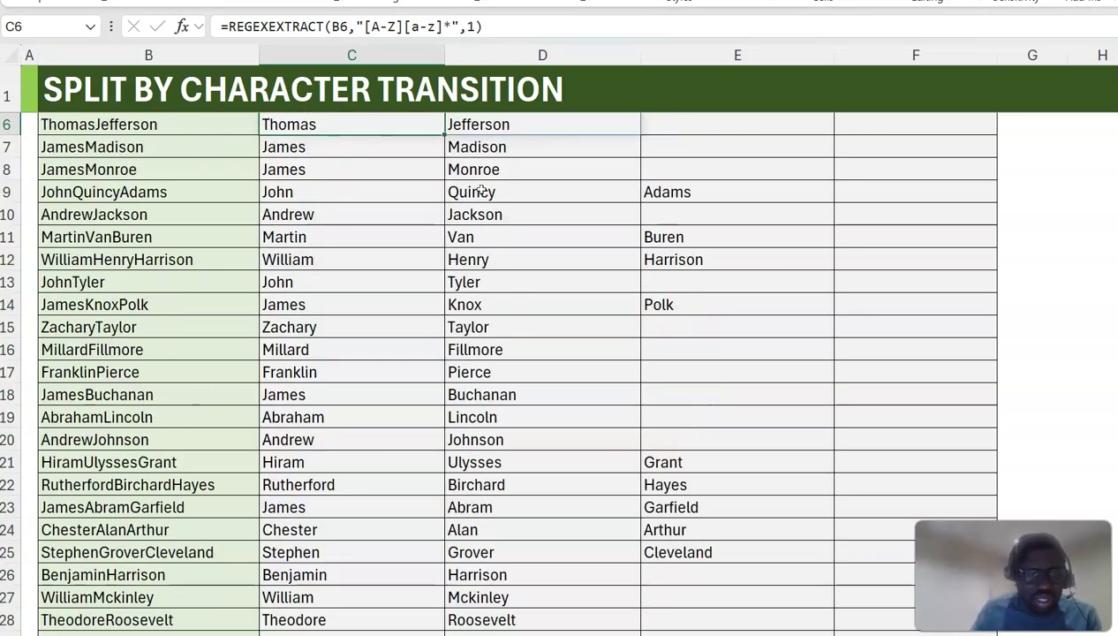
- Check the split first name, middle initial and last name in rows 38 and 35
left_click(364, 435)
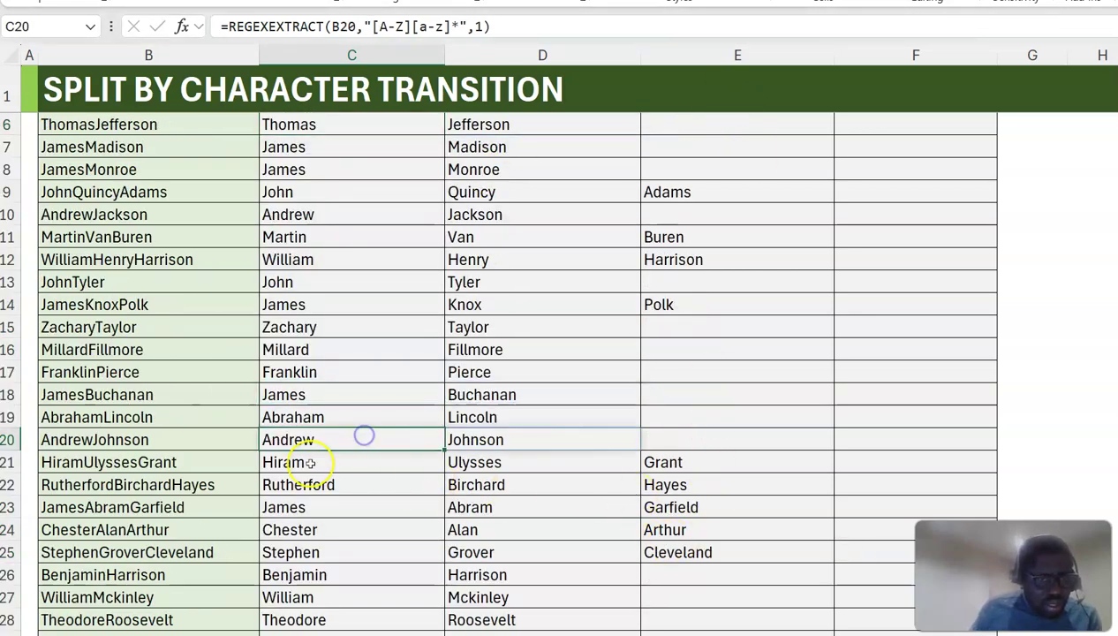
scroll(324, 486, "down", 6)
left_click(288, 447)
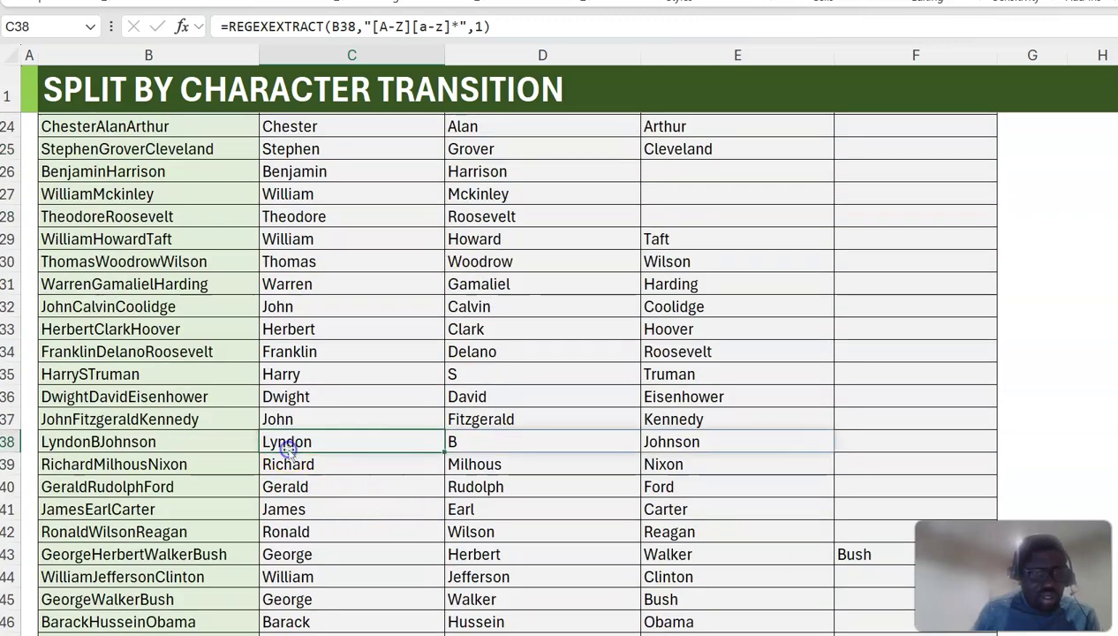
left_click(460, 438)
left_click(697, 442)
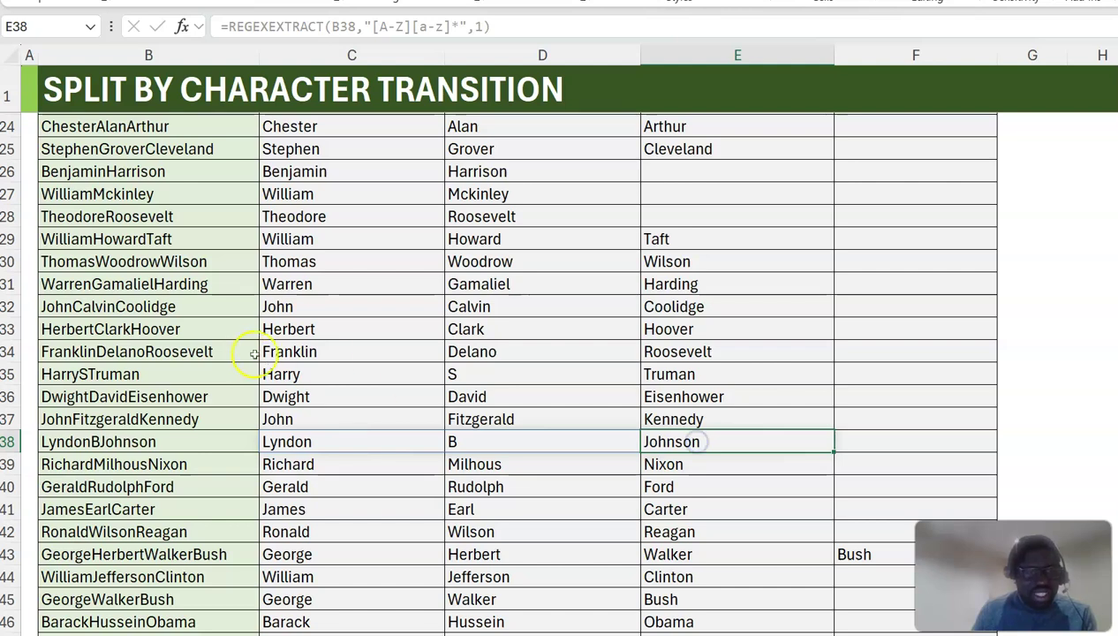
left_click(309, 371)
left_click(474, 377)
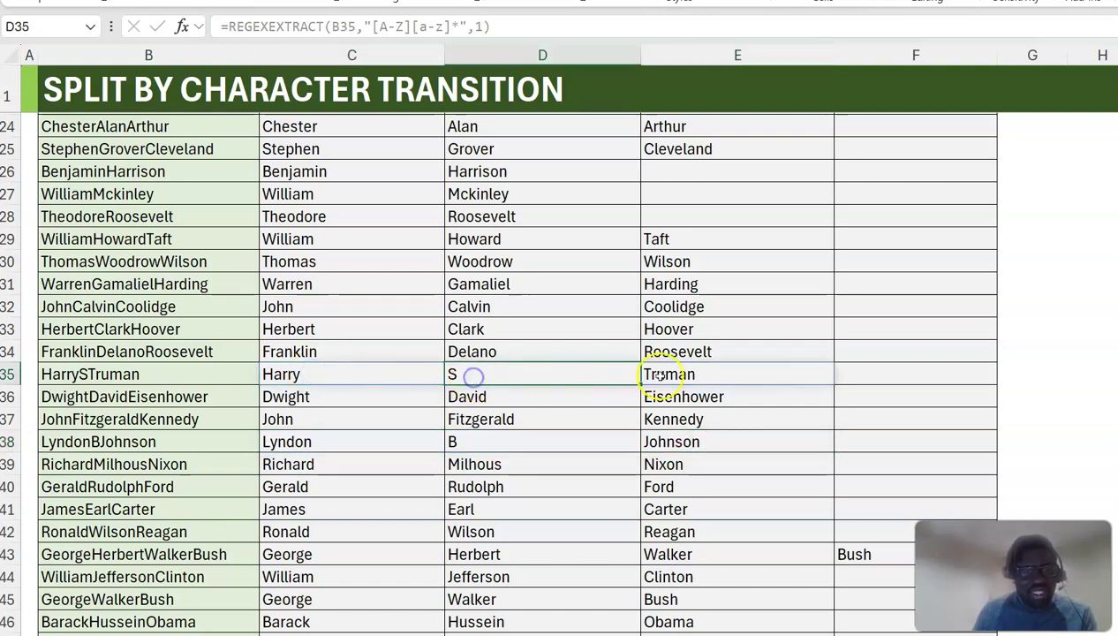
left_click(686, 369)
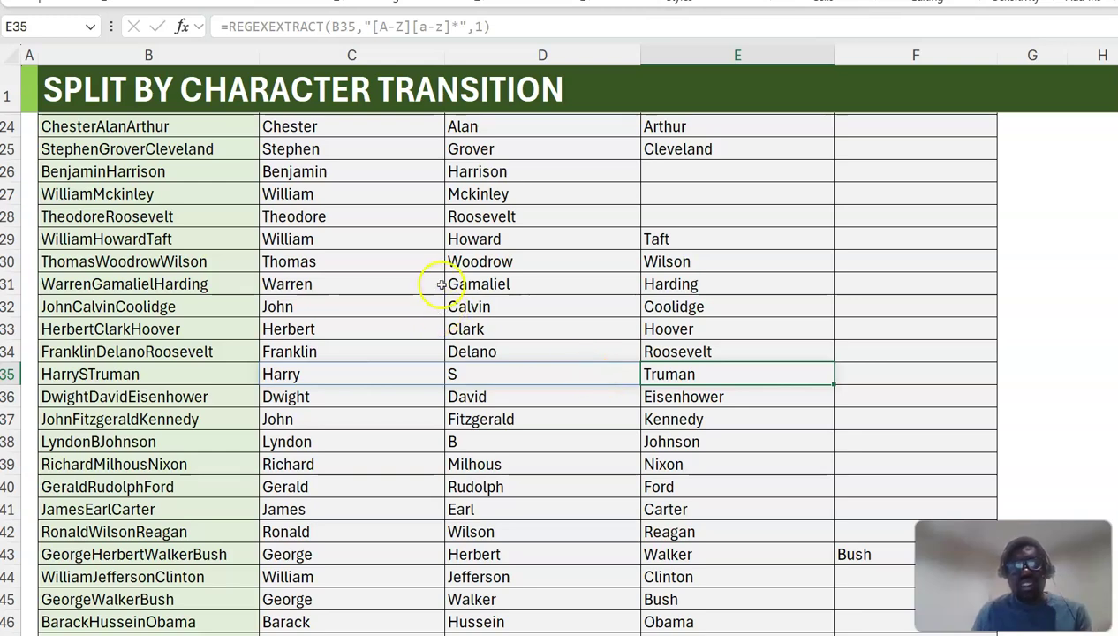
- Switch to the Useful Regex Example sheet and examine the subject-and-mark text for students A and B in C6 and C7
scroll(442, 296, "up", 7)
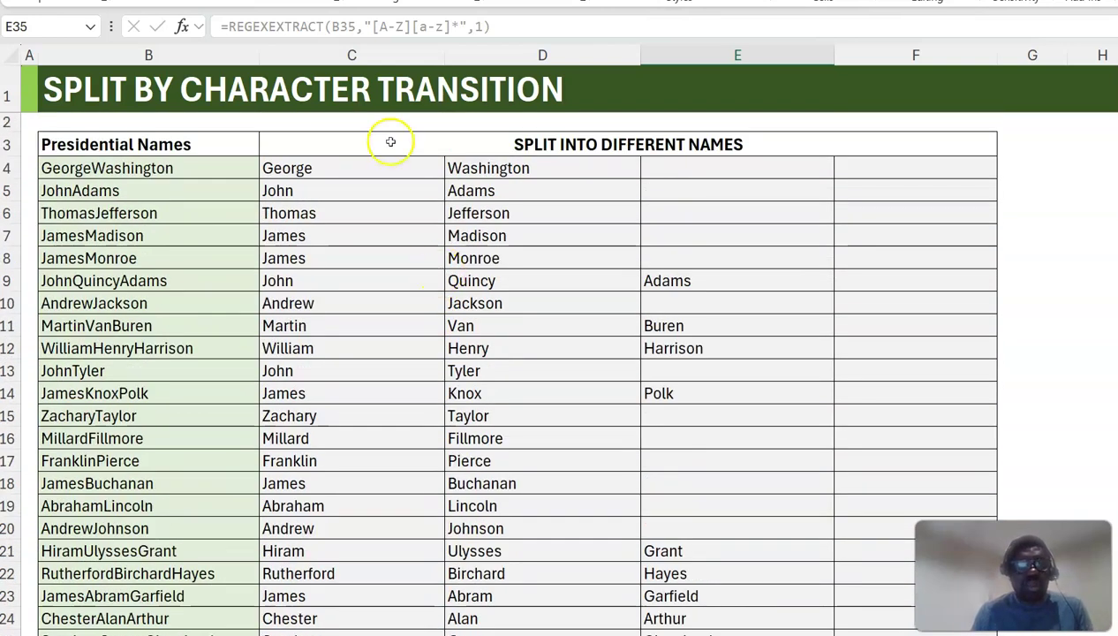
left_click(338, 164)
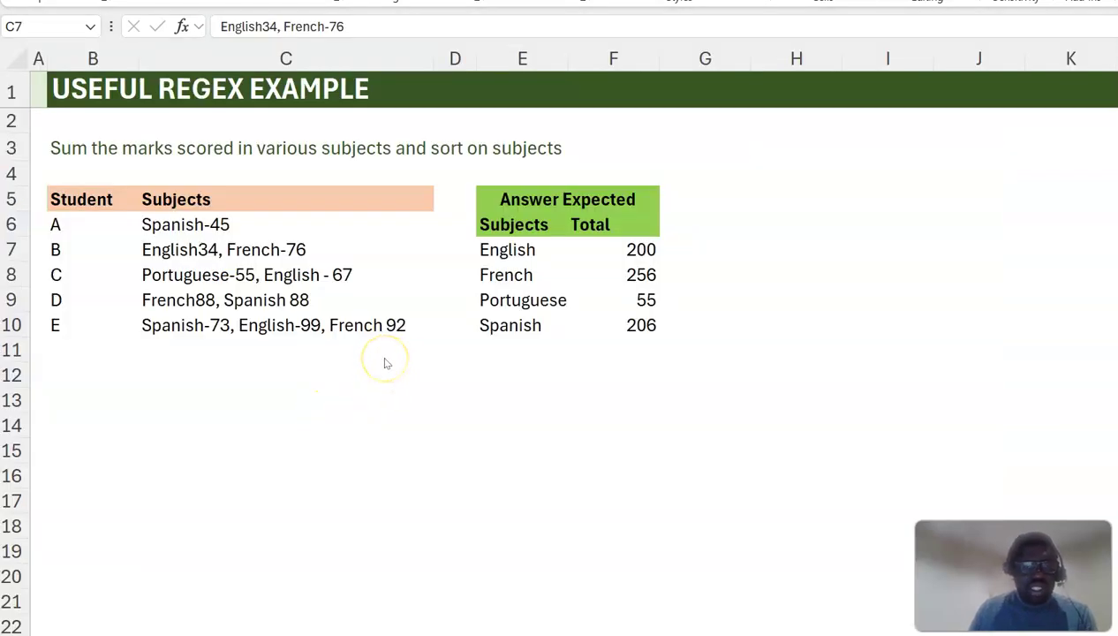
left_click(223, 217)
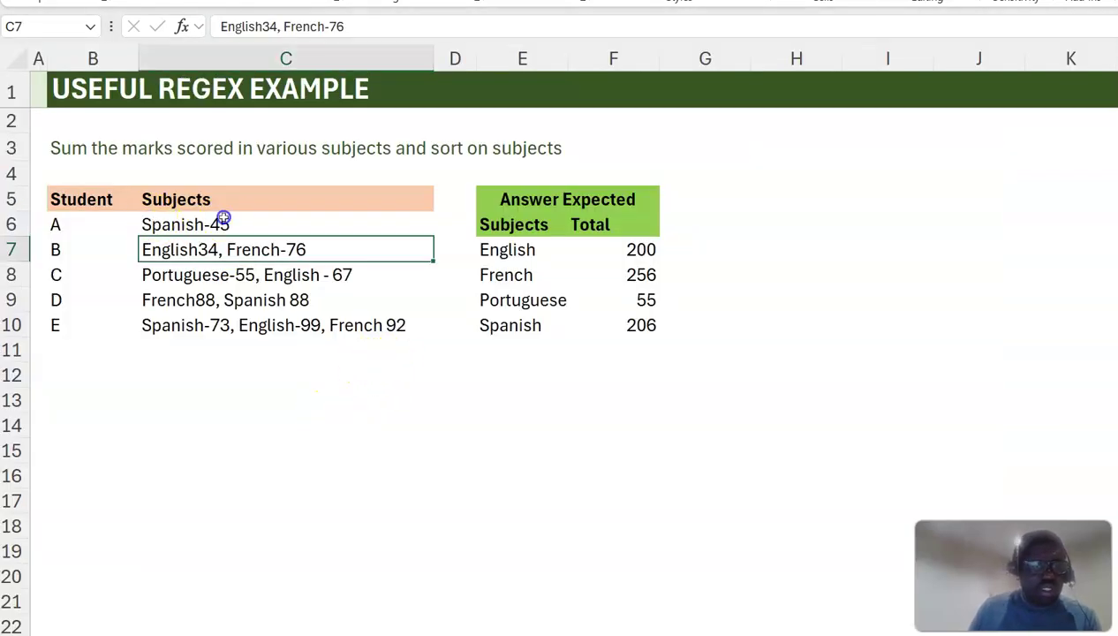
left_click(228, 223)
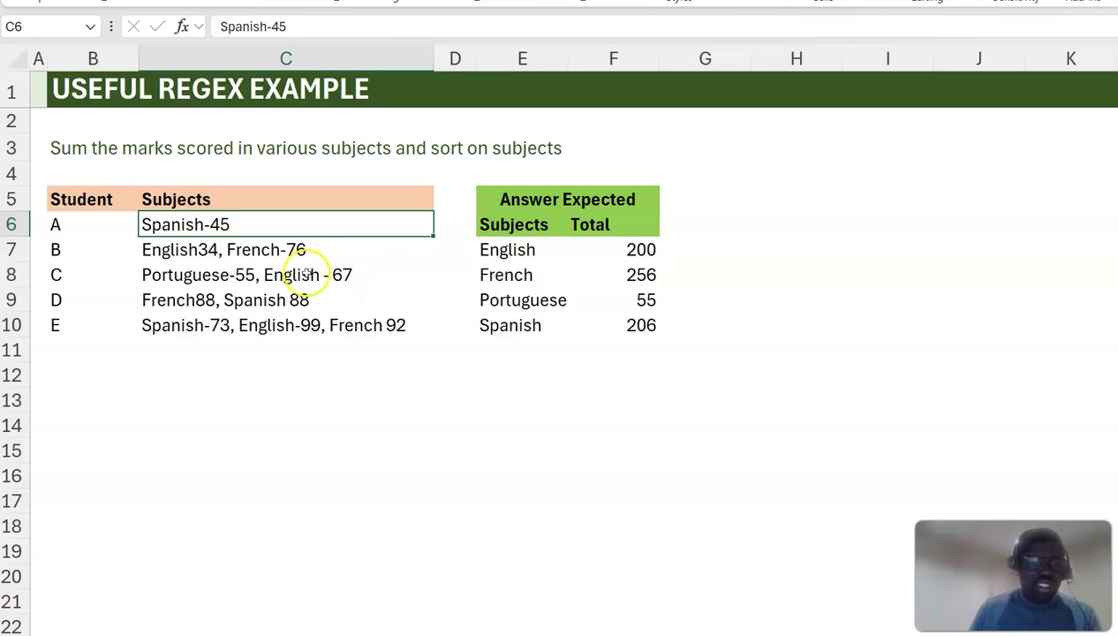
left_click(221, 224)
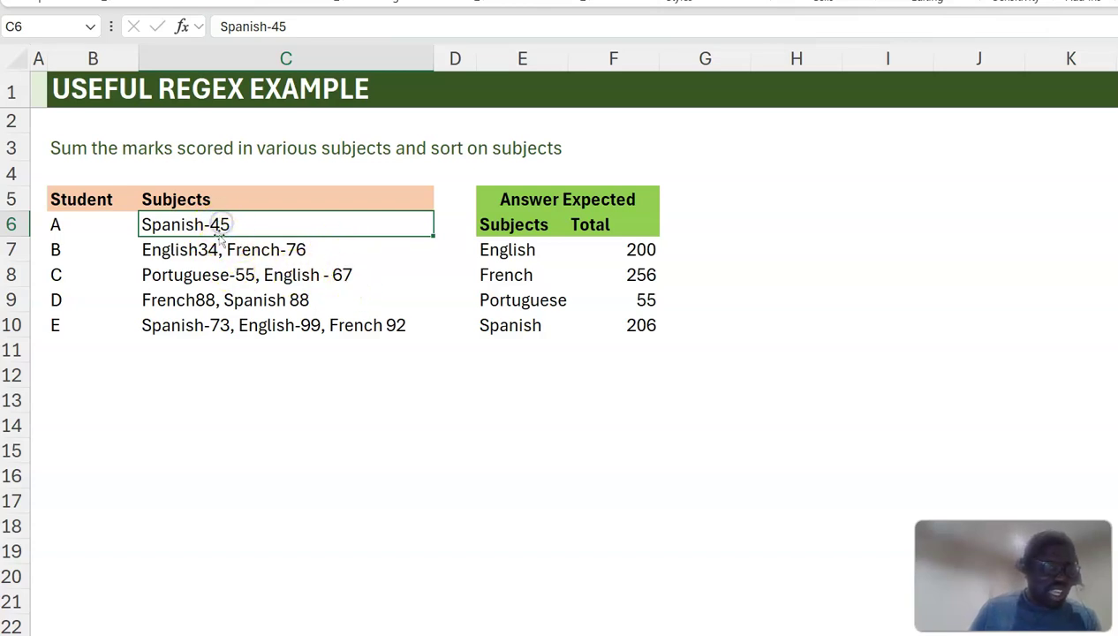
left_click(187, 251)
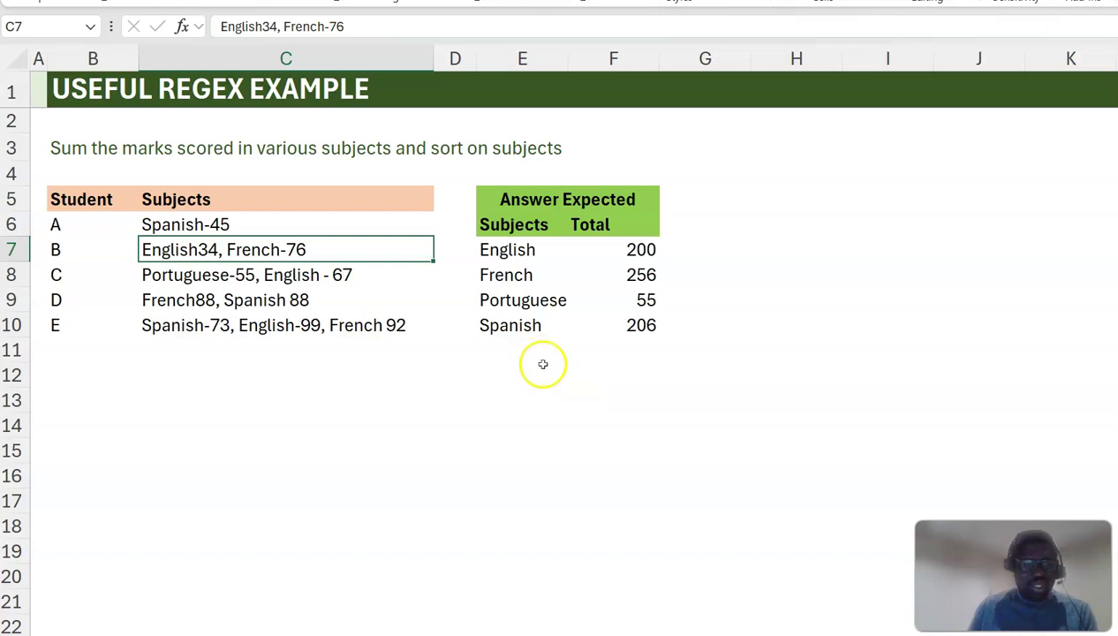
- Enter =REGEXEXTRACT(C7,"[A-Z][a-z]+",1) in H7 to extract all of student B's subject names
left_click(781, 246)
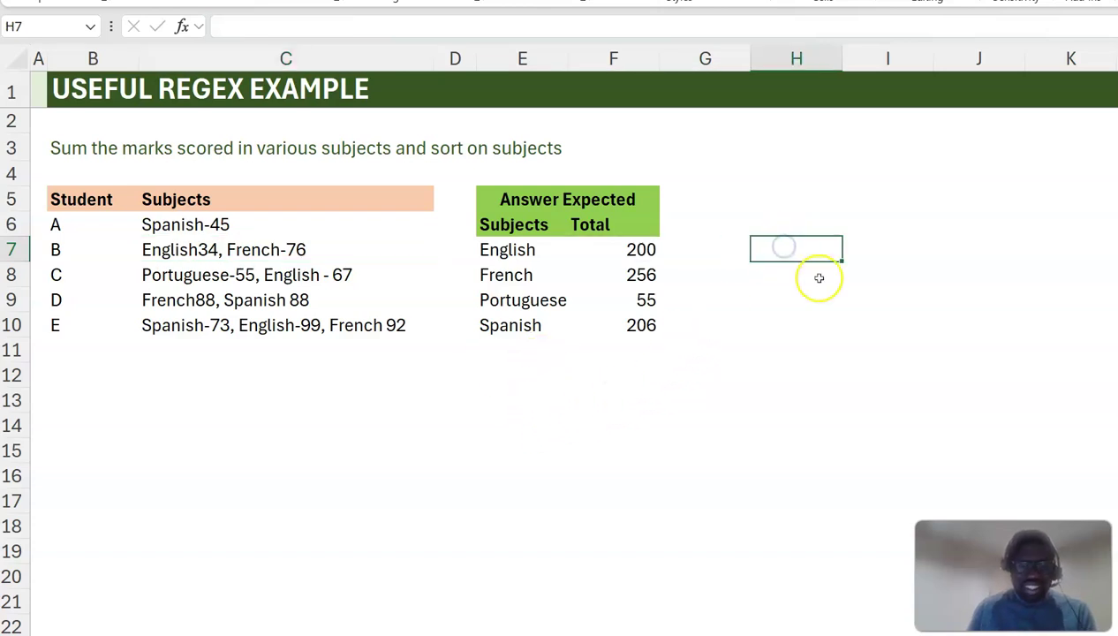
type("=rege")
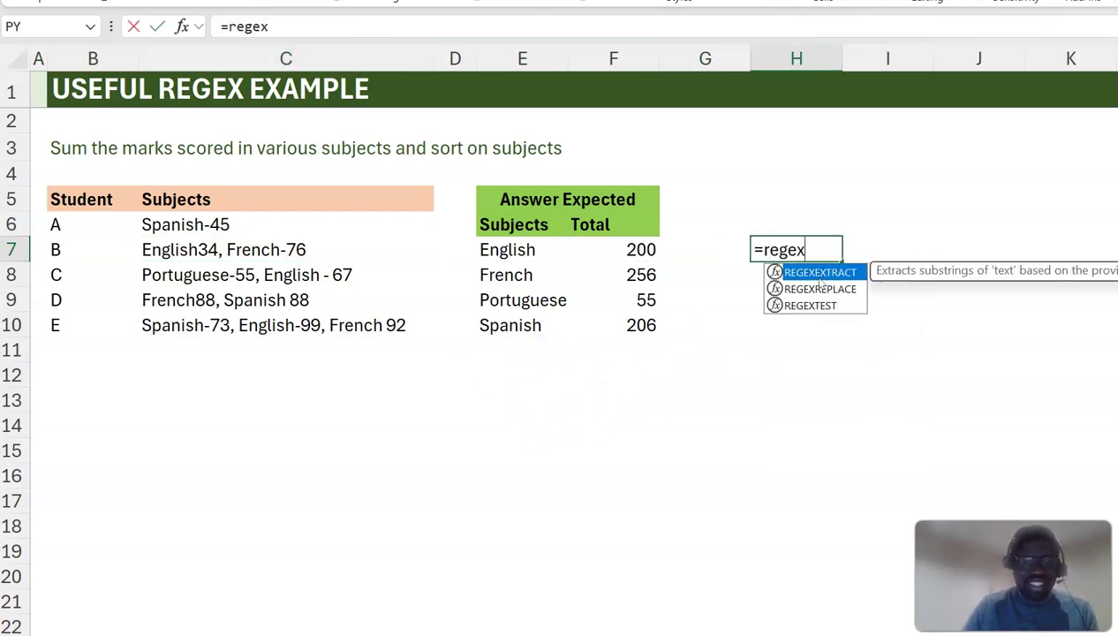
type("x")
key("Tab")
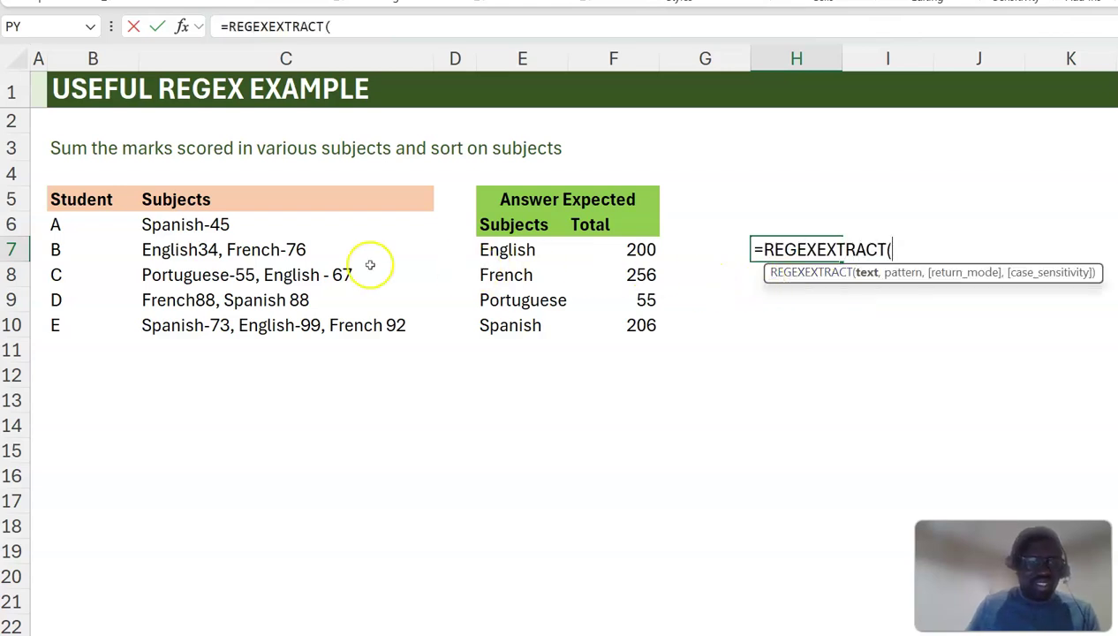
left_click(223, 252)
type(",")
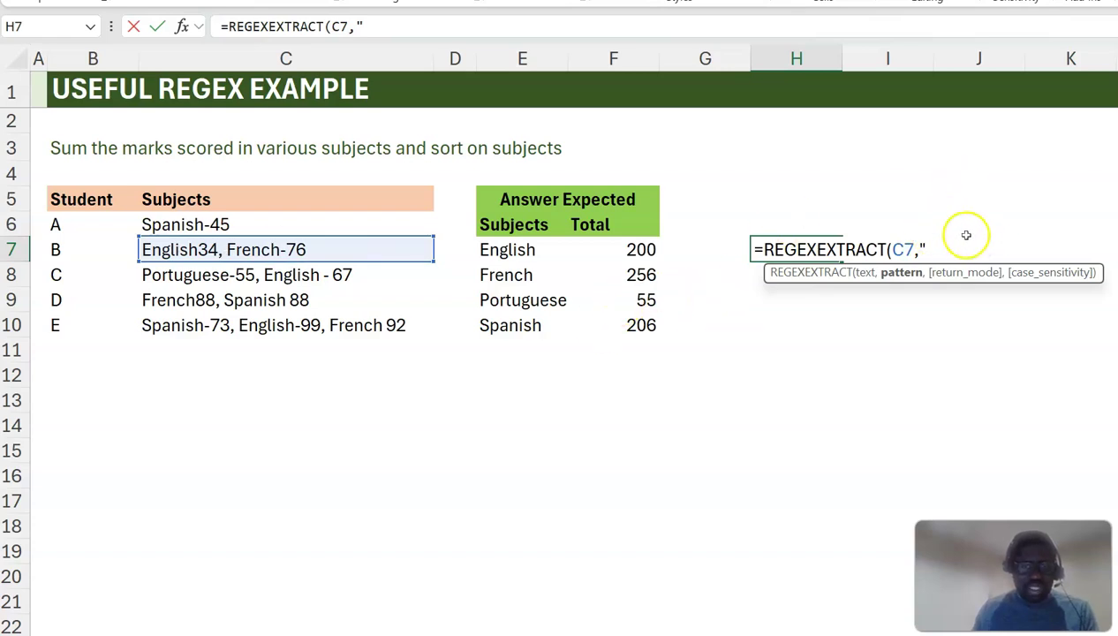
type("\"[")
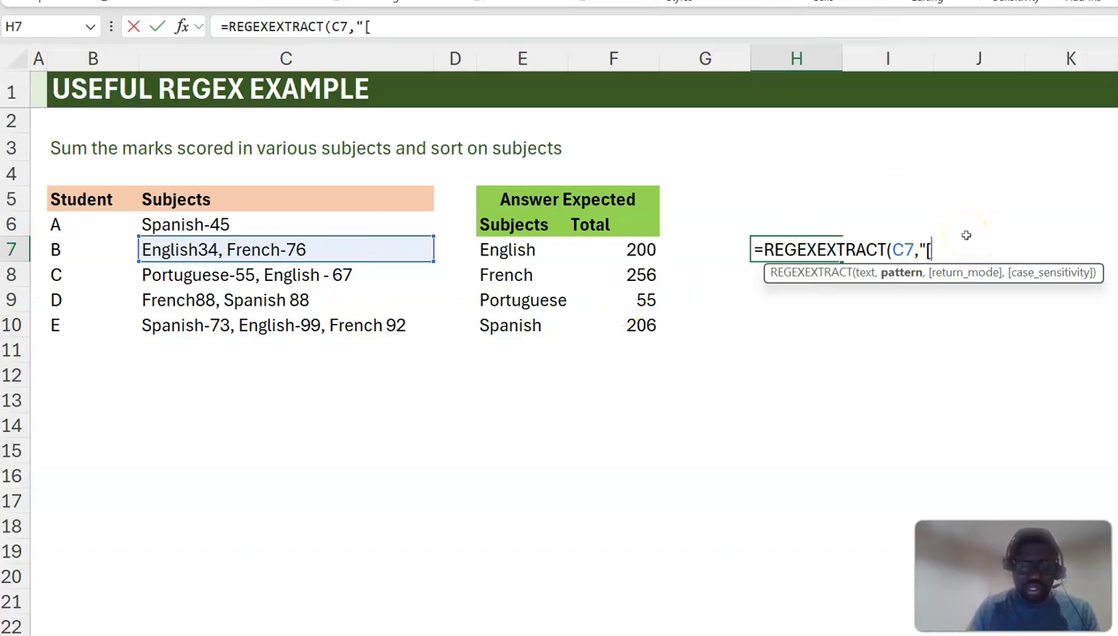
type("A-Z]")
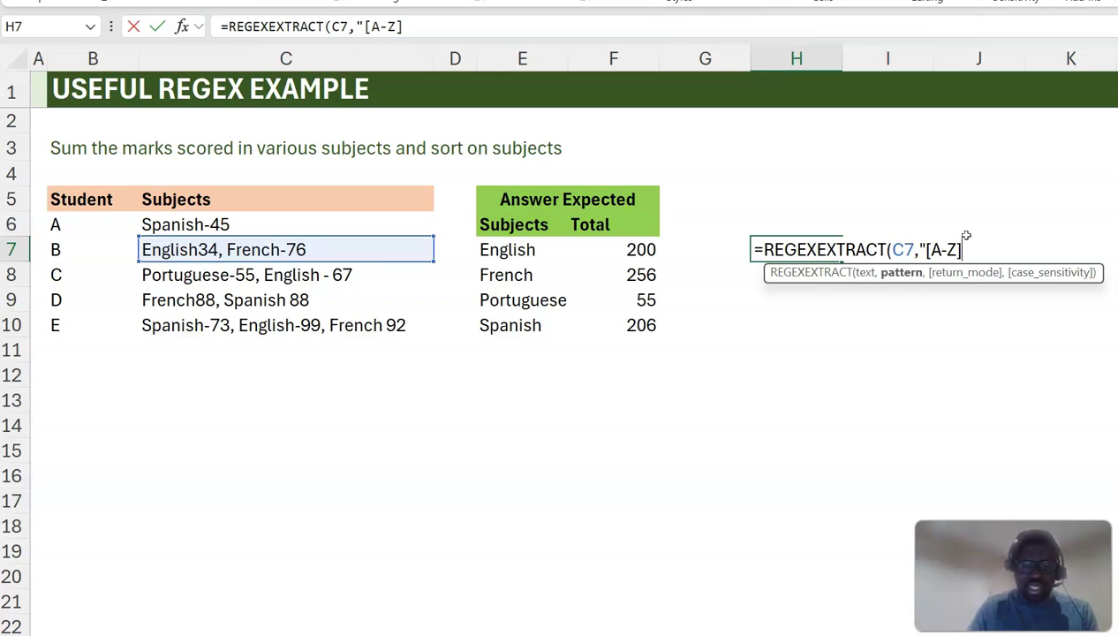
type("[a-z]")
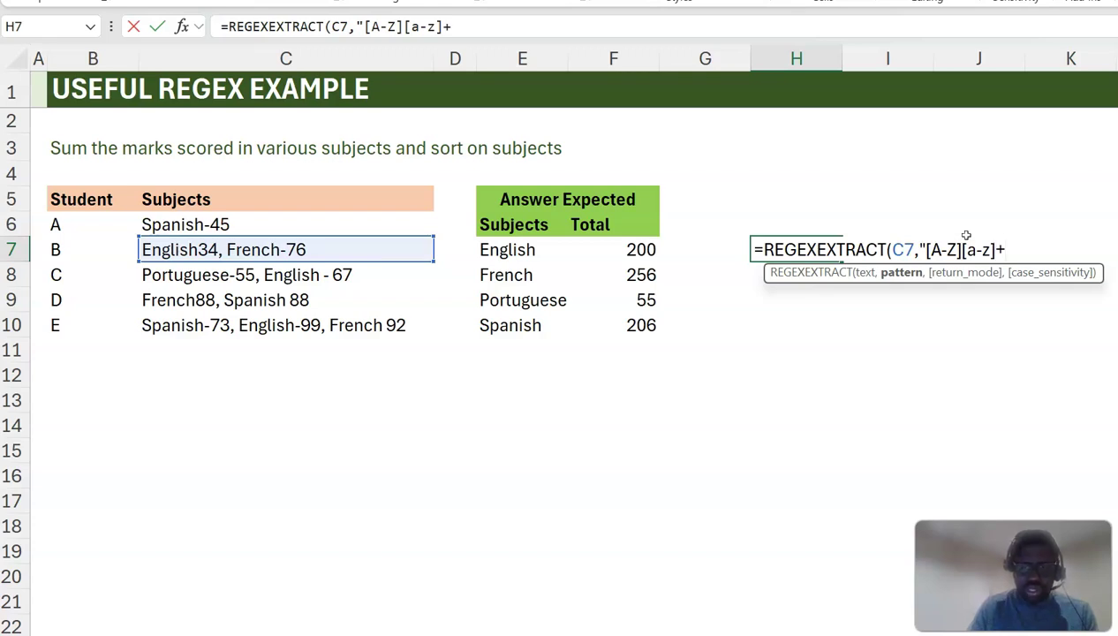
type("+\"")
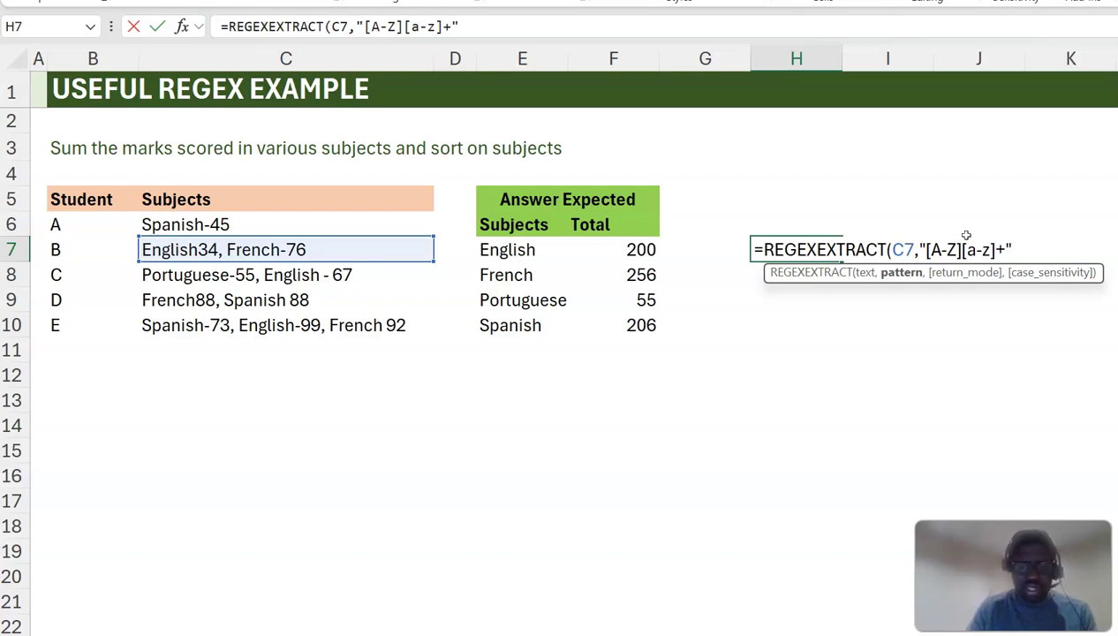
type(",1)")
key("Return")
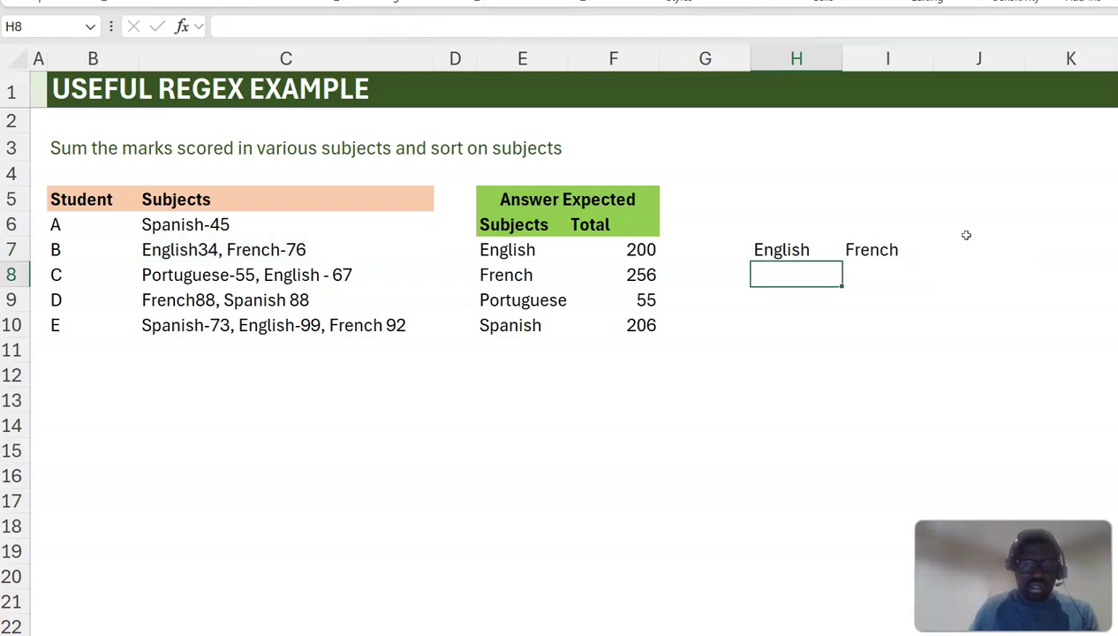
- Rewrite H7's formula with a case-insensitive letter pattern, as =REGEXEXTRACT(C7,"[a-z]+",1,1)
left_click(791, 249)
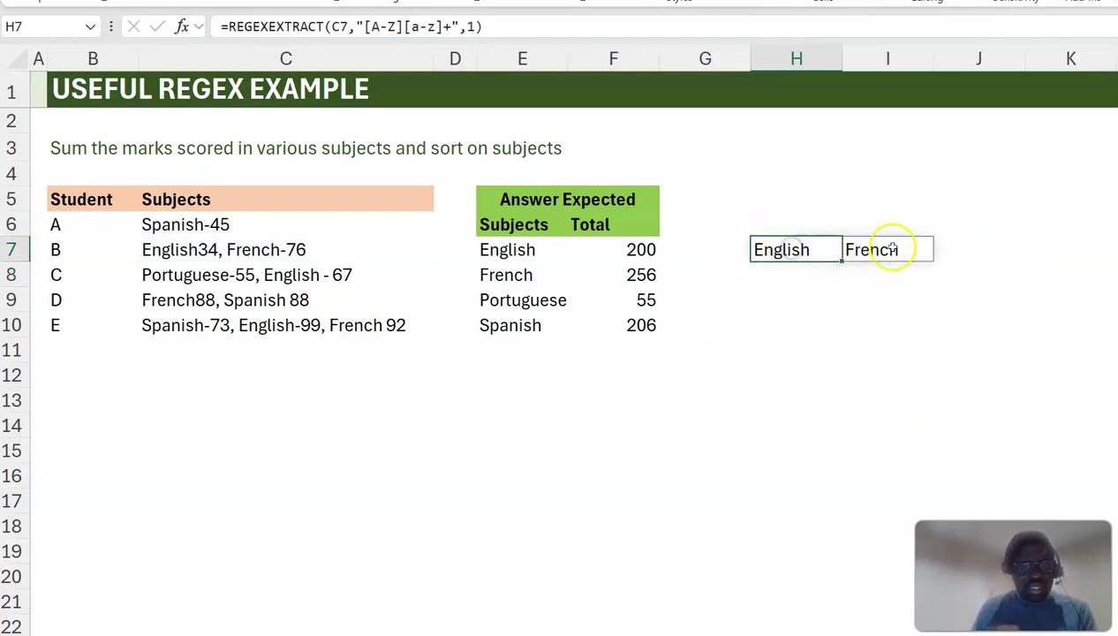
left_click(866, 250)
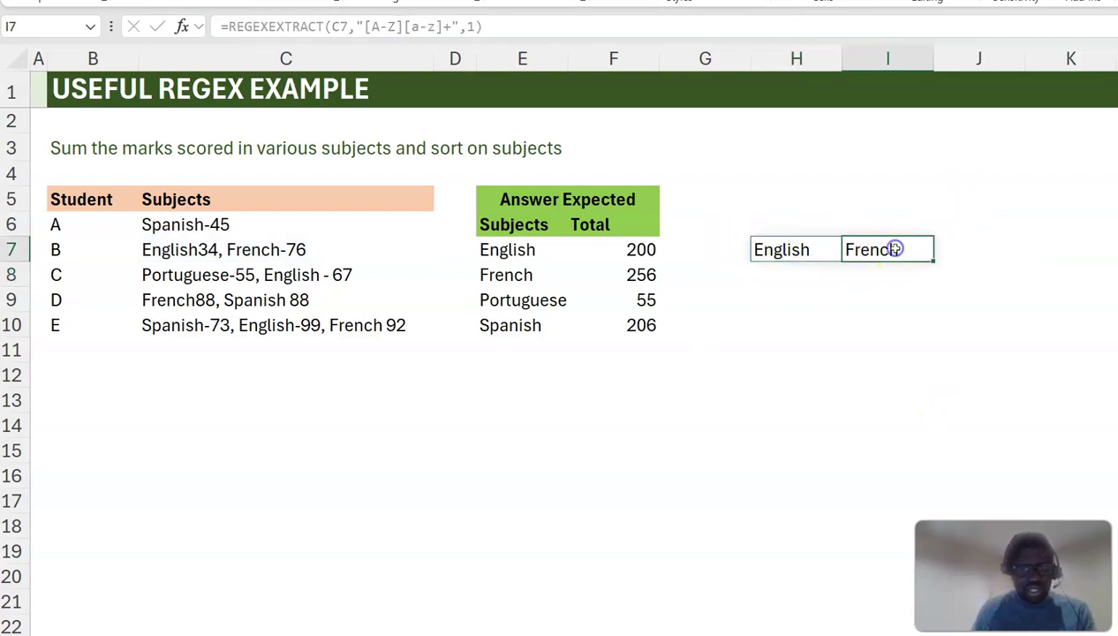
double_click(809, 250)
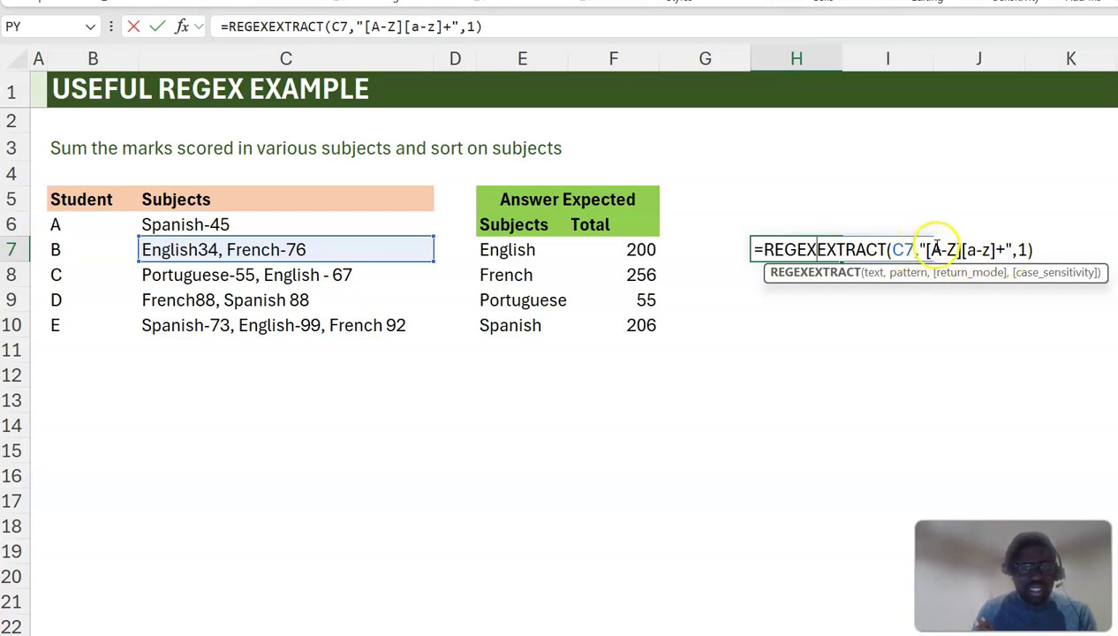
left_click_drag(923, 250, 1040, 253)
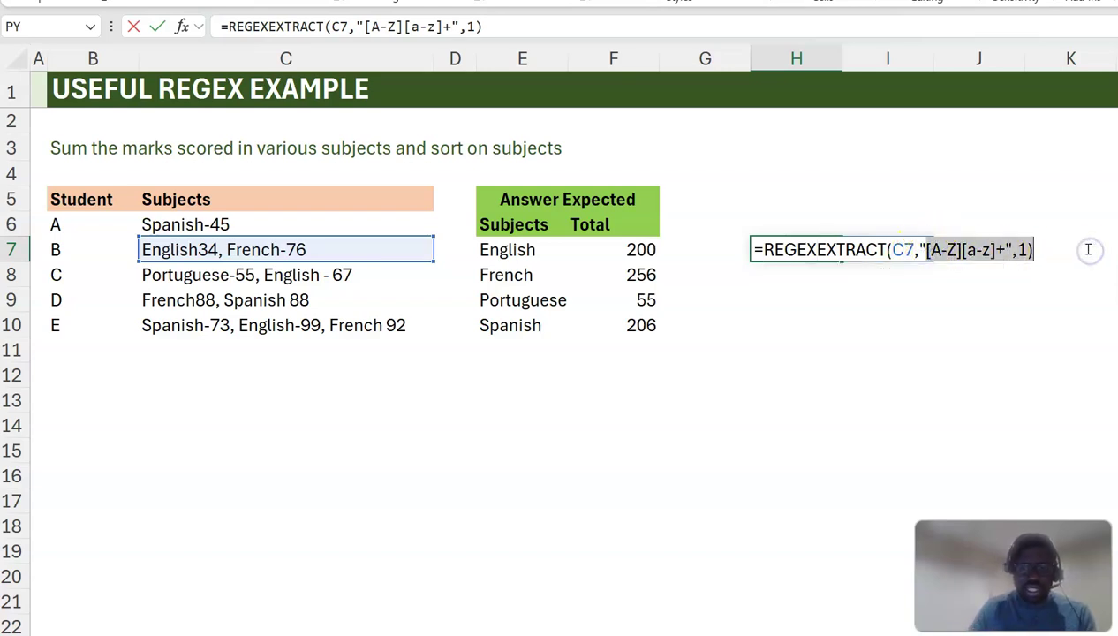
key("BackSpace")
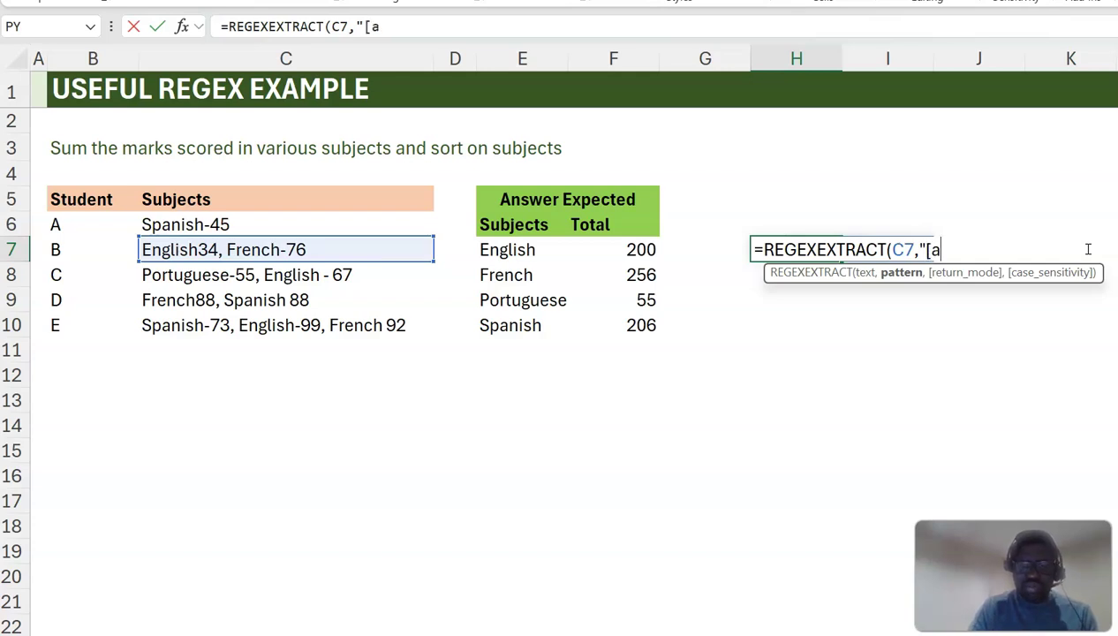
type("[a-z]+\",")
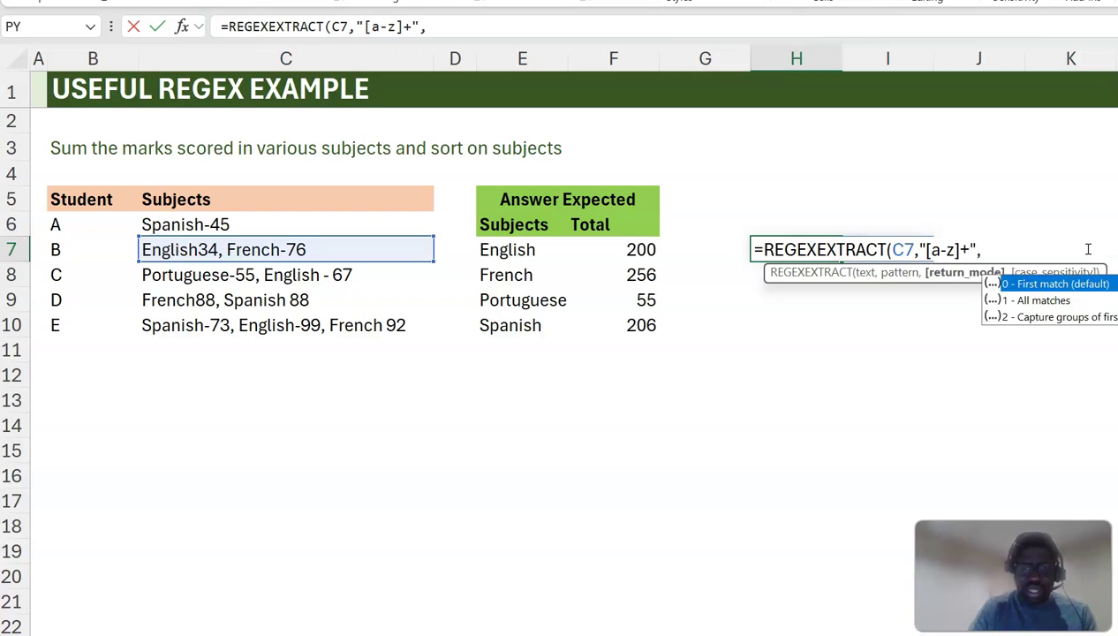
type("1,1")
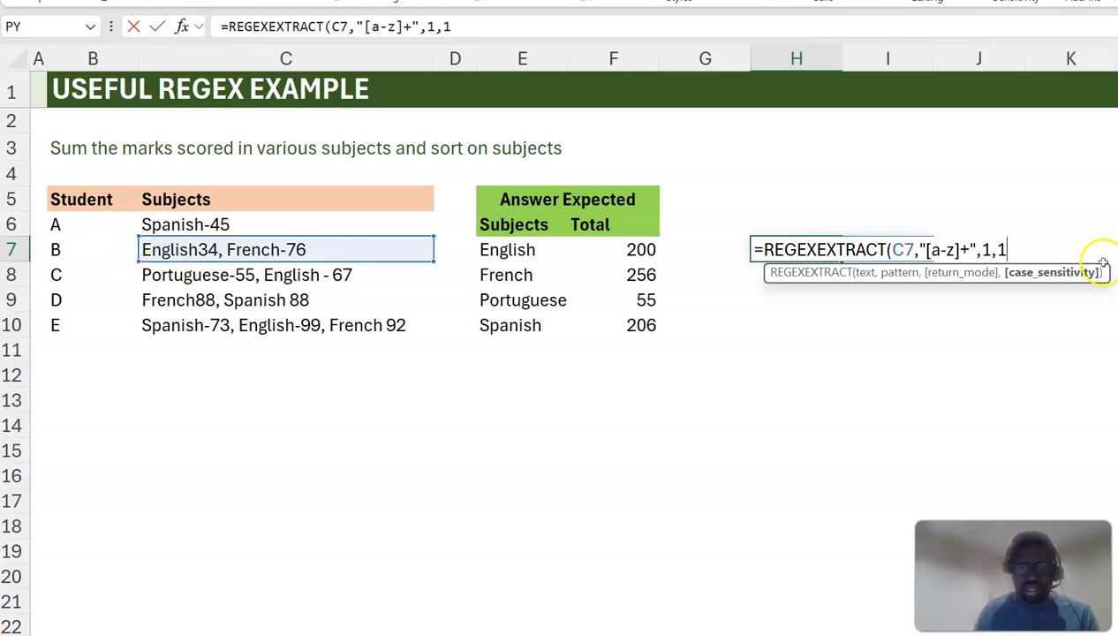
type(")")
key("Return")
key("Up")
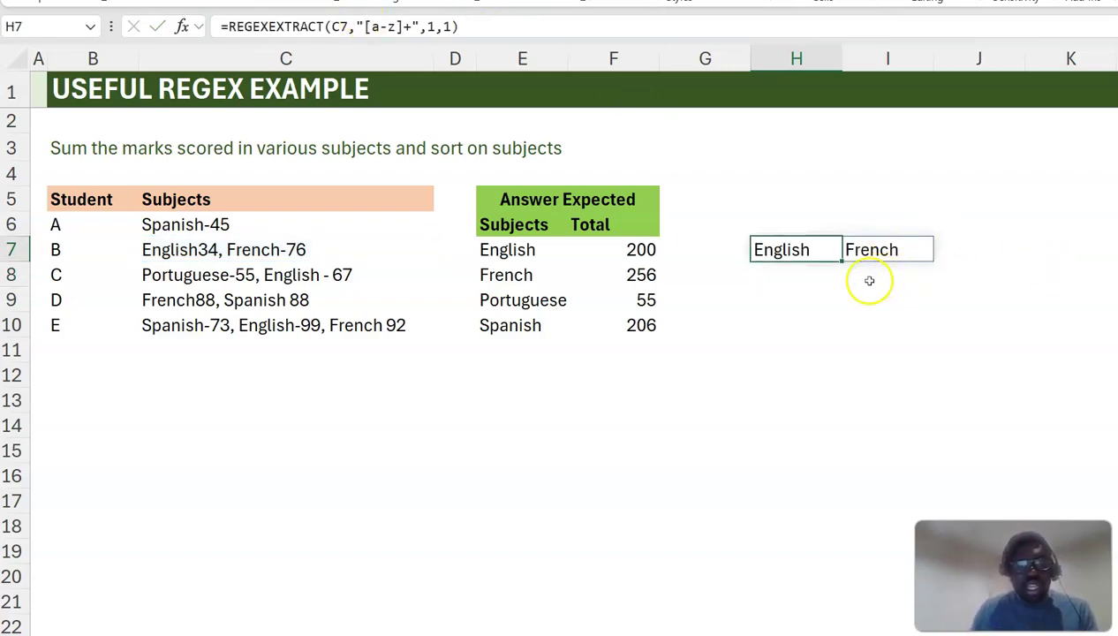
- Enter =REGEXEXTRACT(C7,"\d+",1) in H8 to extract student B's marks, and compare it with the subjects in H7
left_click(813, 277)
type("=regexe")
key("Tab")
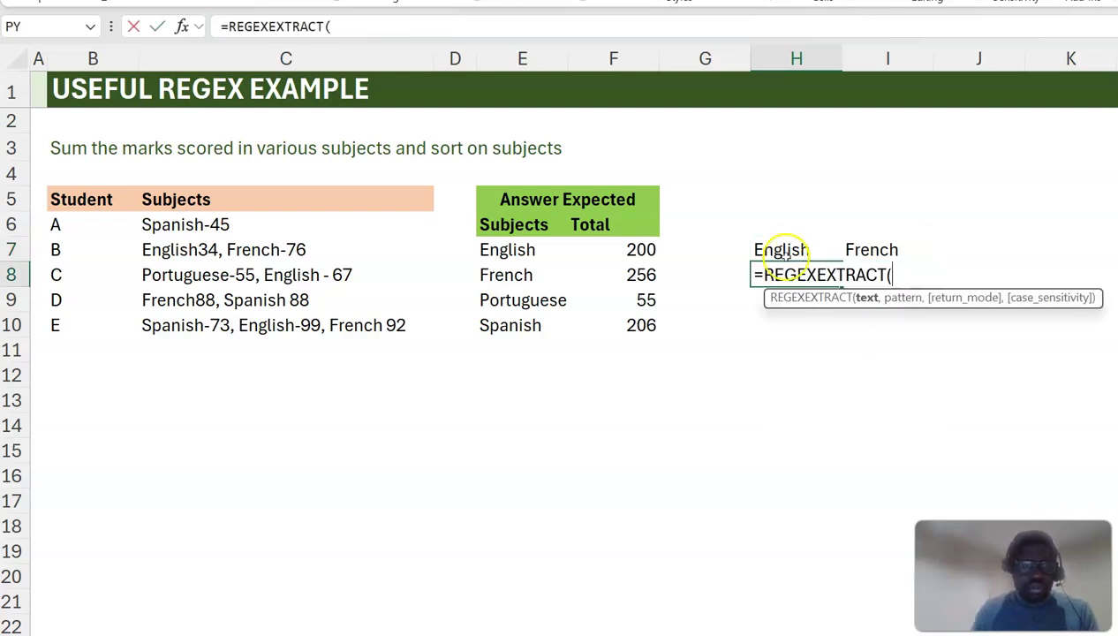
left_click(296, 250)
type(",\"\\d")
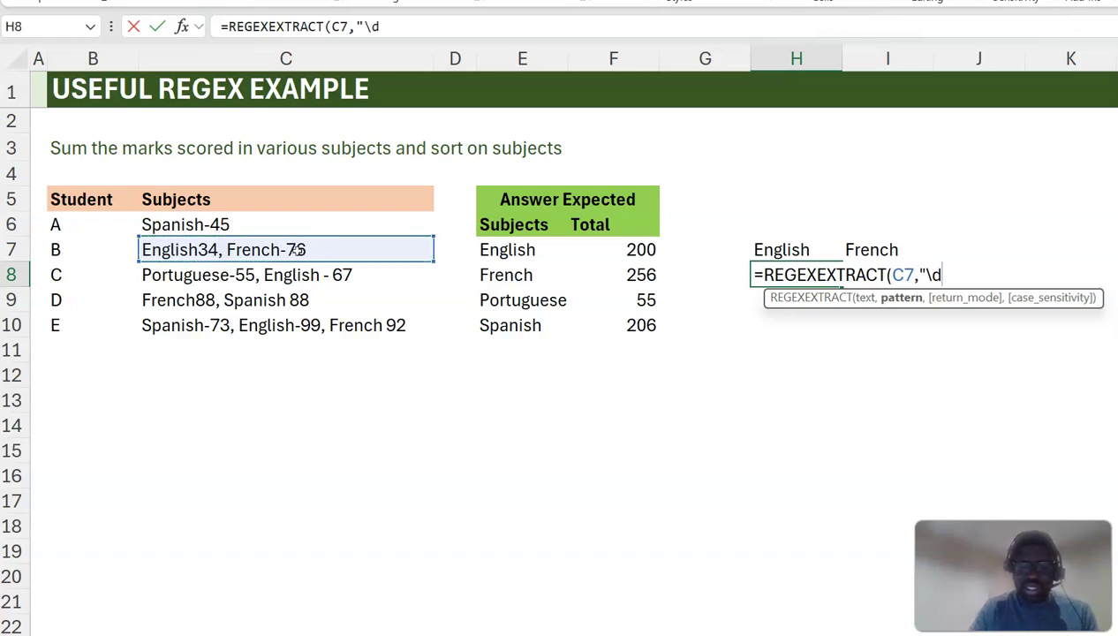
type("+\",1)")
key("Return")
key("Up")
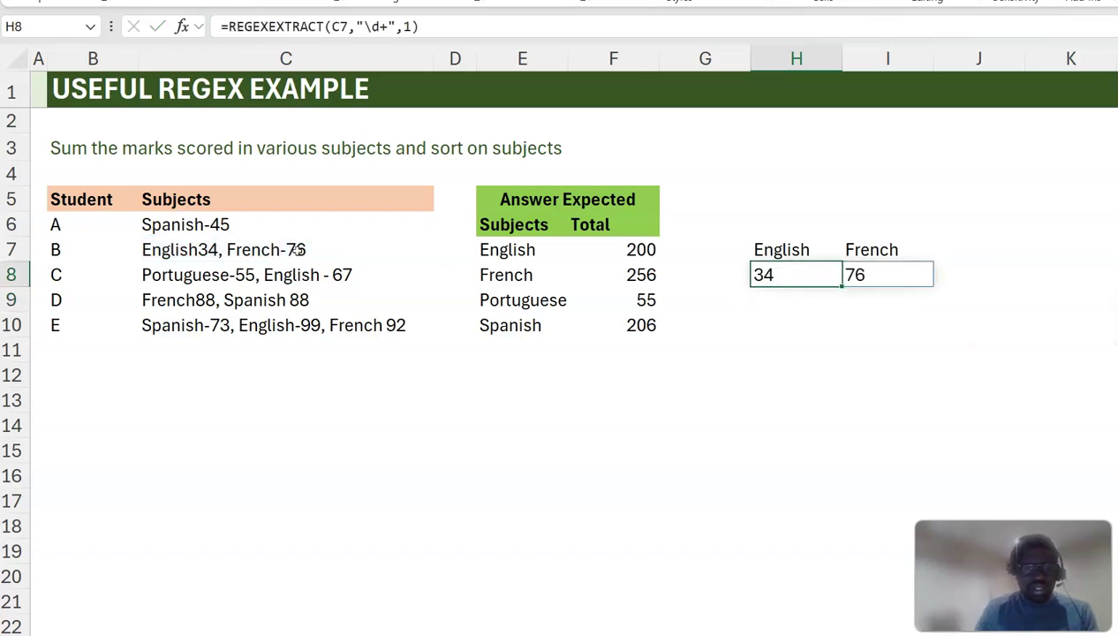
left_click(799, 250)
left_click(807, 270)
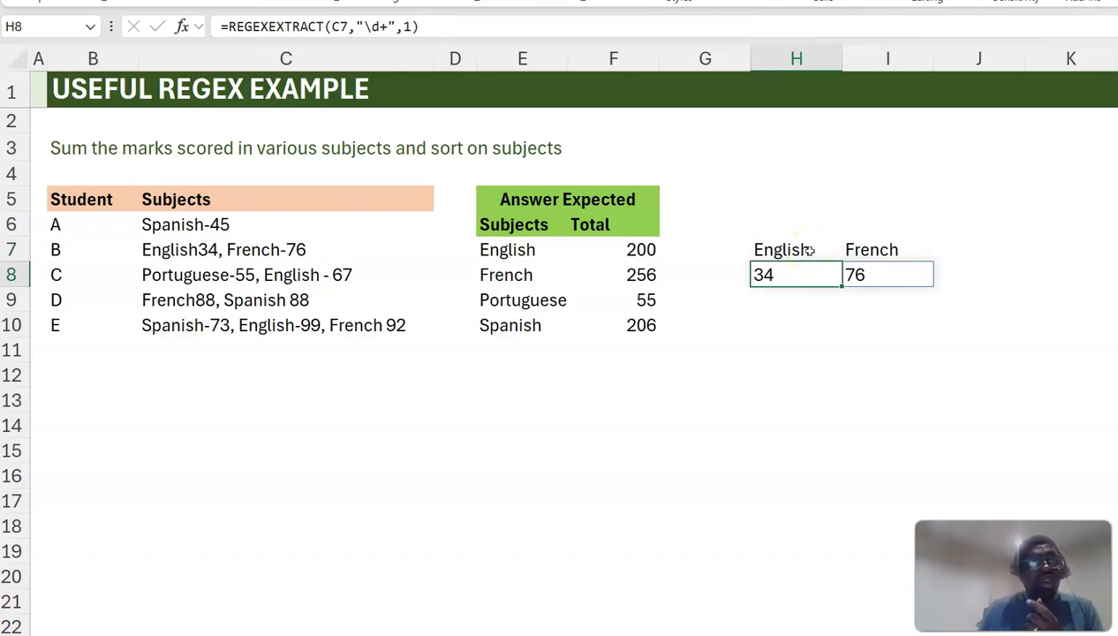
- Extend H7's pattern to "[a-z]+|\d+" so it extracts subjects and marks together, and clear the separate marks formula in H8
left_click(809, 251)
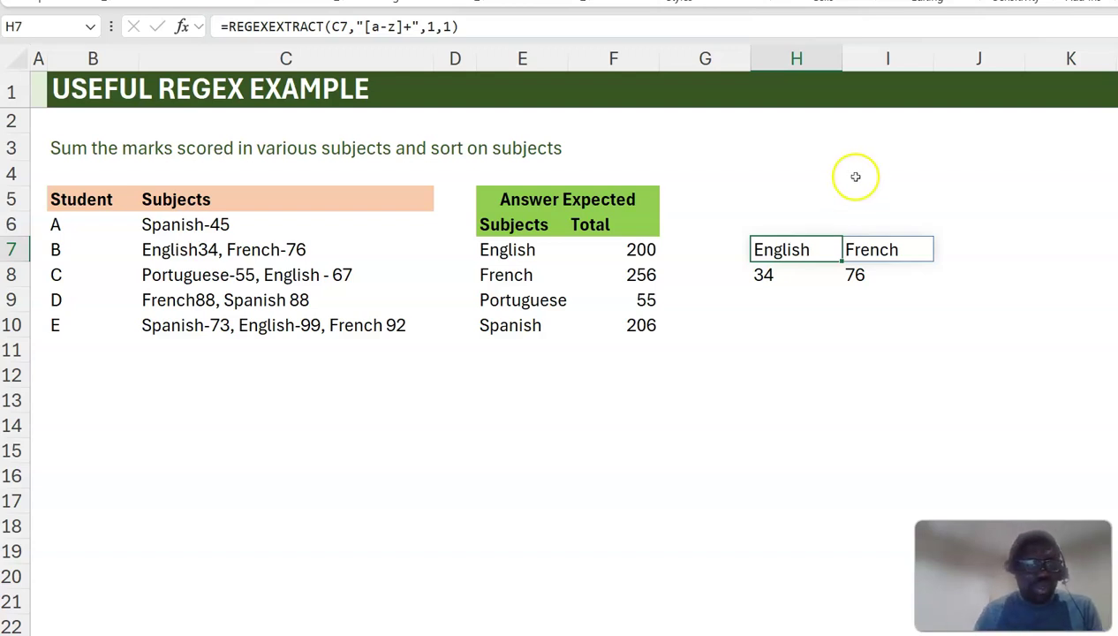
double_click(791, 251)
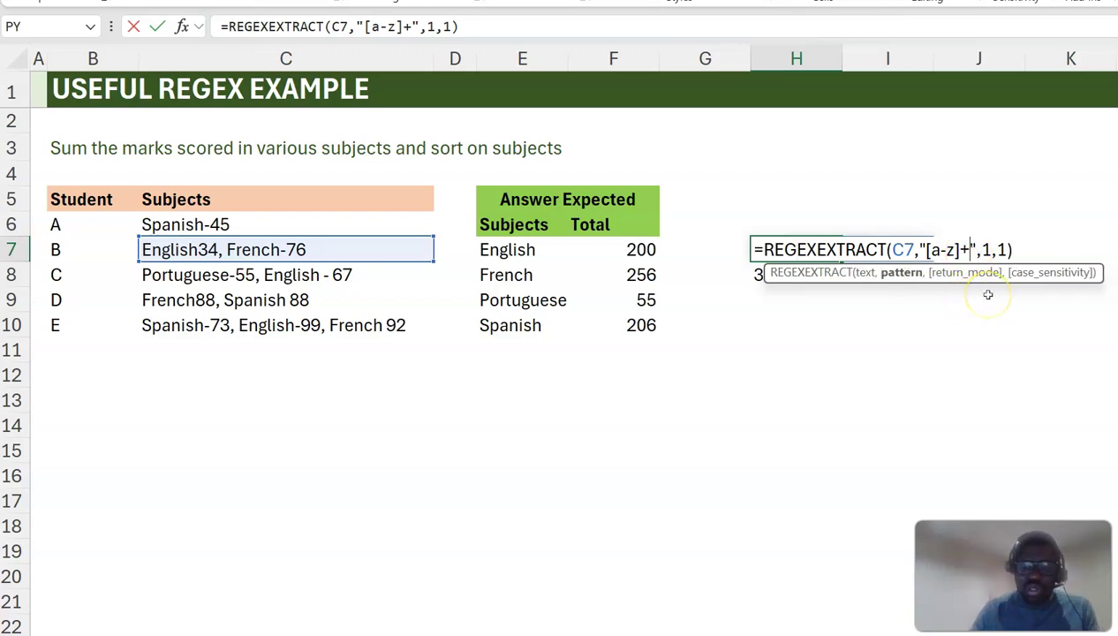
type("|")
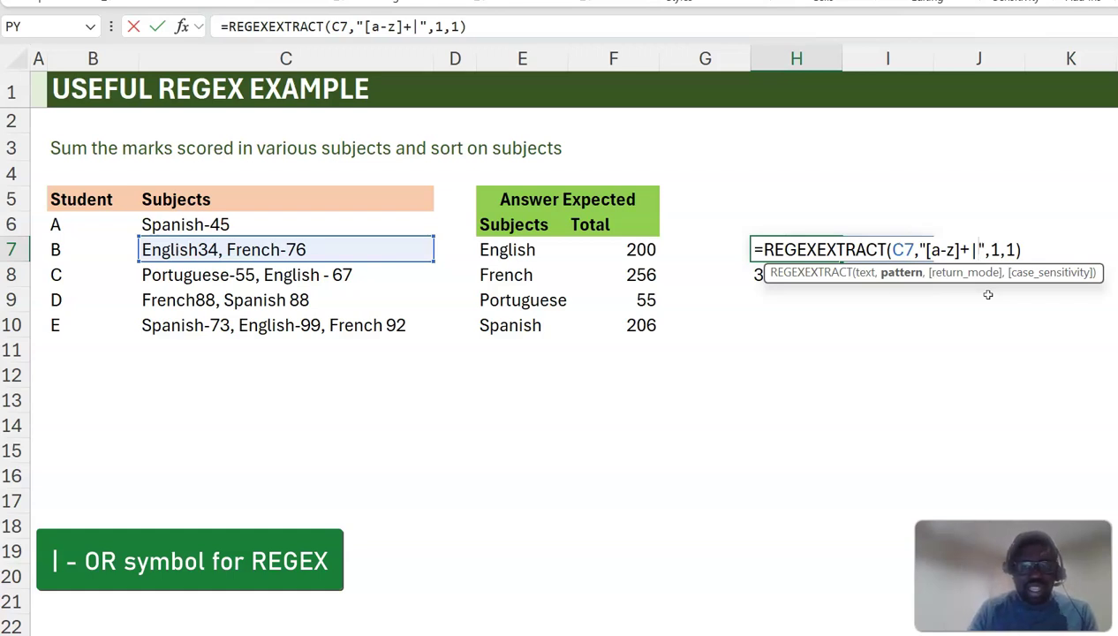
type("\\d")
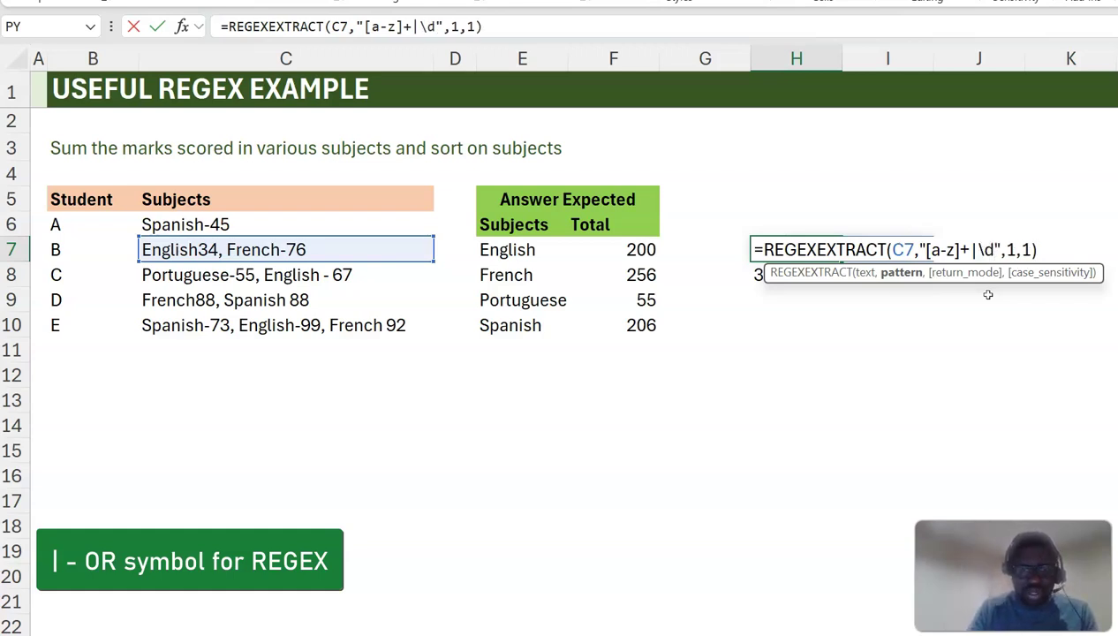
type("+")
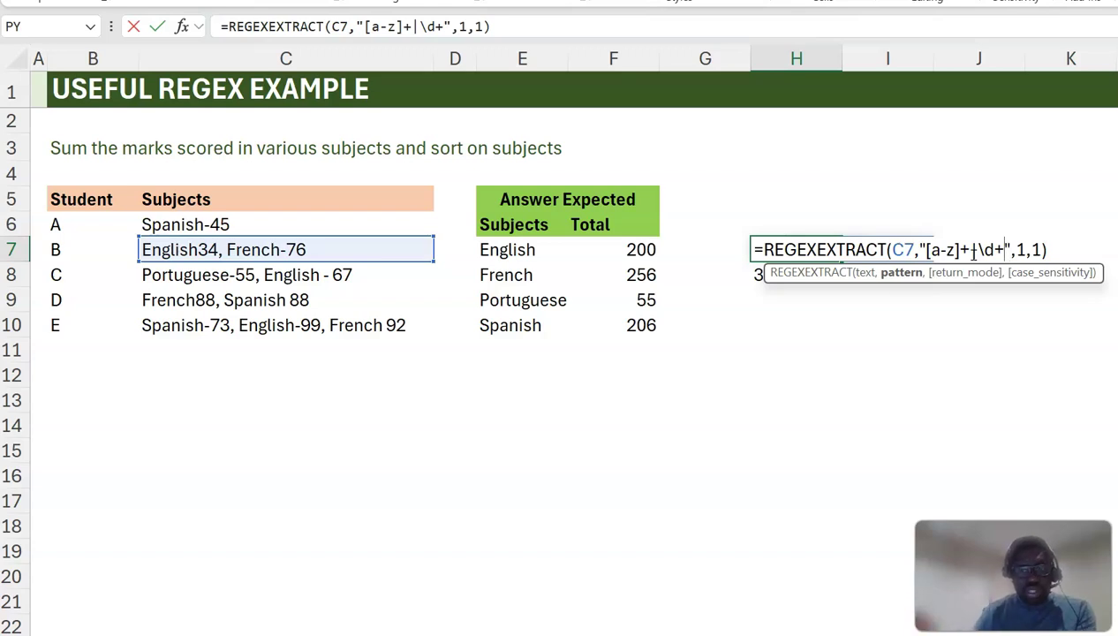
key("Return")
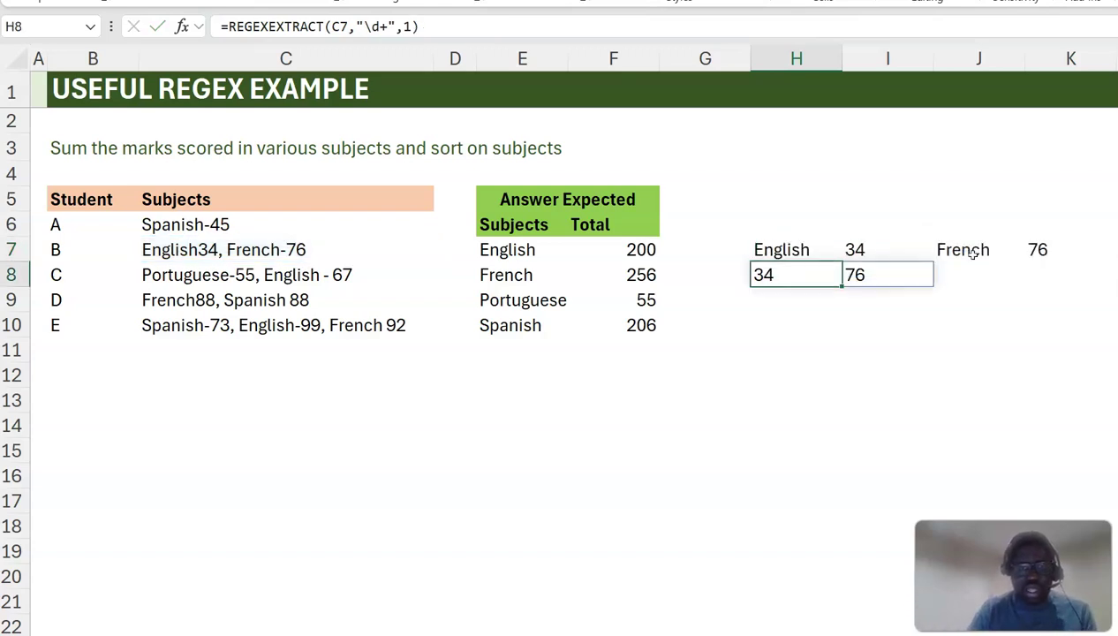
key("Delete")
key("Up")
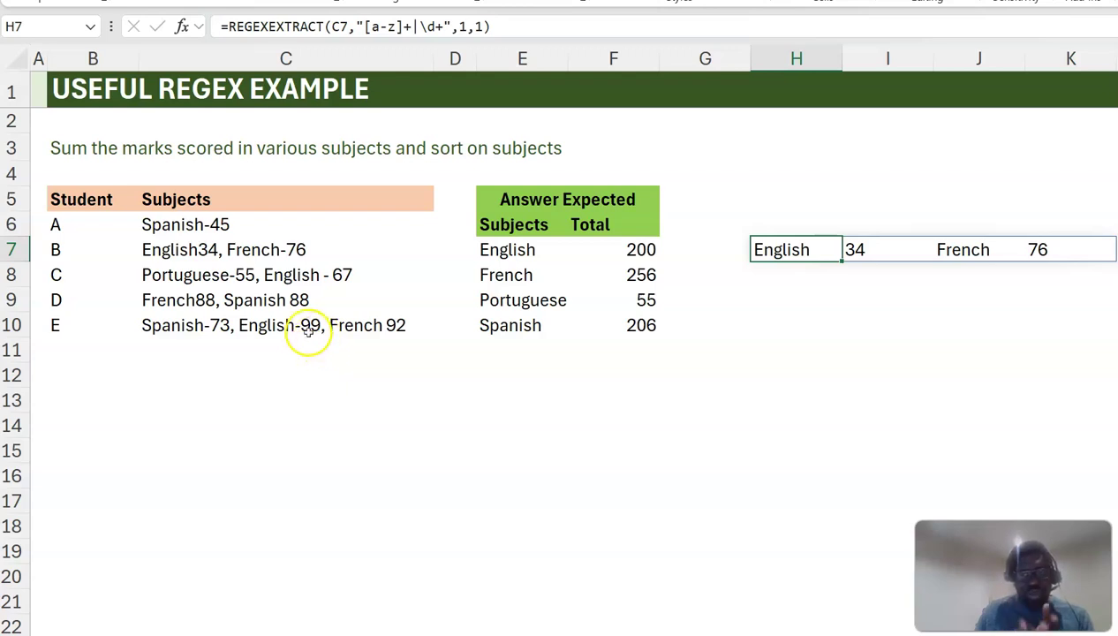
- Replace C7 in H7's formula with CONCAT(C6:C10) to extract every student's subjects and marks, and review the spilled row
double_click(817, 249)
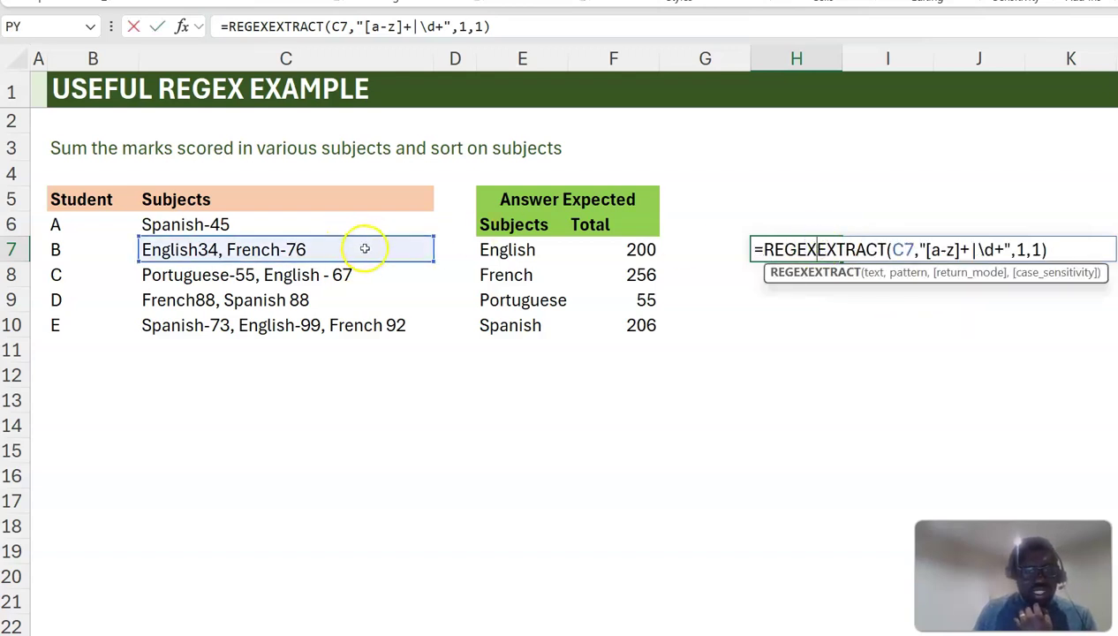
left_click(912, 250)
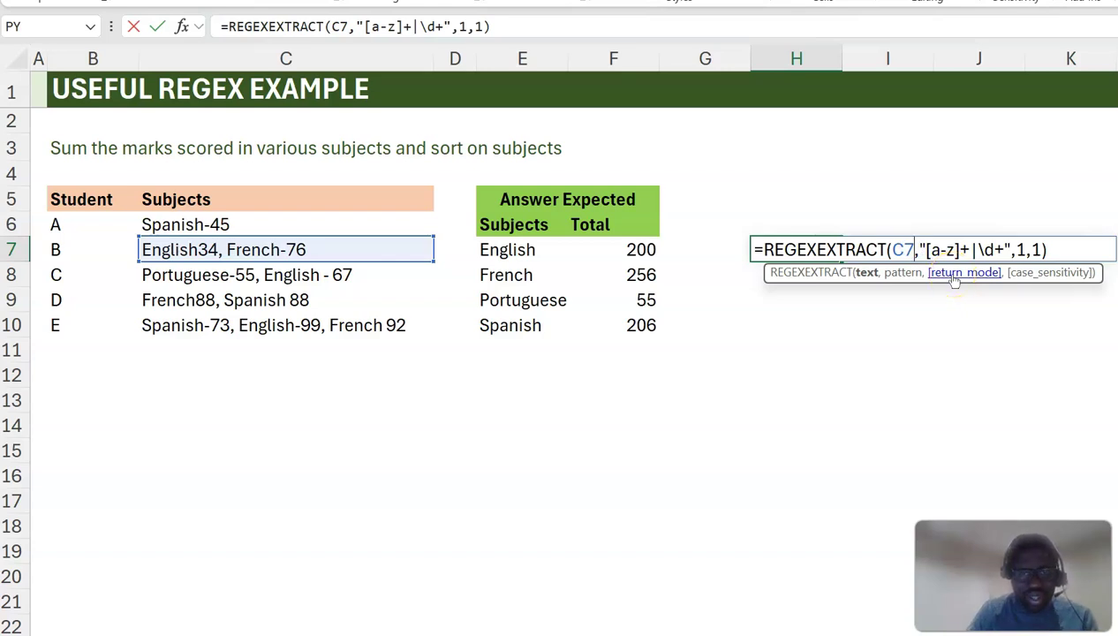
key("BackSpace")
key("BackSpace")
type("concat")
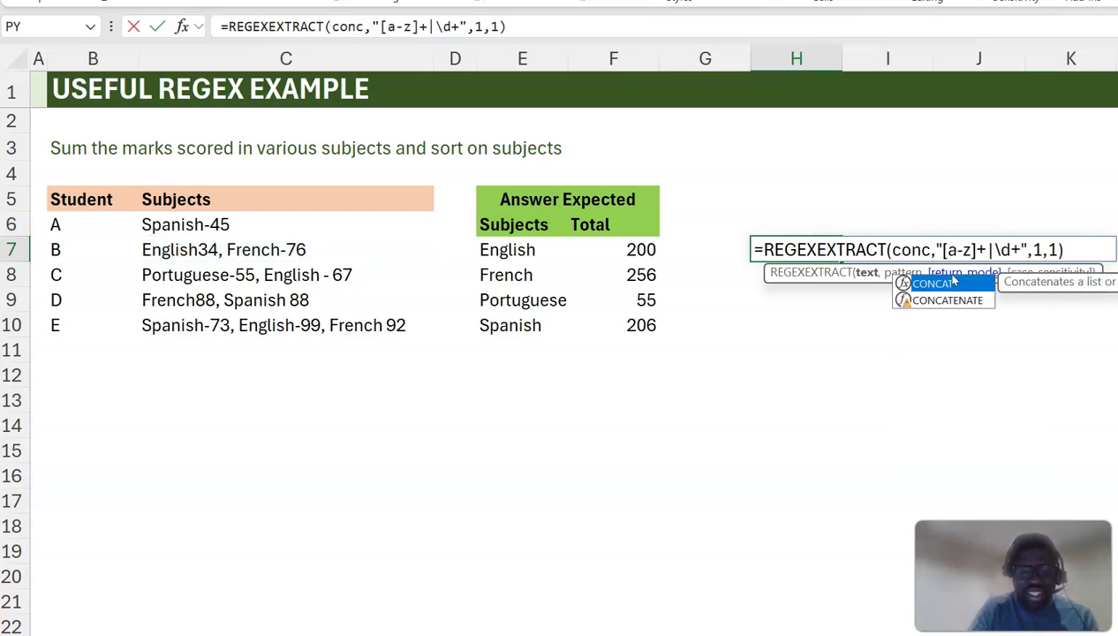
double_click(954, 281)
left_click_drag(152, 224, 232, 325)
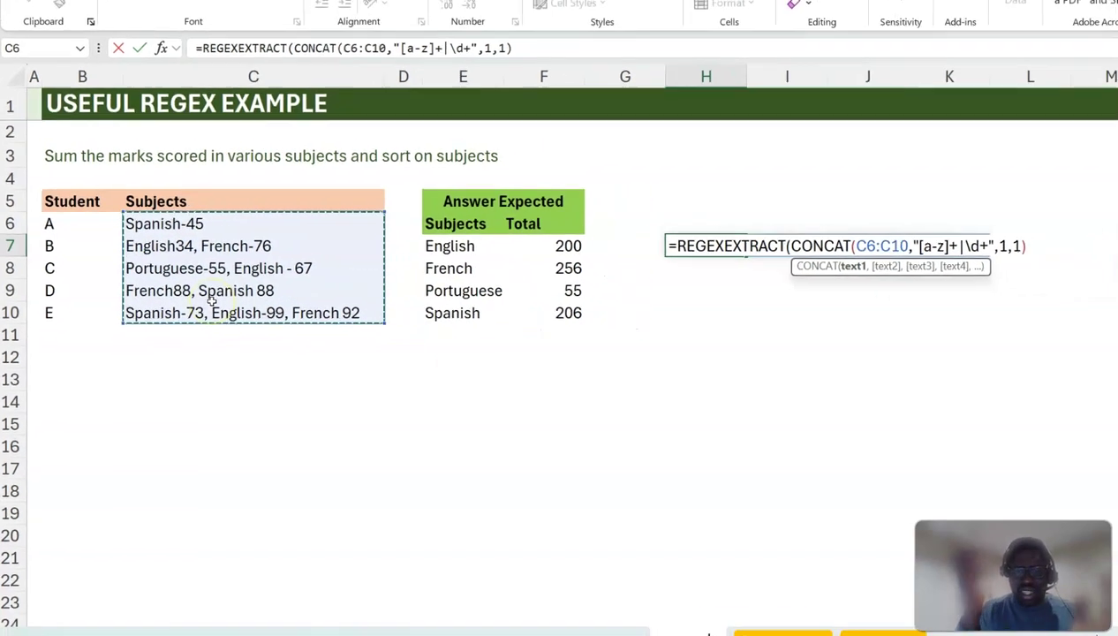
type(")")
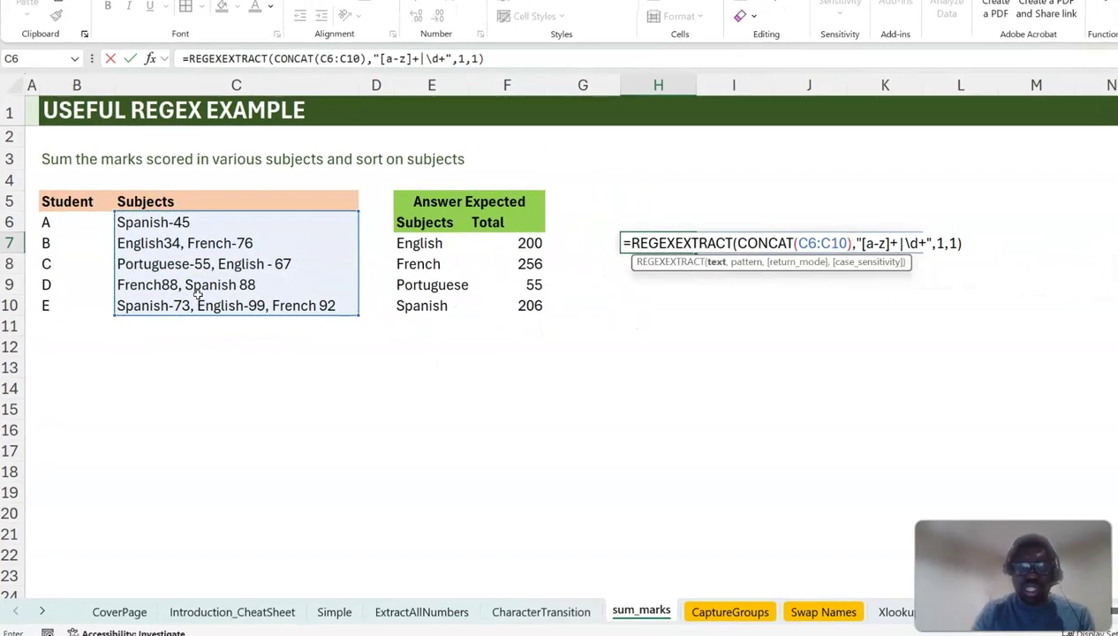
key("Return")
key("Up")
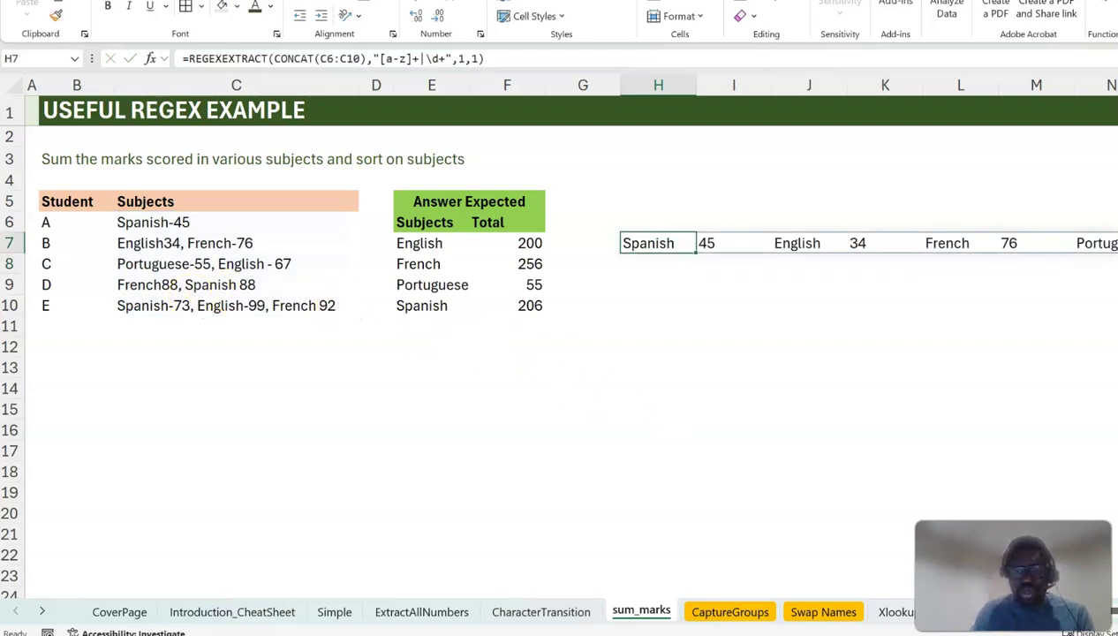
scroll(565, 265, "right", 5)
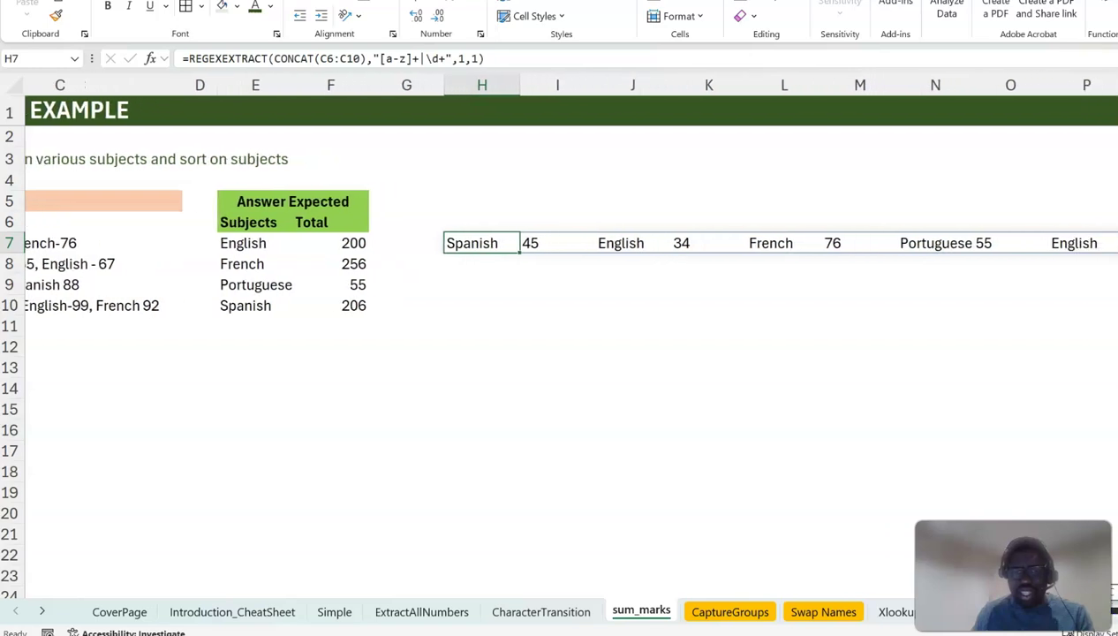
scroll(565, 265, "left", 6)
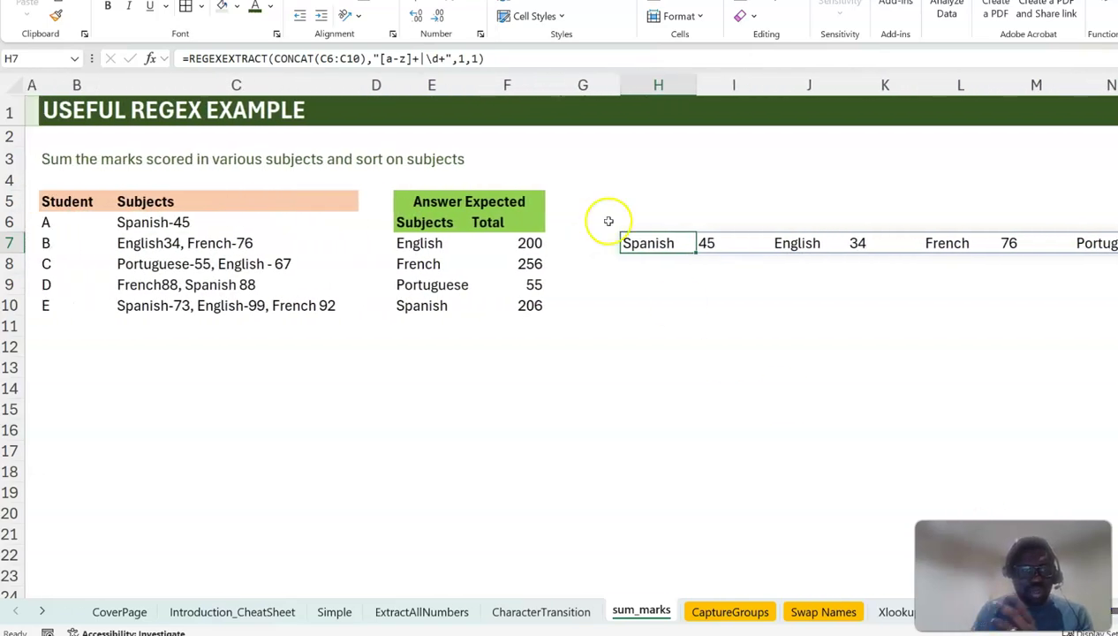
- Enter =WRAPROWS(H7,2) in H9 to try wrapping the extracted values into two columns
left_click(645, 281)
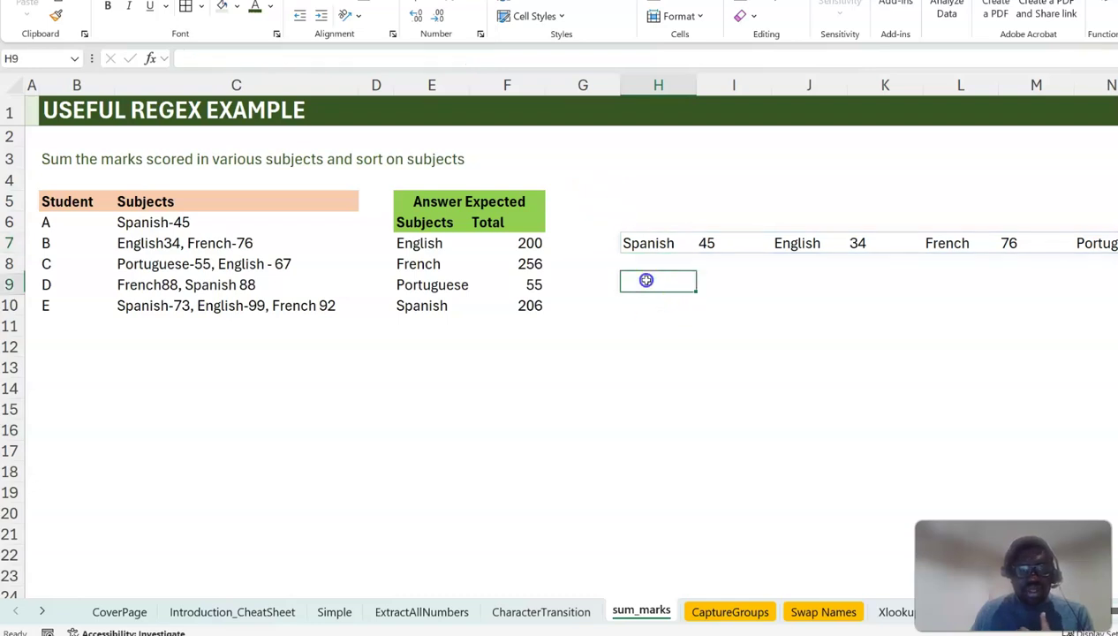
type("=wraprows")
key("Tab")
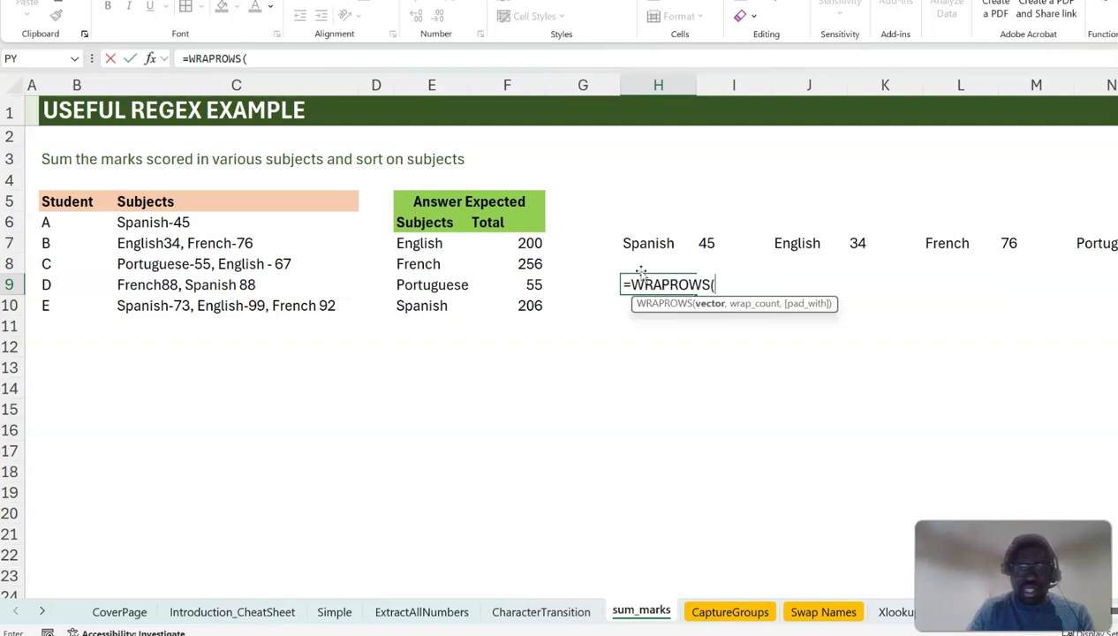
key("Up")
key("Up")
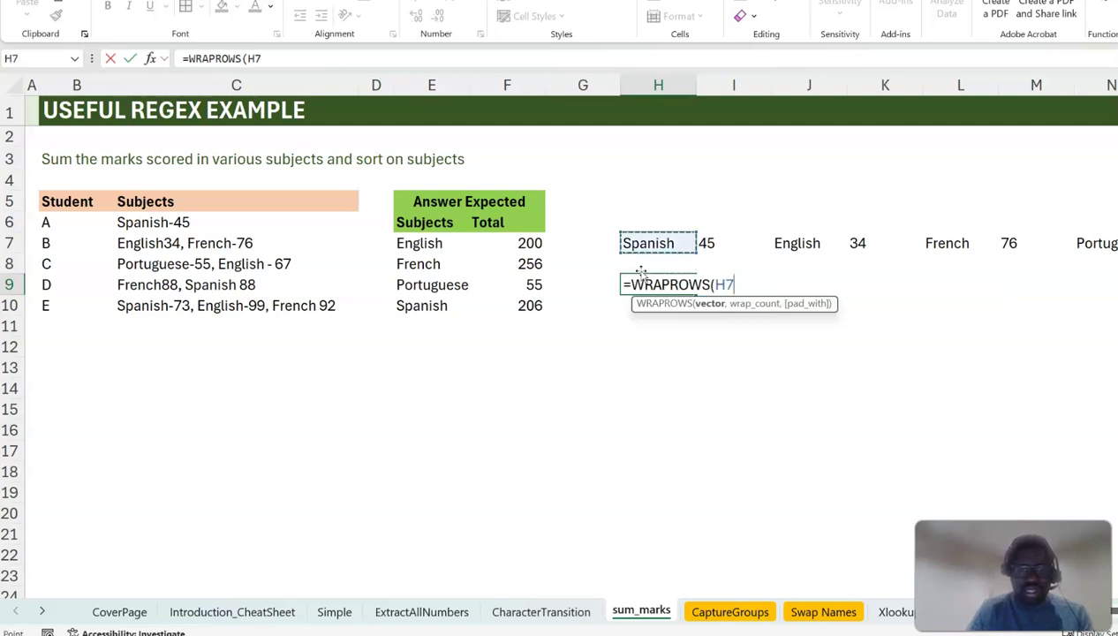
type(",")
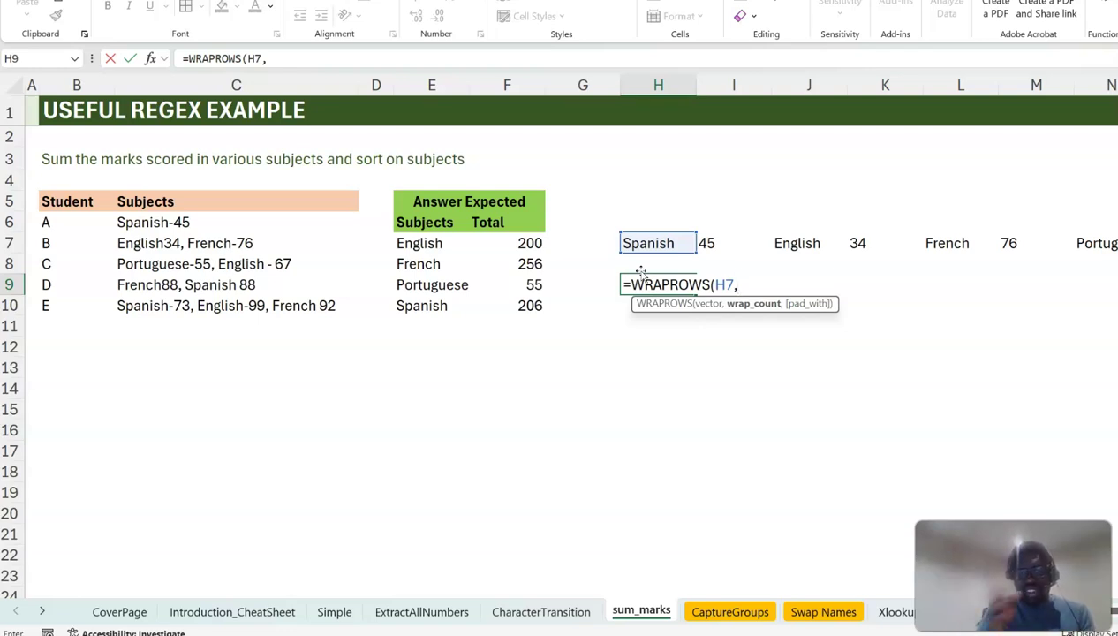
type("2")
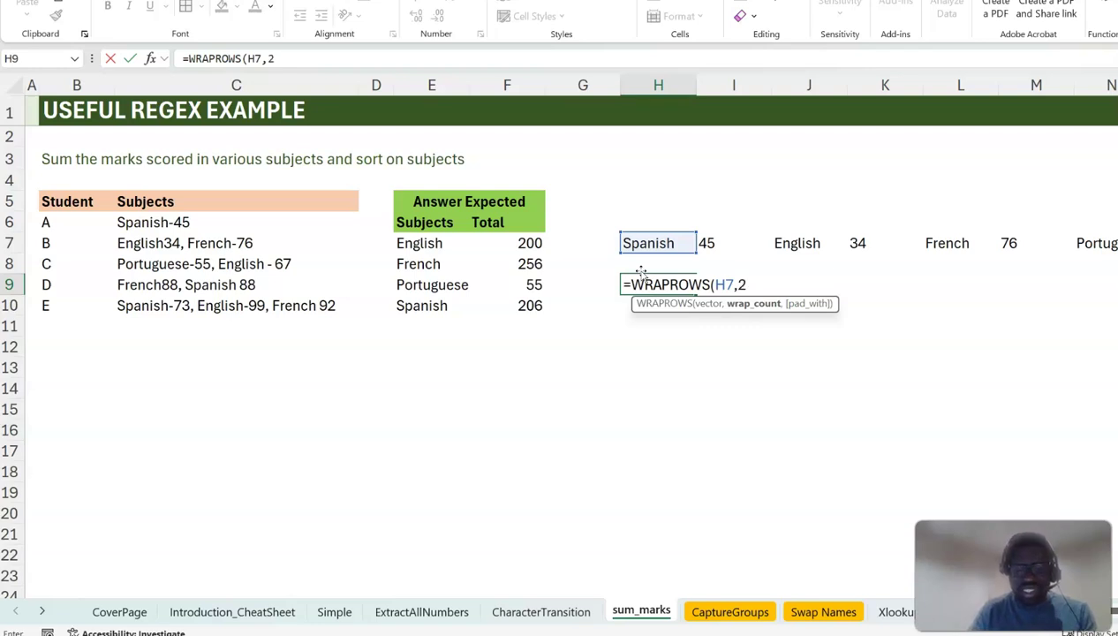
type(")")
key("Return")
left_click(641, 276)
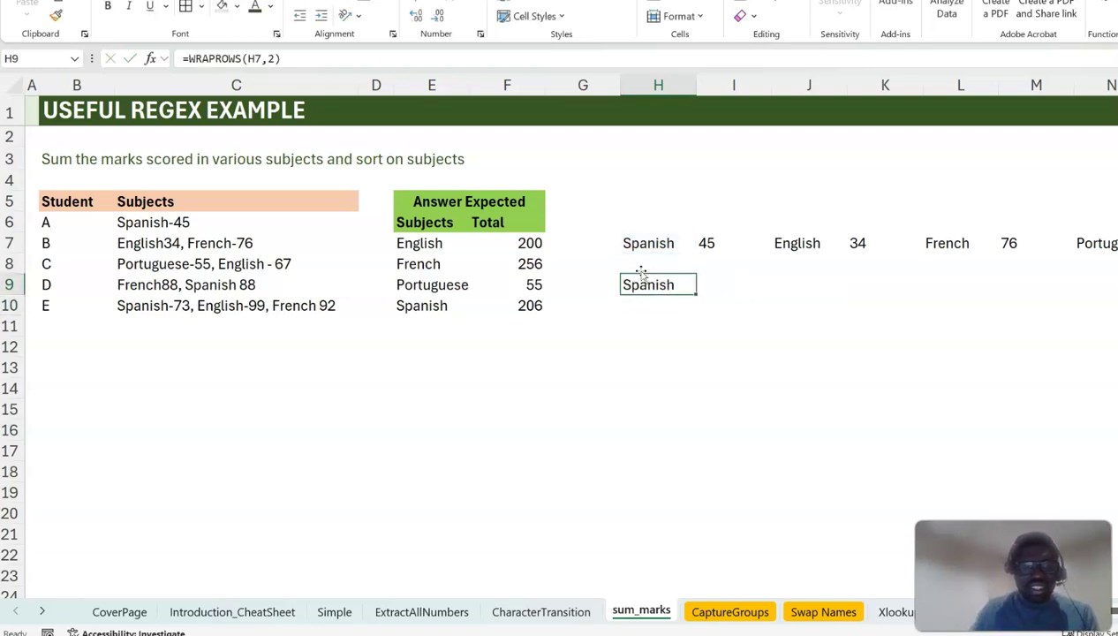
left_click(240, 58)
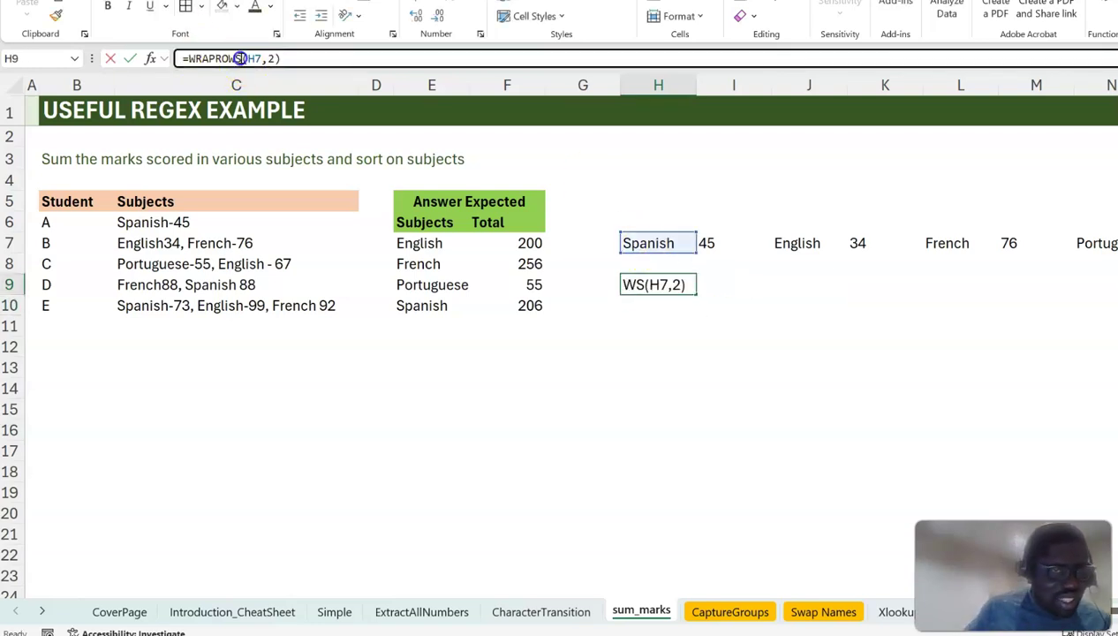
key("BackSpace")
key("BackSpace")
key("BackSpace")
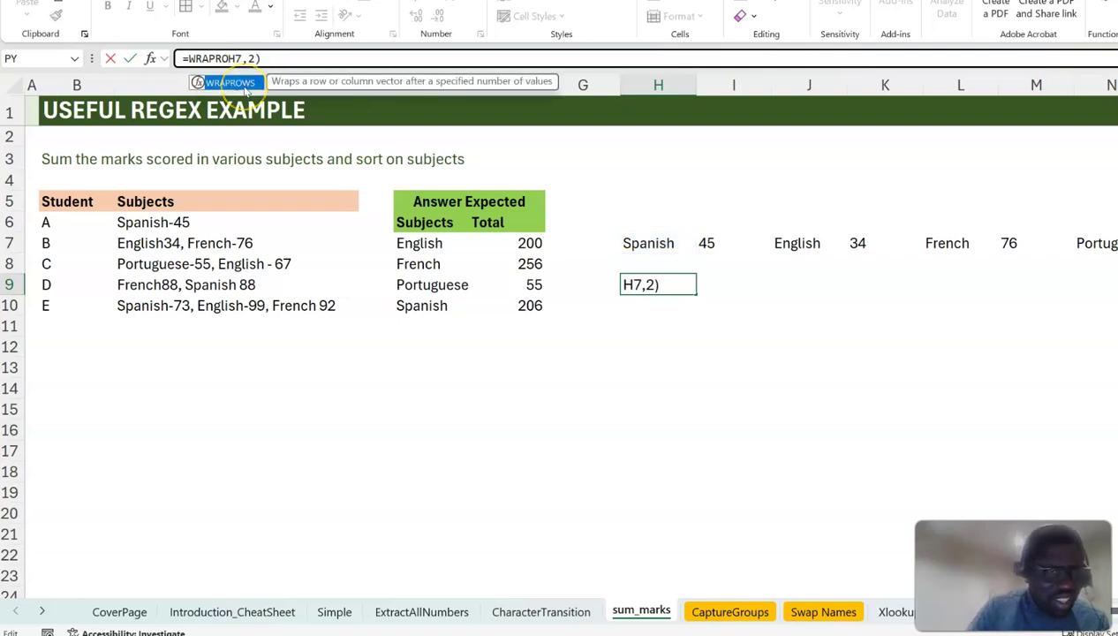
key("Escape")
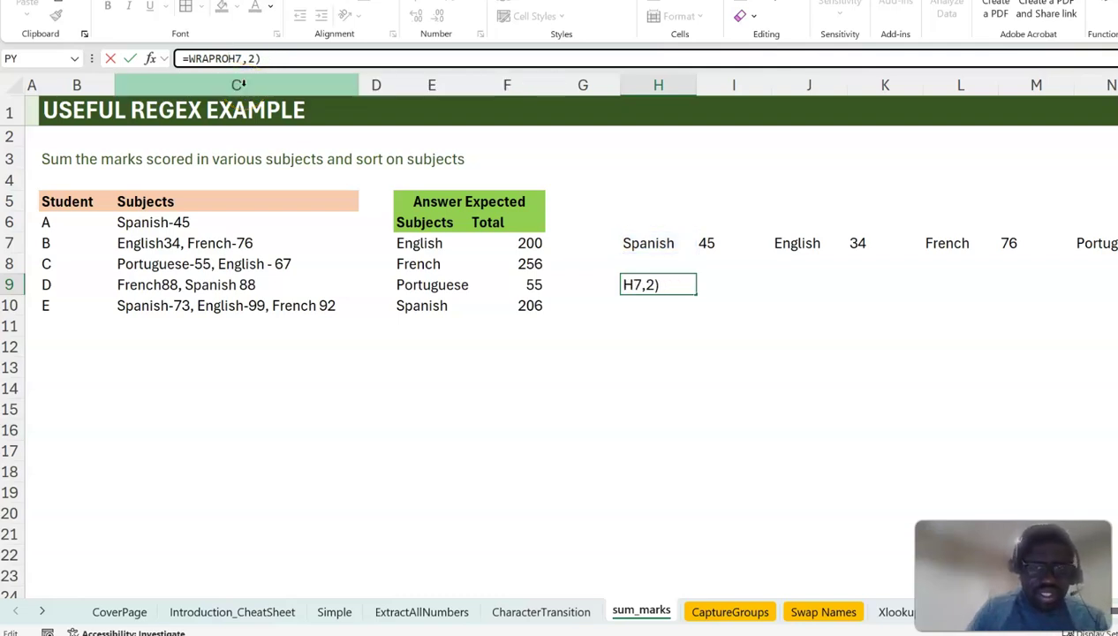
key("Escape")
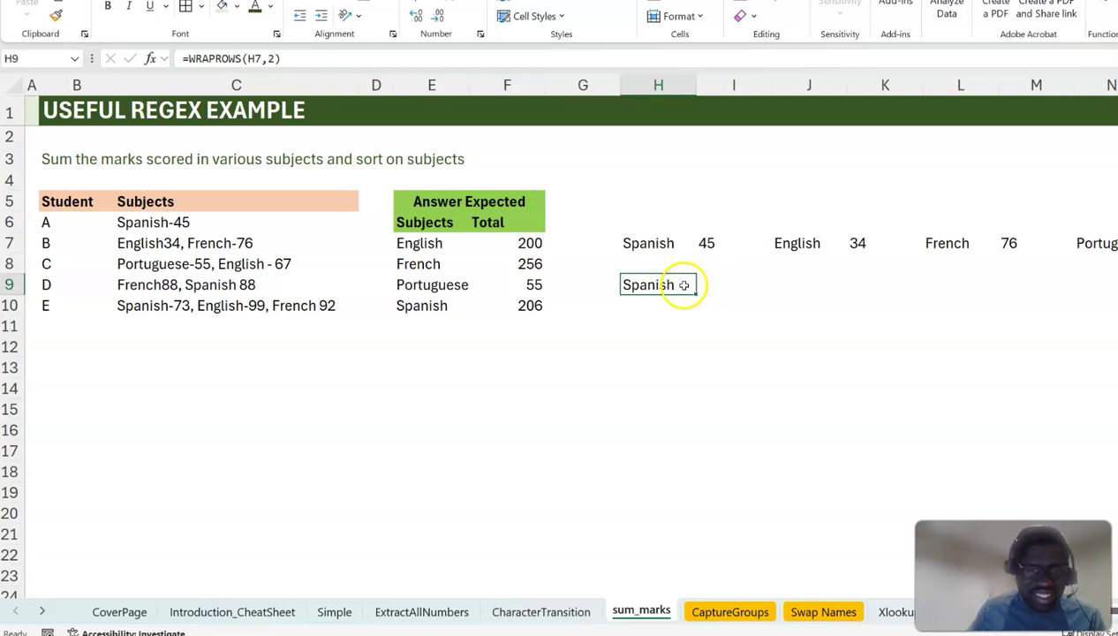
- Change the WRAPROWS reference in H9 to the spilled range, making it =WRAPROWS(H7#,2)
left_click(258, 58)
type("#")
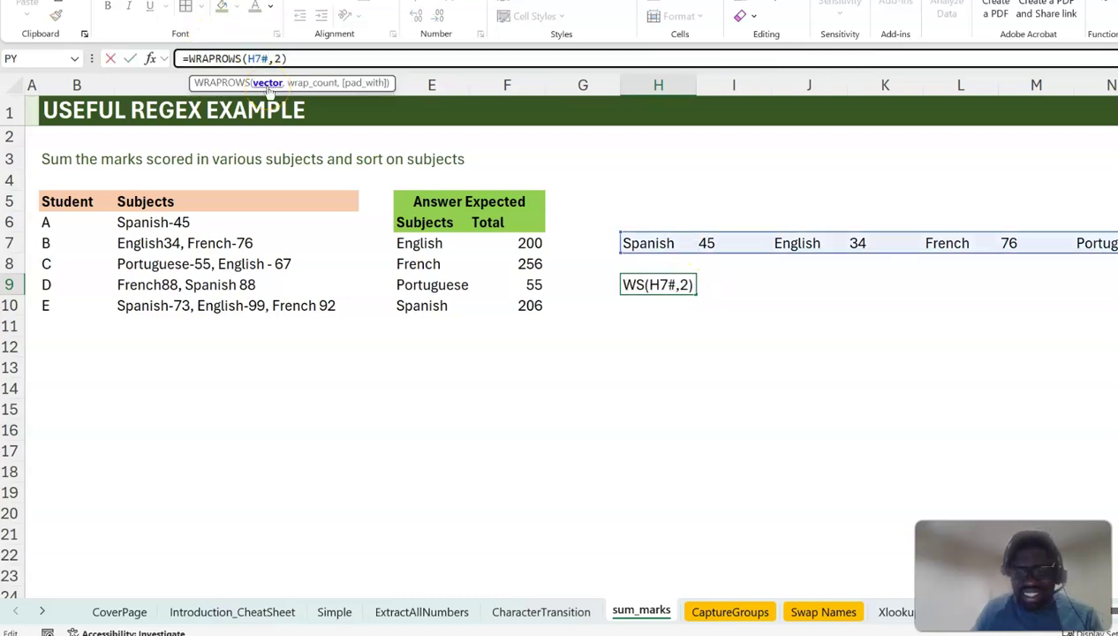
key("ctrl+Return")
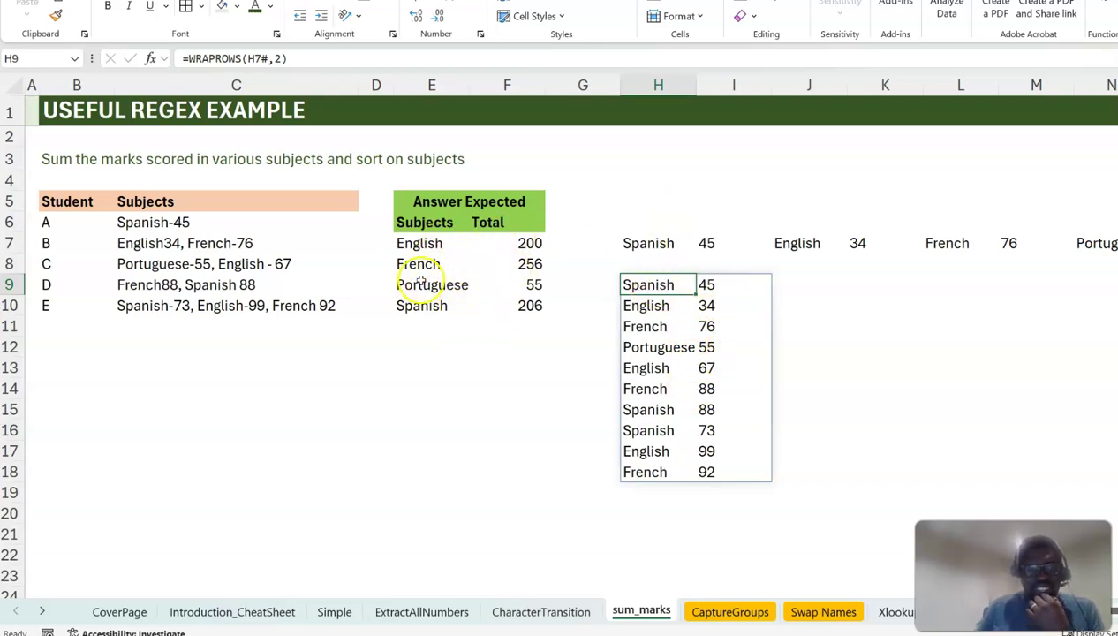
- Wrap H7's REGEXEXTRACT formula in WRAPROWS with a wrap count of 2, and clear the separate WRAPROWS formula in H9
left_click(662, 243)
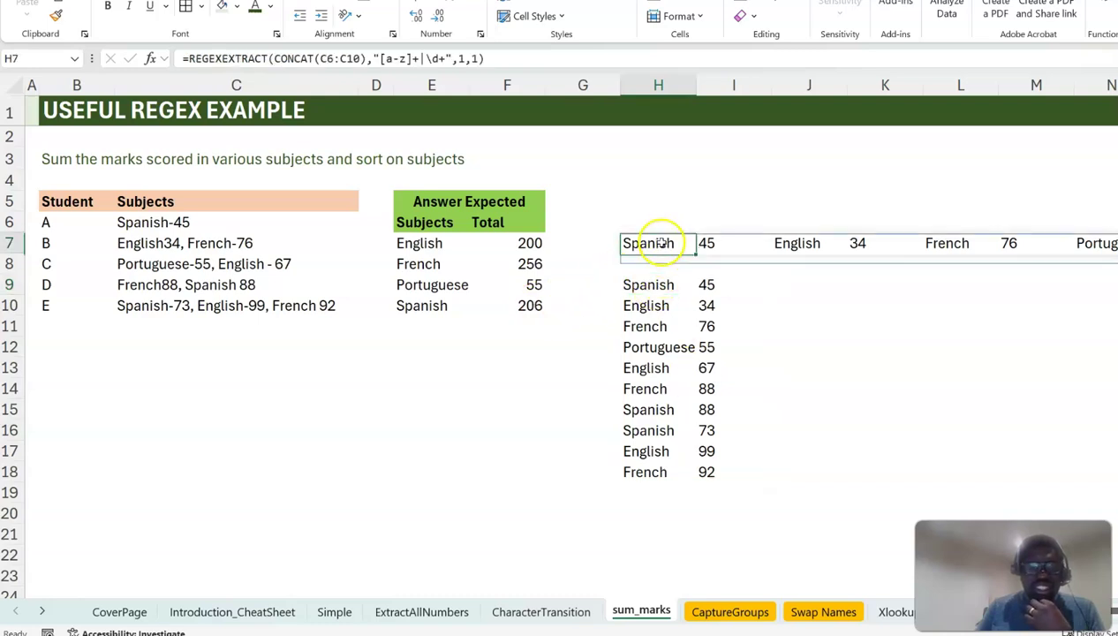
left_click(191, 58)
type("w")
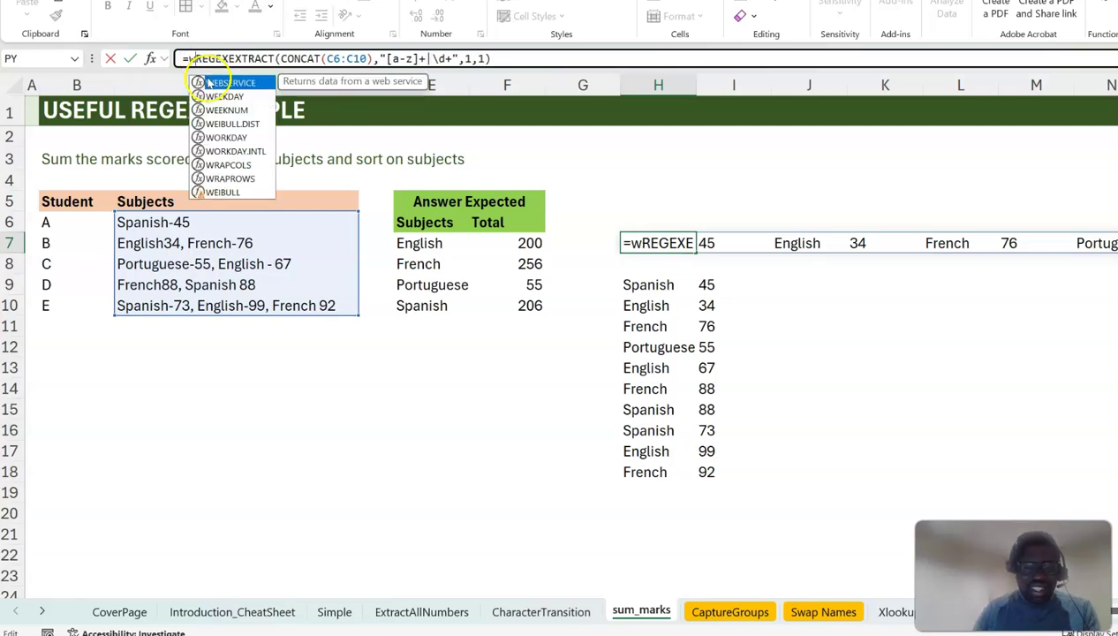
type("raprows(")
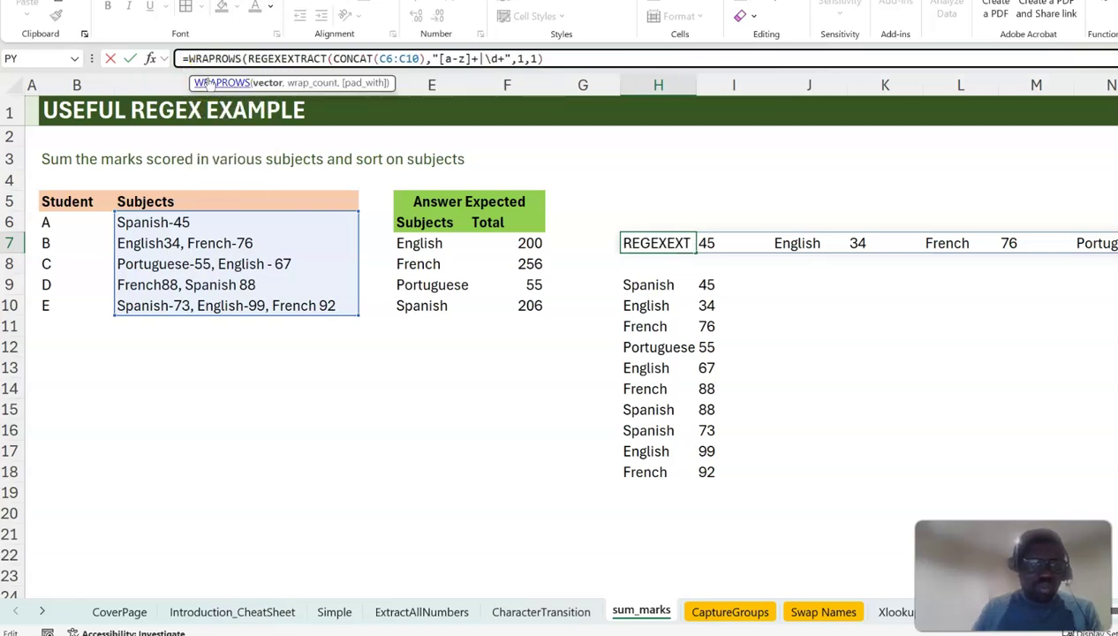
left_click(576, 58)
type(",2)")
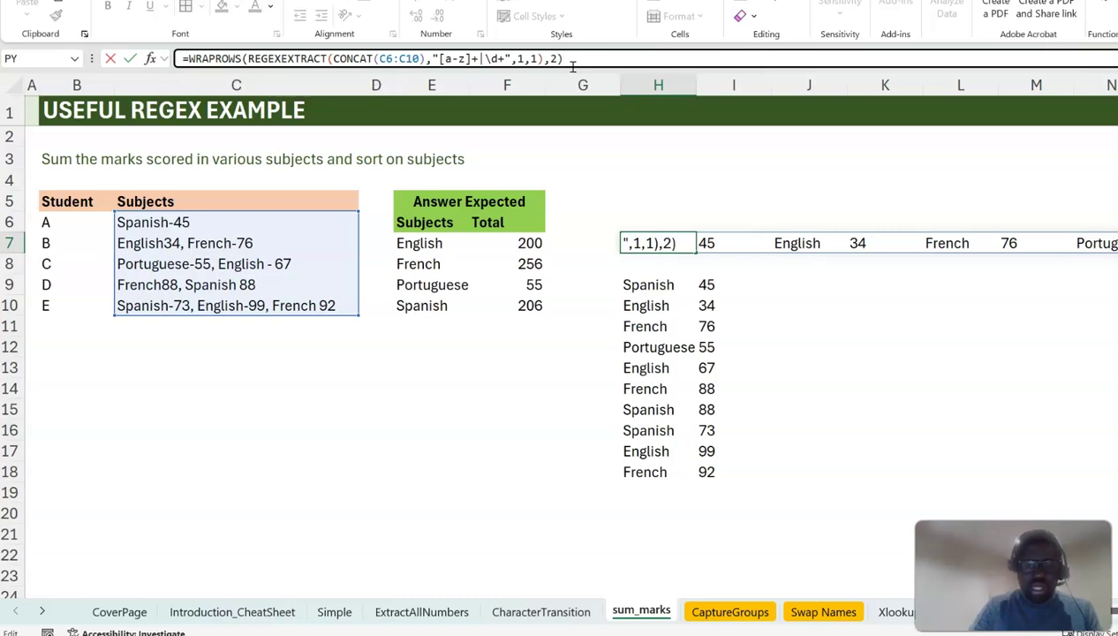
key("Return")
key("Down")
key("Delete")
key("Up")
key("Up")
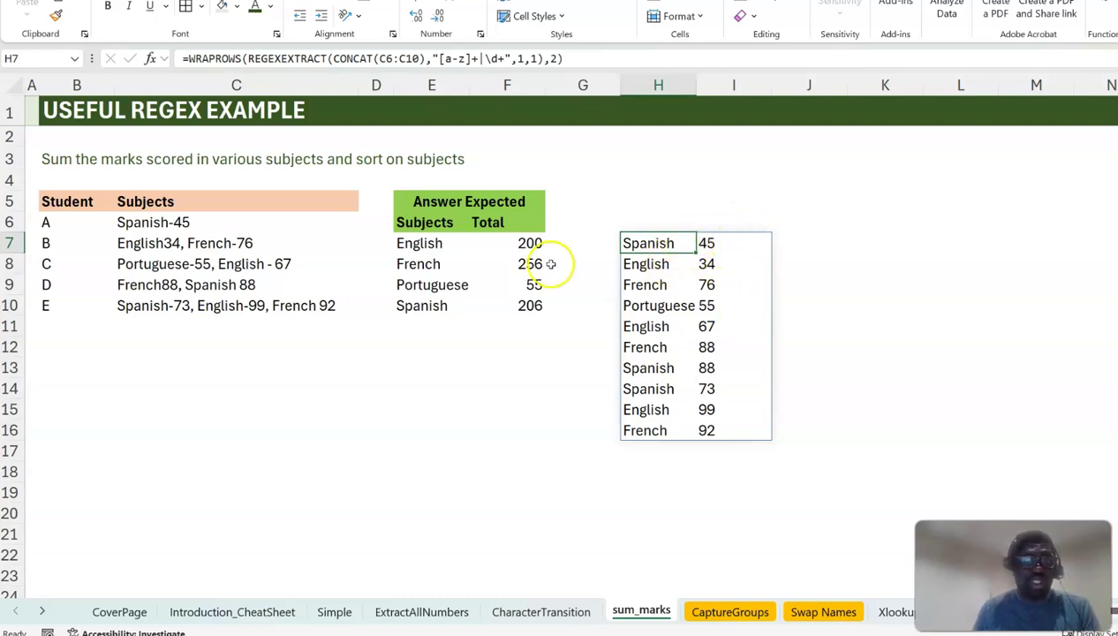
- Put H7's formula inside a LET function that names the WRAPROWS result rng
left_click(187, 59)
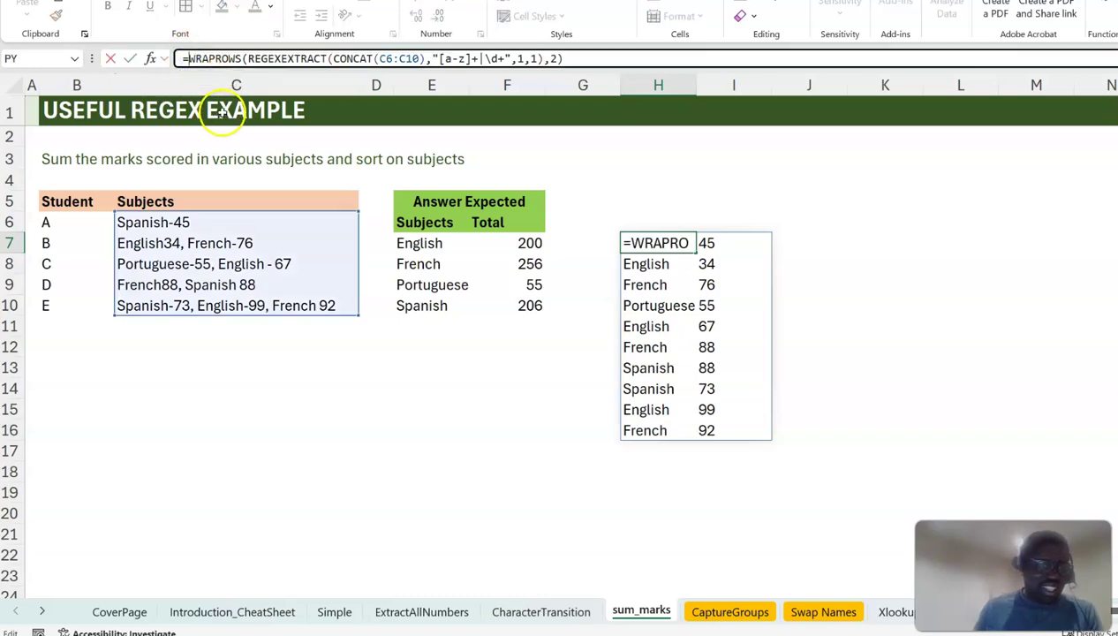
type("let(")
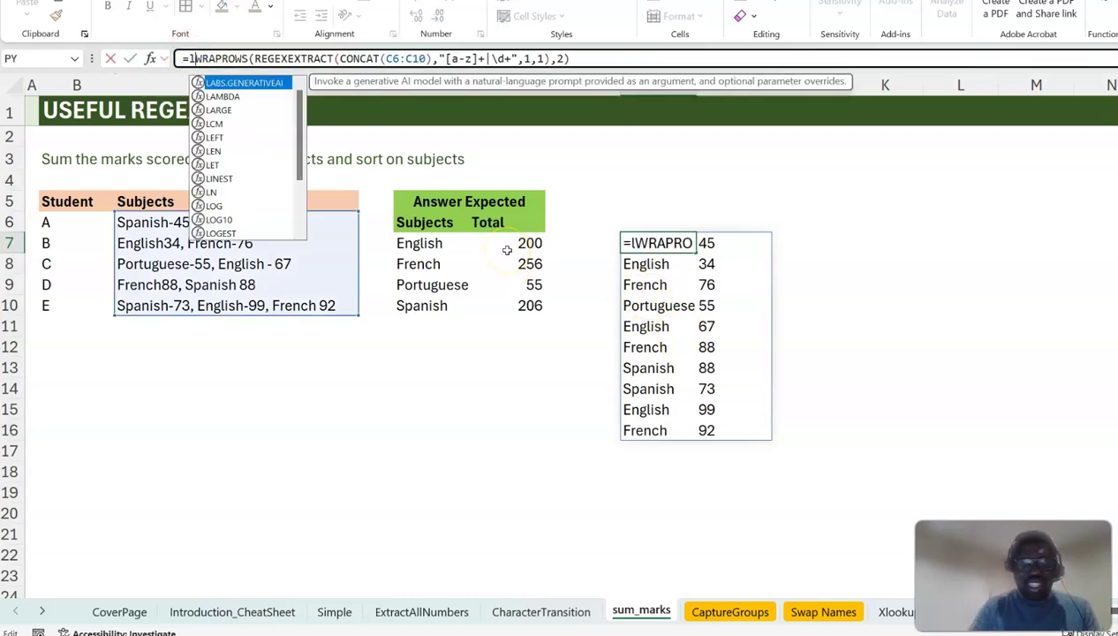
type("rng,")
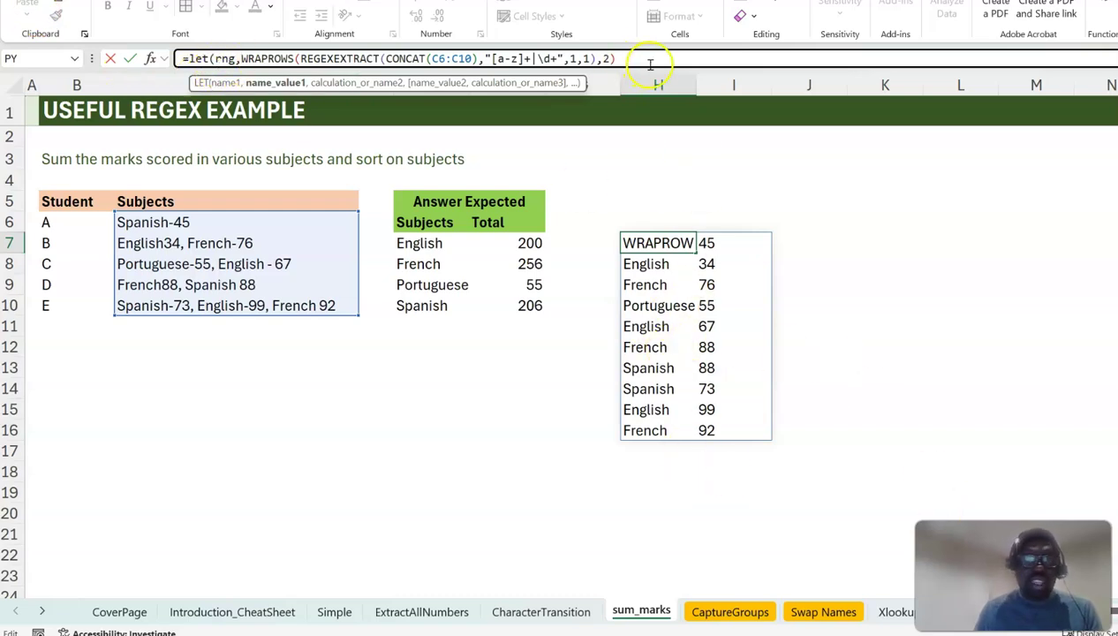
- Add a GROUPBY to H7's LET formula with TAKE(rng,,1) as its row fields
type(",groupb")
key("Tab")
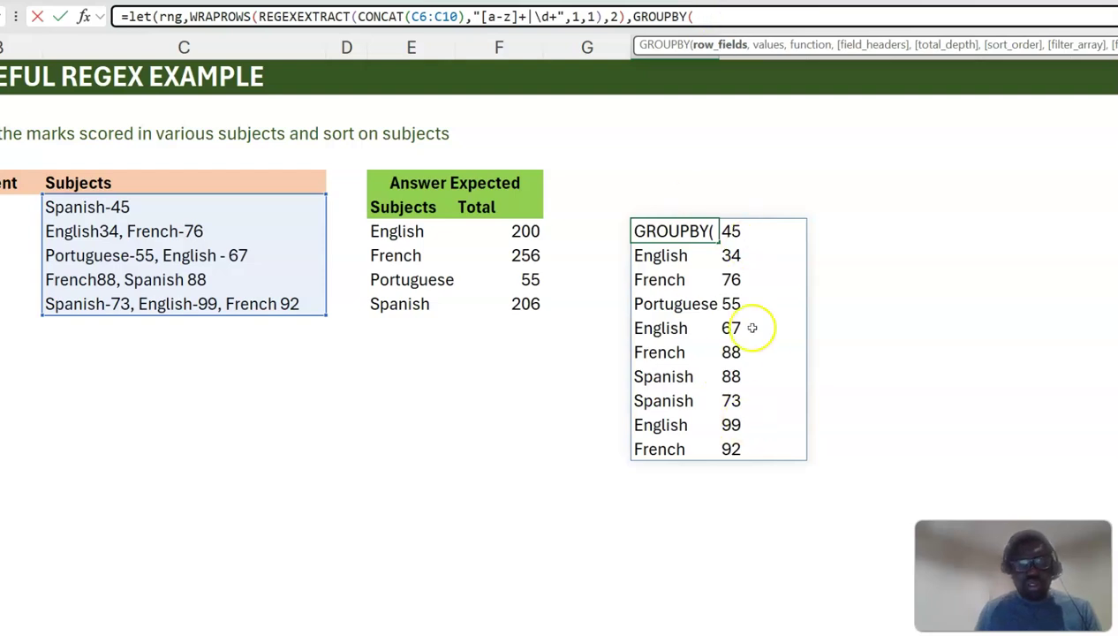
type("tak")
key("Tab")
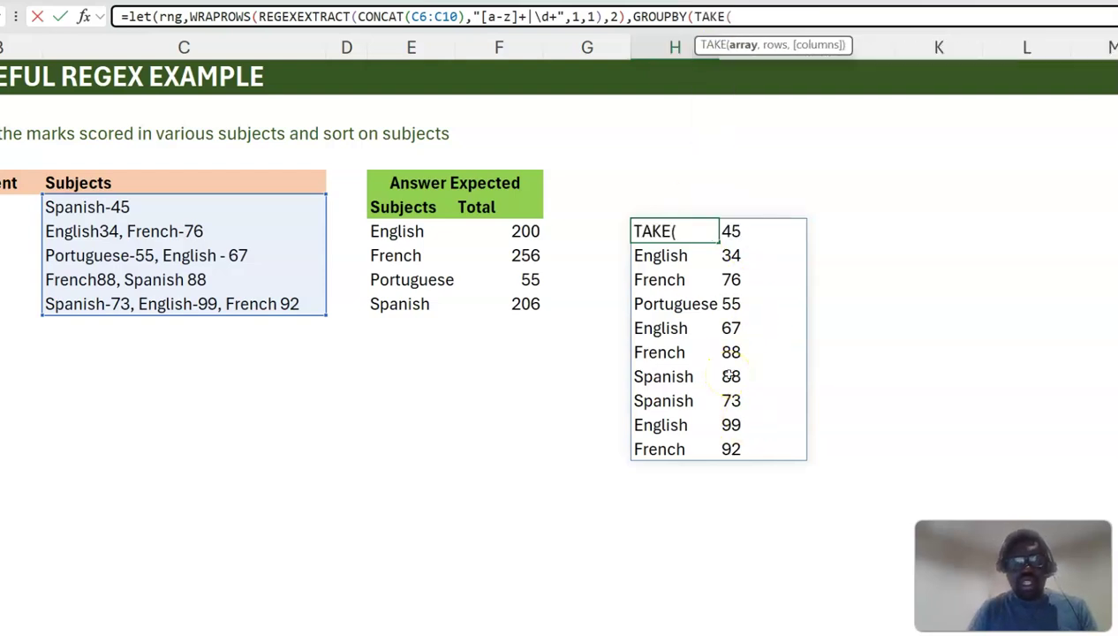
type("rng,,1)")
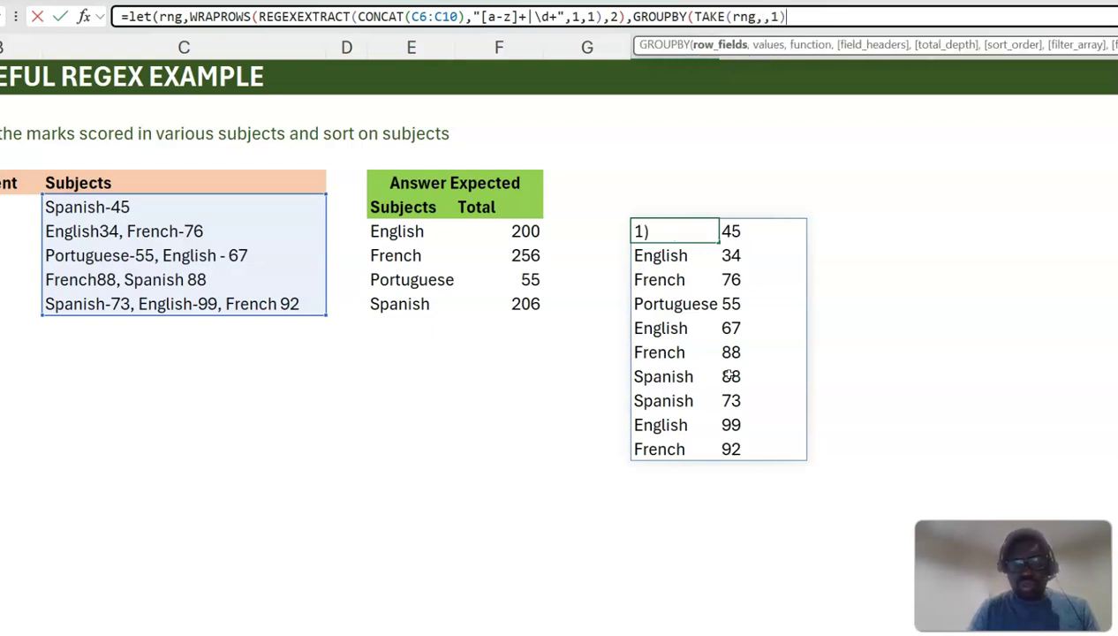
type(",")
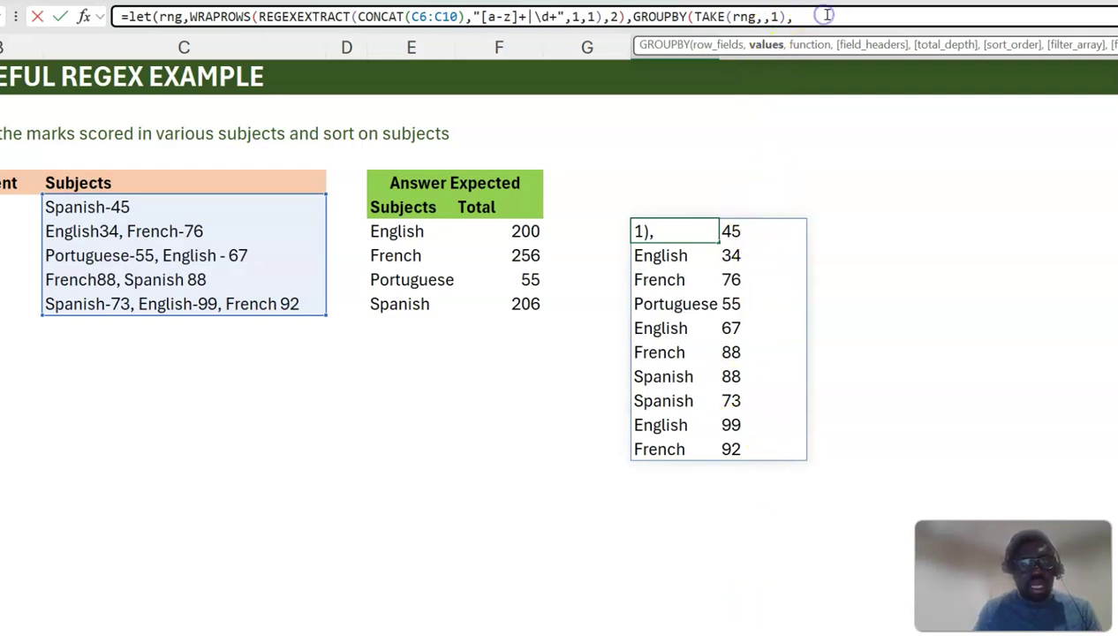
- Complete H7's GROUPBY with TAKE(rng,,-1) as the values and SUM as the function, and enter the formula
type("take")
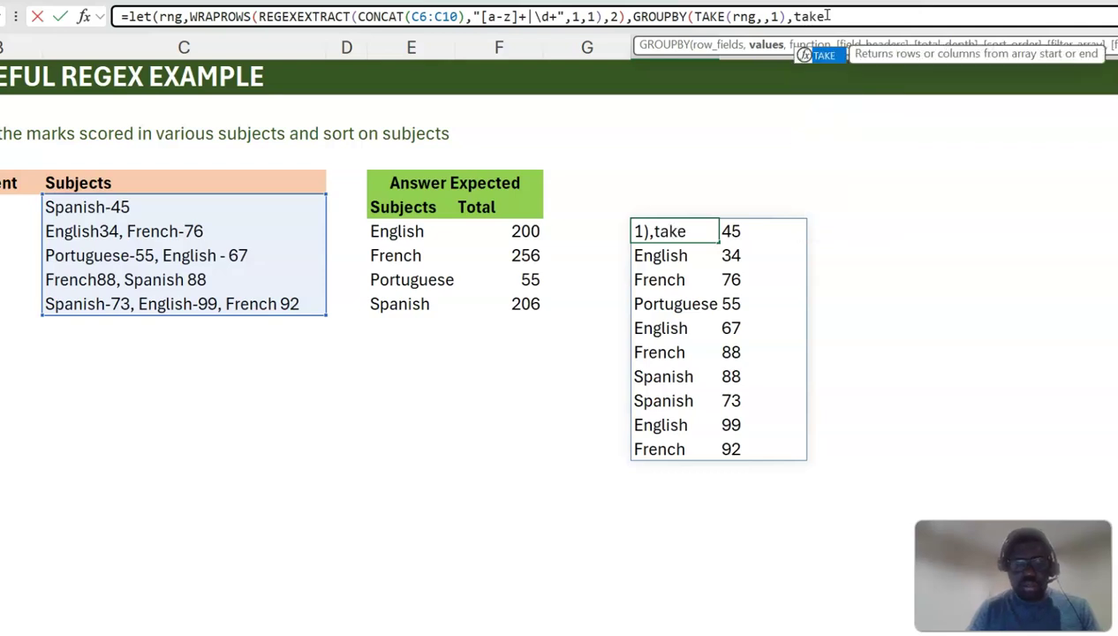
key("Tab")
type("rng")
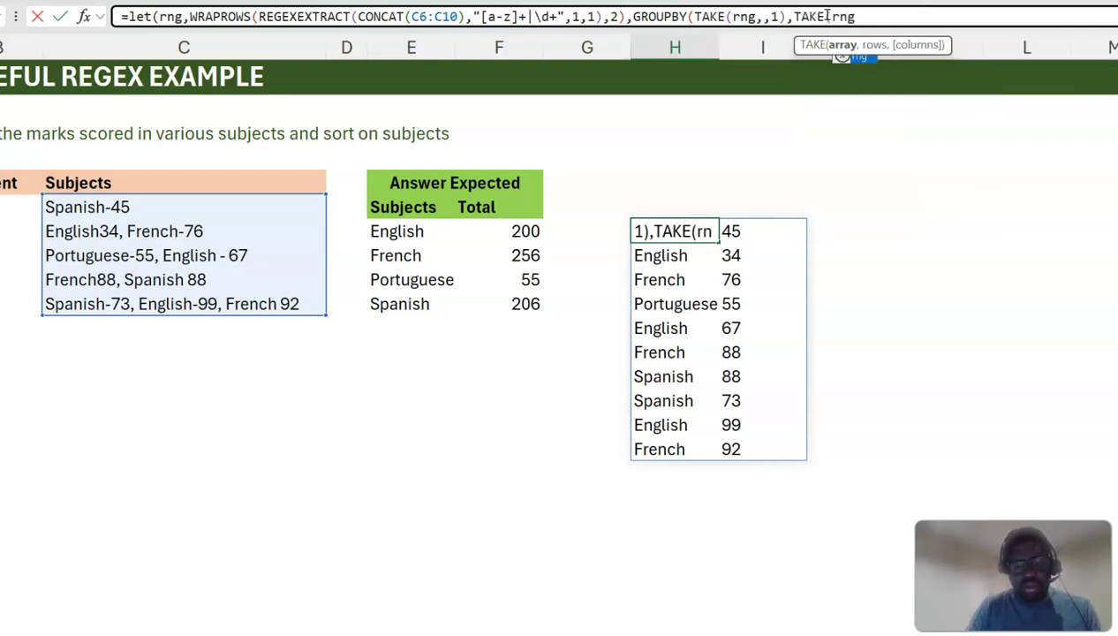
type(",,-1)")
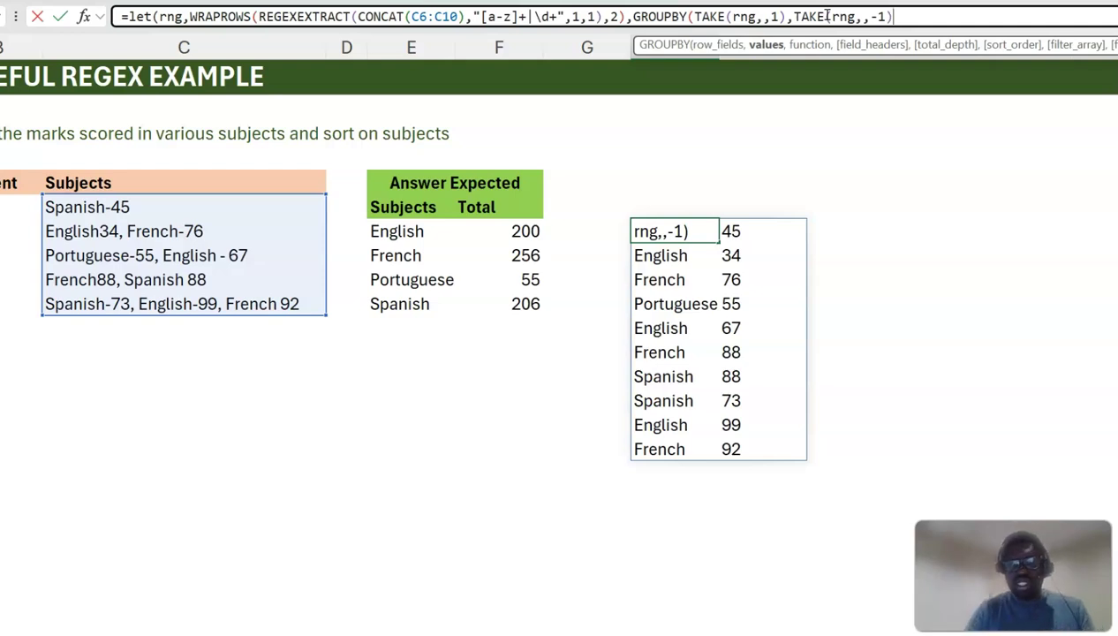
type(",")
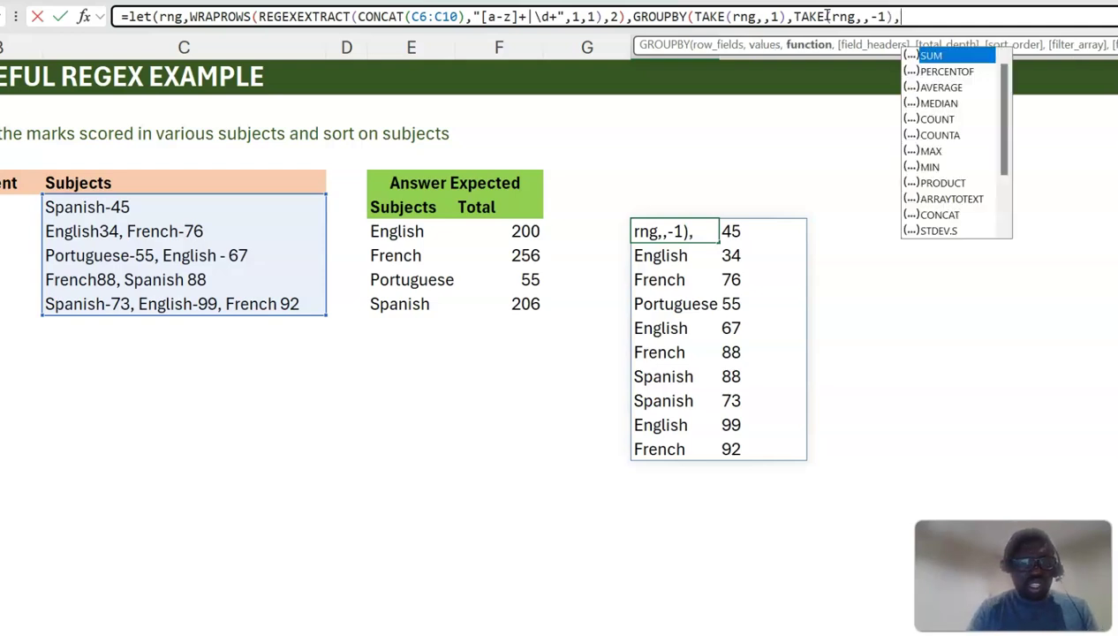
type("Sum")
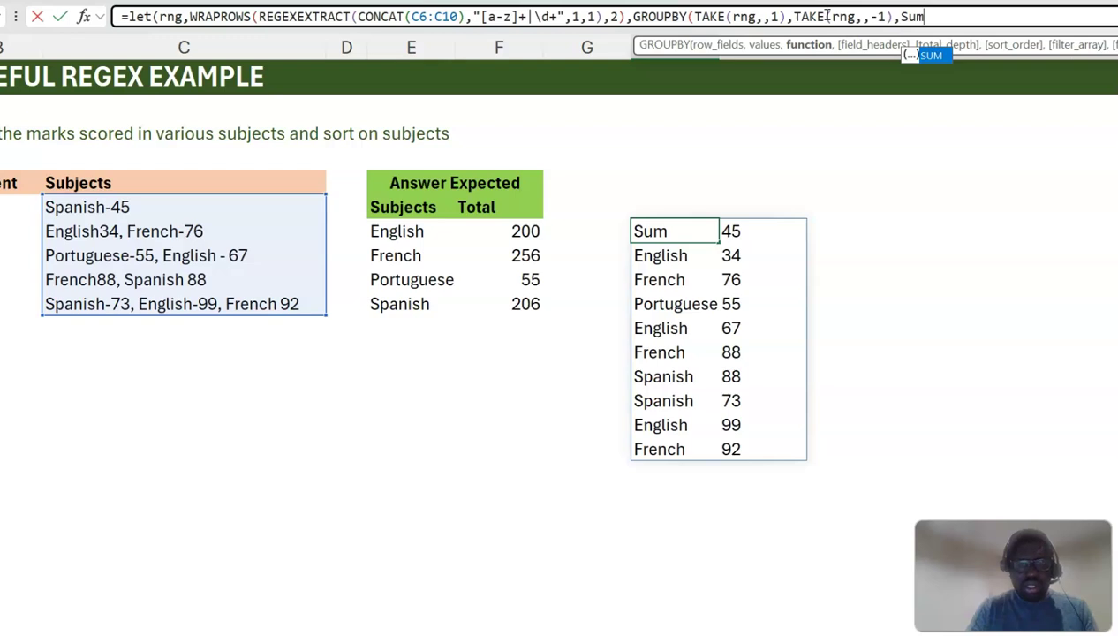
type("))")
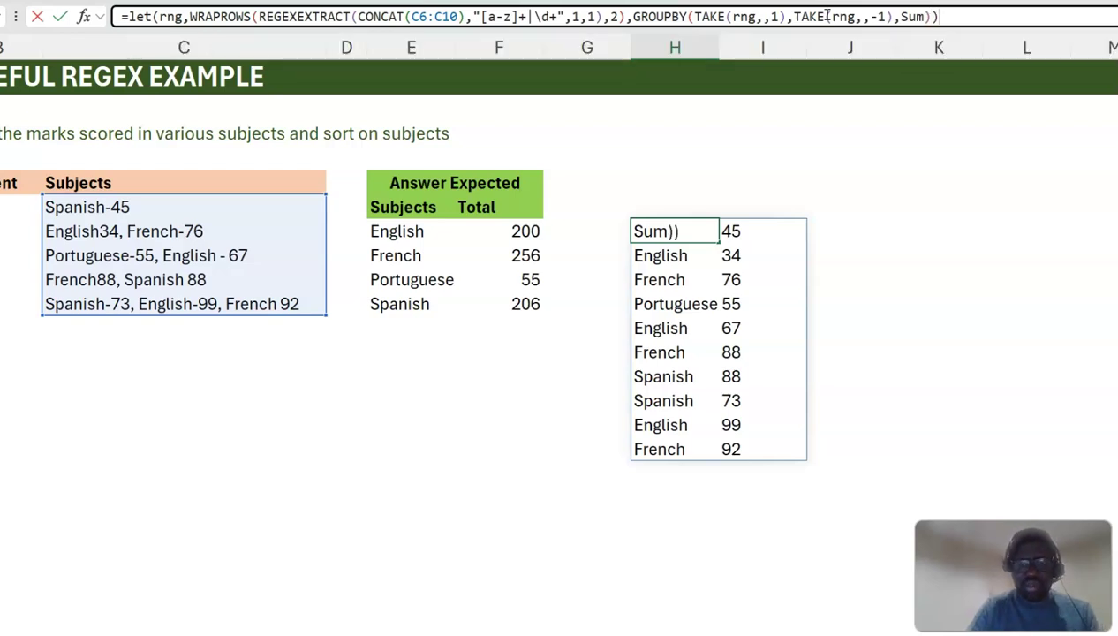
key("Return")
key("Up")
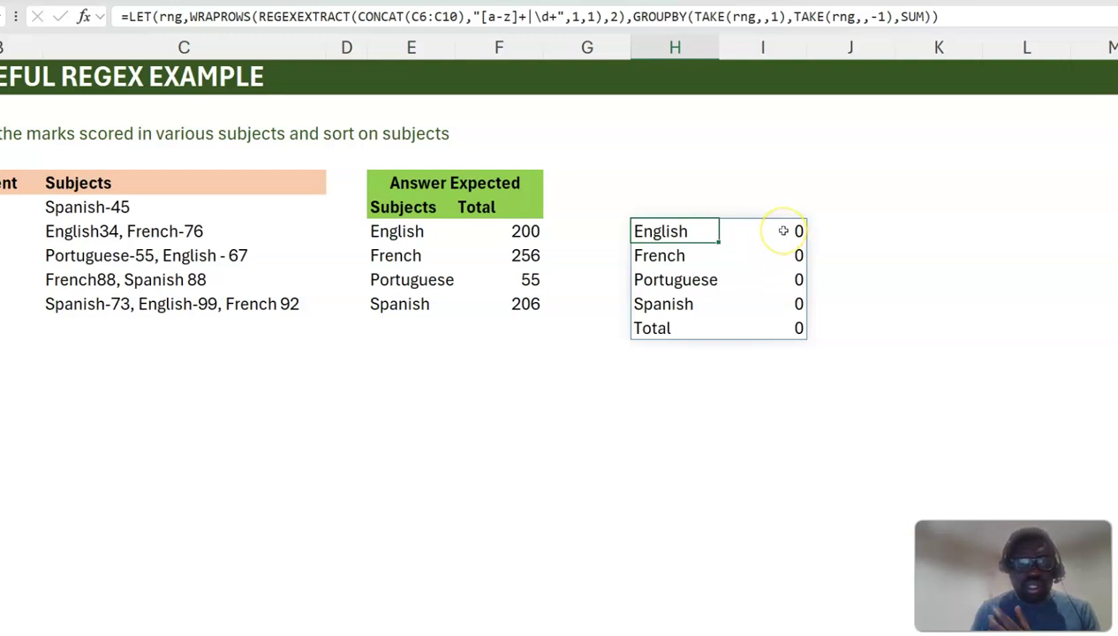
- Convert the GROUPBY values in H7 to numbers by prefixing the second TAKE with a double minus (--TAKE(rng,,-1))
left_click(798, 18)
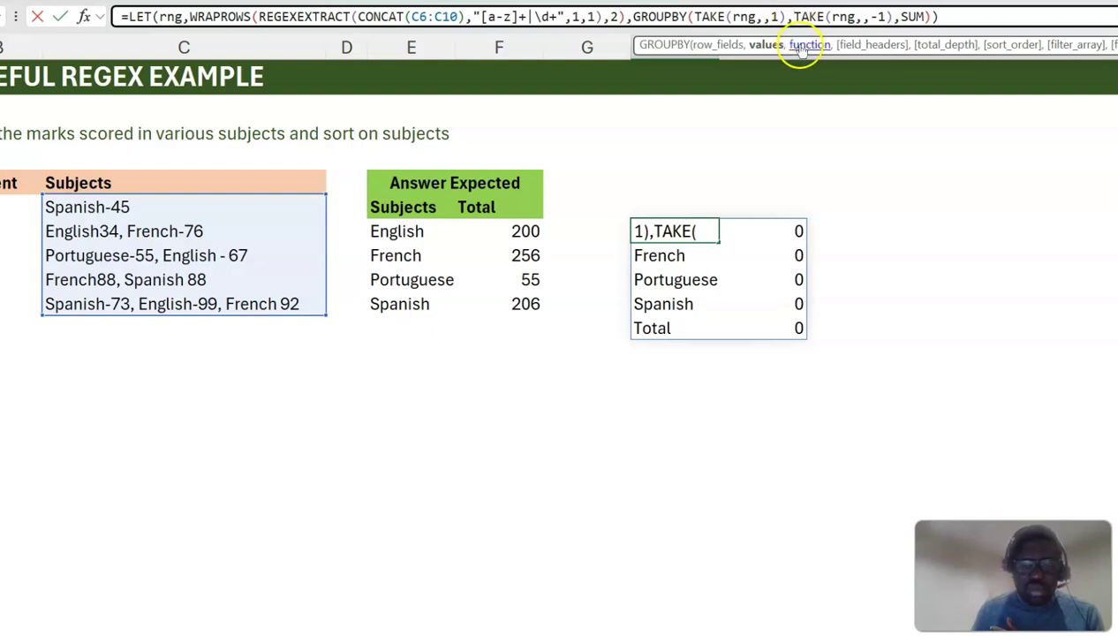
type("--")
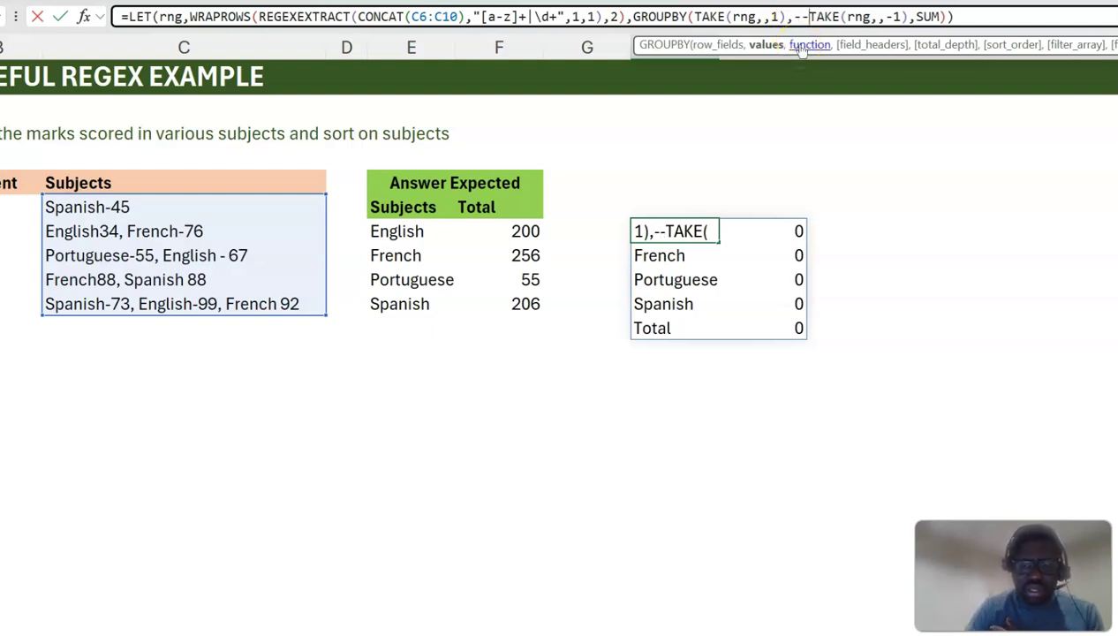
key("Return")
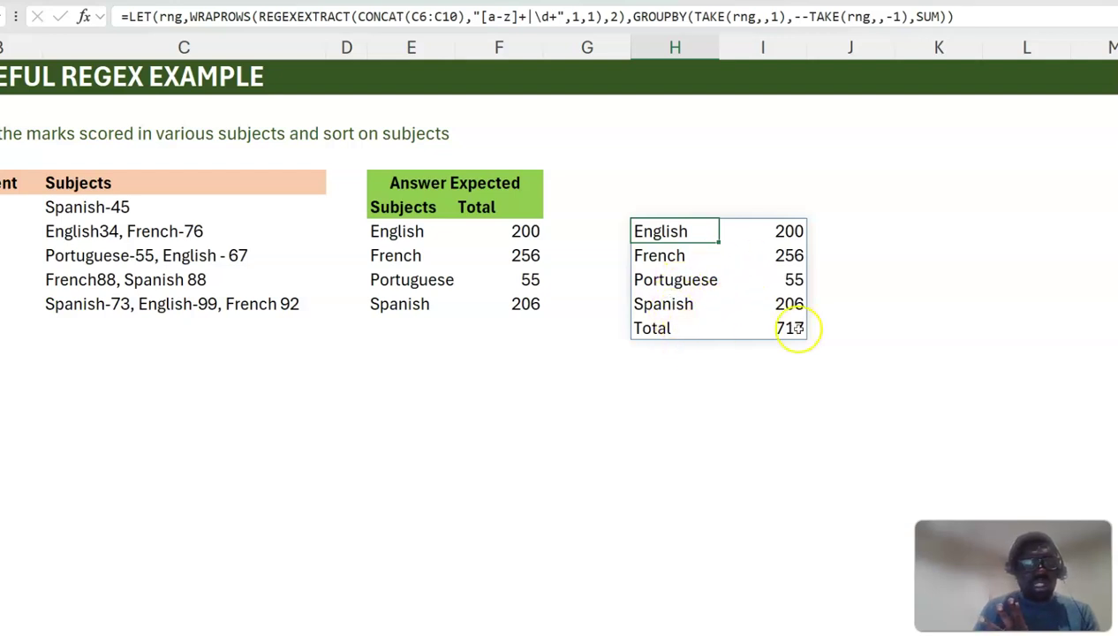
- Set the GROUPBY's field headers and total depth arguments in H7 both to 0, for no headers and no totals
left_click(981, 15)
key("Left")
key("Left")
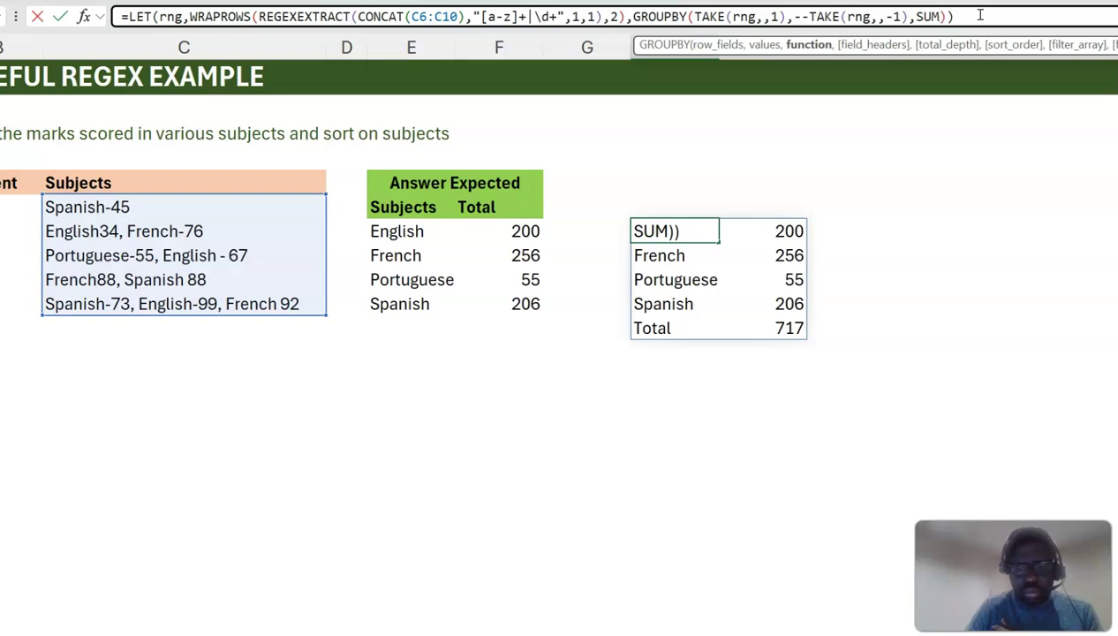
type(",")
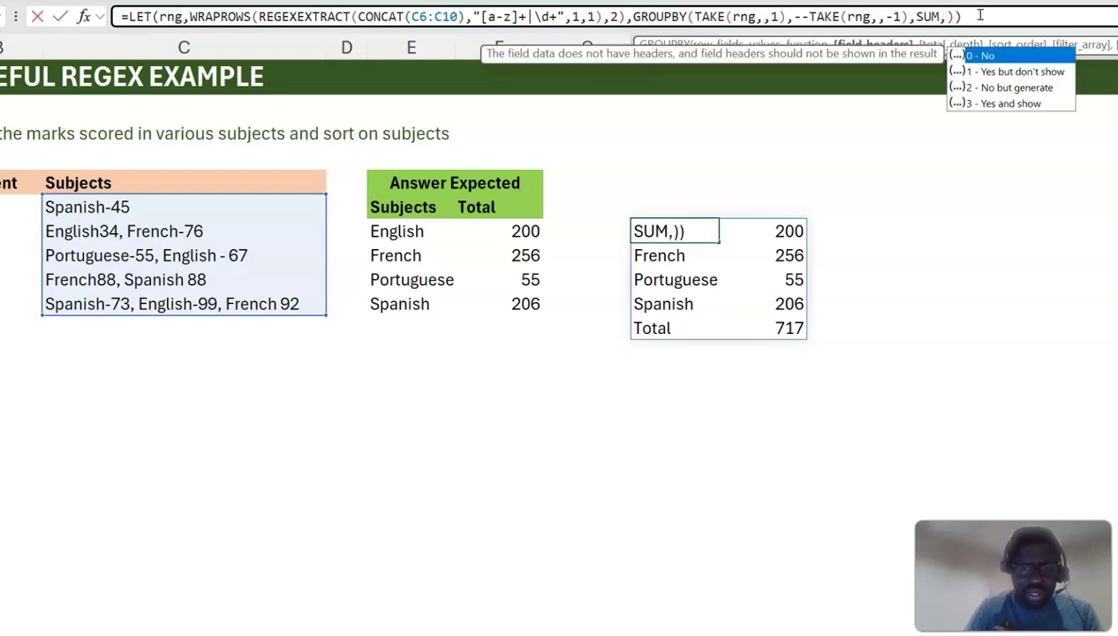
type("0,")
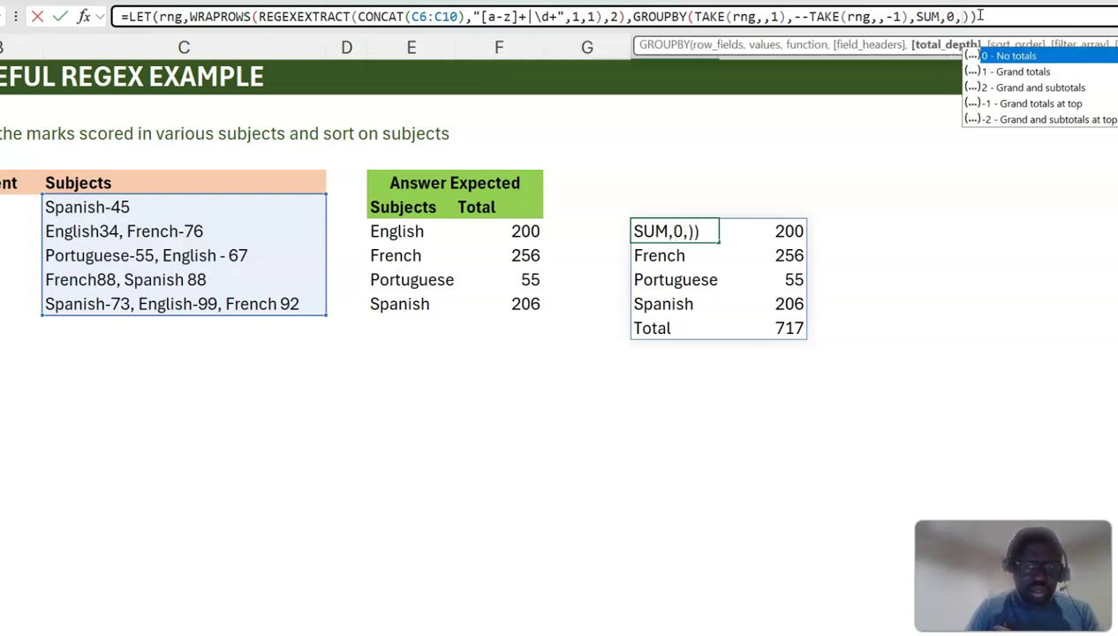
type("0")
key("Return")
key("Up")
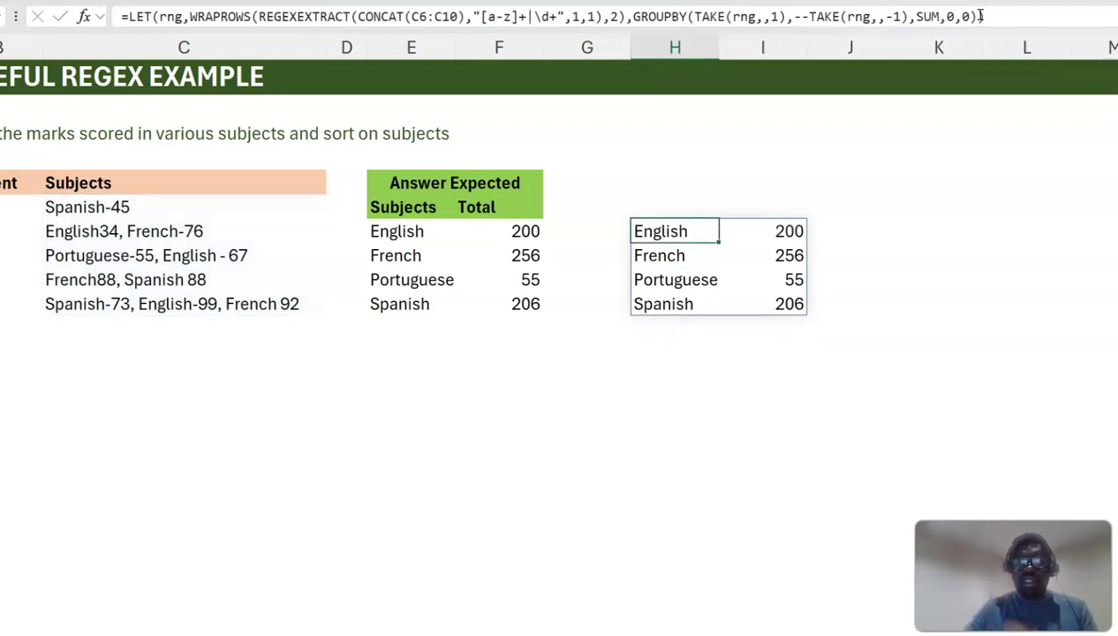
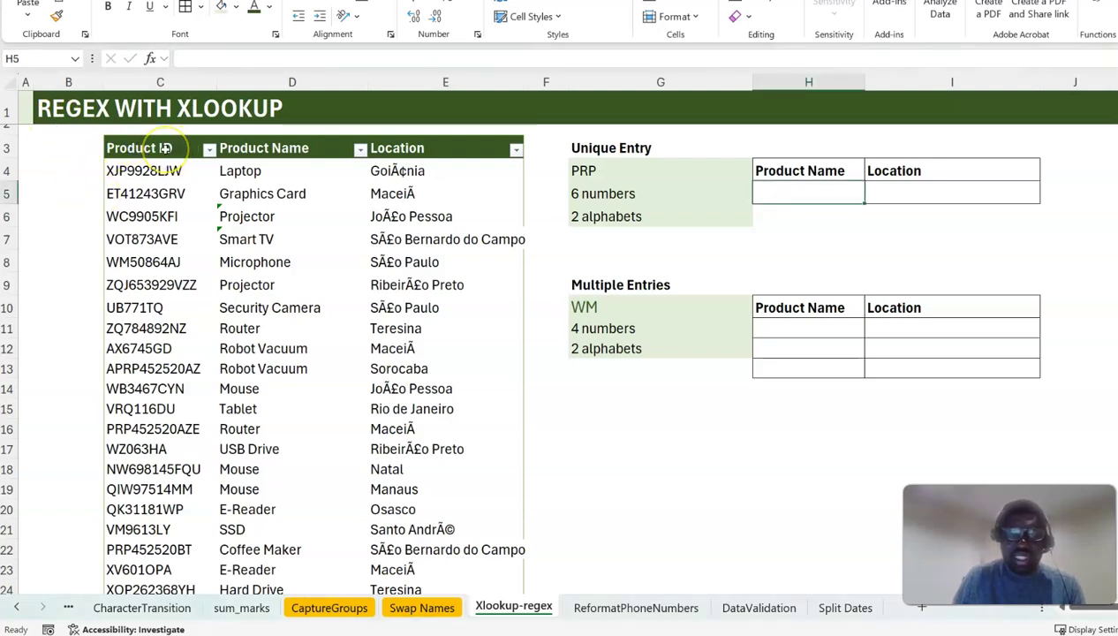
- On the Xlookup-regex sheet, start an XLOOKUP in H5 with the lookup pattern "PRP\d{6}[A-Z]{2}" for the unique entry criteria in G4:G6
left_click(277, 149)
left_click(411, 150)
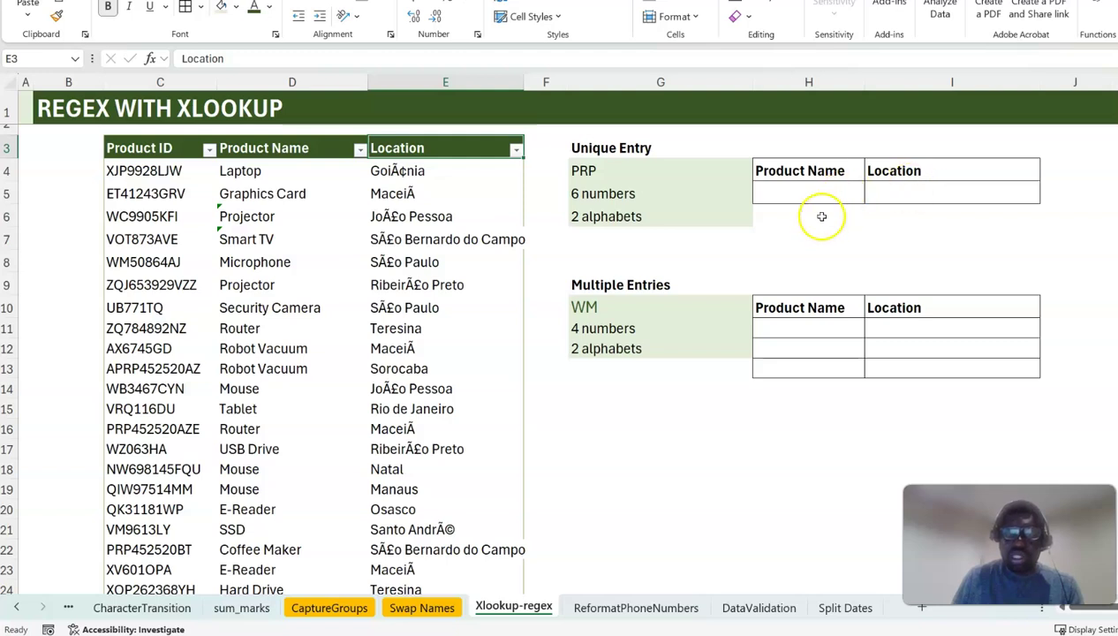
left_click(624, 171)
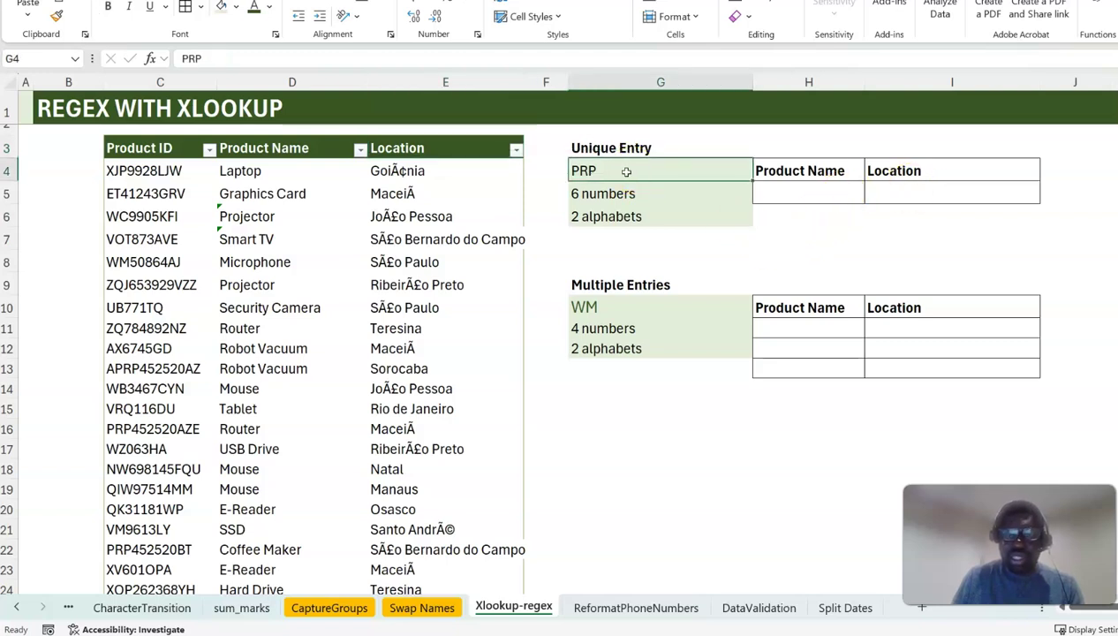
left_click(627, 192)
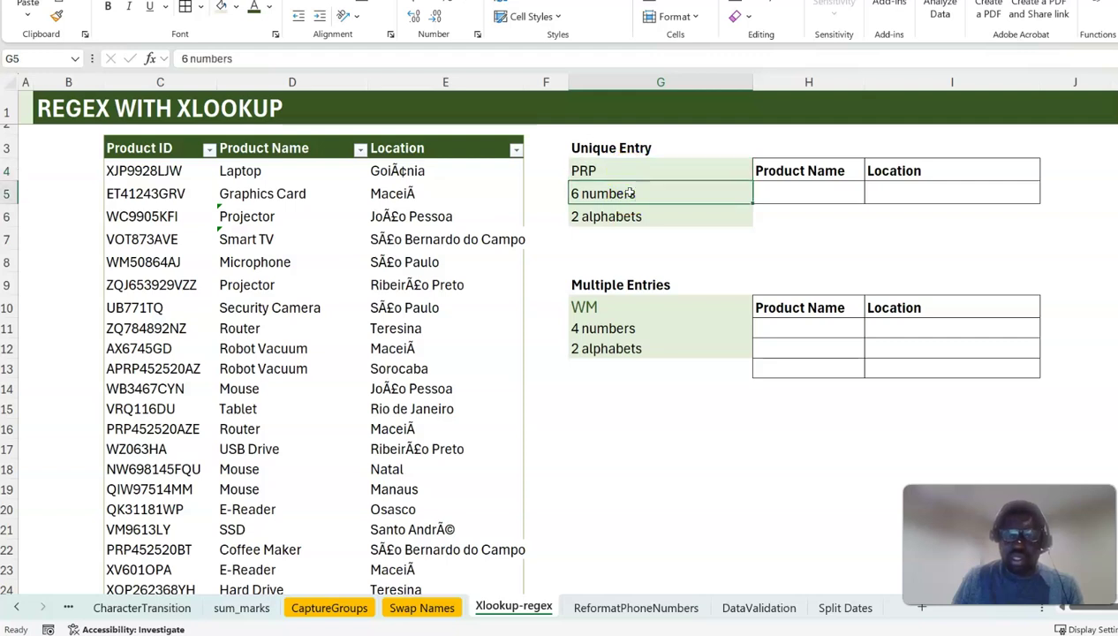
left_click(625, 215)
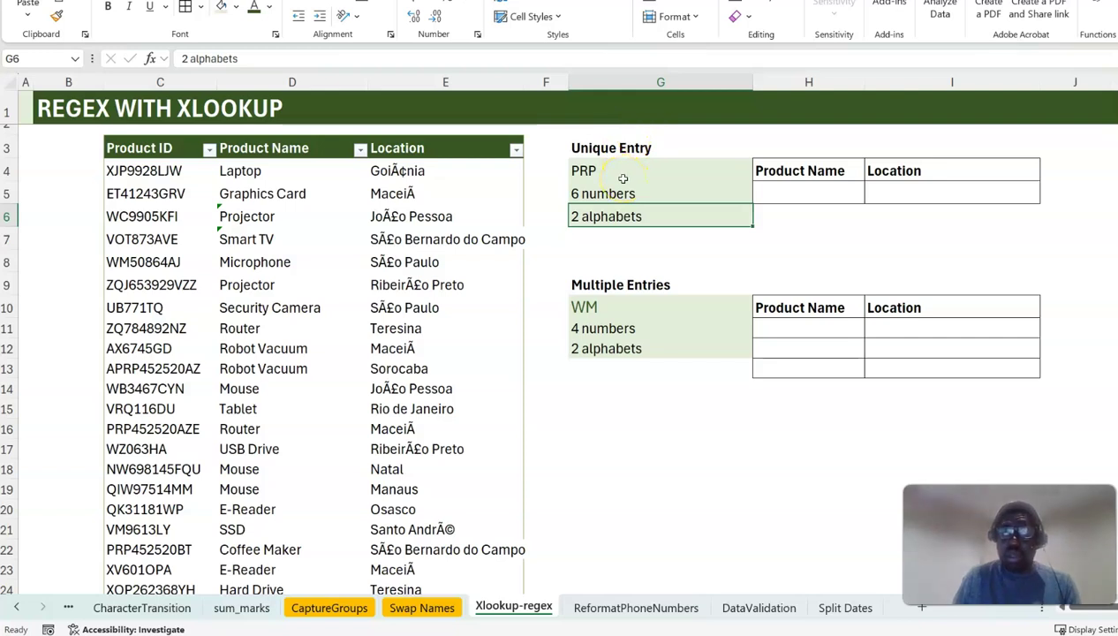
left_click(825, 191)
type("=xloo")
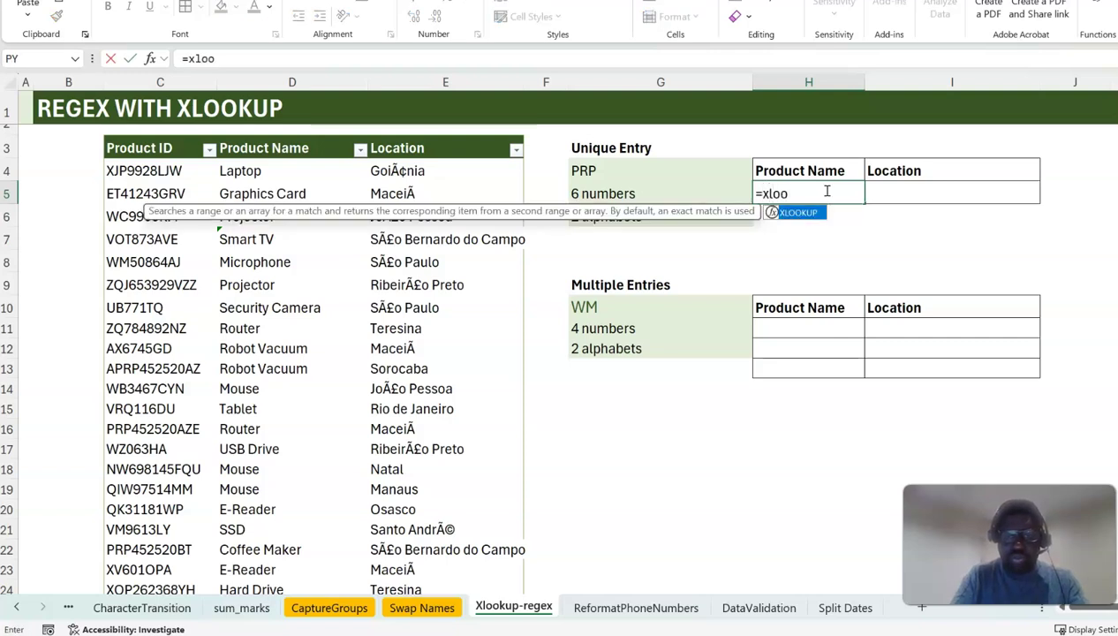
key("Tab")
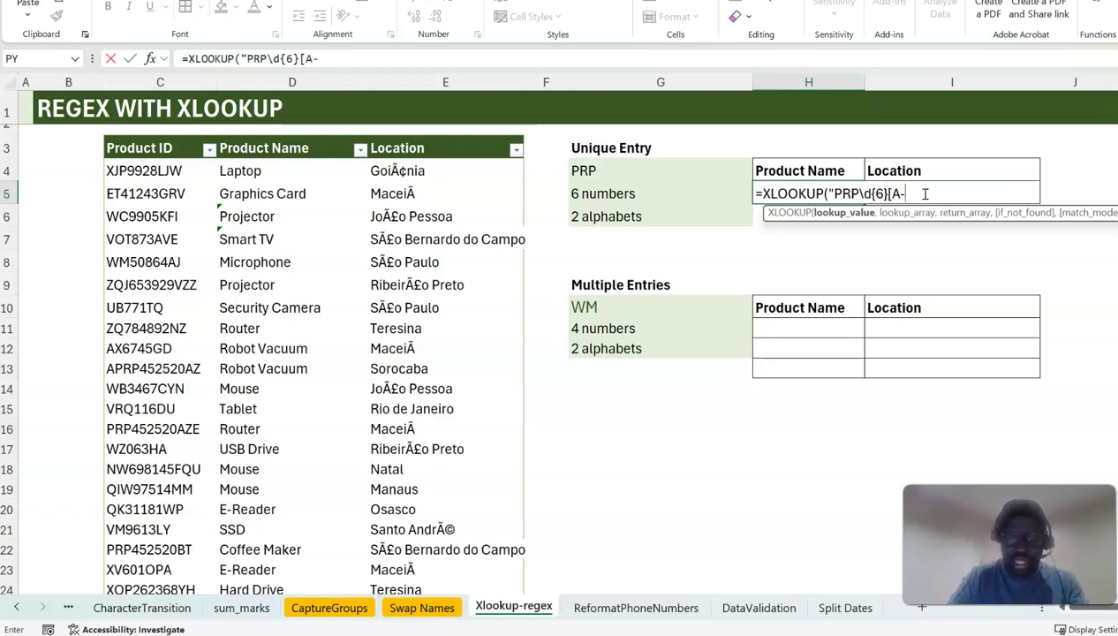
type("]{2")
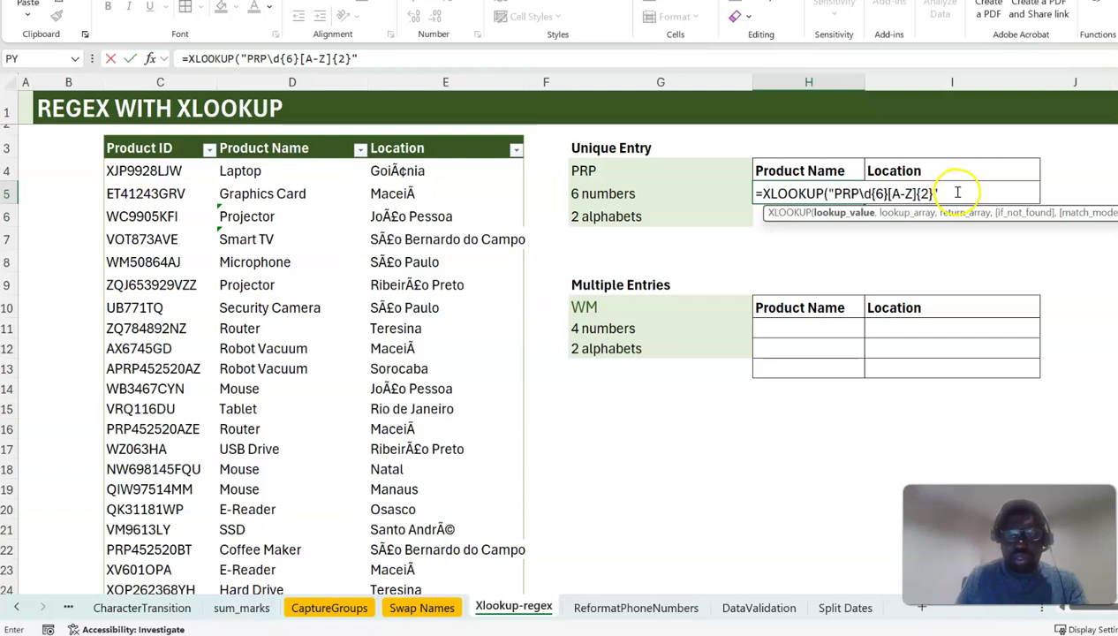
type(",")
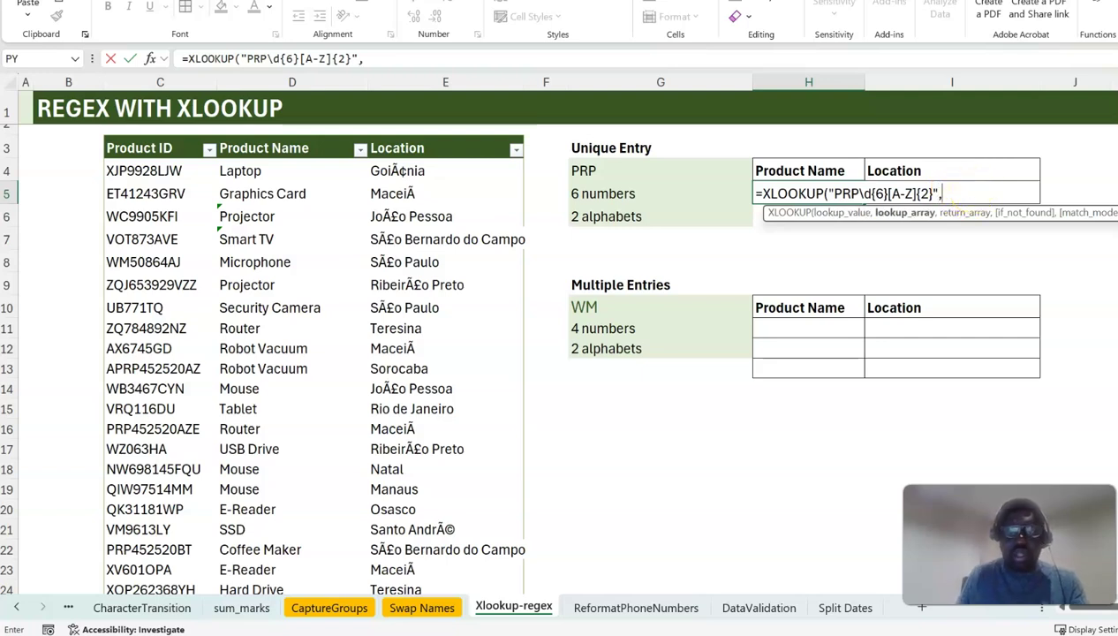
- Complete the XLOOKUP with Table1[Product ID] as lookup array, Table1[[Product Name]:[Location]] as return array and match mode 3 (regex), and enter it
left_click(177, 139)
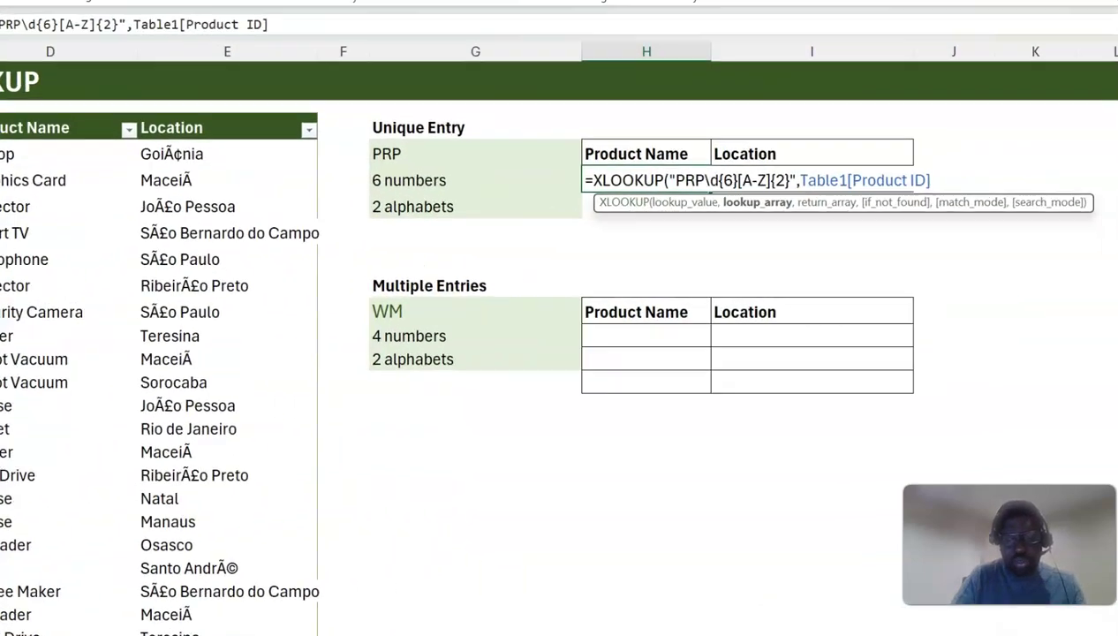
type(",")
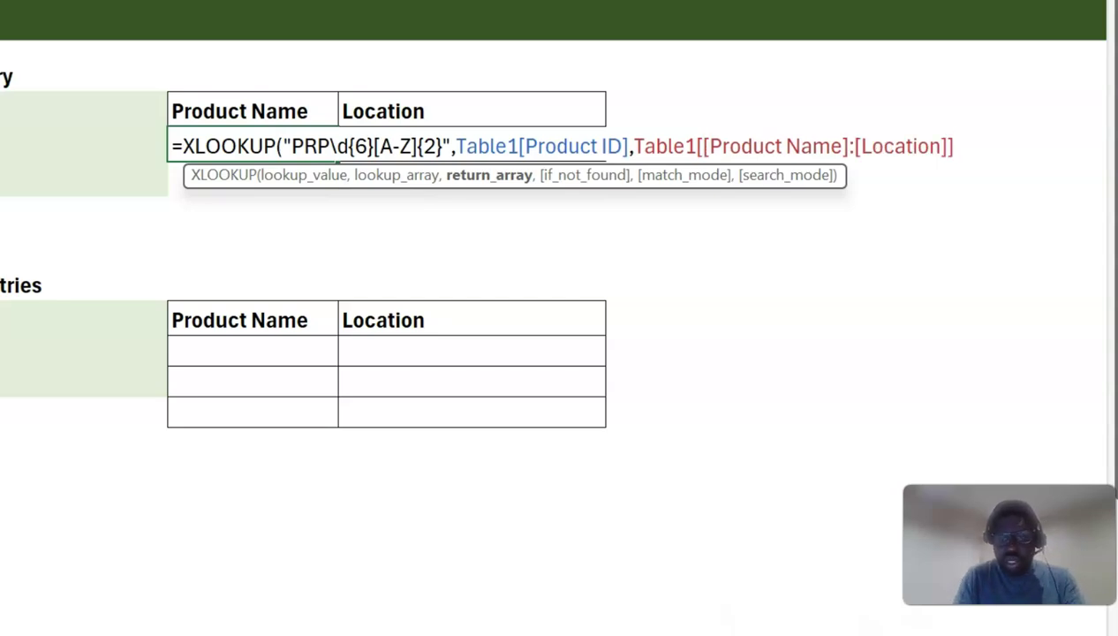
type(",,")
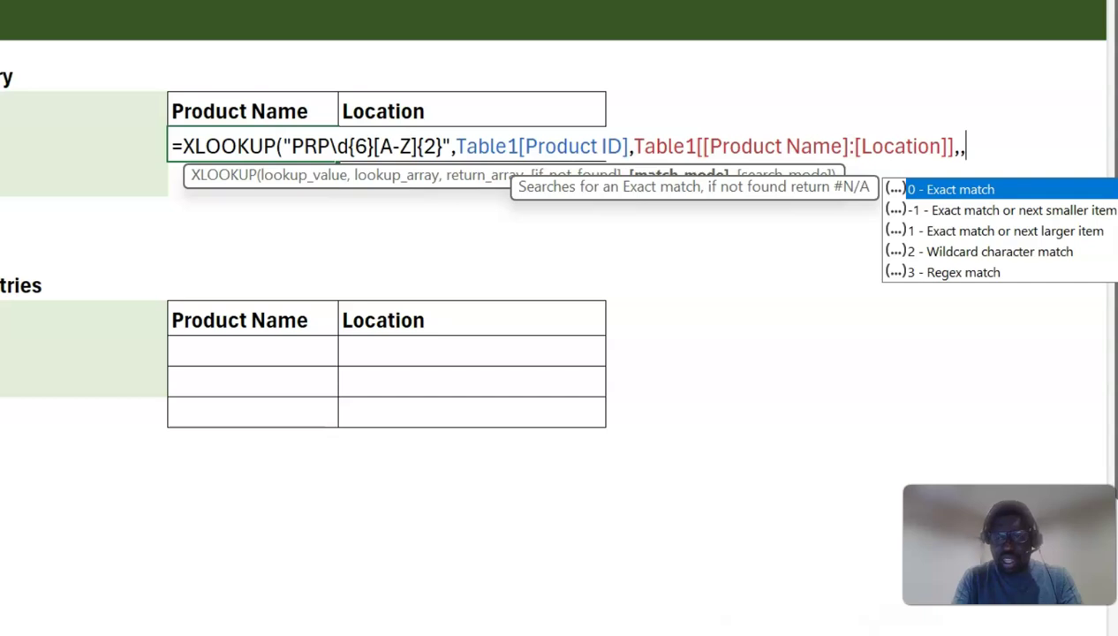
type("3")
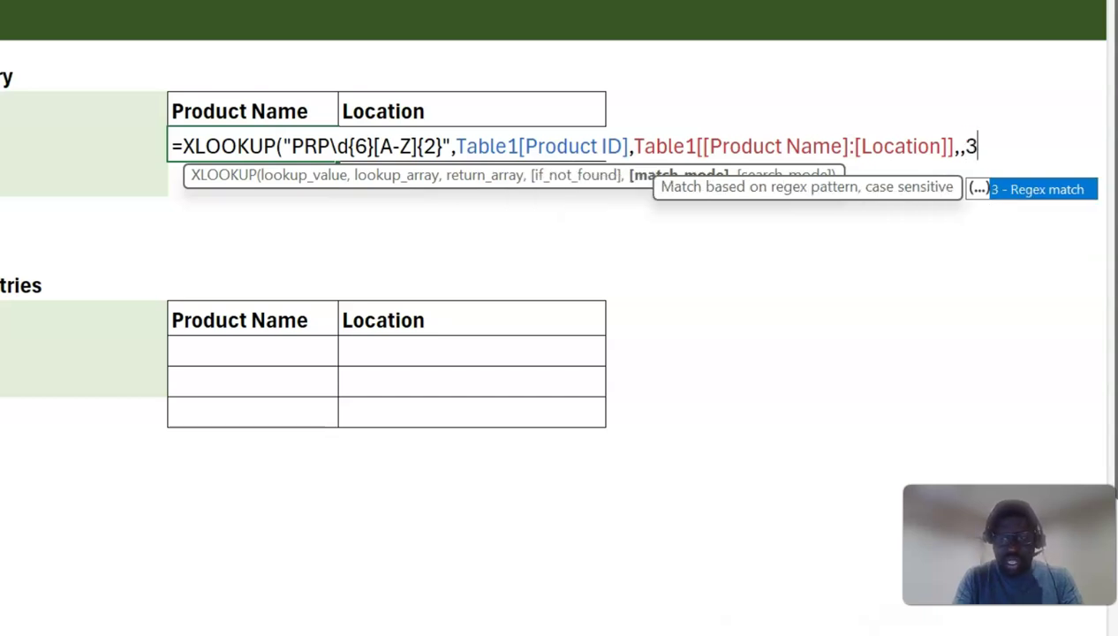
type(")")
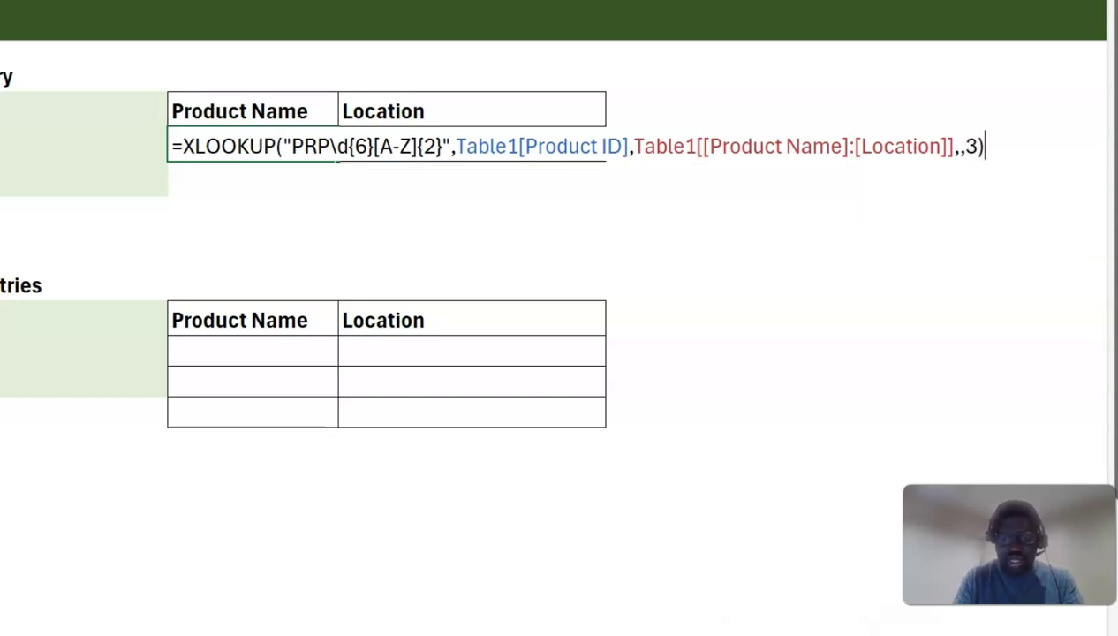
key("ctrl+Return")
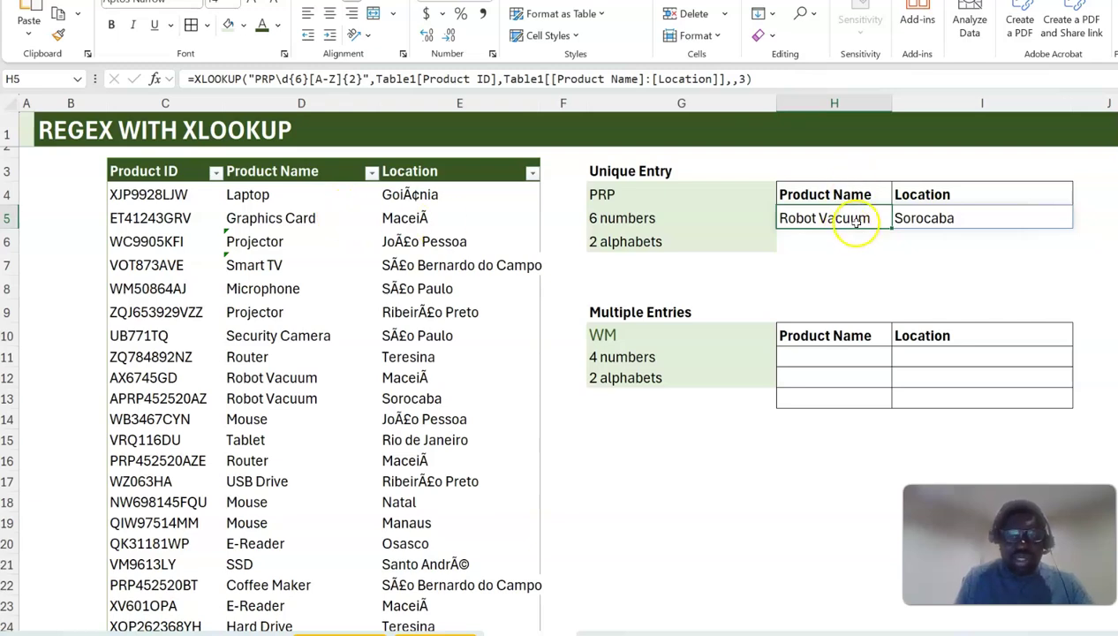
- Filter the table's Product Name column by "robot", check the matching rows' IDs and locations against the lookup result, and clear the filter
left_click(371, 172)
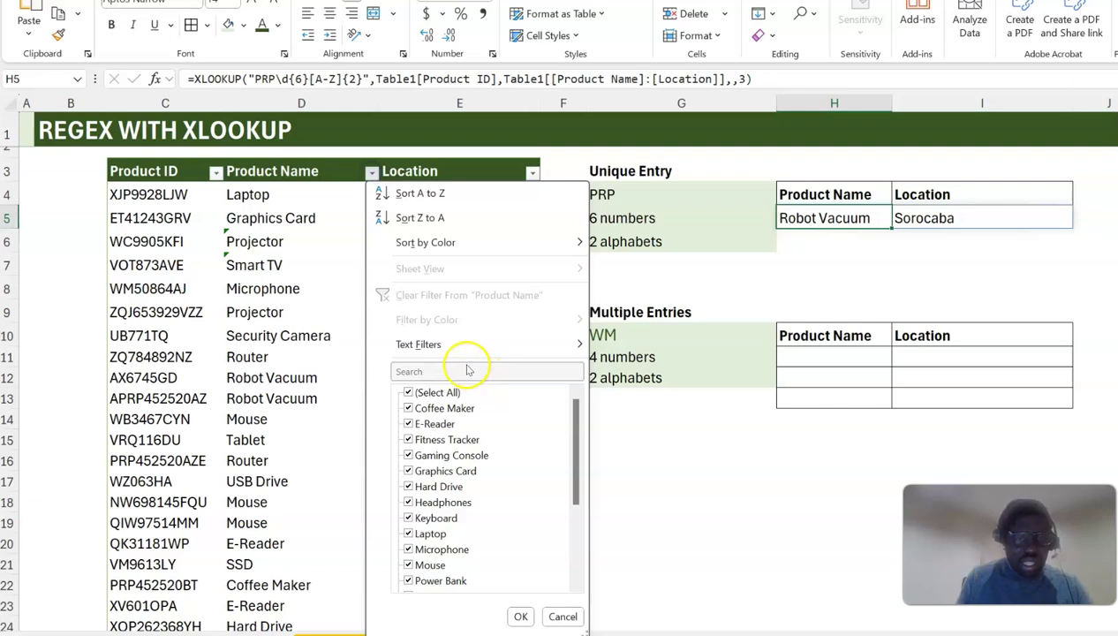
left_click(469, 371)
type("robot")
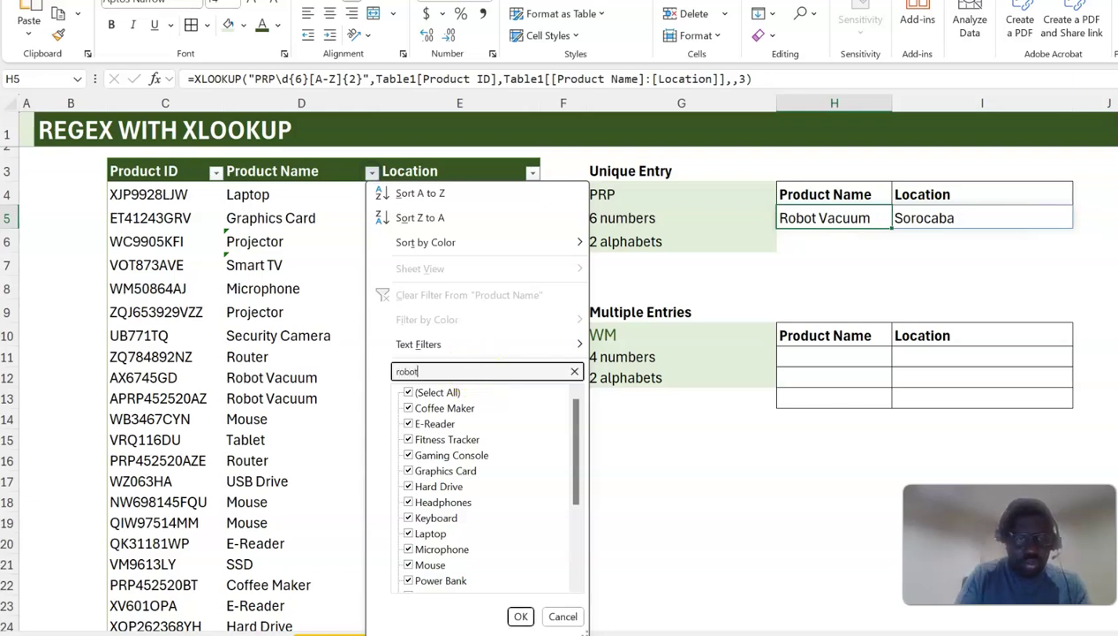
key("Return")
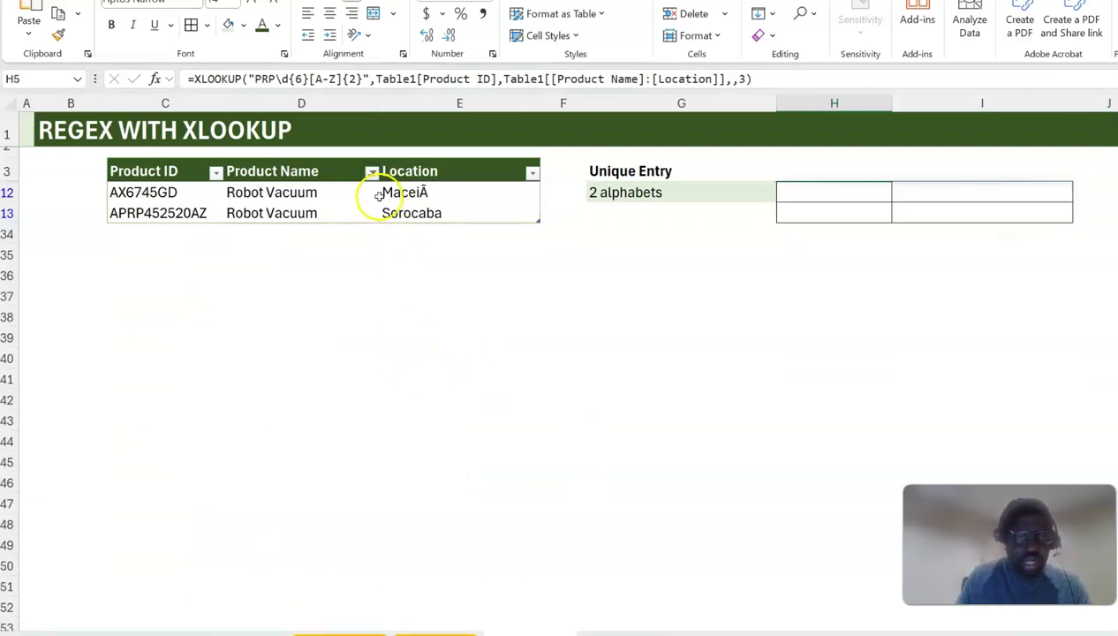
left_click(317, 218)
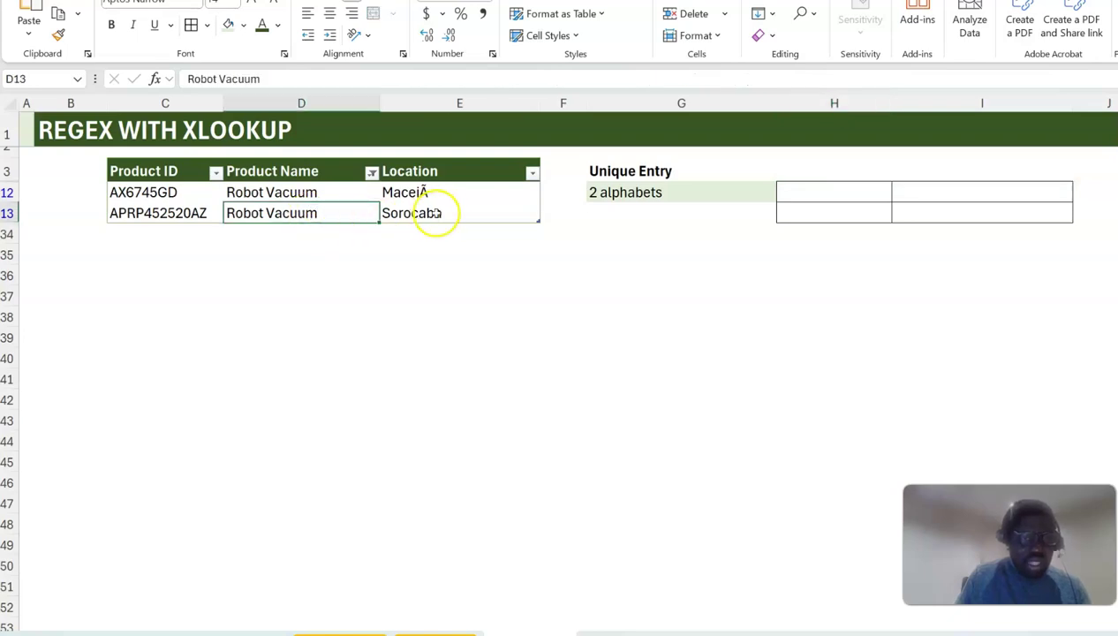
left_click(448, 212)
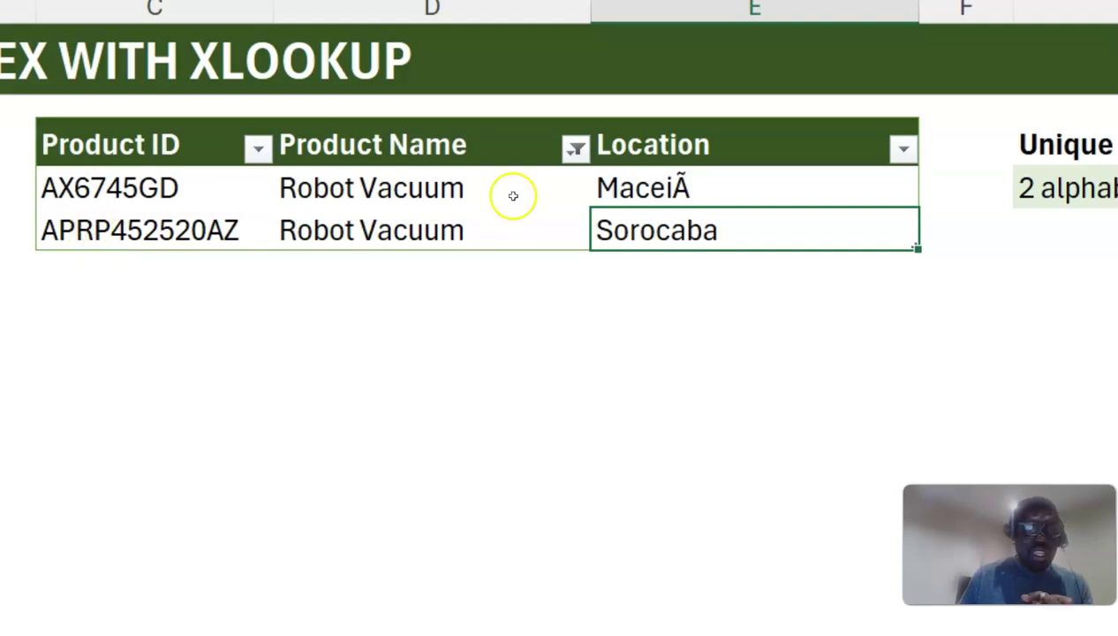
left_click(575, 148)
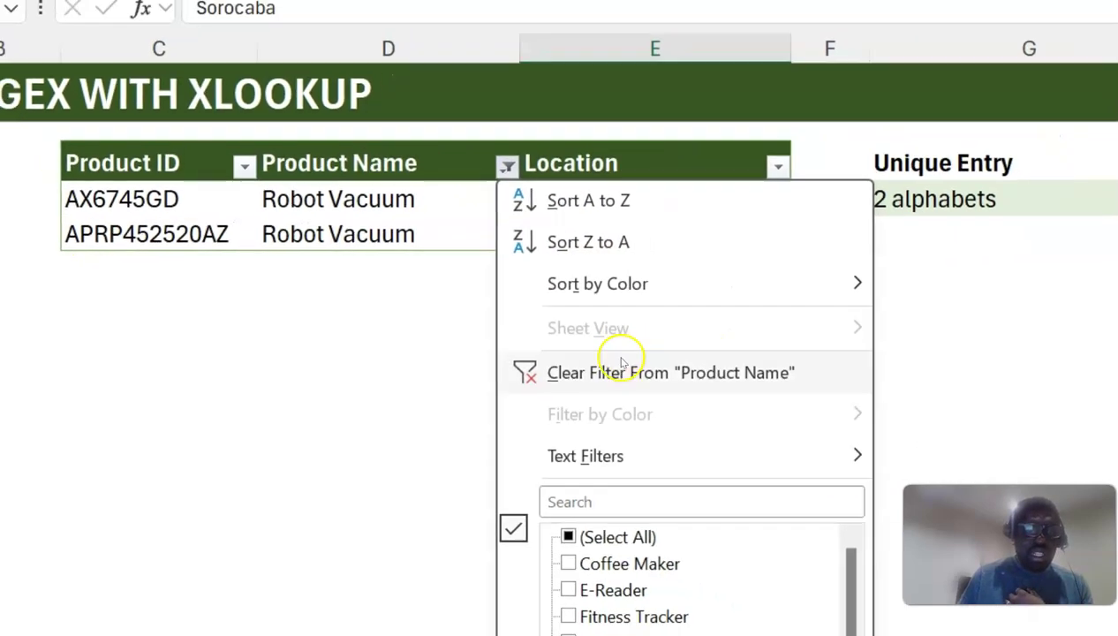
left_click(684, 398)
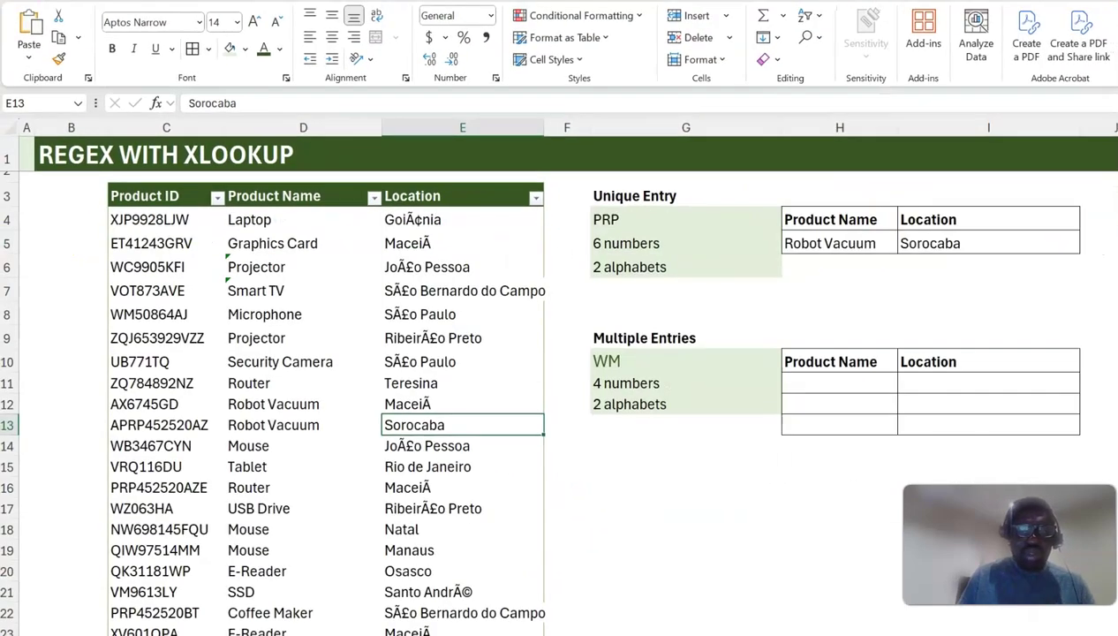
- Anchor the XLOOKUP pattern in H5 to the start of the ID by adding ^ before PRP
double_click(846, 243)
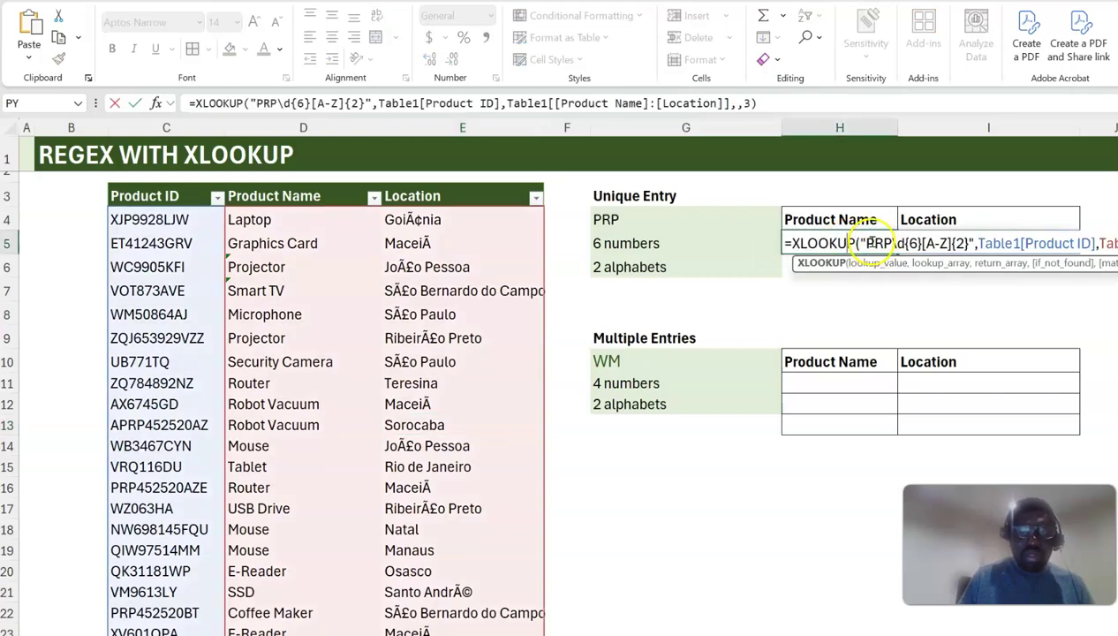
left_click(868, 243)
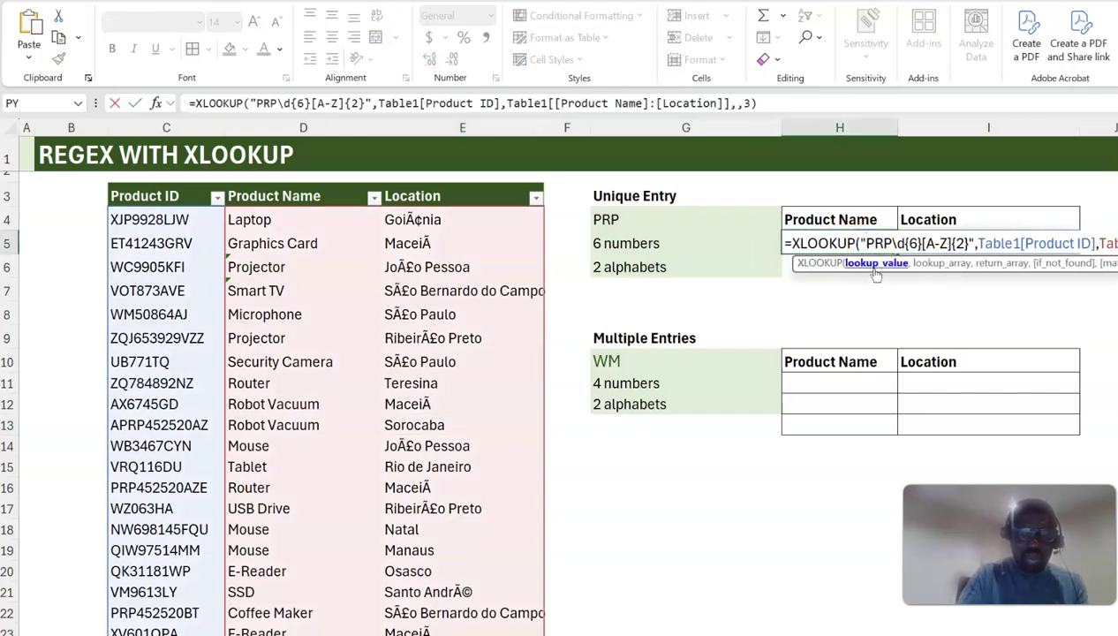
type("^")
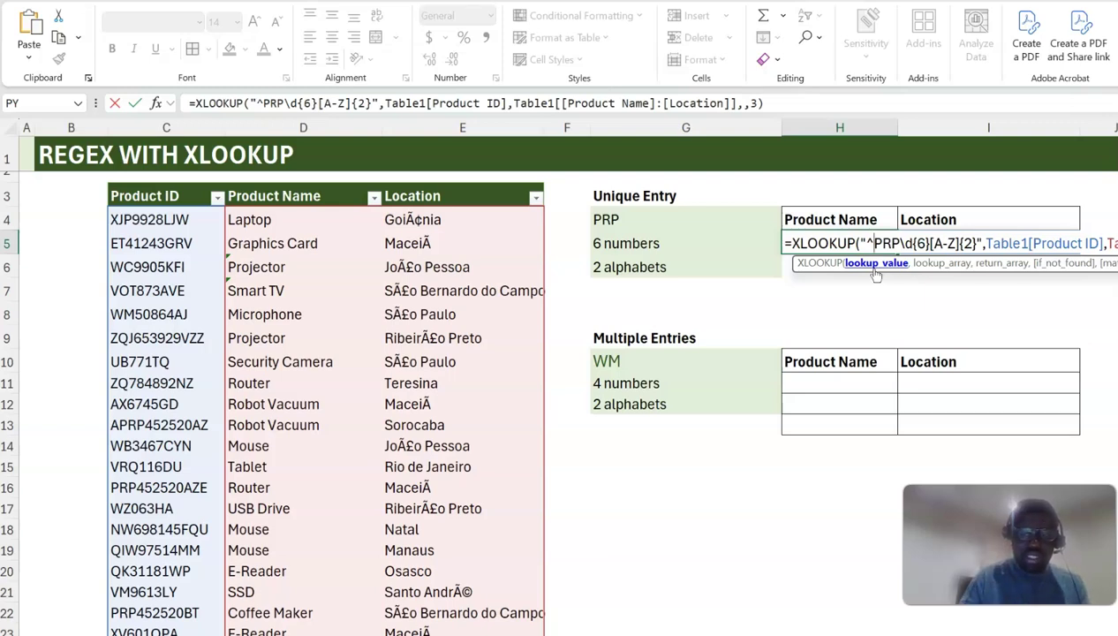
key("ctrl+Return")
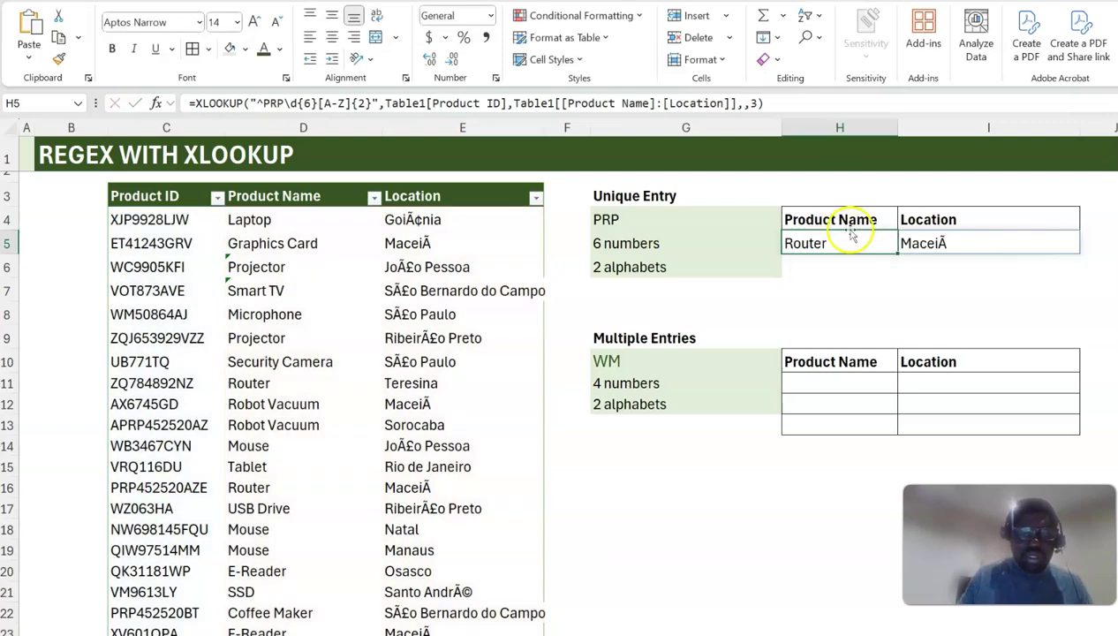
- Filter the Product Name column by "Router", inspect the Product ID starting with PRP, and clear the filter
left_click(374, 199)
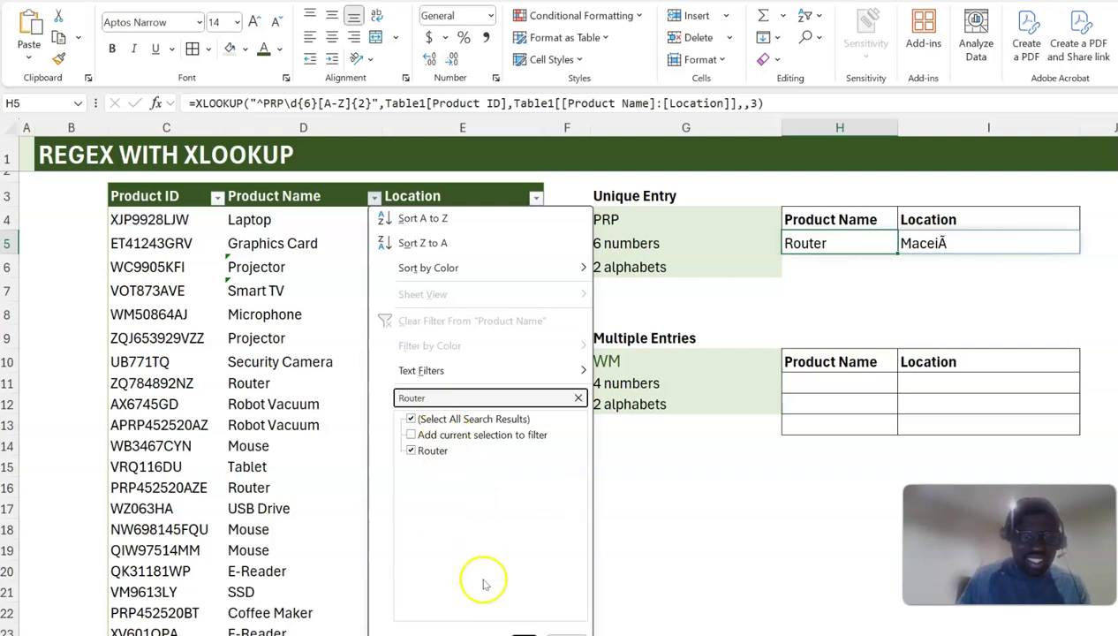
key("Return")
left_click(255, 239)
left_click(144, 243)
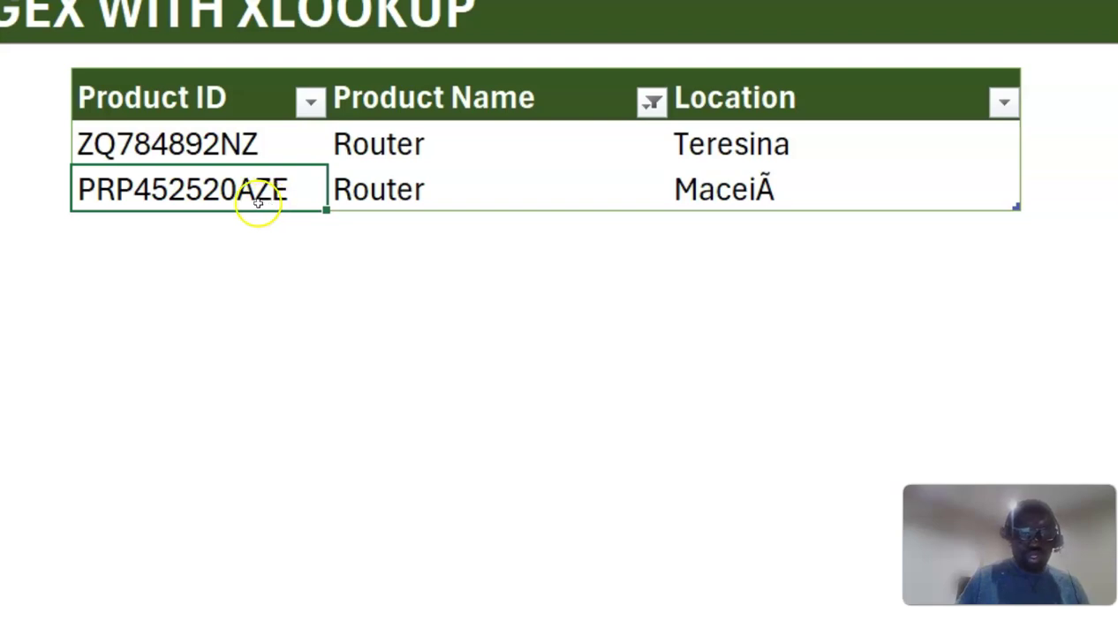
left_click(652, 102)
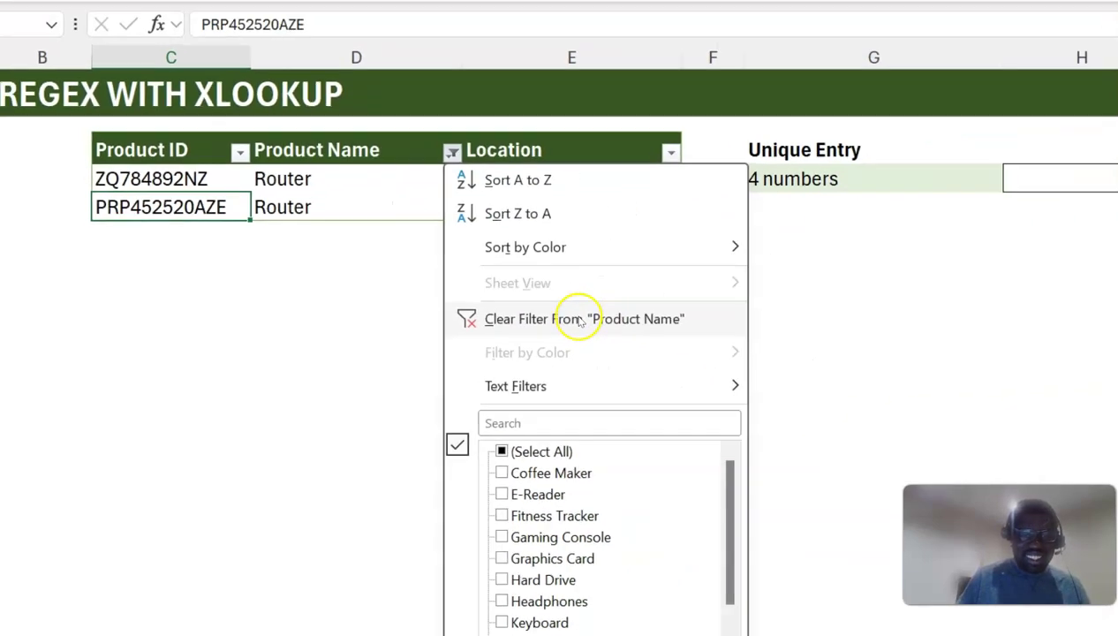
left_click(580, 321)
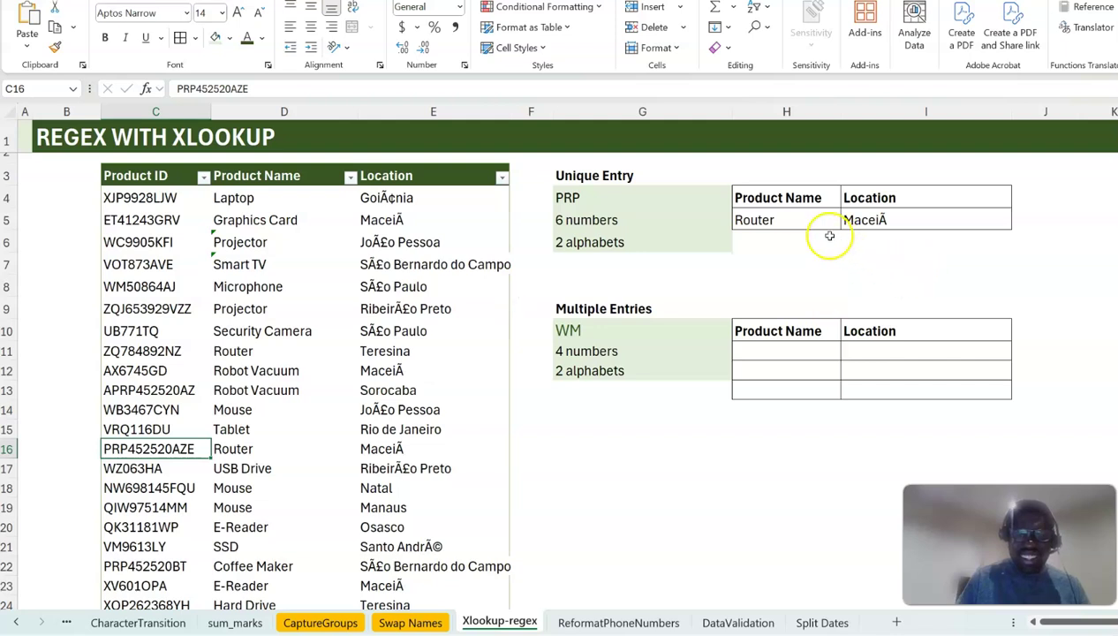
- Anchor the end of the XLOOKUP pattern in H5 with $, making it "^PRP\d{6}[A-Z]{2}$"
left_click(1094, 214)
double_click(806, 220)
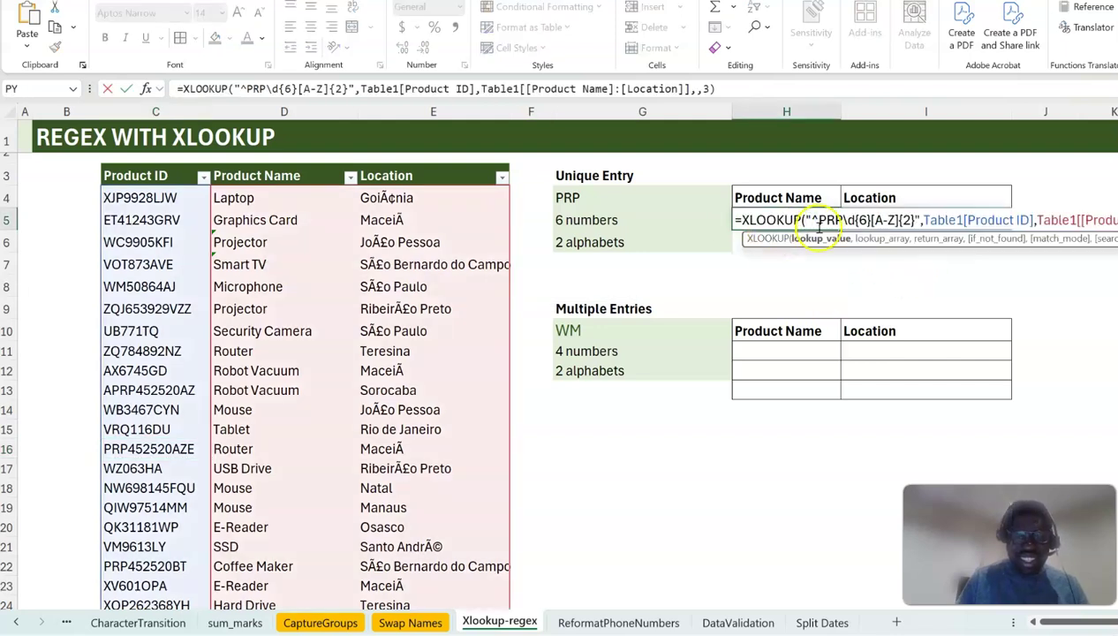
left_click(899, 221)
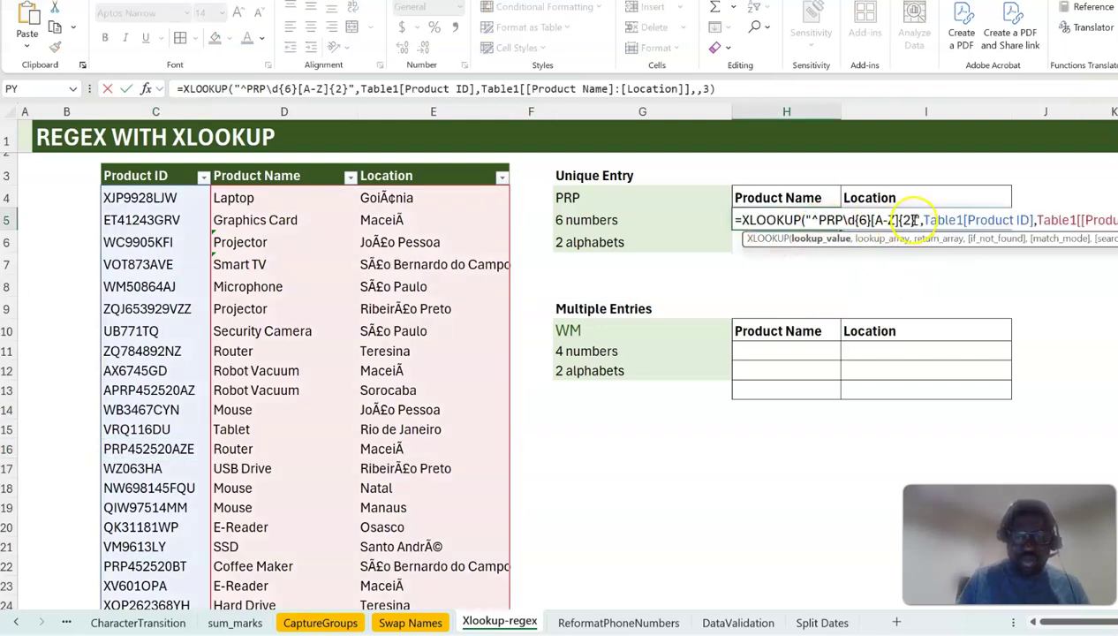
left_click(916, 220)
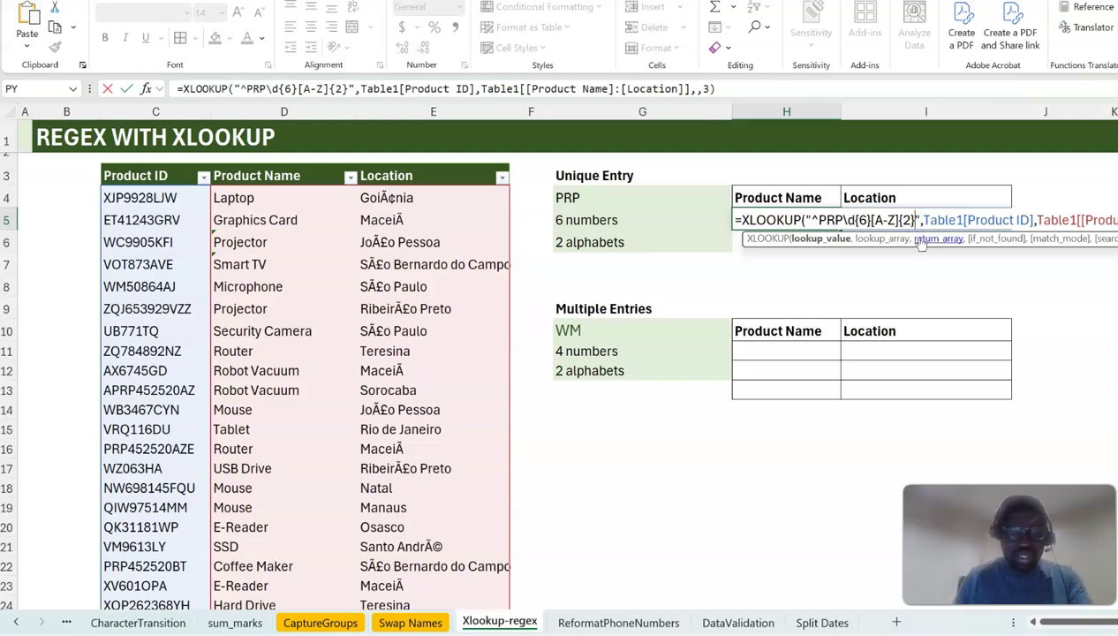
type("$")
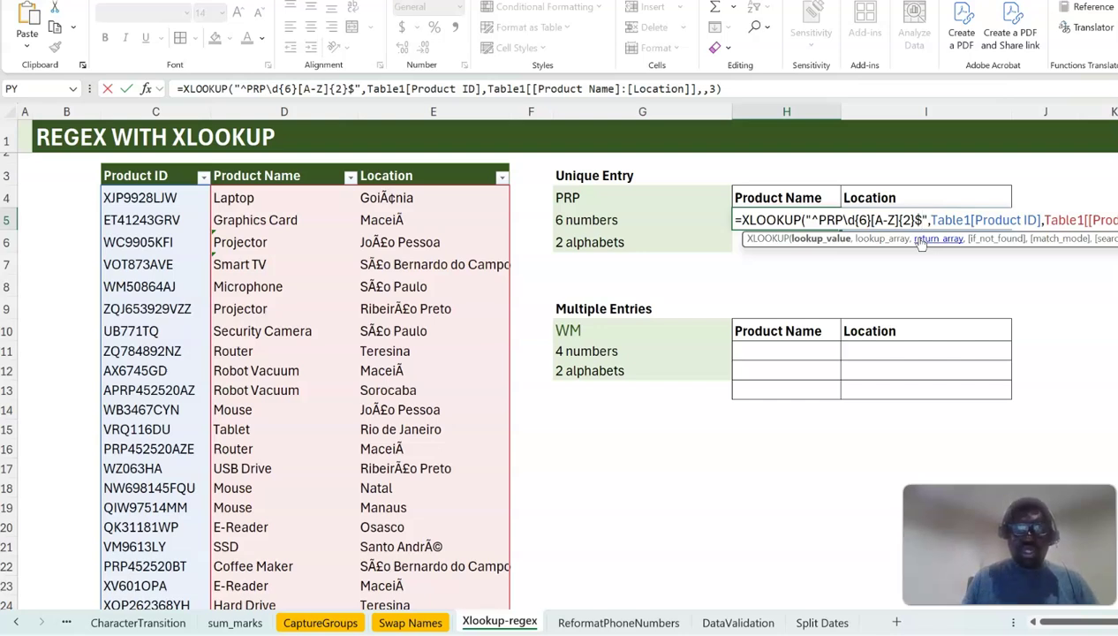
left_click(830, 221)
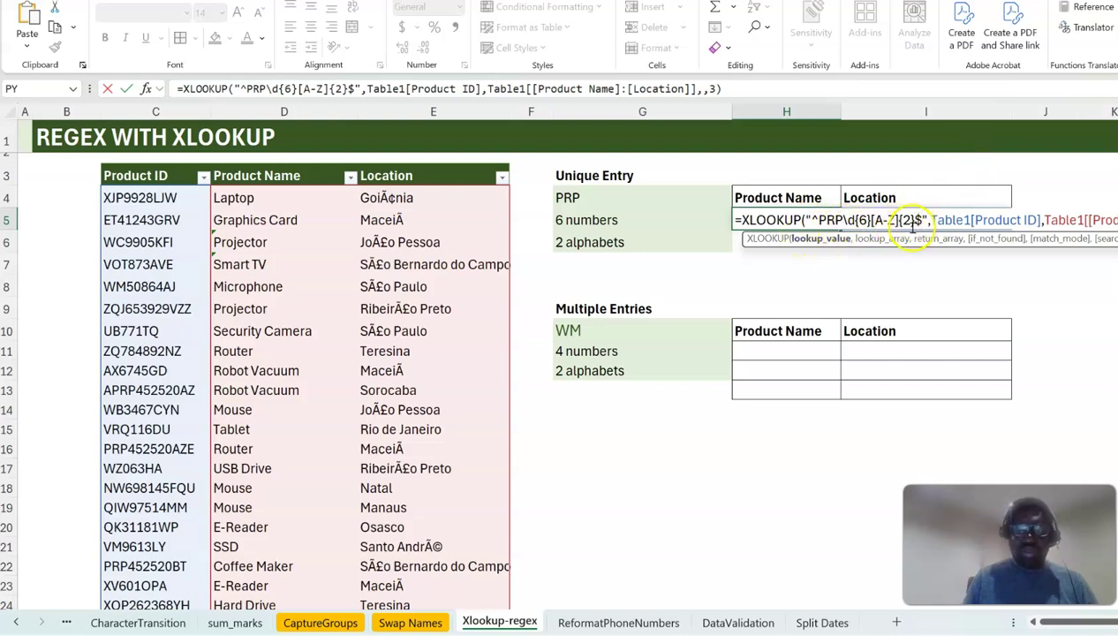
key("ctrl+Return")
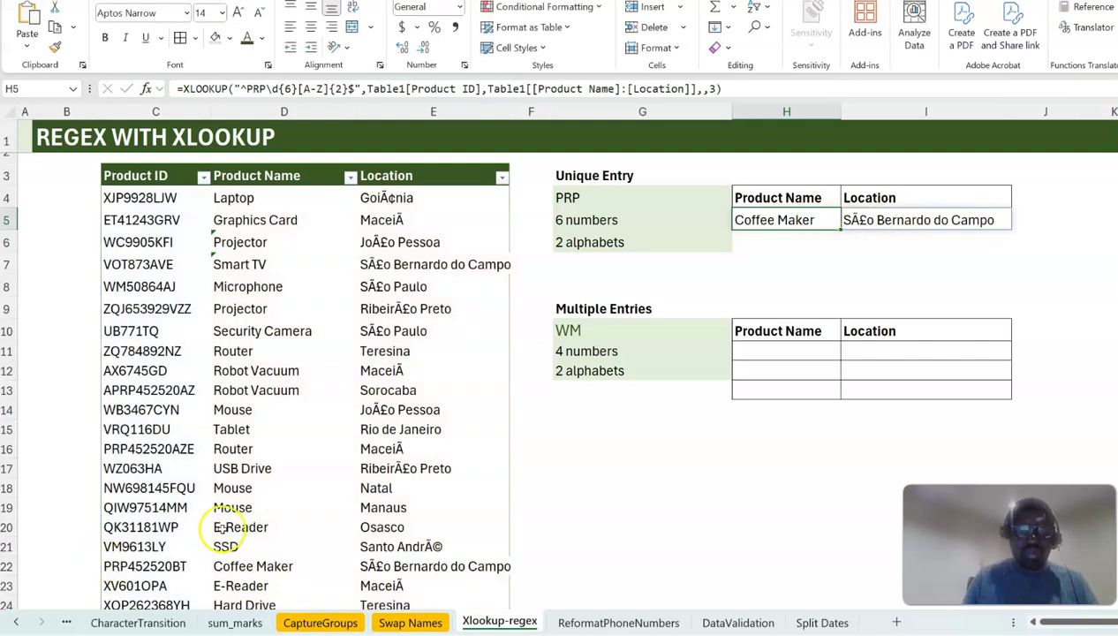
- Check the Coffee Maker row's Product ID in the table against the XLOOKUP result in H5
left_click(243, 507)
scroll(256, 481, "down", 3)
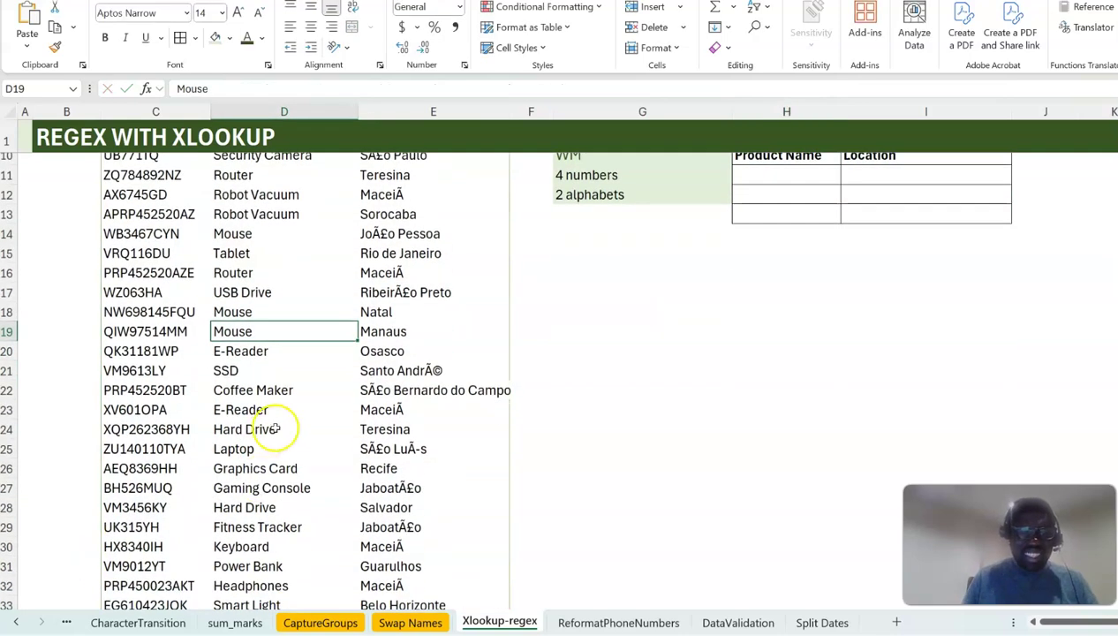
scroll(275, 426, "up", 2)
left_click(281, 504)
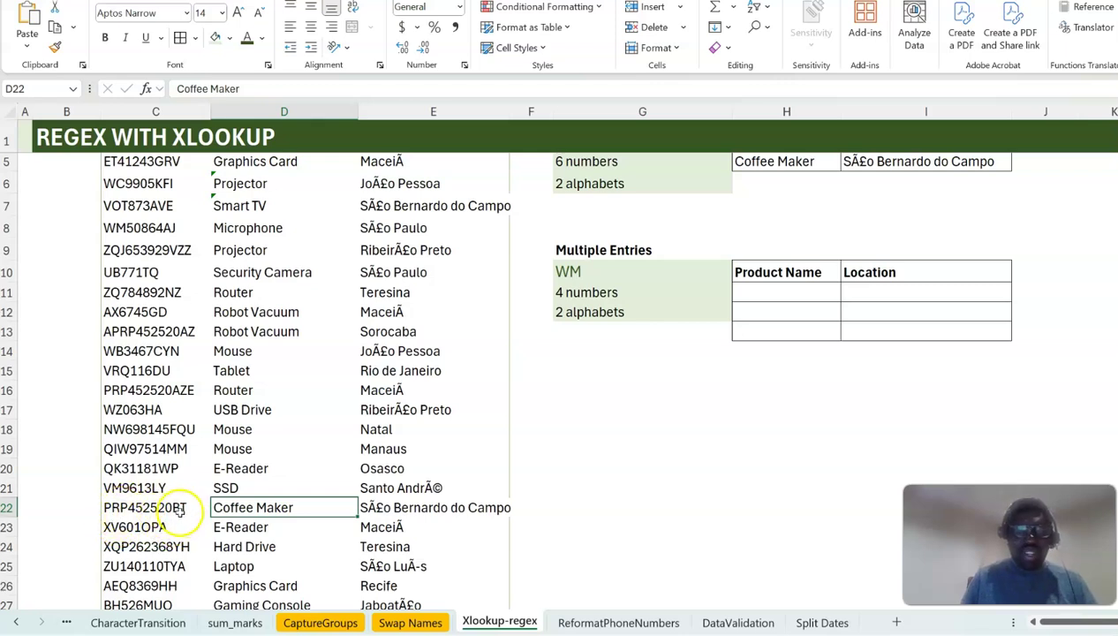
left_click(777, 161)
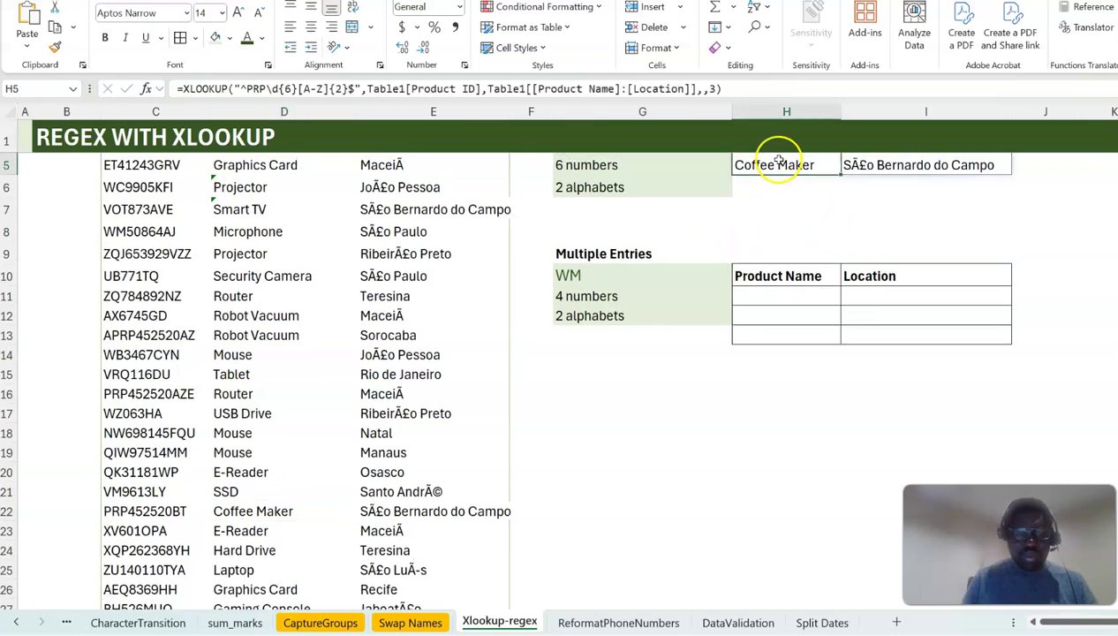
scroll(776, 168, "up", 1)
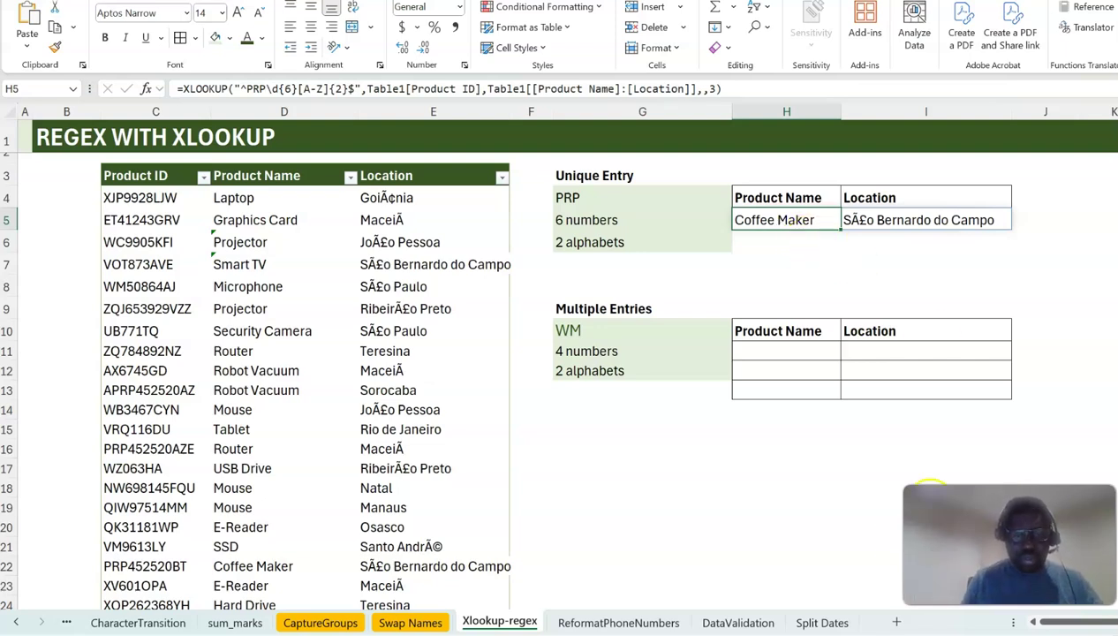
- Switch to the ReformatPhoneNumbers sheet and compare the raw text in B4 with the formatted text in H4
key("ctrl+Page_Down")
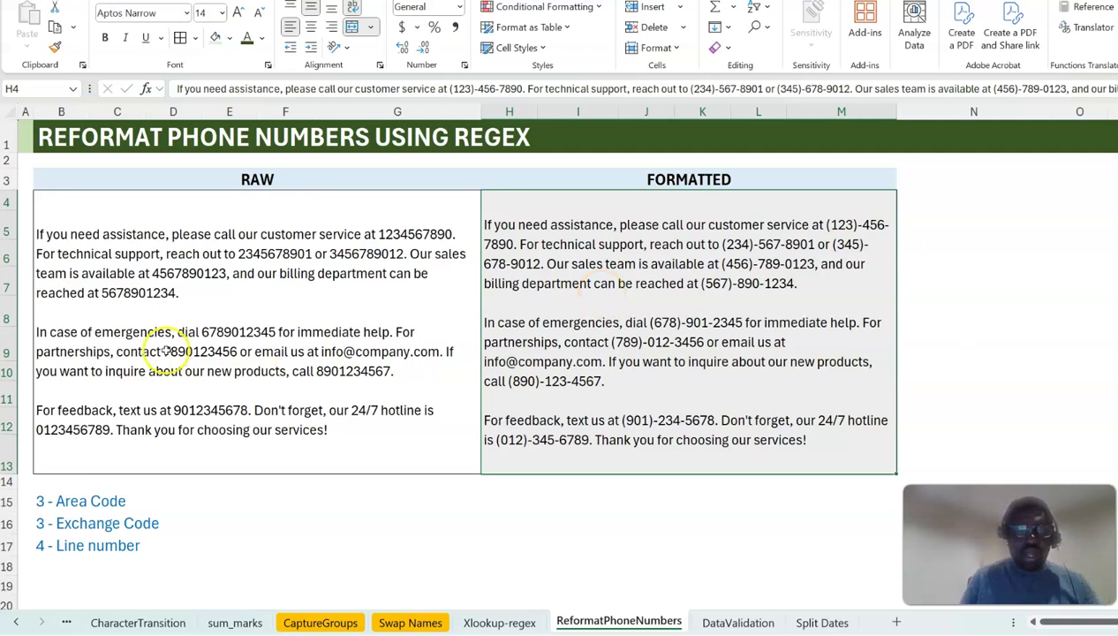
left_click(356, 275)
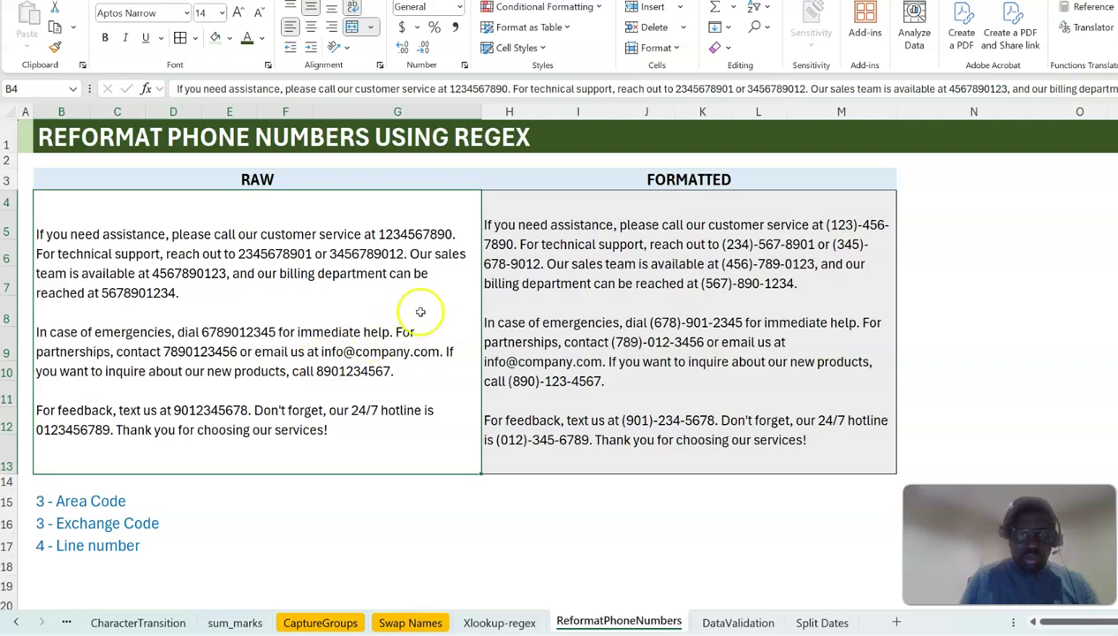
left_click(819, 247)
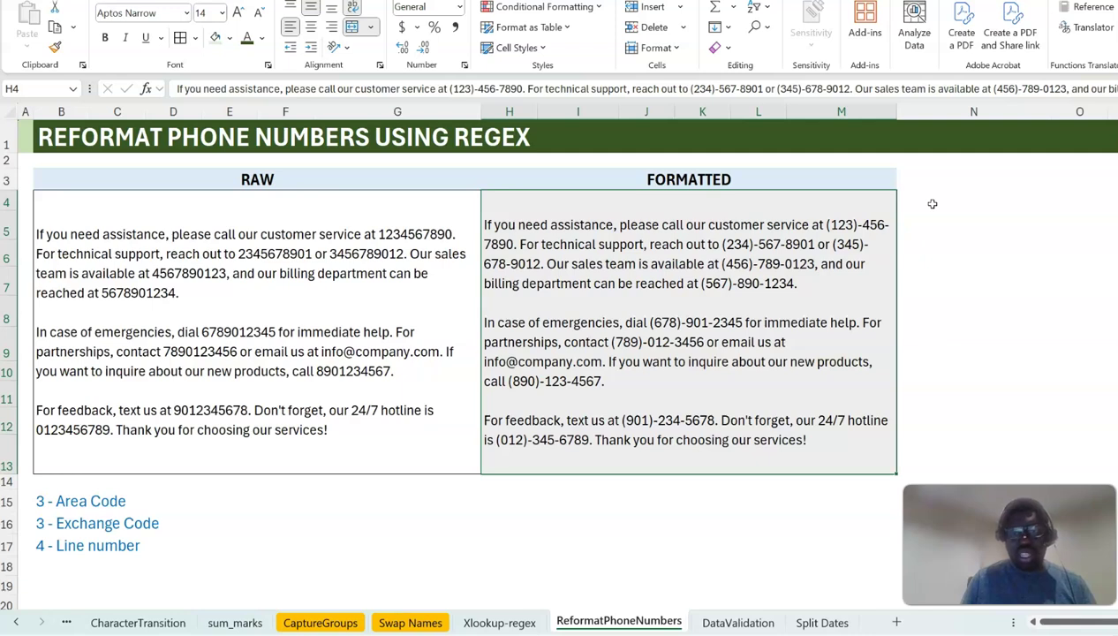
left_click(274, 277)
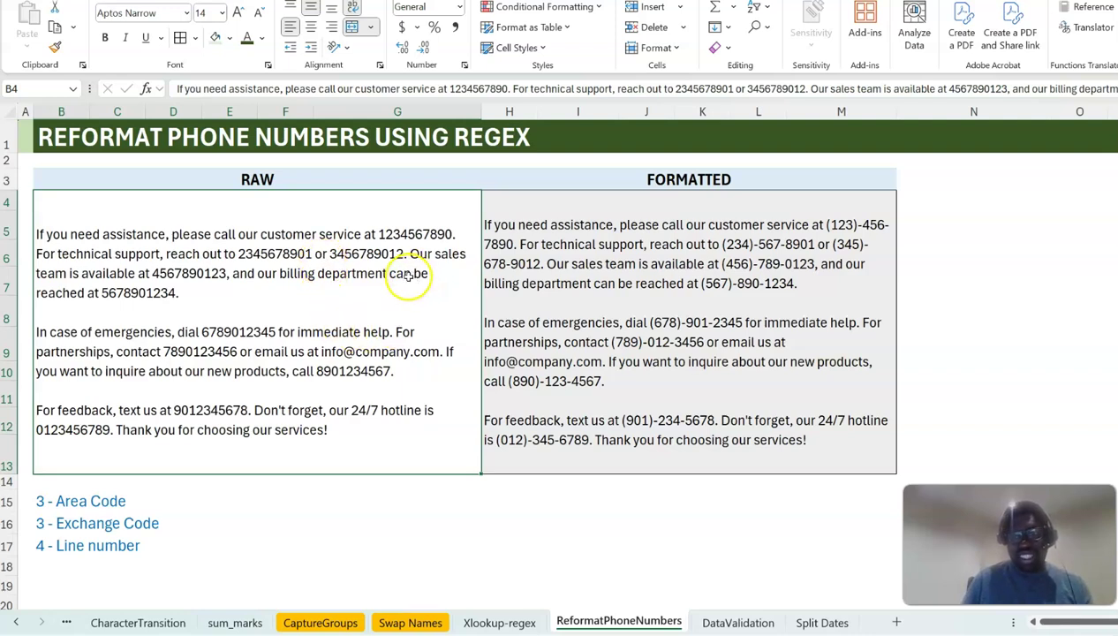
- In N4, enter =REGEXEXTRACT(B4,"\d{10}",1) to extract all ten-digit phone numbers from the raw text
left_click(923, 201)
type("=rege")
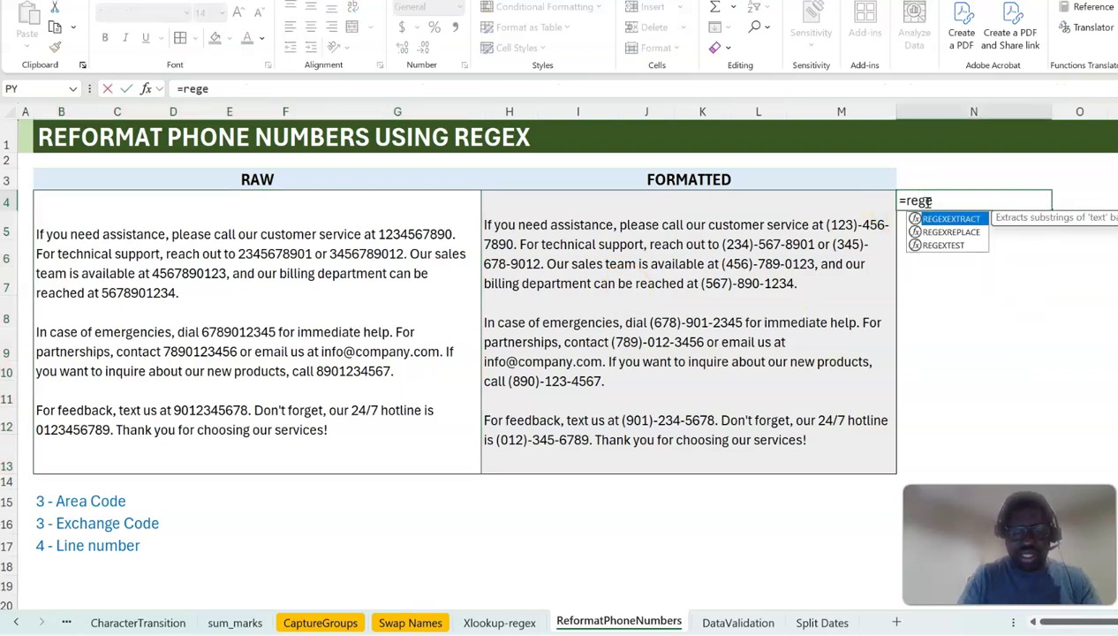
type("xex")
key("Tab")
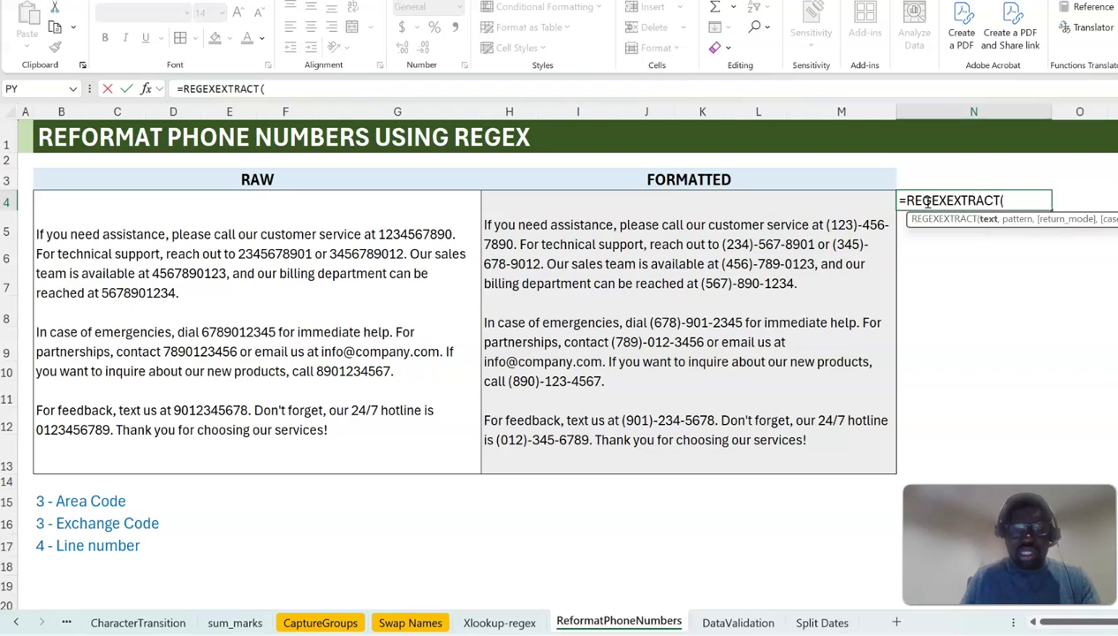
left_click(349, 255)
type(",")
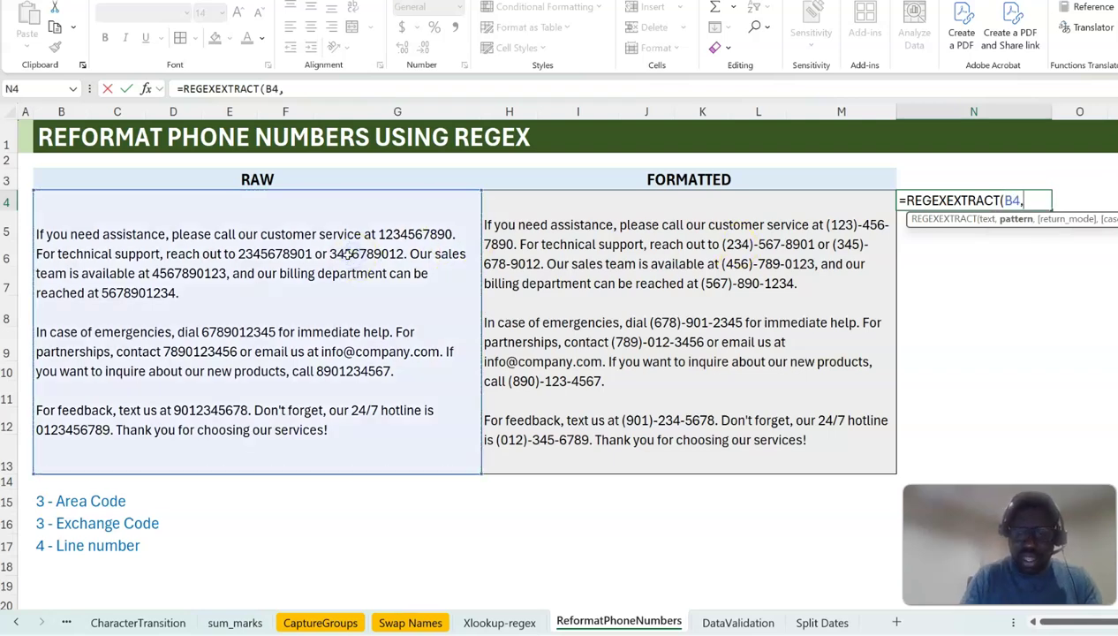
type("\"\\d{10")
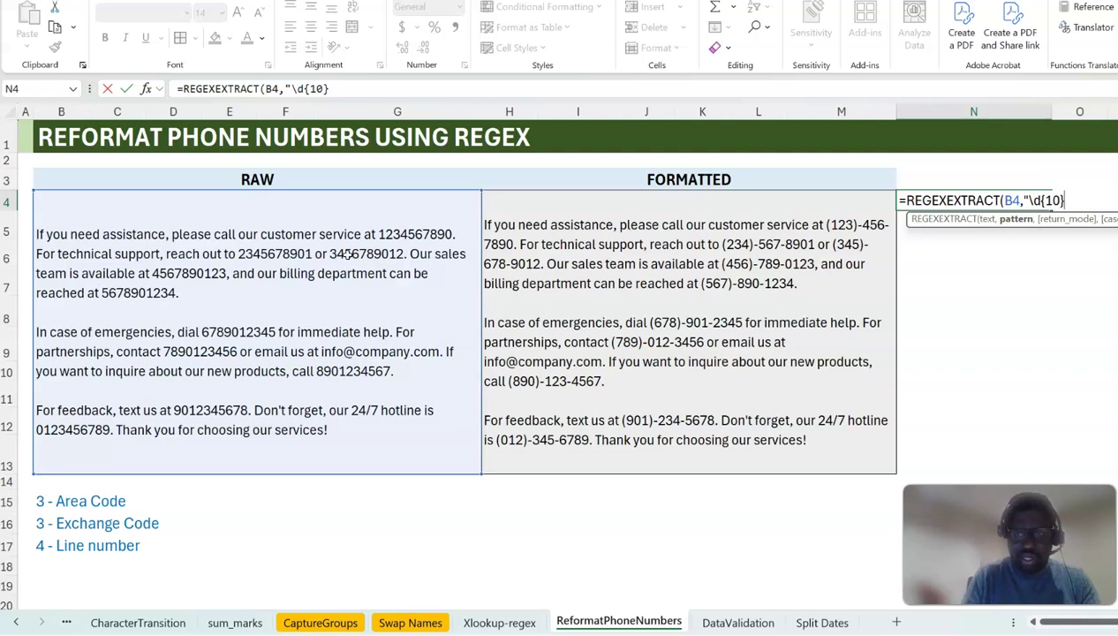
type("}\",1)")
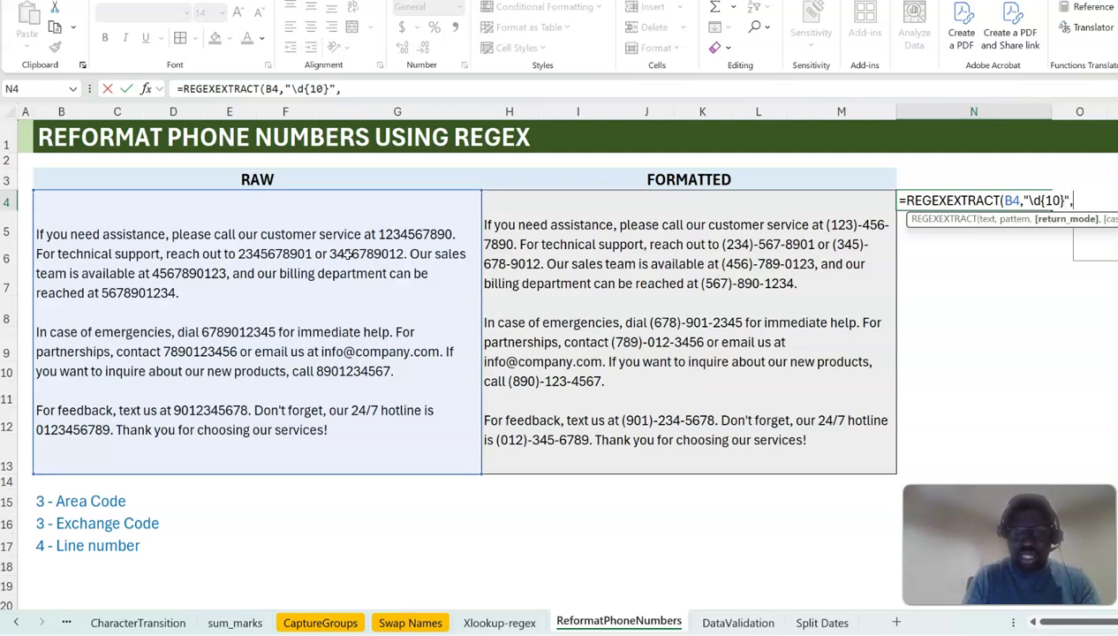
key("Return")
key("Up")
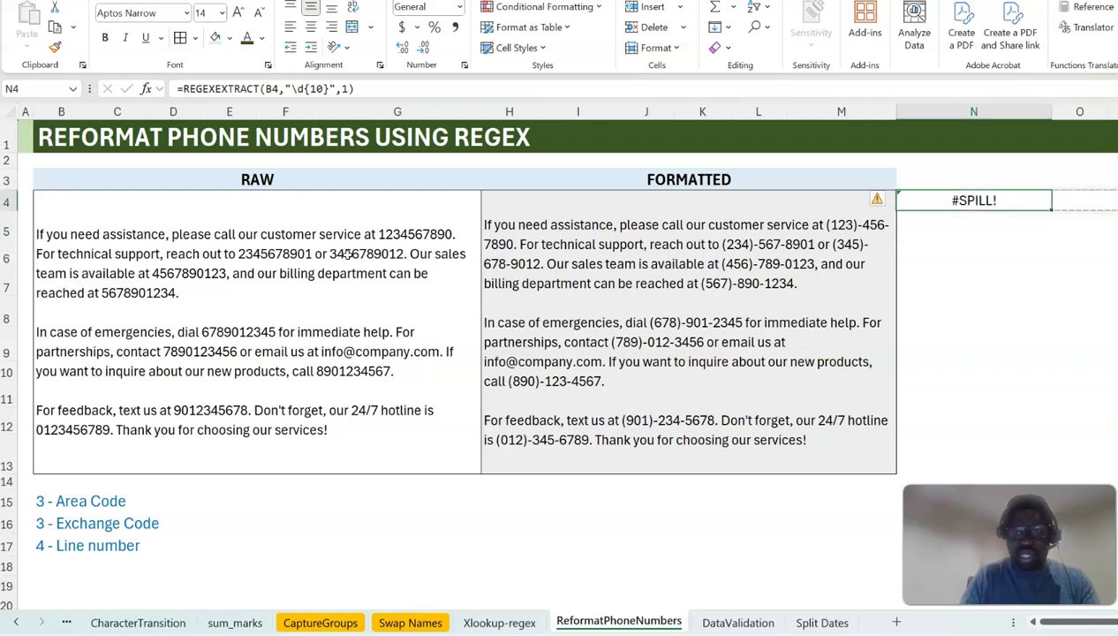
- Wrap N4's REGEXEXTRACT formula in TOCOL, making it =TOCOL(REGEXEXTRACT(B4,"\d{10}",1))
left_click(182, 89)
type("tocol")
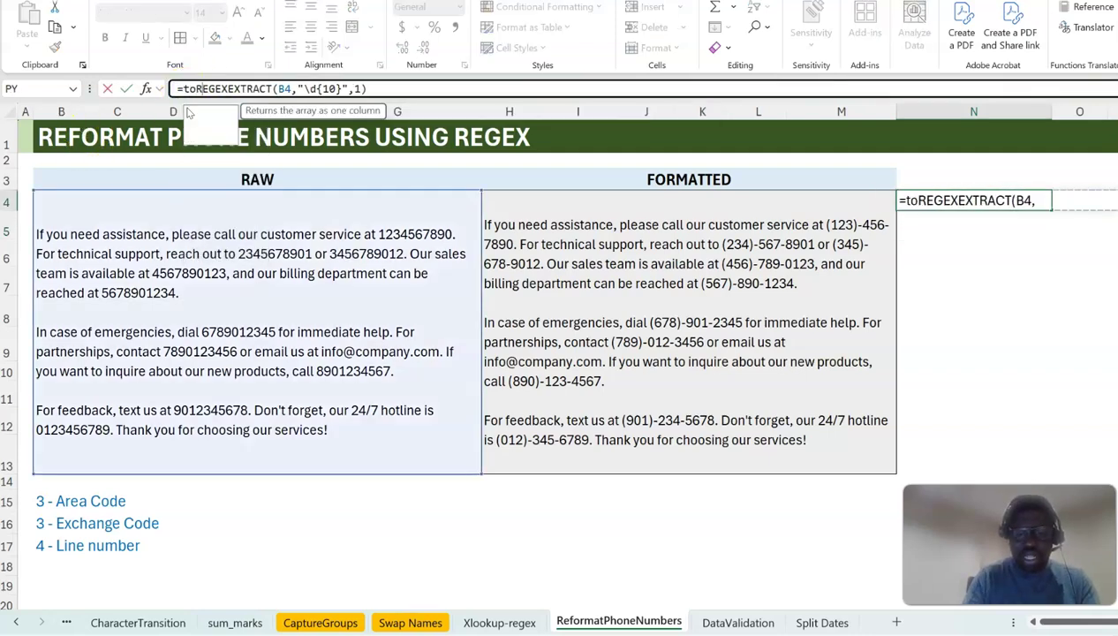
key("Tab")
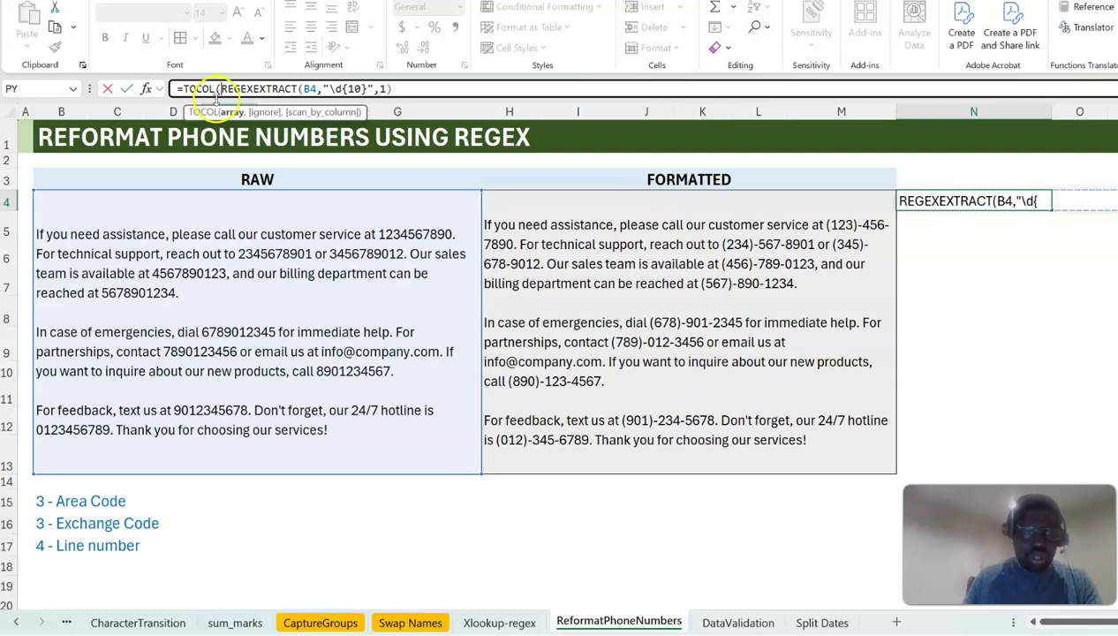
left_click(417, 89)
type(")")
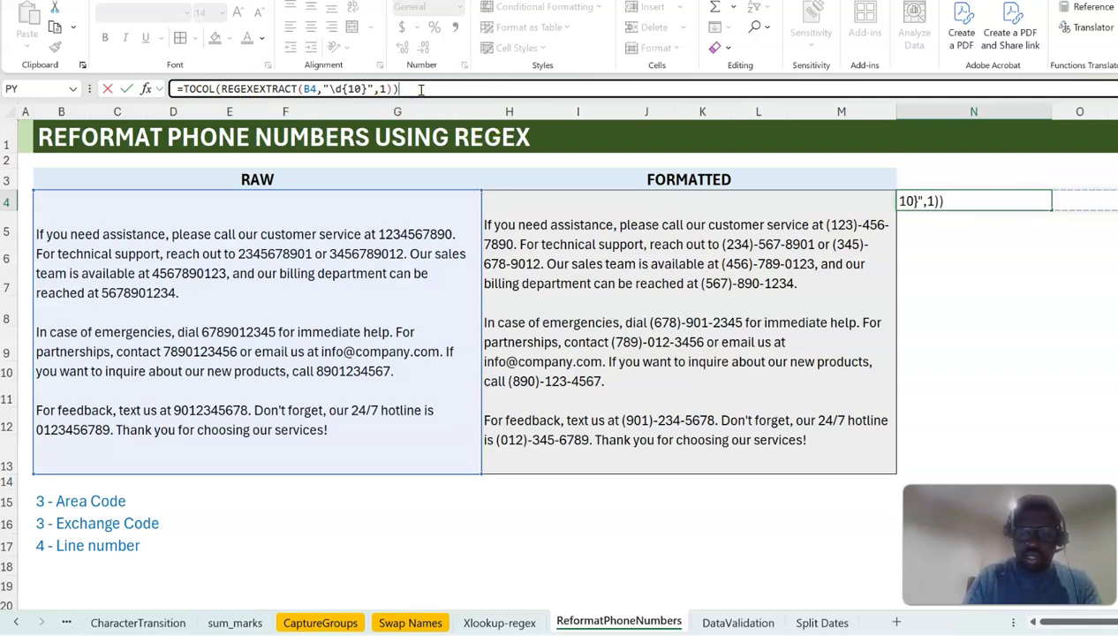
key("Return")
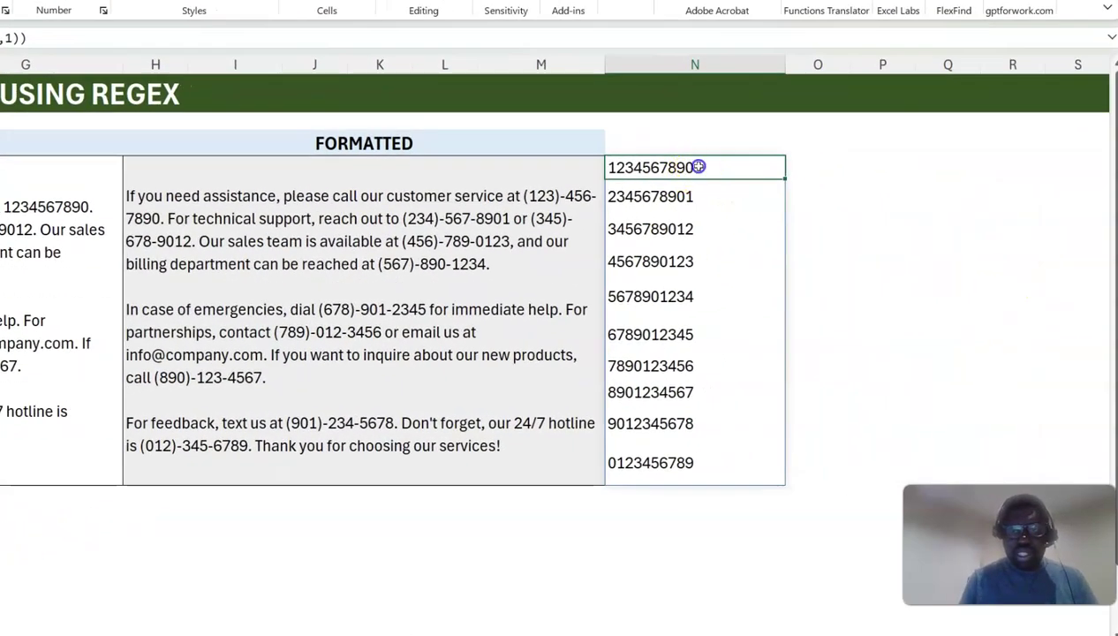
- Replace the ten-digit pattern in N4's formula with "\d{3}\d{3}\d{4}" for area code, exchange code and line number
double_click(698, 166)
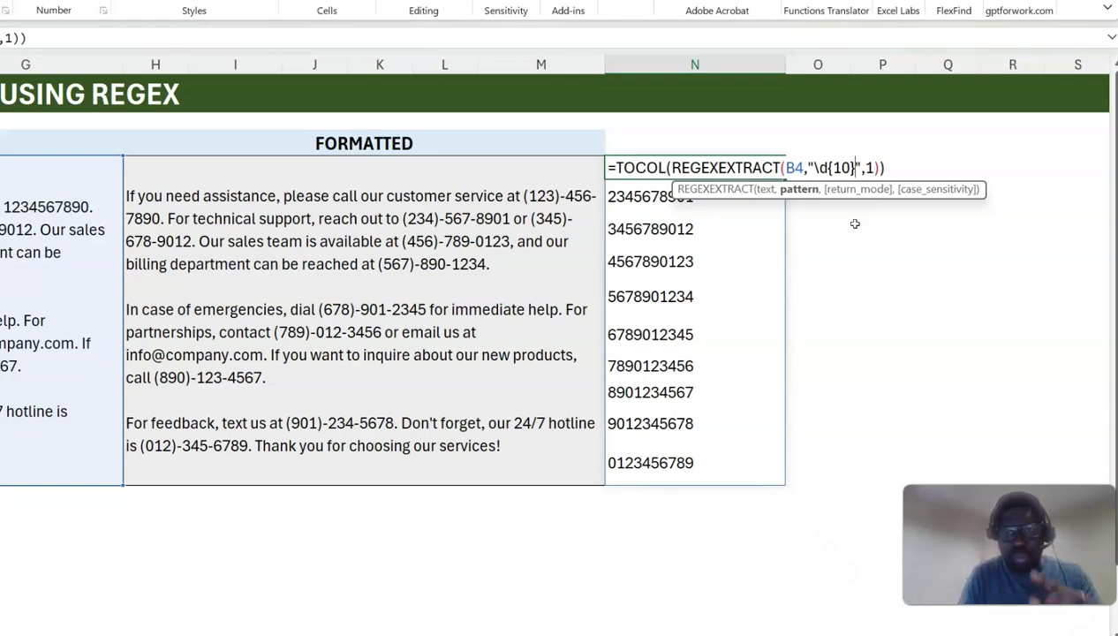
key("BackSpace")
key("BackSpace")
key("BackSpace")
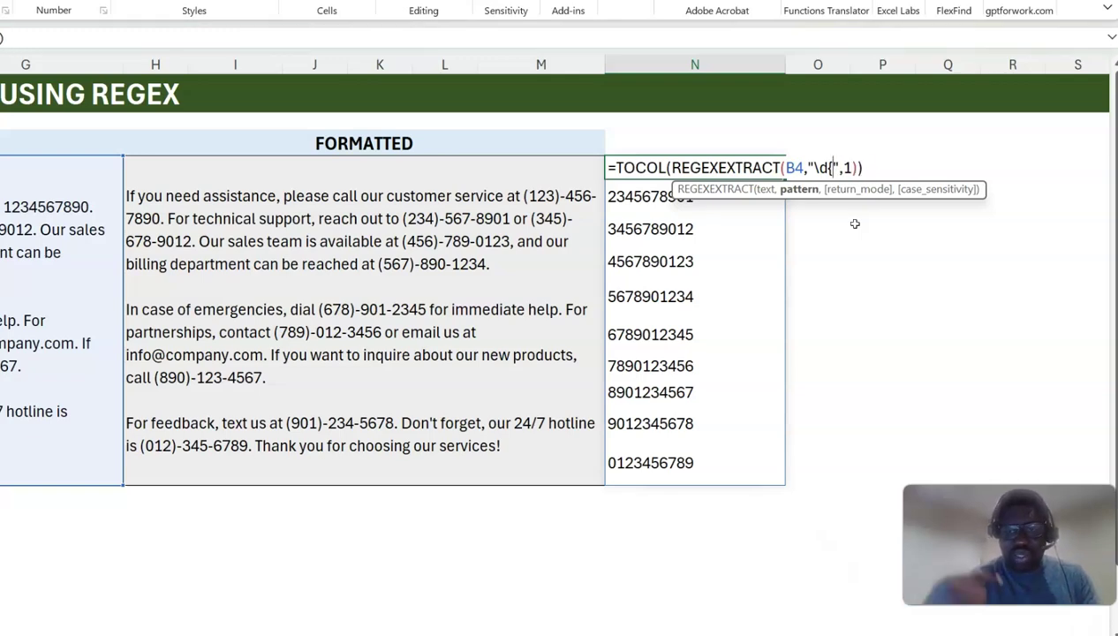
type("3")
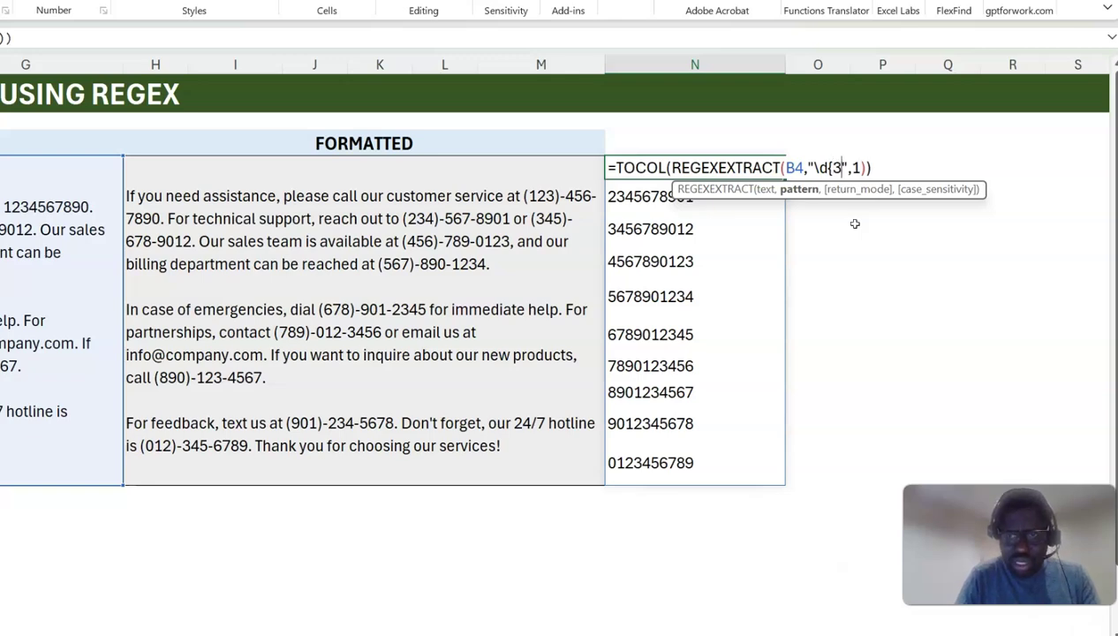
type("}\\d{")
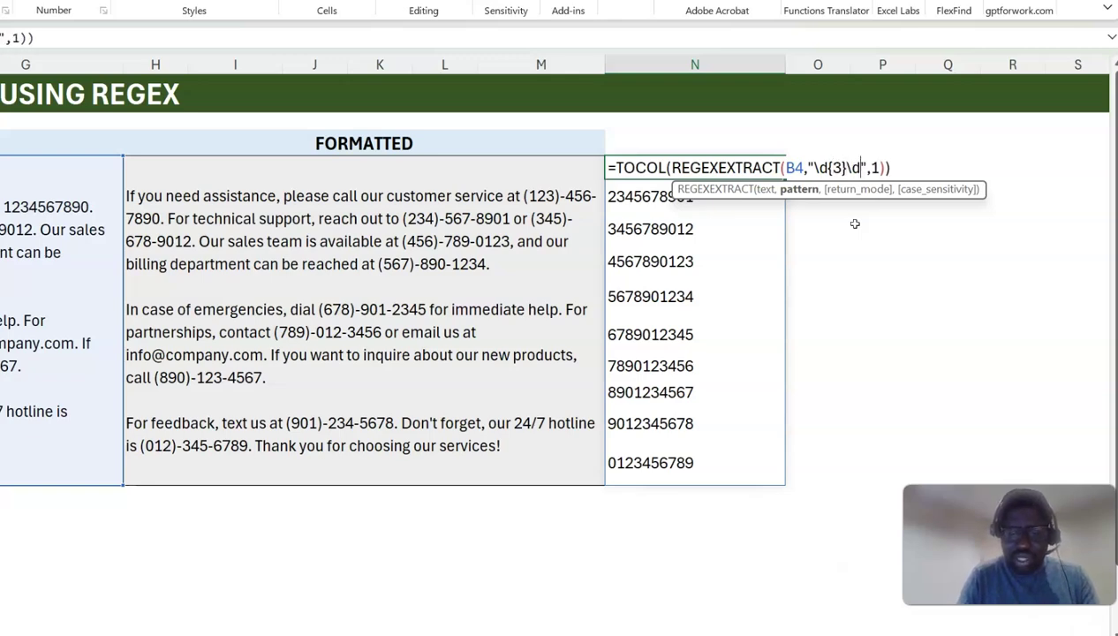
type("3}\\d{4}")
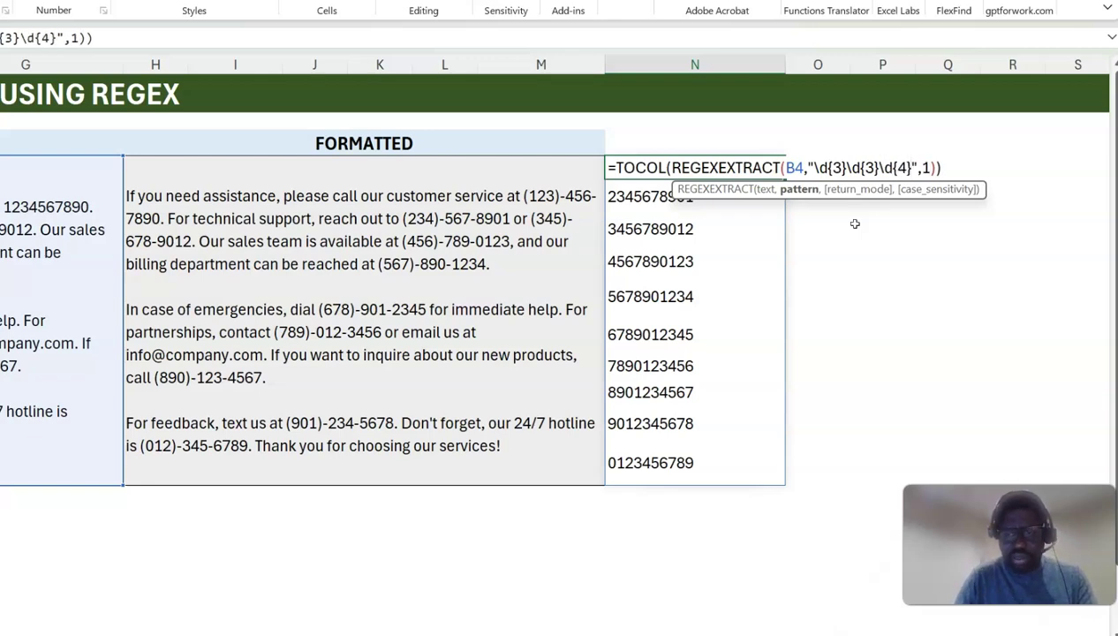
key("ctrl+Return")
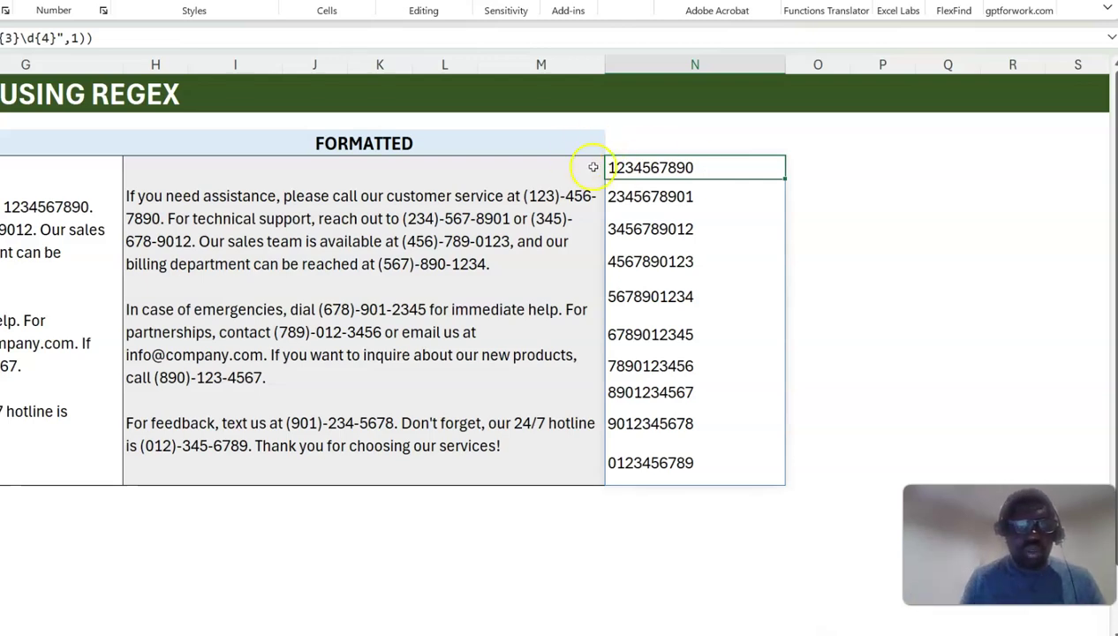
- Enclose each digit block of N4's pattern in a capture group, making it "(\d{3})(\d{3})(\d{4})"
double_click(681, 167)
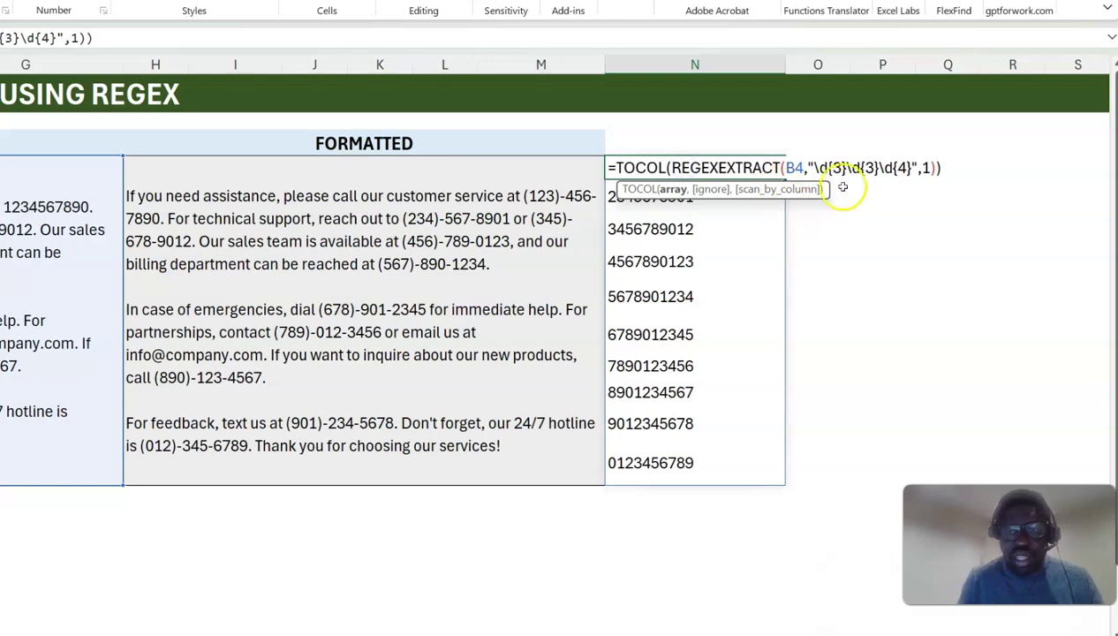
left_click(812, 167)
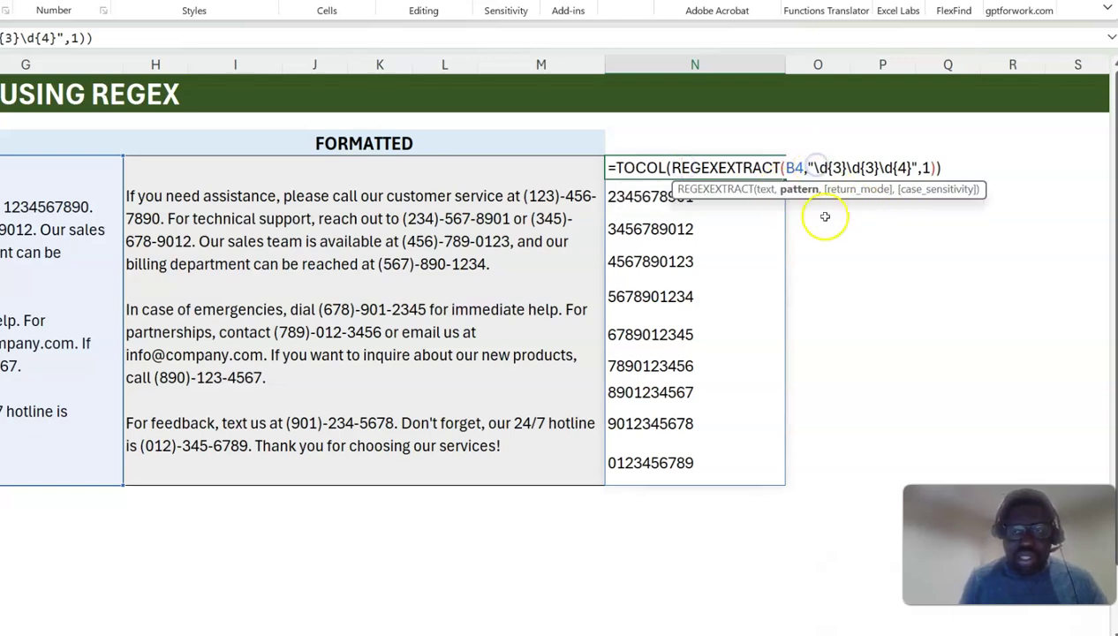
type("(")
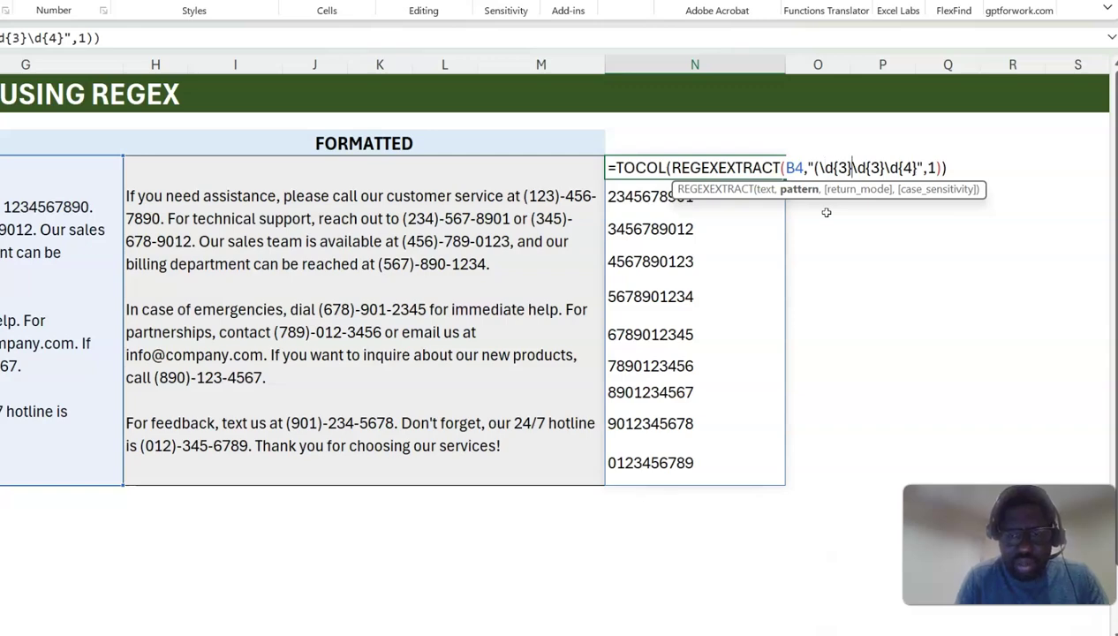
type(")")
type("(")
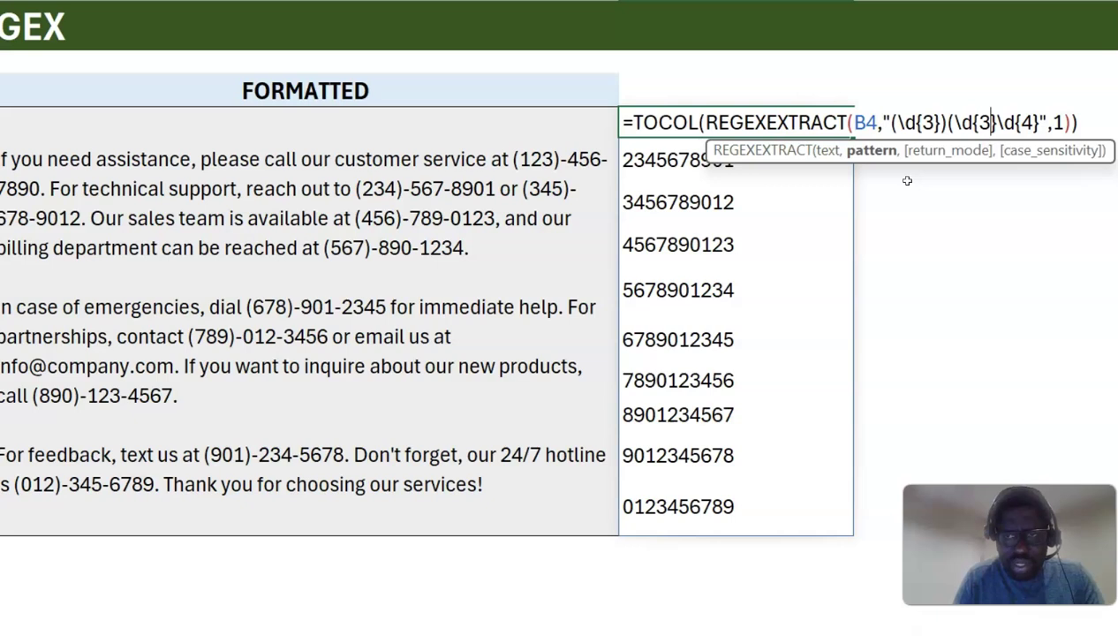
type(")")
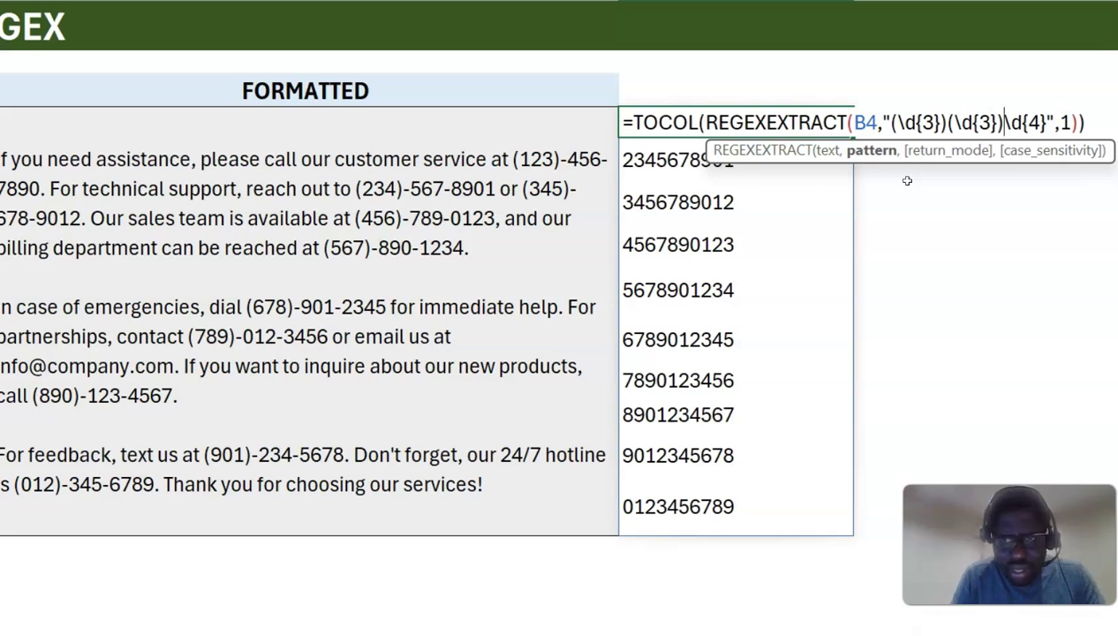
type("(")
key("Right")
key("Right")
key("Right")
key("Right")
key("Right")
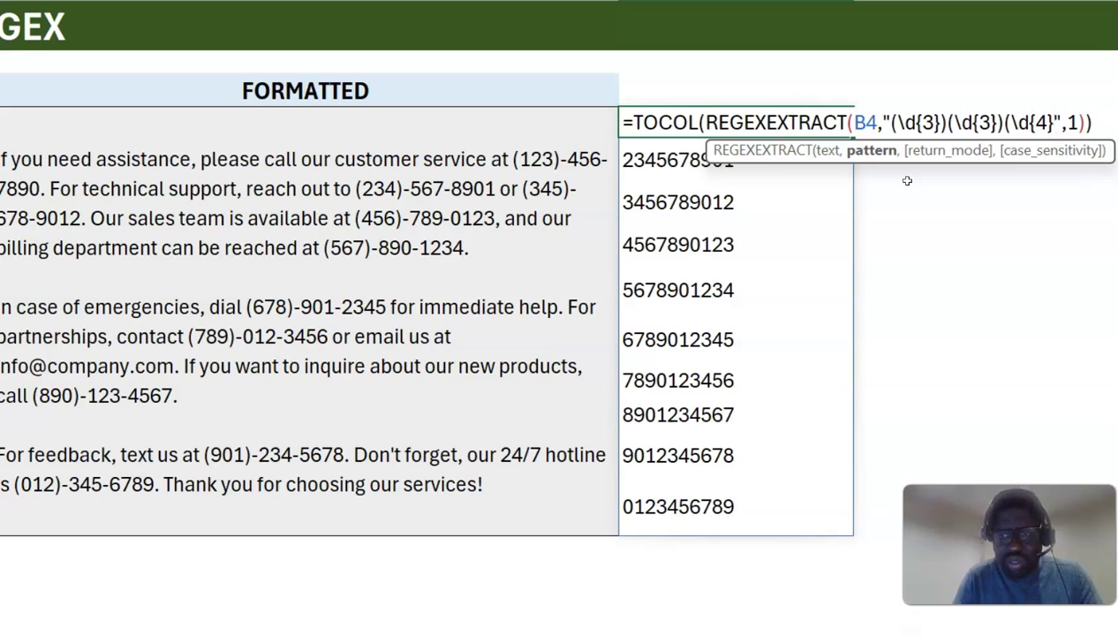
type(")")
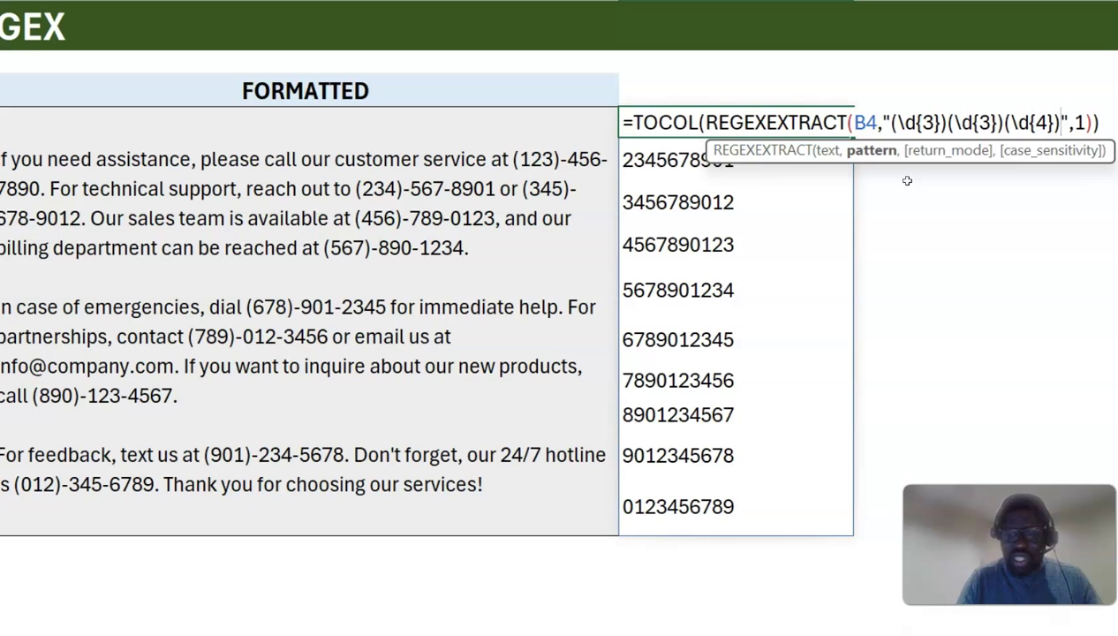
key("Return")
key("Up")
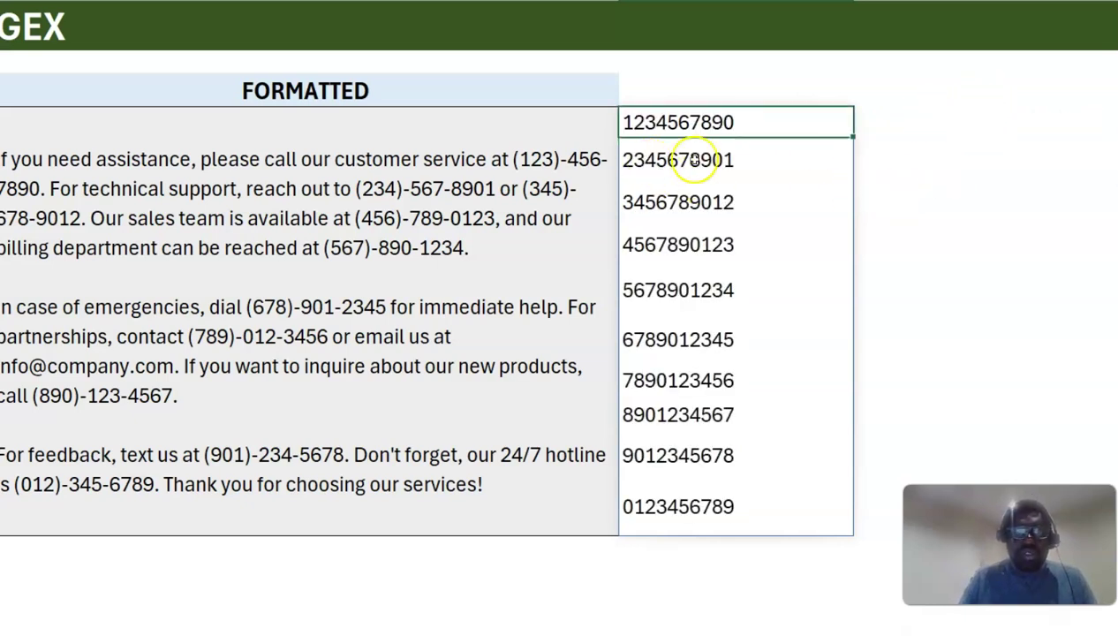
- Review the three capture groups in N4's formula without changing it
double_click(767, 124)
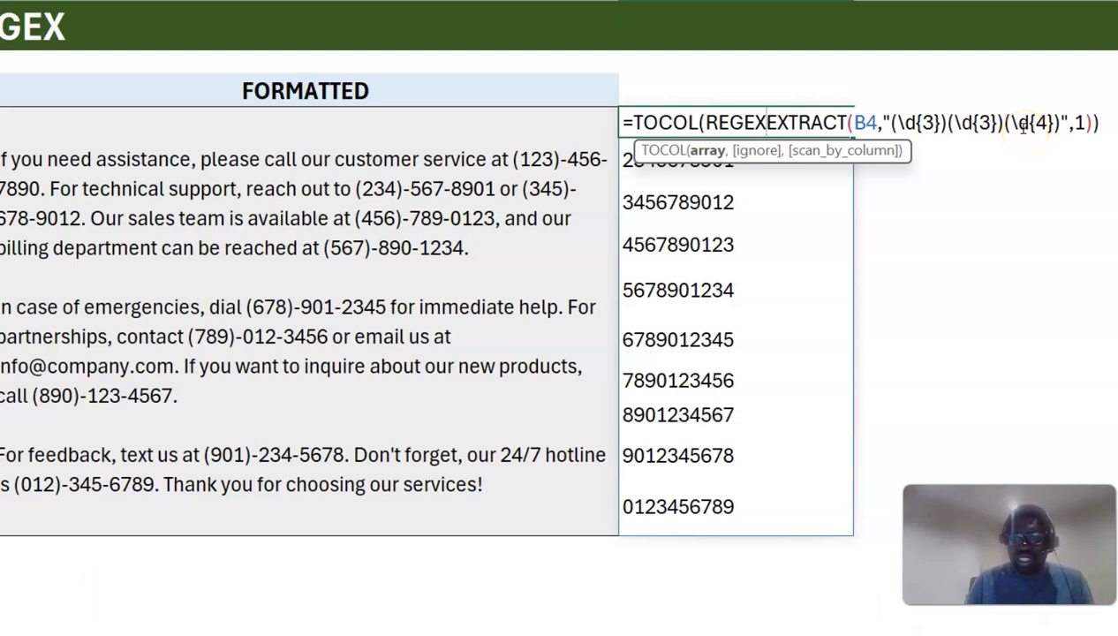
left_click(910, 120)
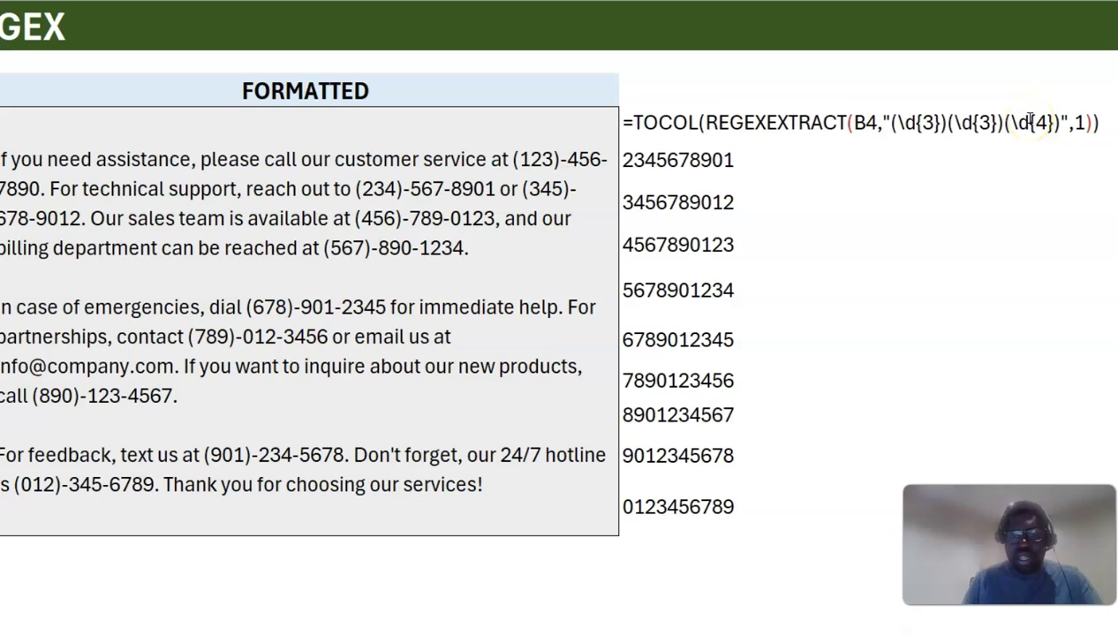
left_click(712, 148)
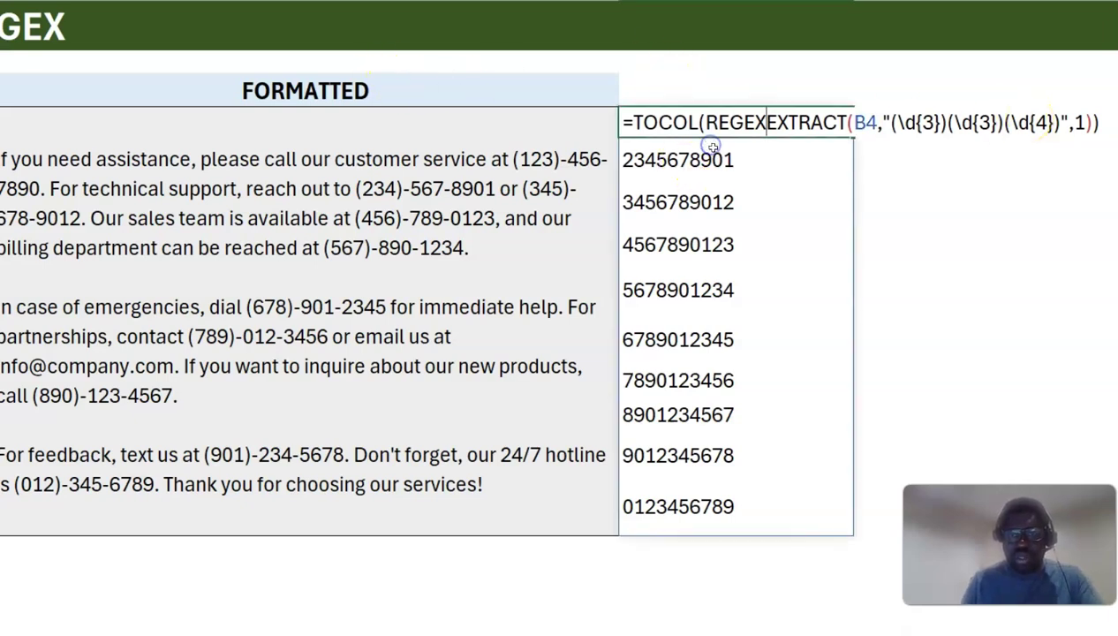
key("Escape")
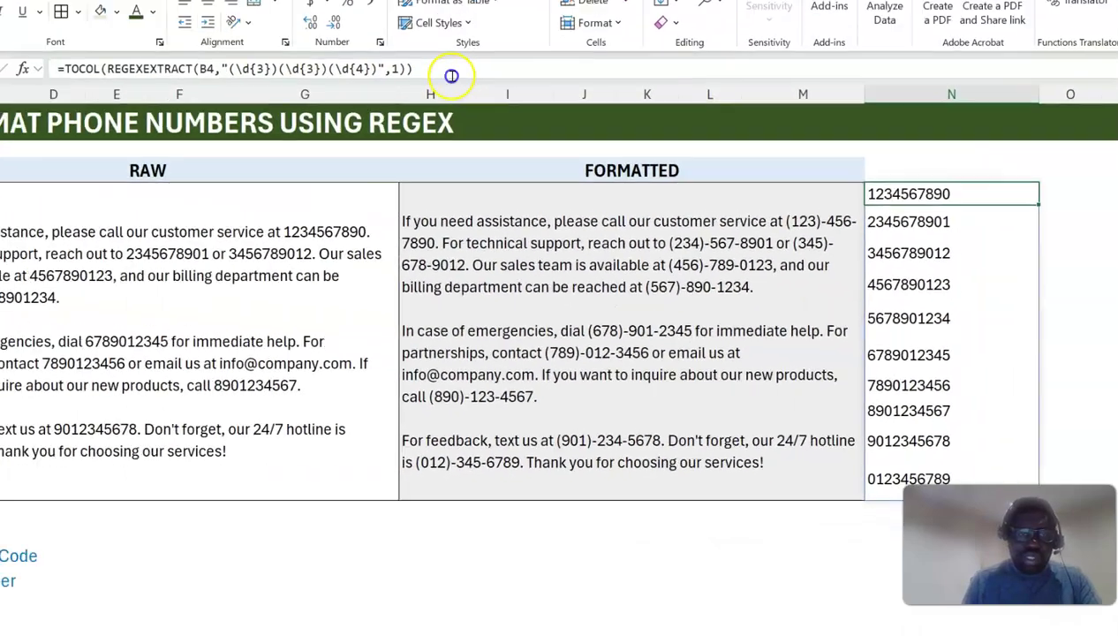
- Copy N4's whole TOCOL(REGEXEXTRACT) formula and put it in H4 in place of the formatted text
key("F2")
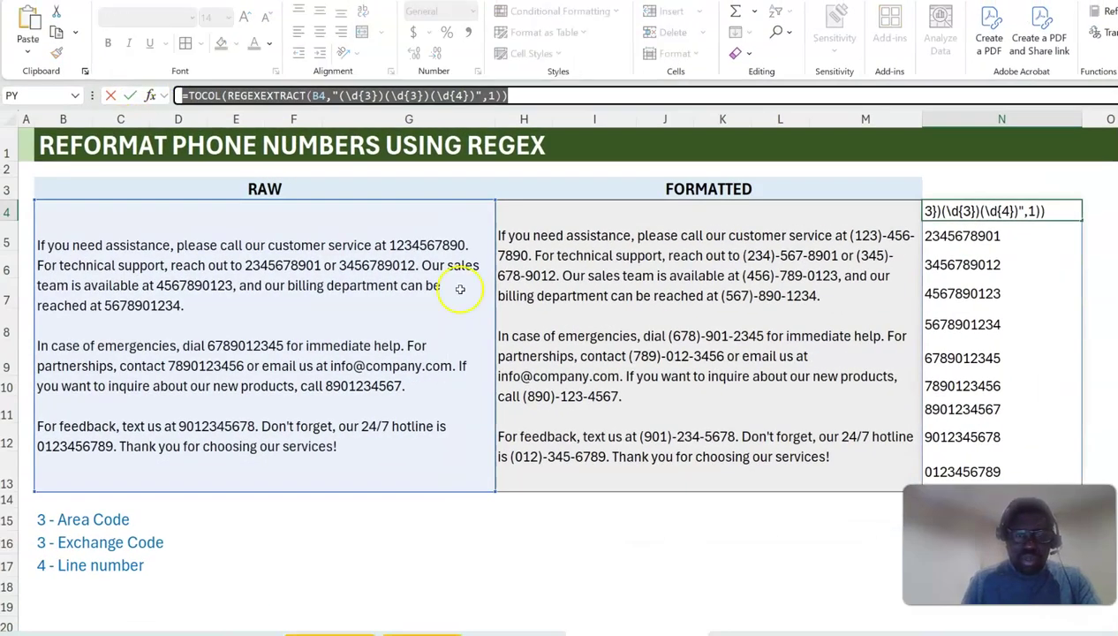
key("Escape")
left_click(667, 340)
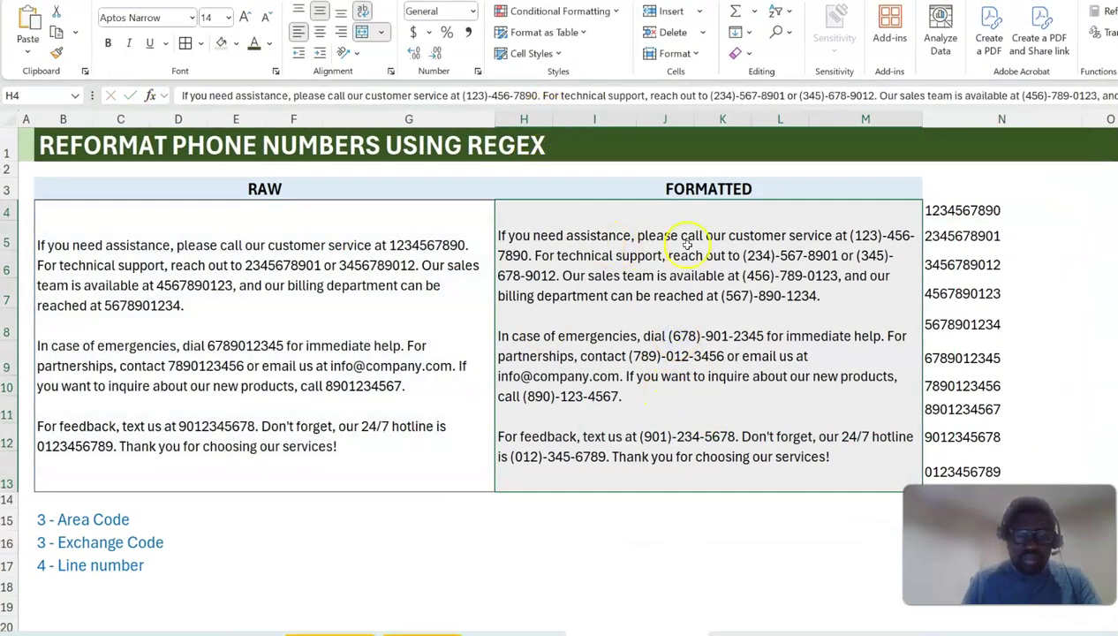
left_click(491, 97)
key("ctrl+a")
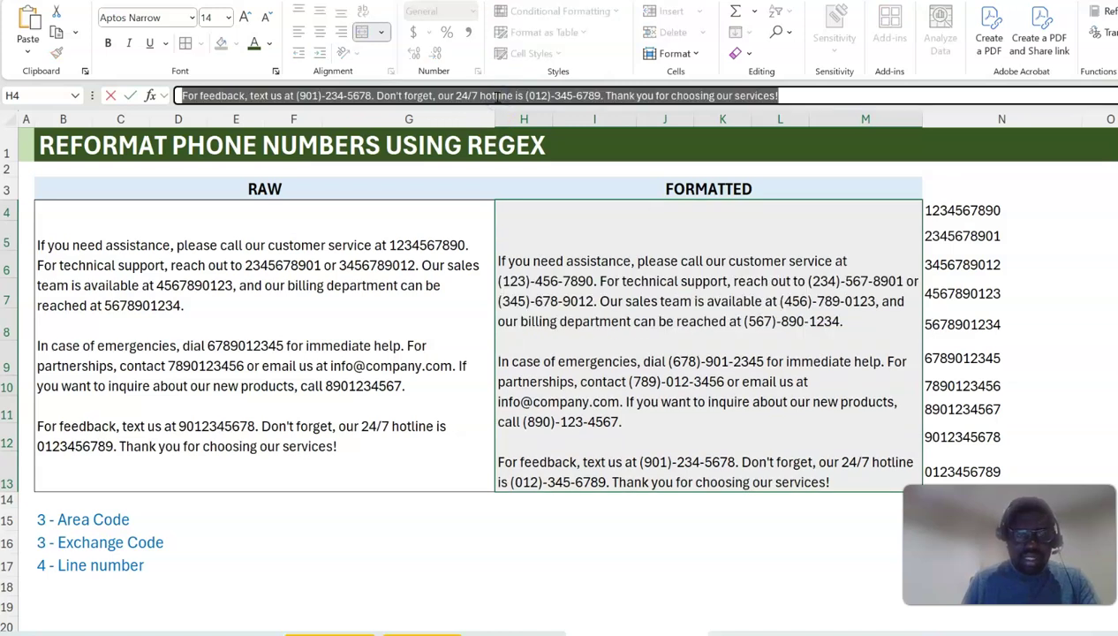
type("=TOCOL(REGEXEXTRACT(B4,\"(\\d{3})(\\d{3})(\\d{4})\",1))")
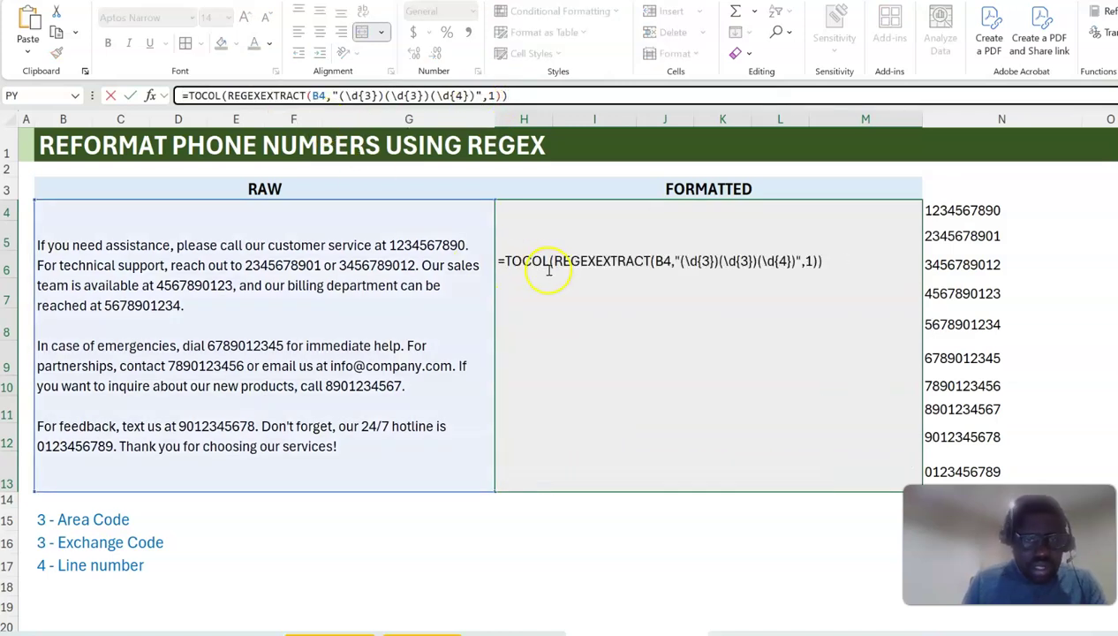
- Convert H4's formula to REGEXREPLACE on B4, dropping TOCOL and the return mode argument while keeping the capture-group pattern
double_click(513, 254)
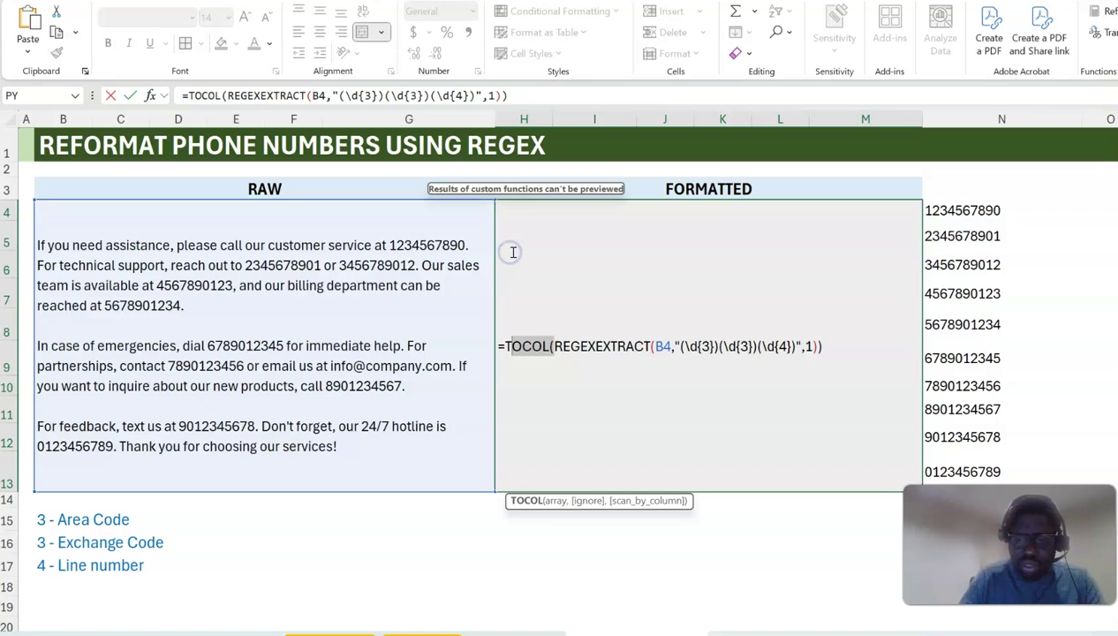
type("T")
key("Delete")
left_click_drag(510, 347, 599, 369)
type("Re")
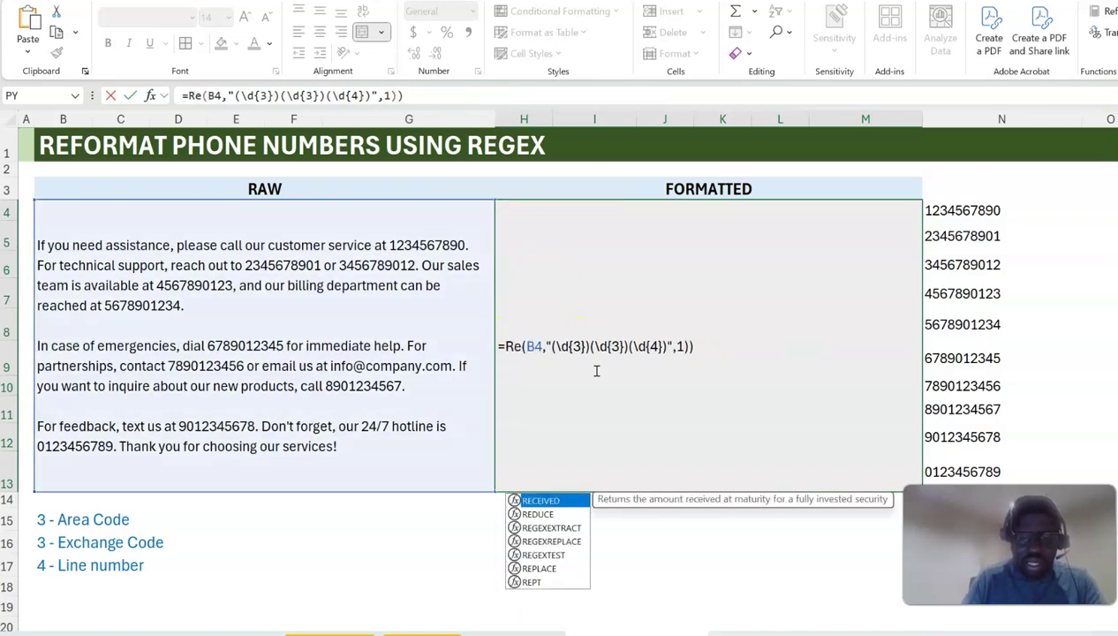
type("ge")
type("xrepl")
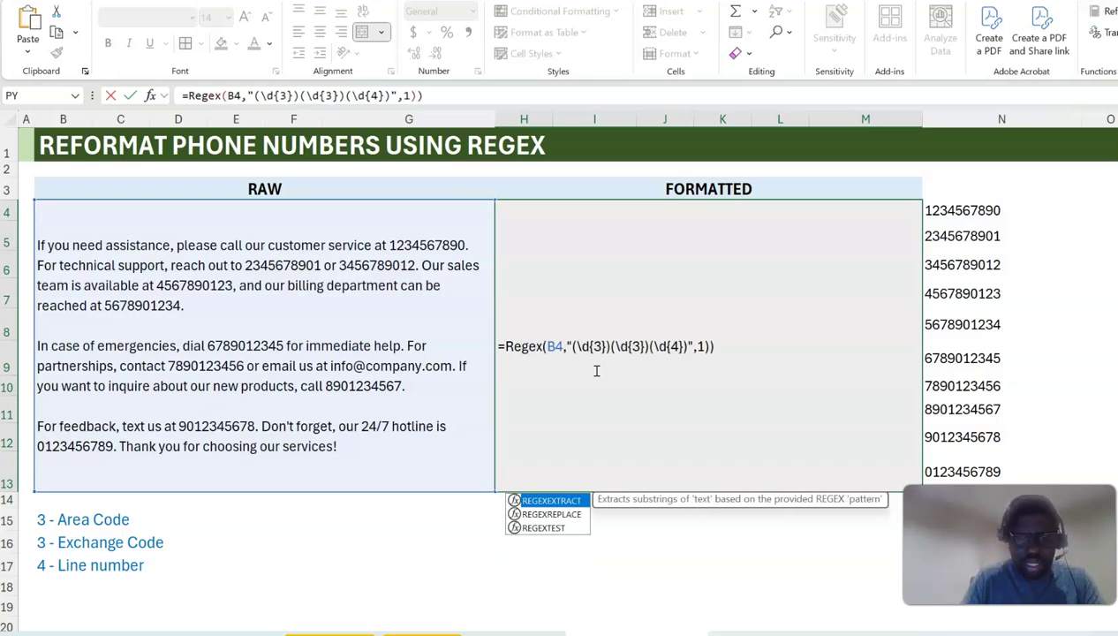
key("Tab")
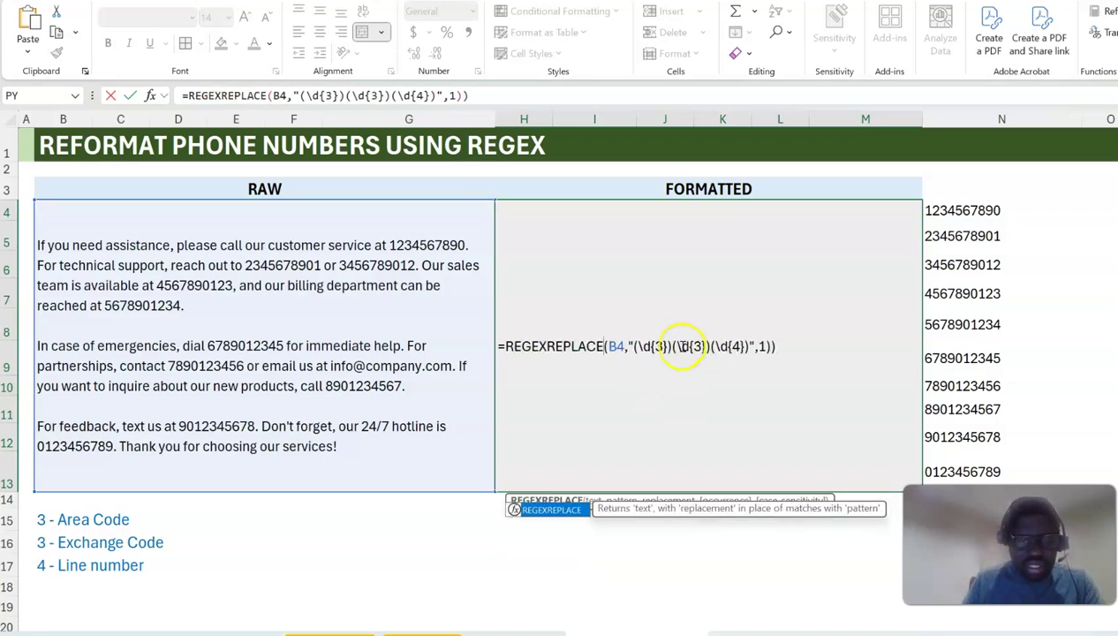
left_click(794, 346)
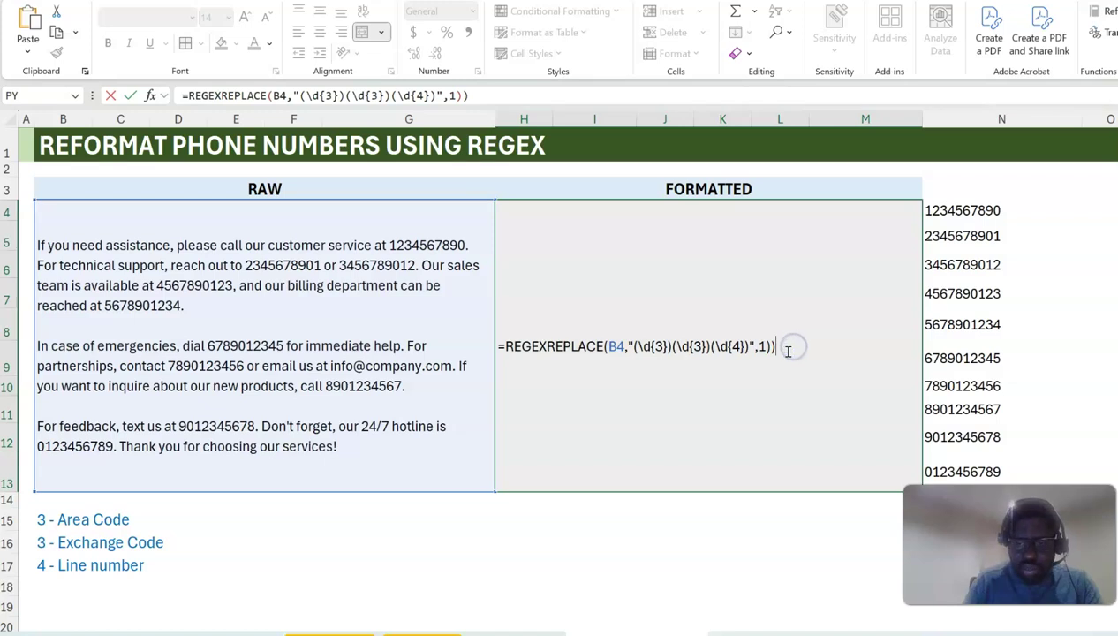
key("BackSpace")
key("BackSpace")
key("BackSpace")
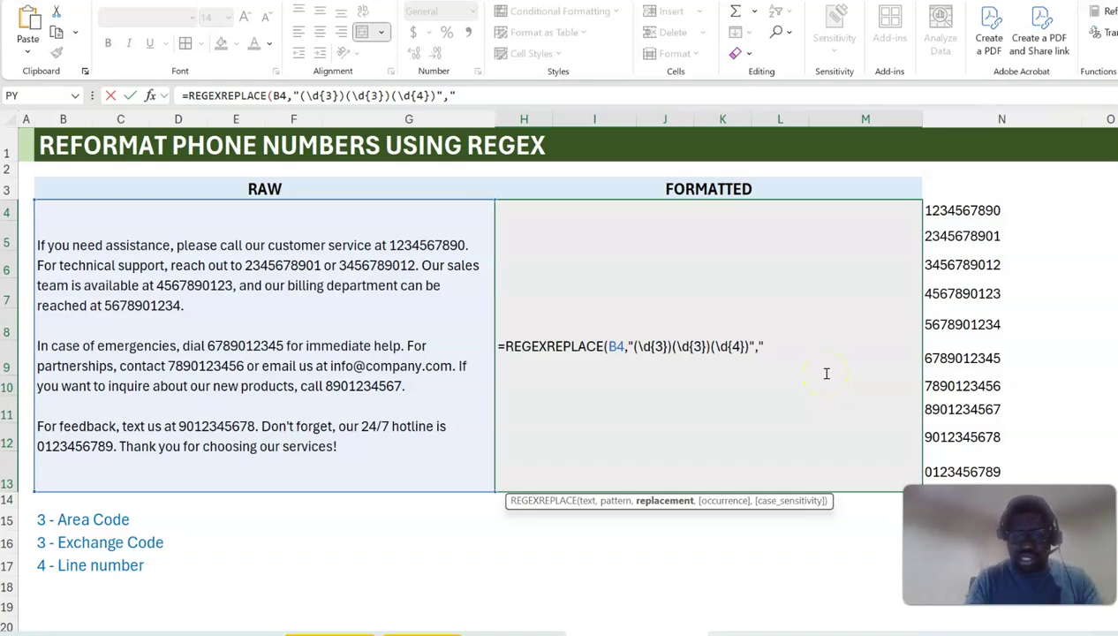
- Complete H4's REGEXREPLACE formula with the replacement "($1)-$2-$3" and enter it
type("(")
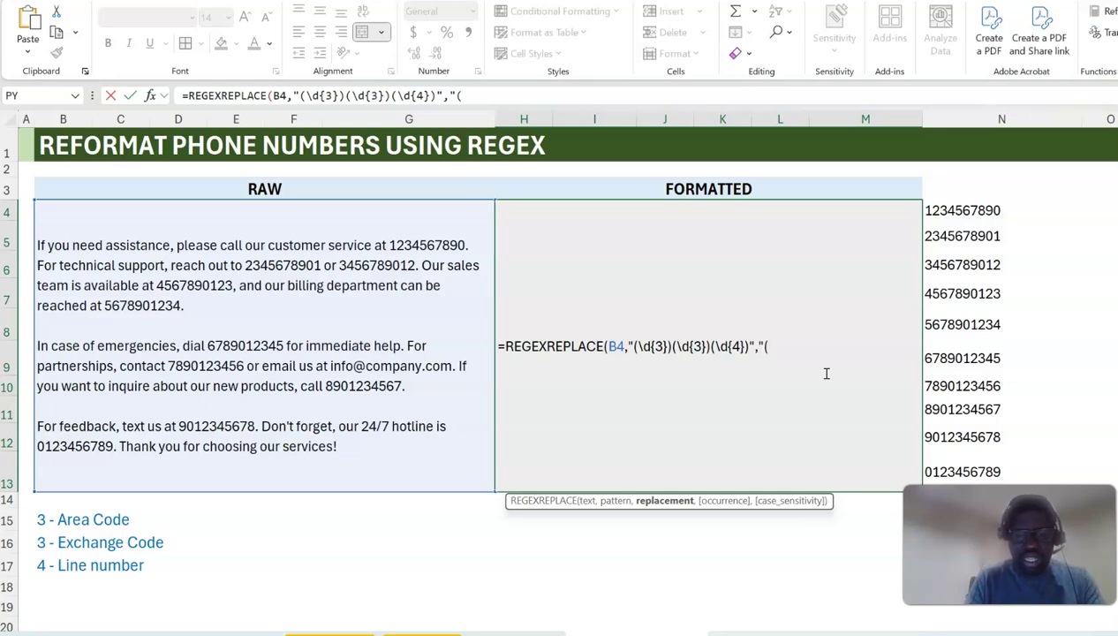
type("$")
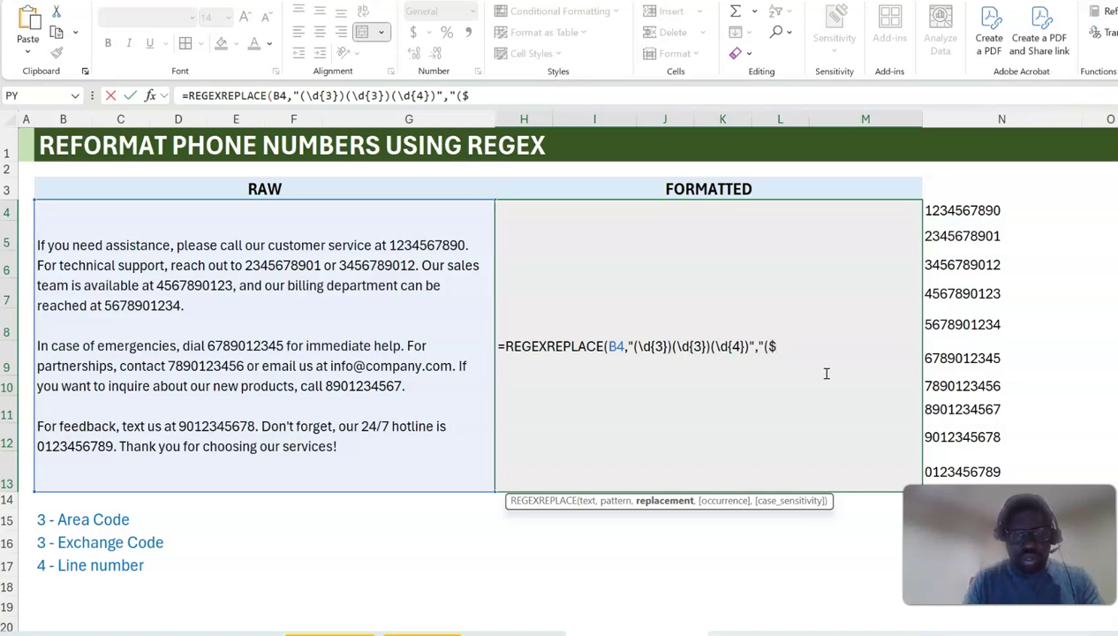
type("1)")
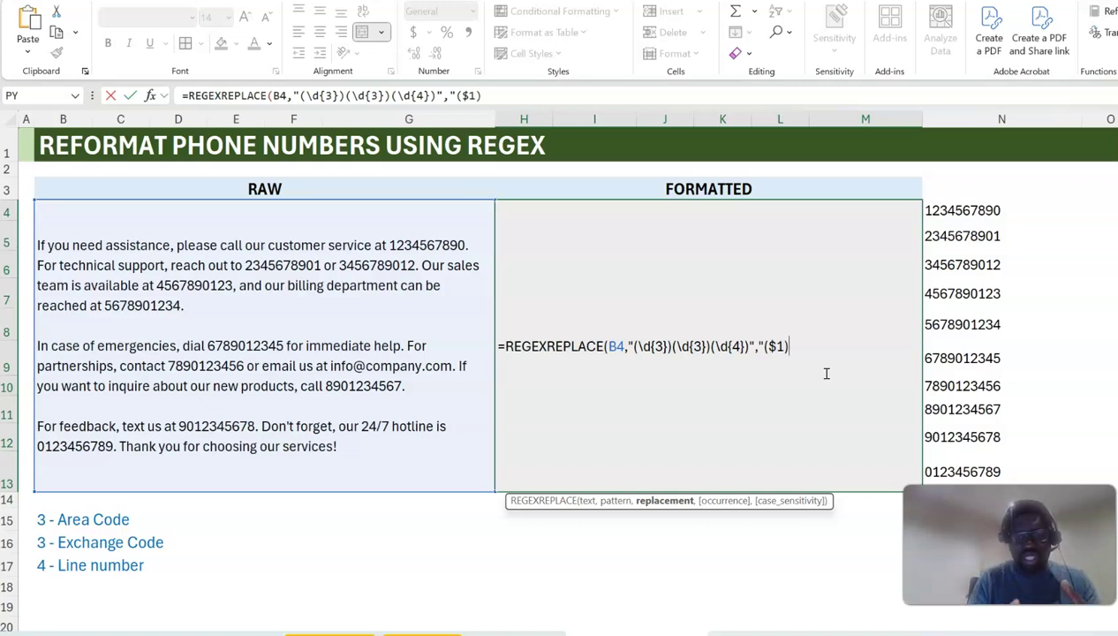
left_click(882, 371)
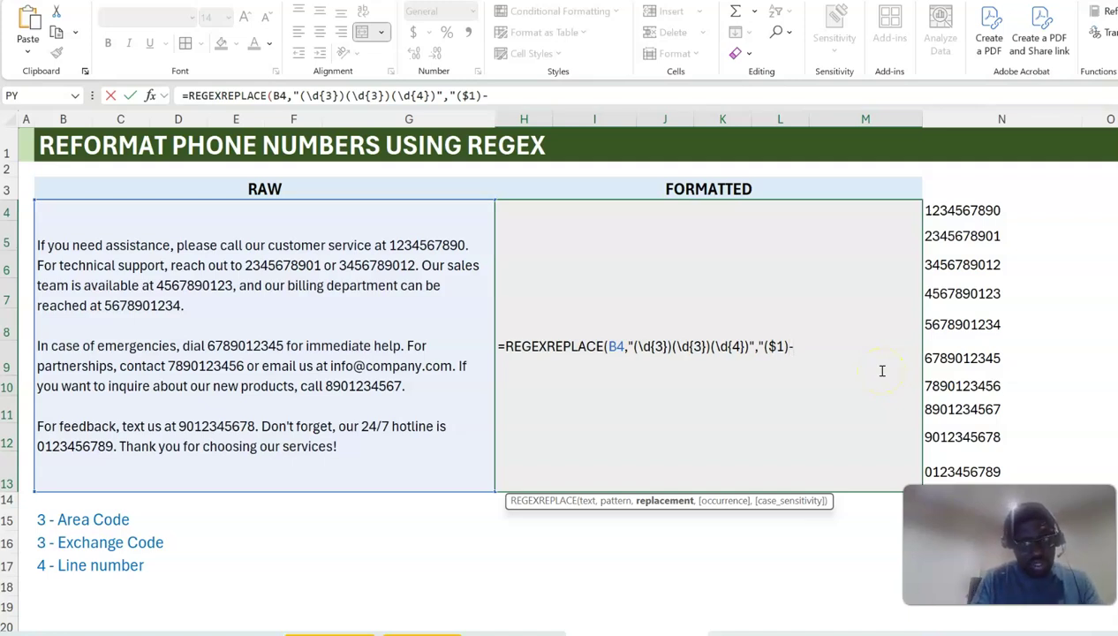
type("$2-")
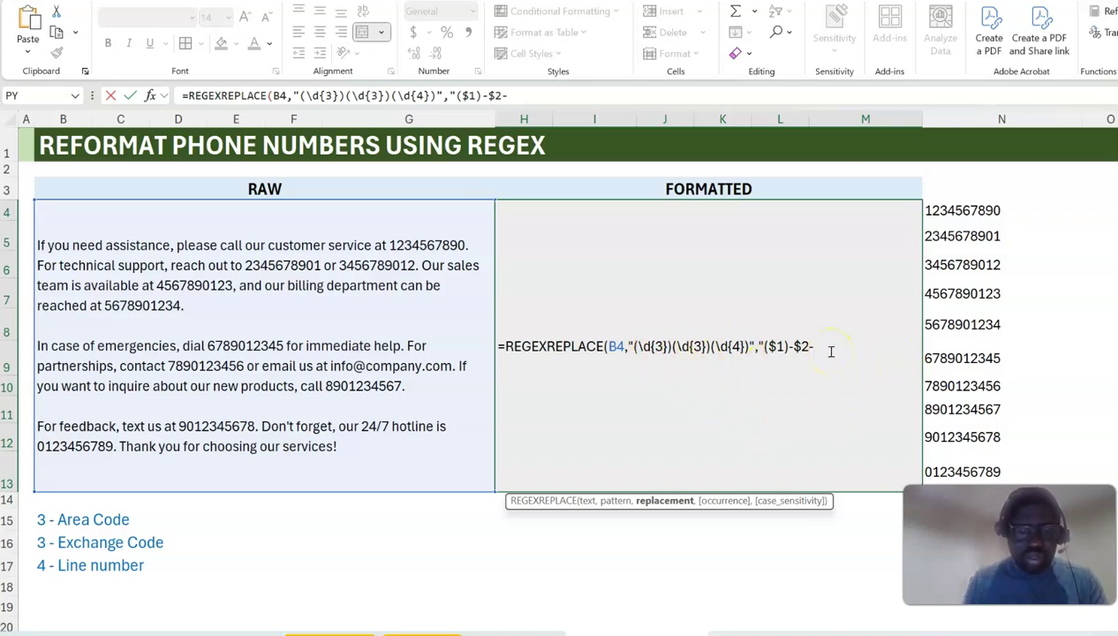
type("$3")
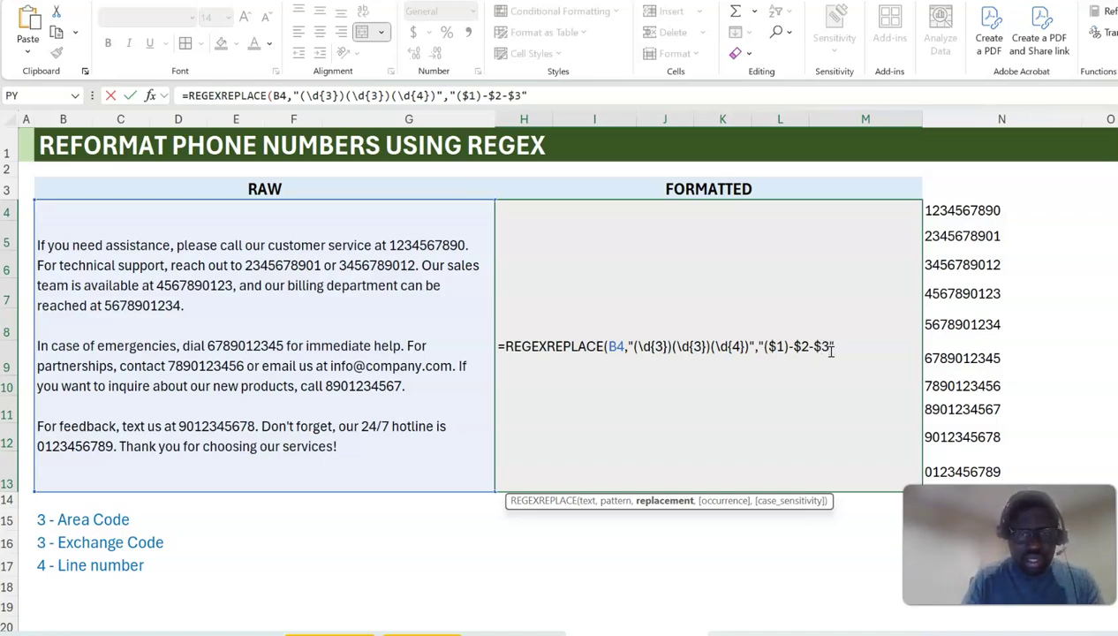
type("\")")
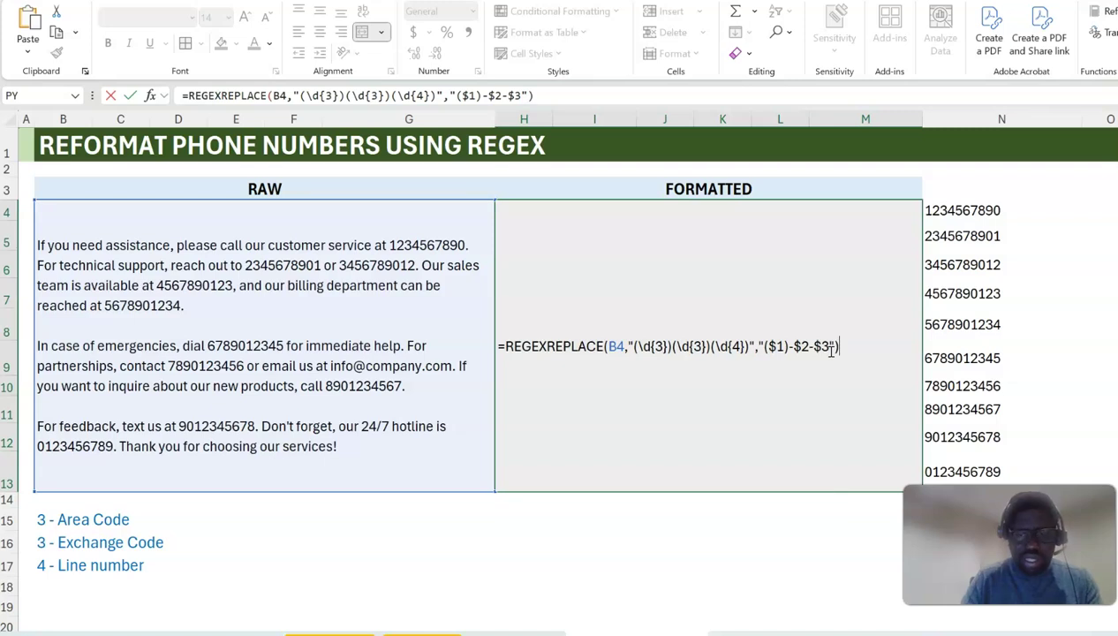
key("Return")
left_click(830, 352)
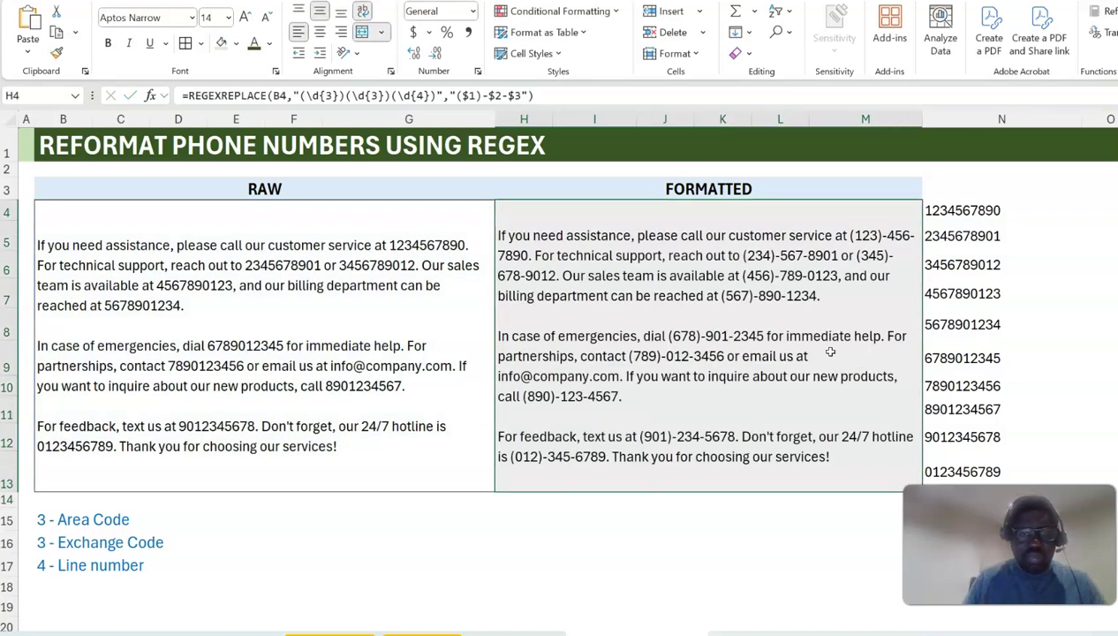